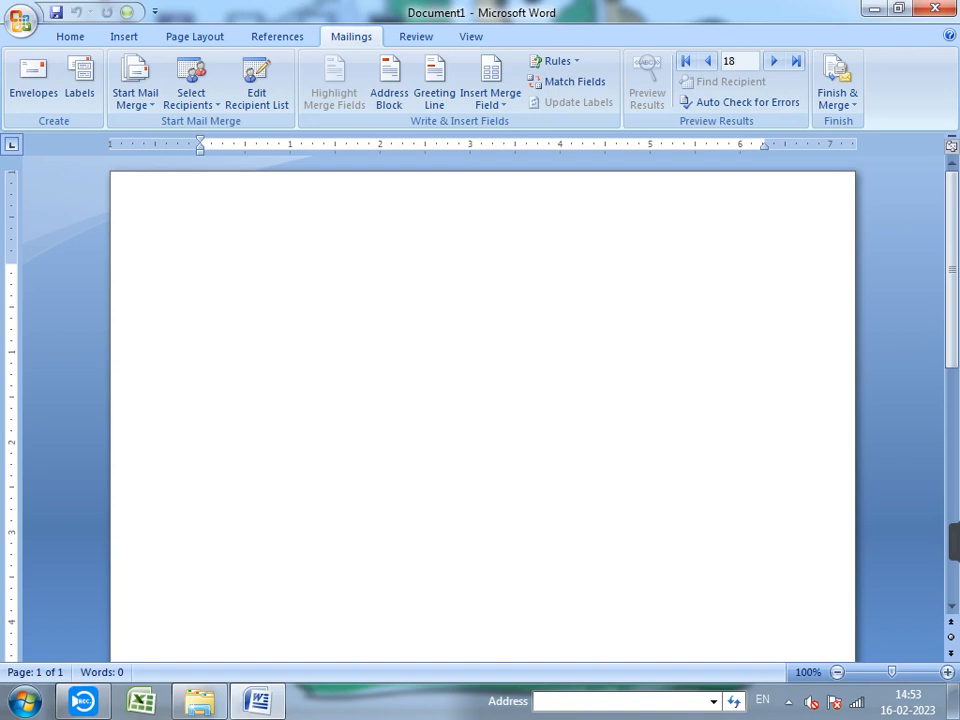
- Start a mail merge with Letters as the document type
{"action": "left_click", "coordinate": [135, 82]}
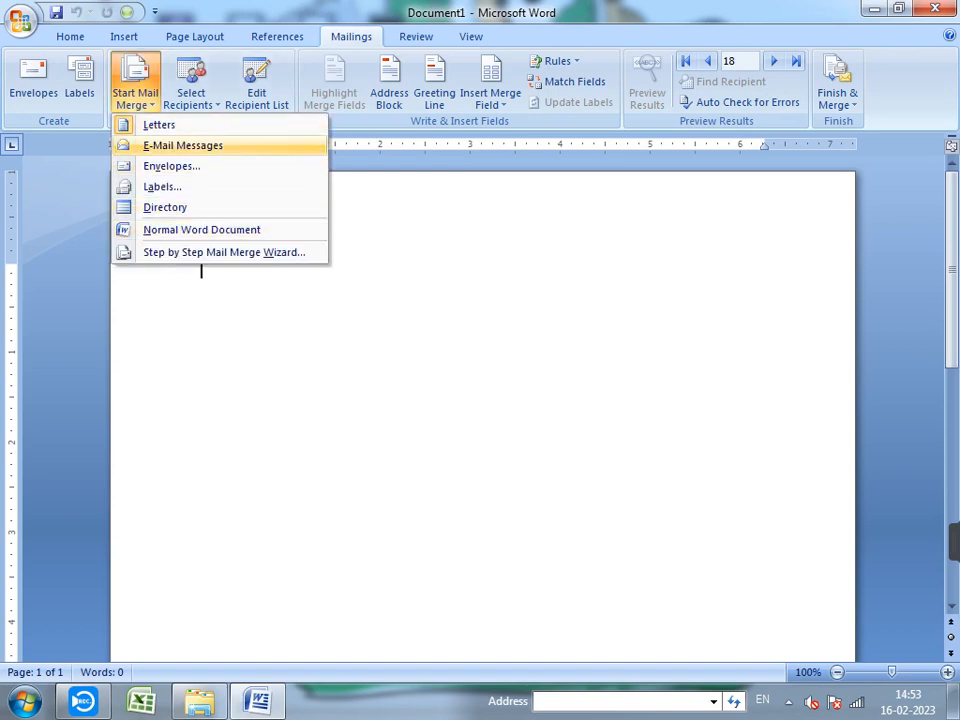
{"action": "left_click", "coordinate": [159, 125]}
{"action": "left_click", "coordinate": [135, 82]}
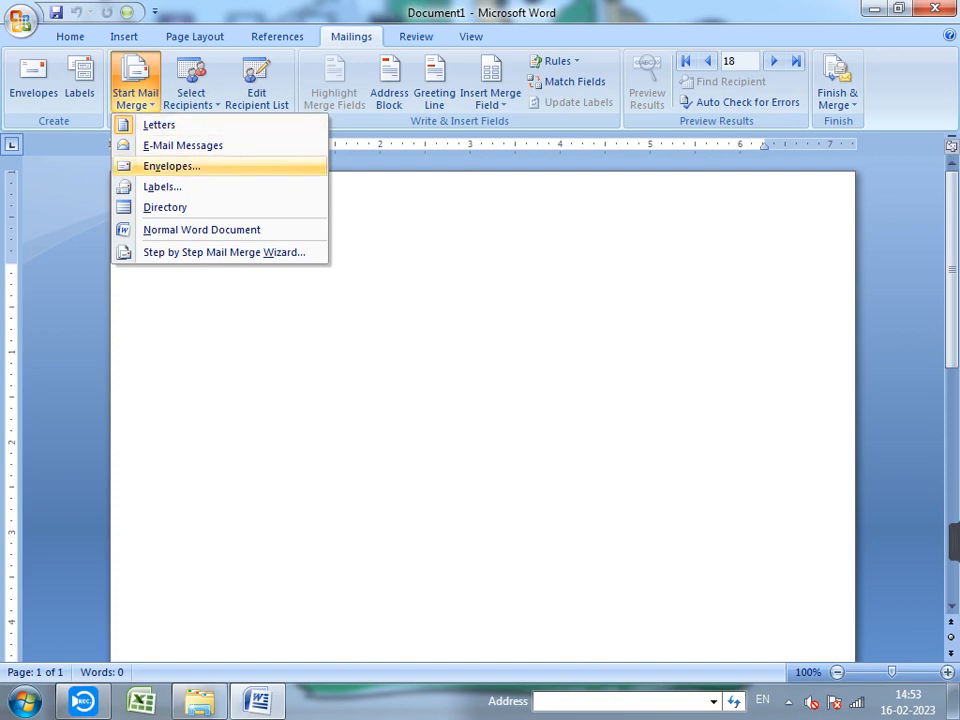
- Begin a new typed address list, cancel it, and reopen the recipient source choices
{"action": "left_click", "coordinate": [191, 82]}
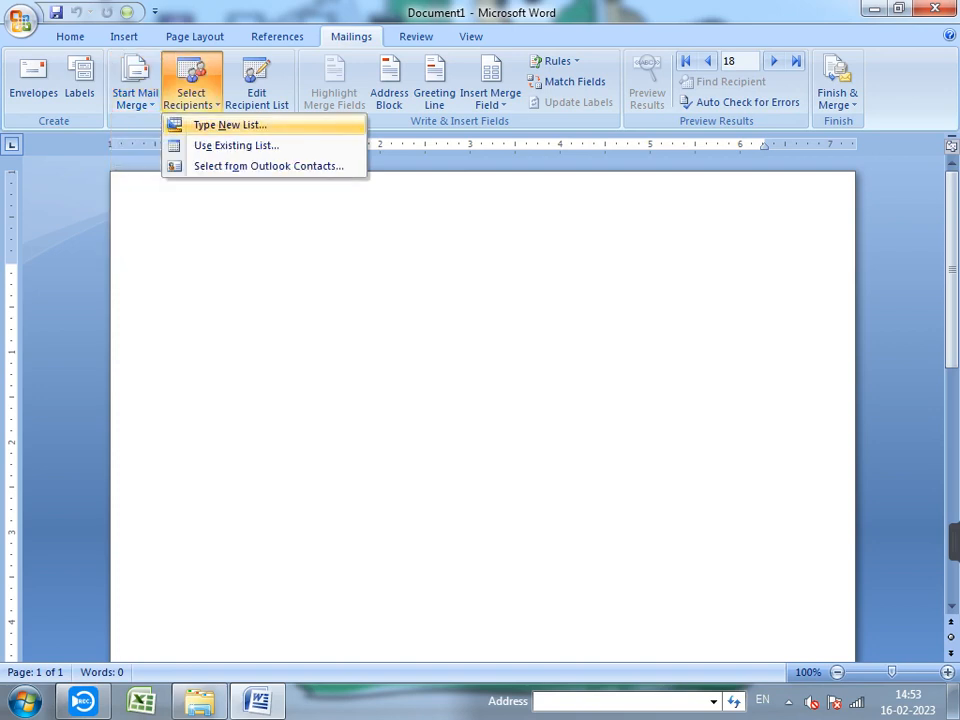
{"action": "left_click", "coordinate": [230, 125]}
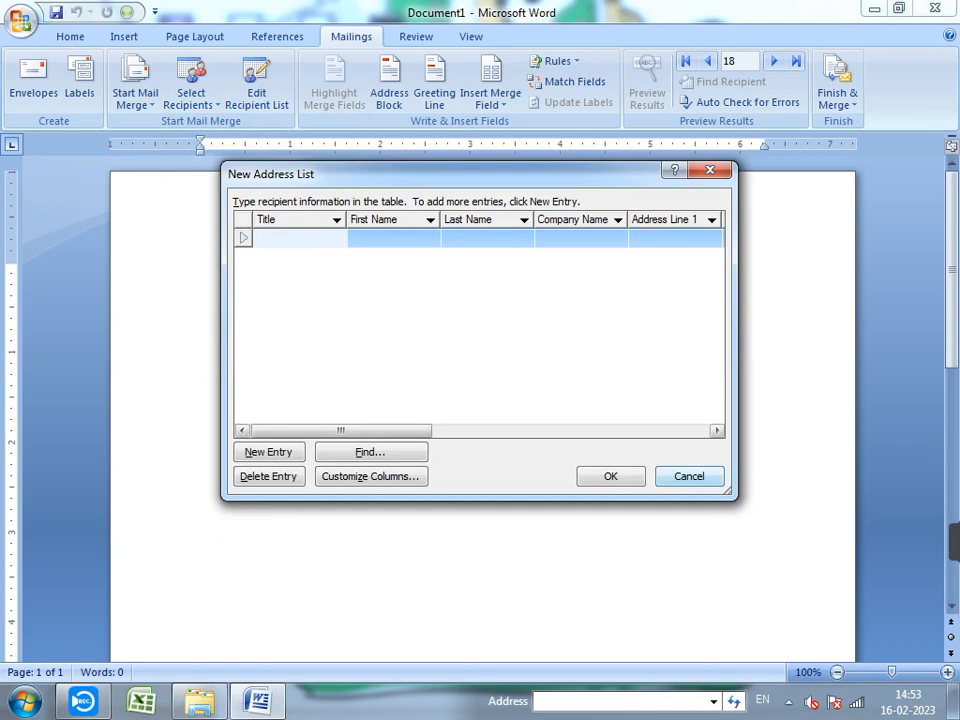
{"action": "left_click", "coordinate": [688, 476]}
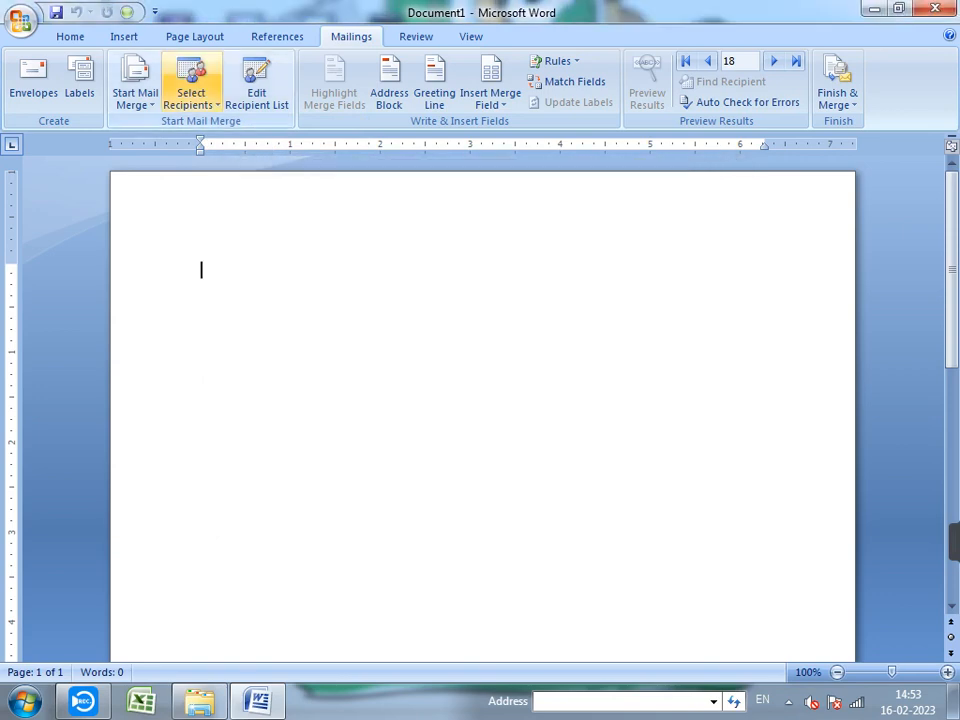
{"action": "left_click", "coordinate": [190, 95]}
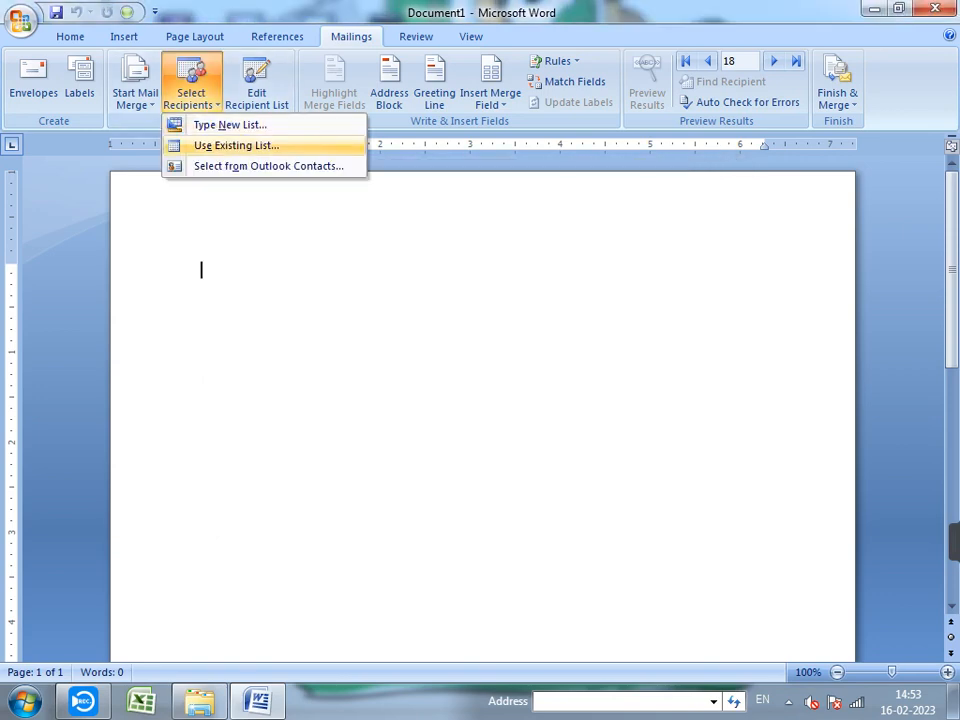
- Use the existing recipients .mdb Access database as the mail merge recipient list
{"action": "left_click", "coordinate": [236, 145]}
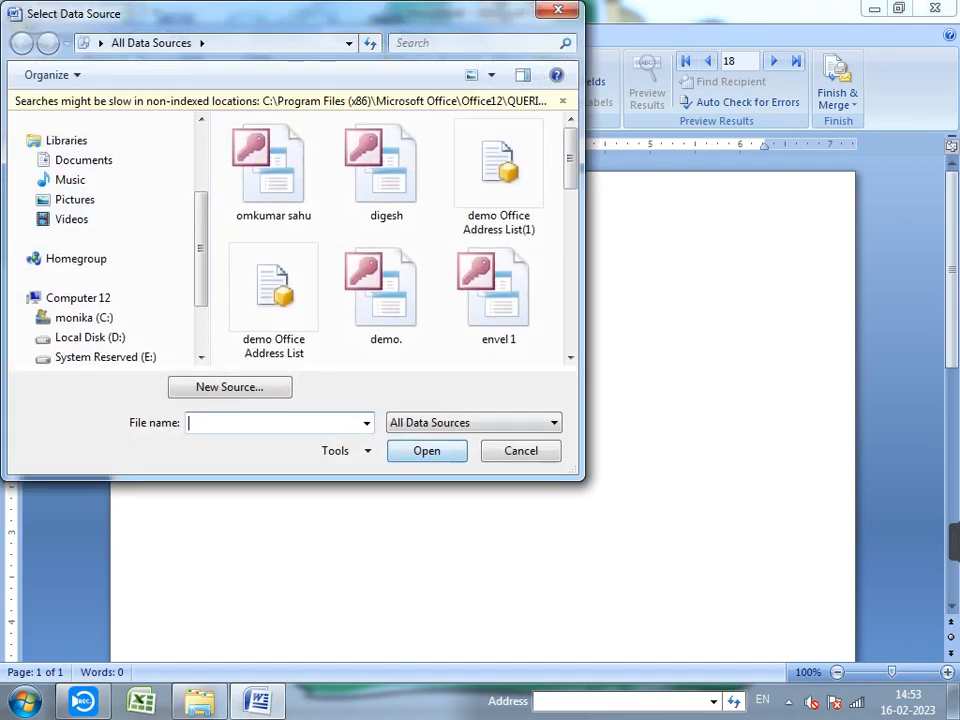
{"action": "left_click", "coordinate": [386, 301]}
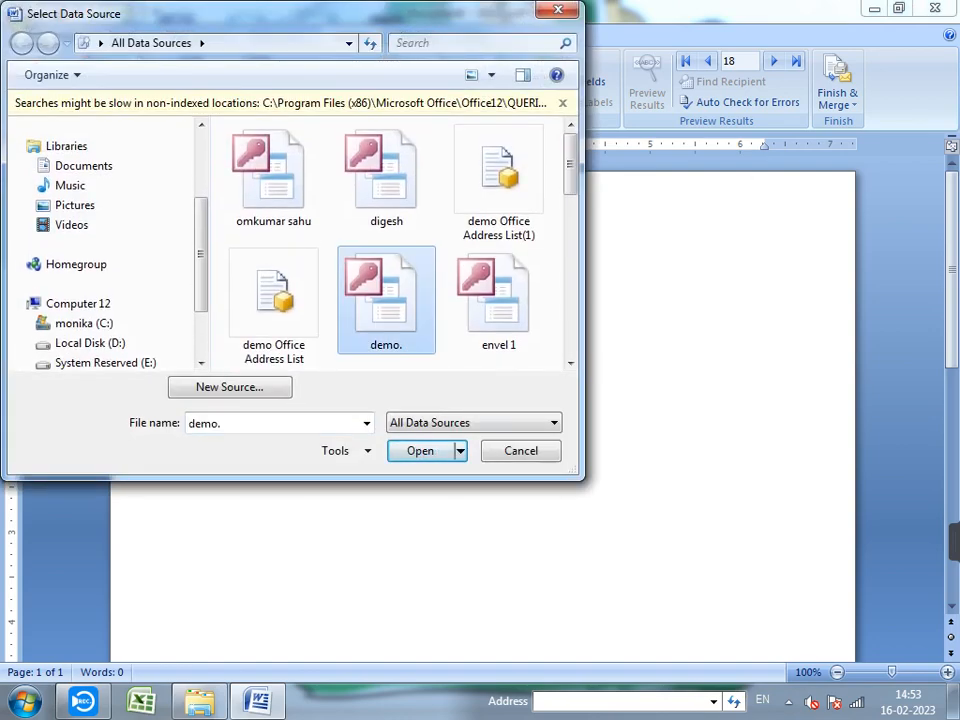
{"action": "left_click", "coordinate": [273, 177]}
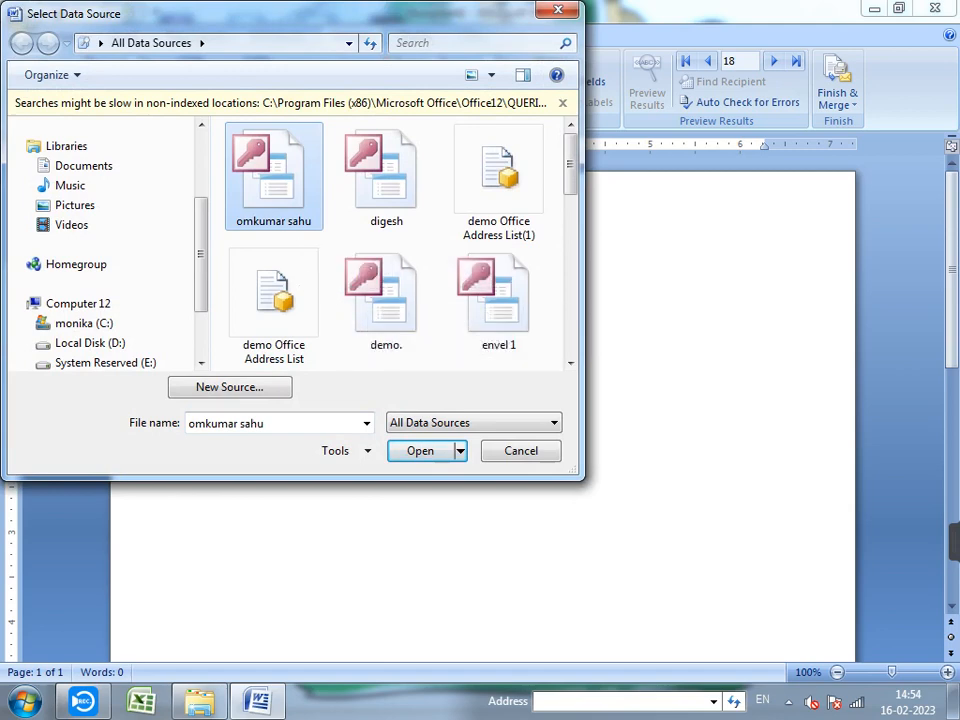
{"action": "scroll", "coordinate": [385, 245], "scroll_direction": "down", "scroll_amount": 5}
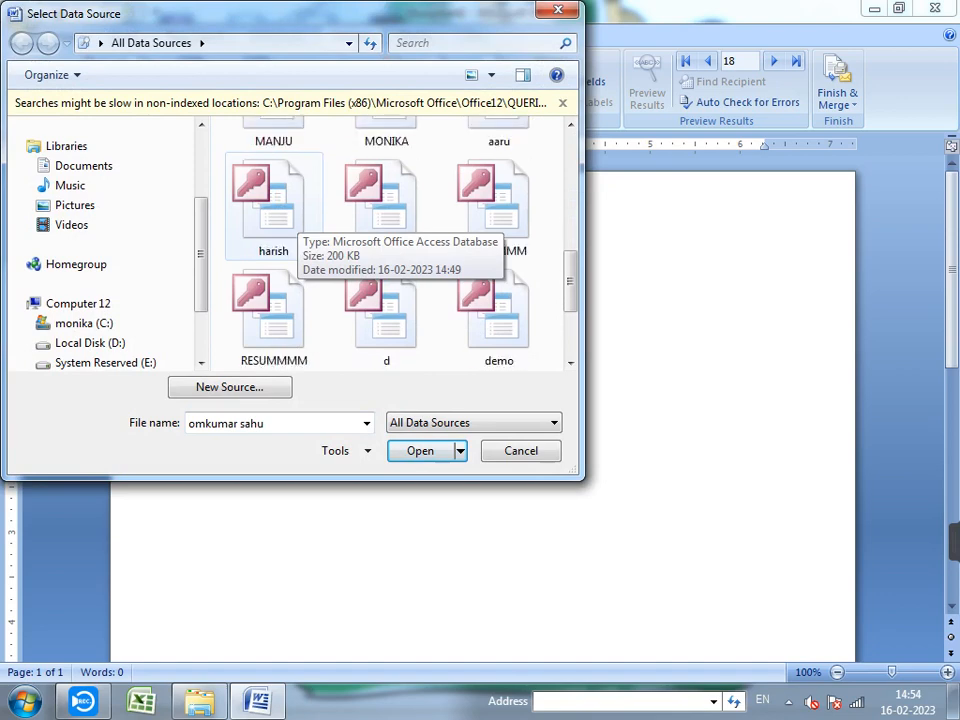
{"action": "scroll", "coordinate": [385, 245], "scroll_direction": "up", "scroll_amount": 5}
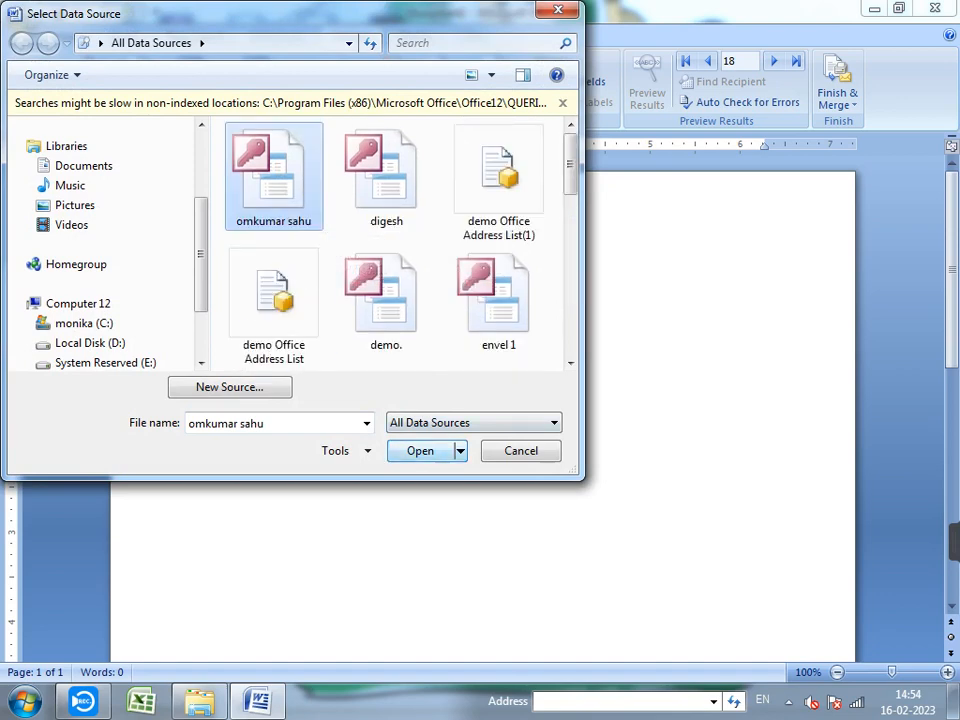
{"action": "left_click", "coordinate": [421, 451]}
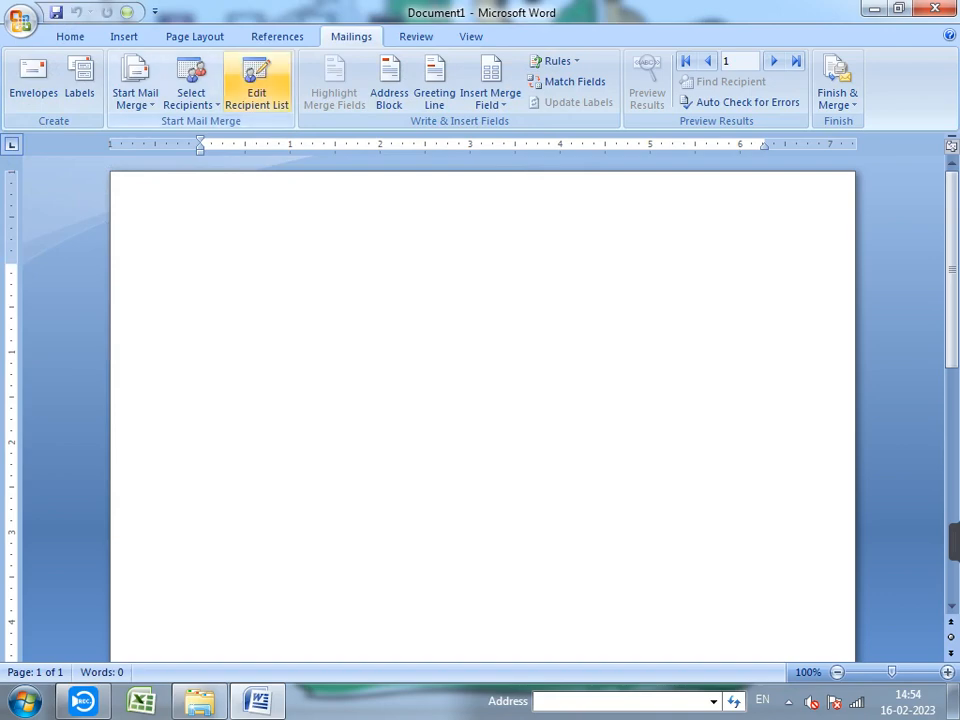
- From the recipient list, select the .mdb data source and open its records for editing
{"action": "left_click", "coordinate": [256, 90]}
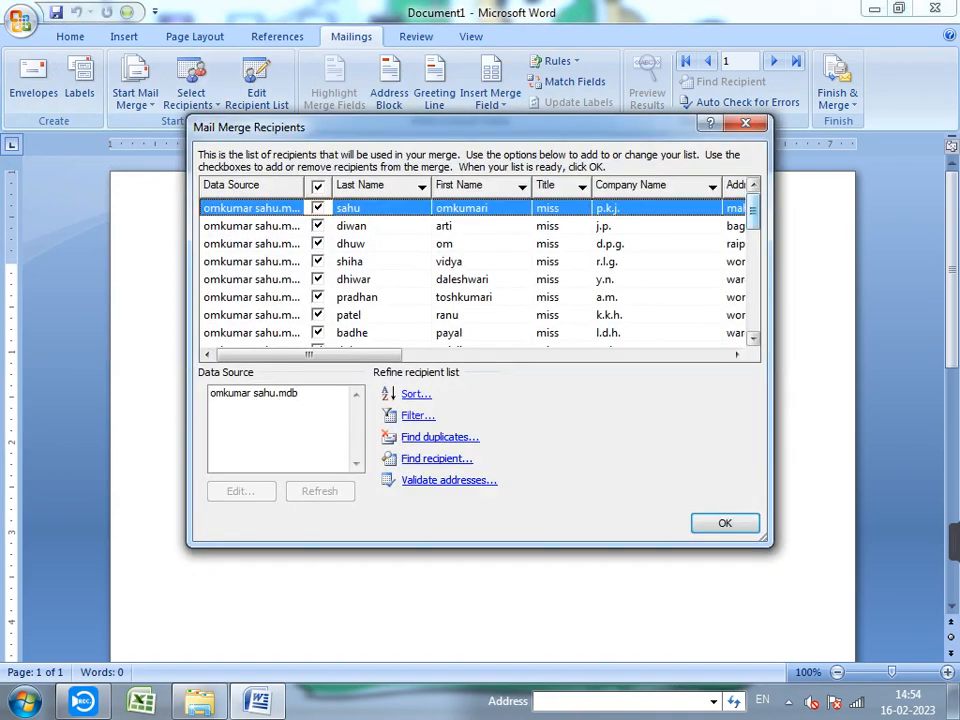
{"action": "scroll", "coordinate": [480, 270], "scroll_direction": "down", "scroll_amount": 8}
{"action": "scroll", "coordinate": [475, 270], "scroll_direction": "down", "scroll_amount": 2}
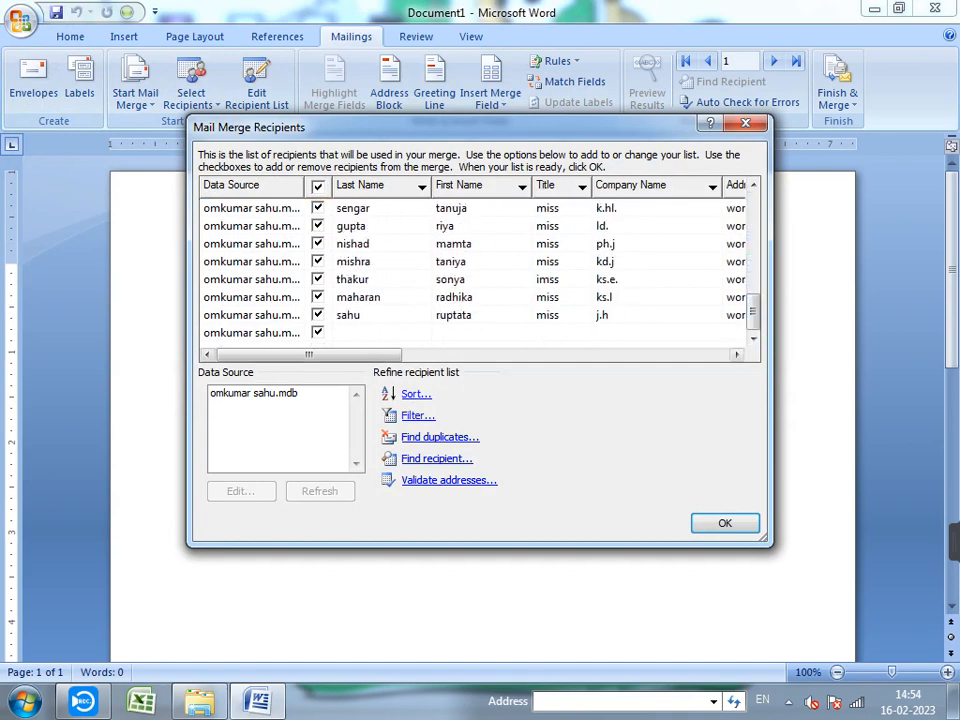
{"action": "left_click", "coordinate": [254, 393]}
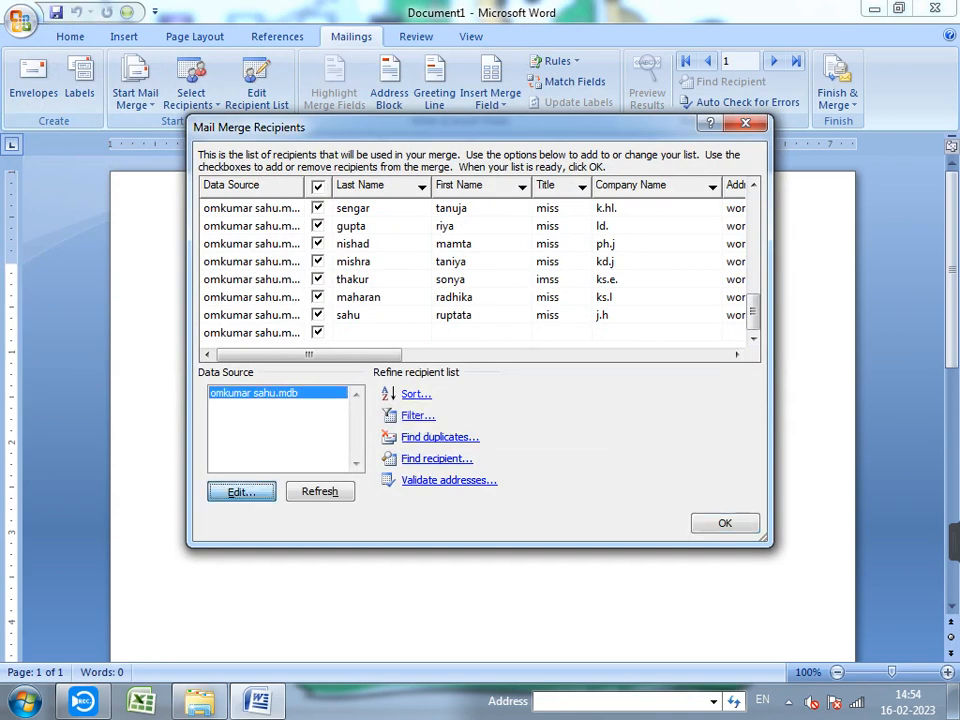
{"action": "left_click", "coordinate": [241, 491]}
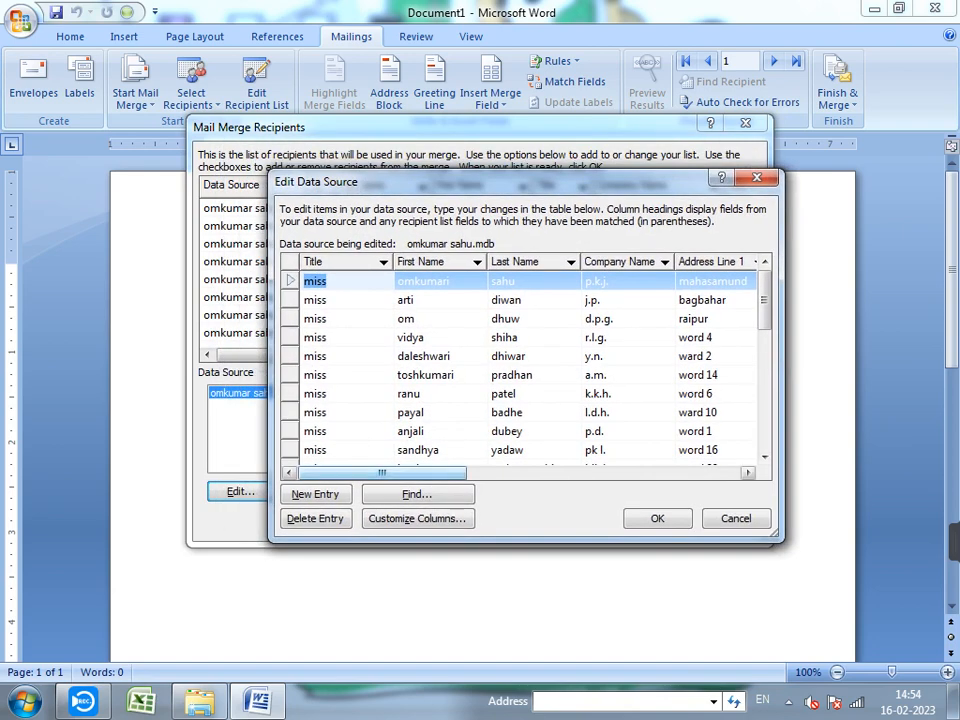
{"action": "mouse_move", "coordinate": [382, 473]}
{"action": "left_mouse_down"}
{"action": "mouse_move", "coordinate": [655, 473]}
{"action": "mouse_move", "coordinate": [381, 473]}
{"action": "left_mouse_up"}
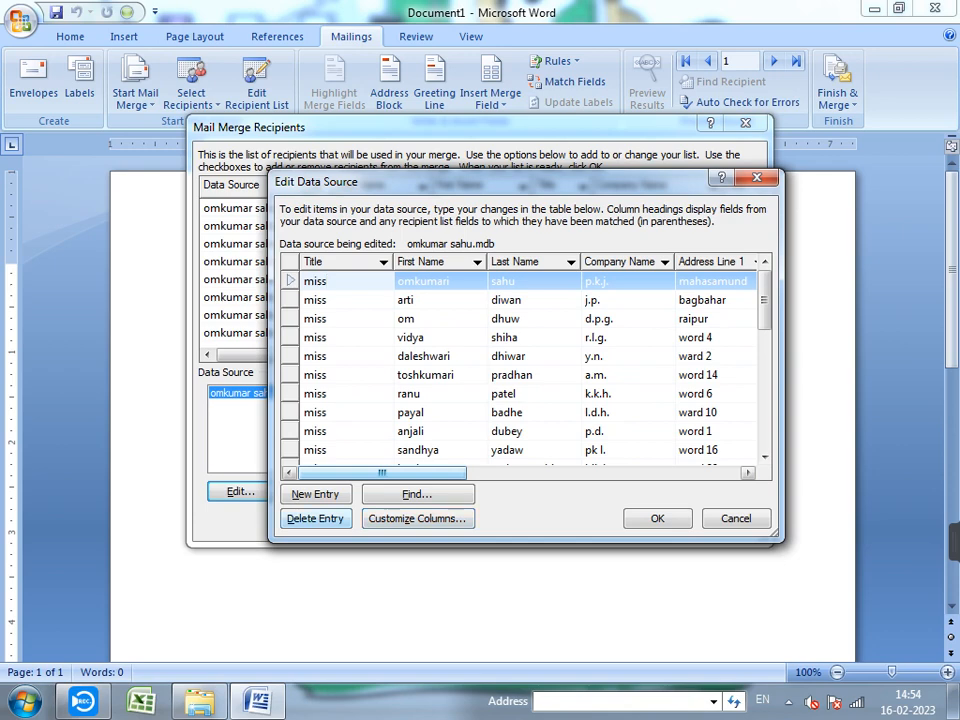
- Save pending changes and add a 'Father Name' field placed after Last Name
{"action": "left_click", "coordinate": [416, 518]}
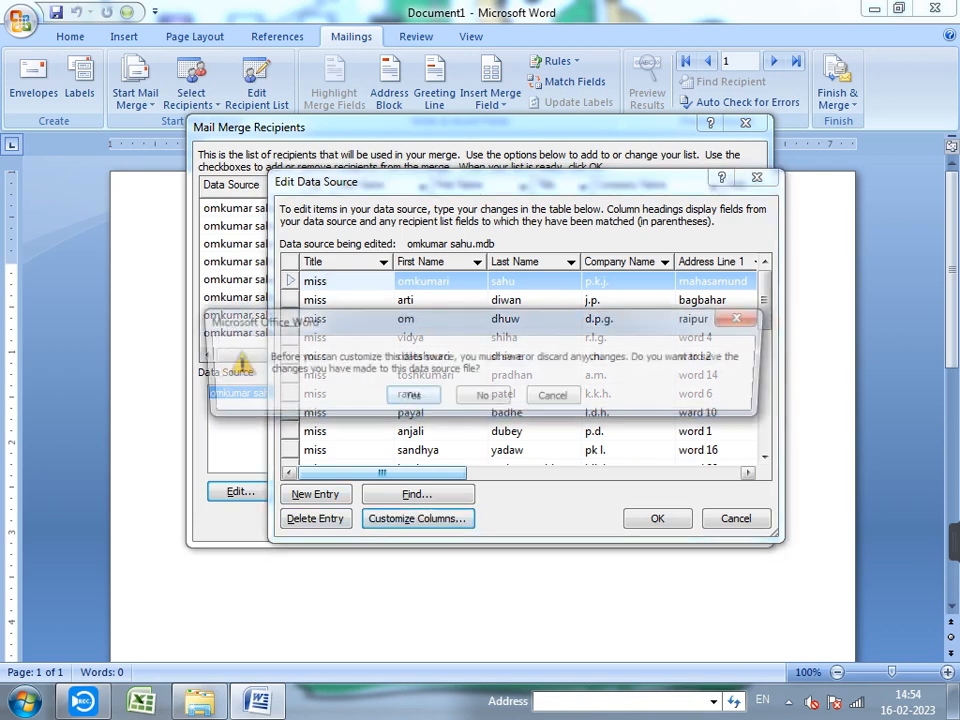
{"action": "key", "text": "Return"}
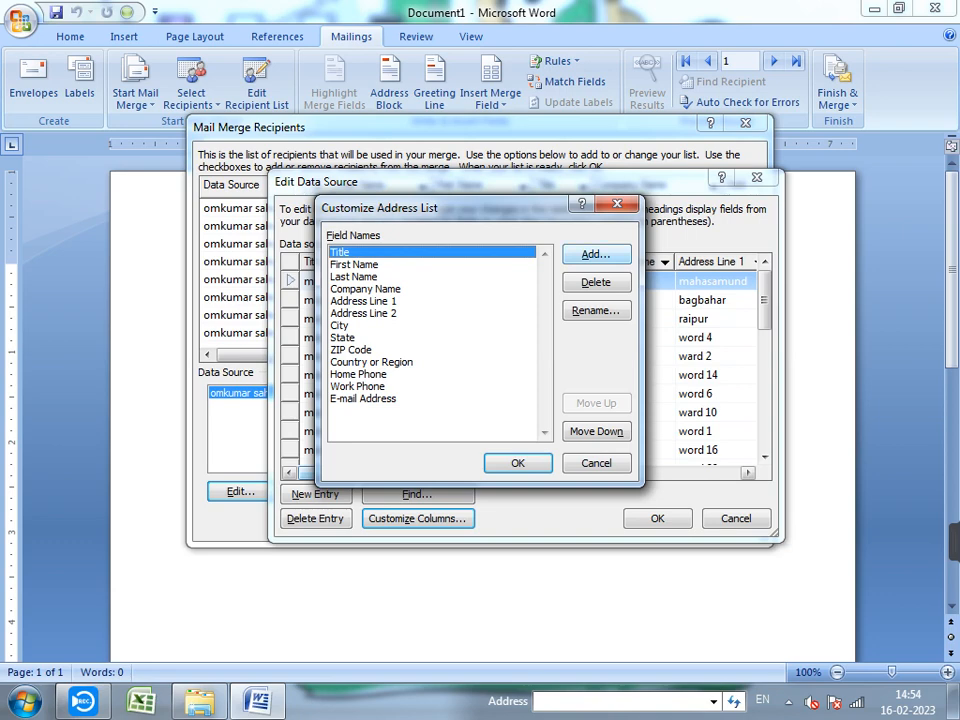
{"action": "left_click", "coordinate": [355, 264]}
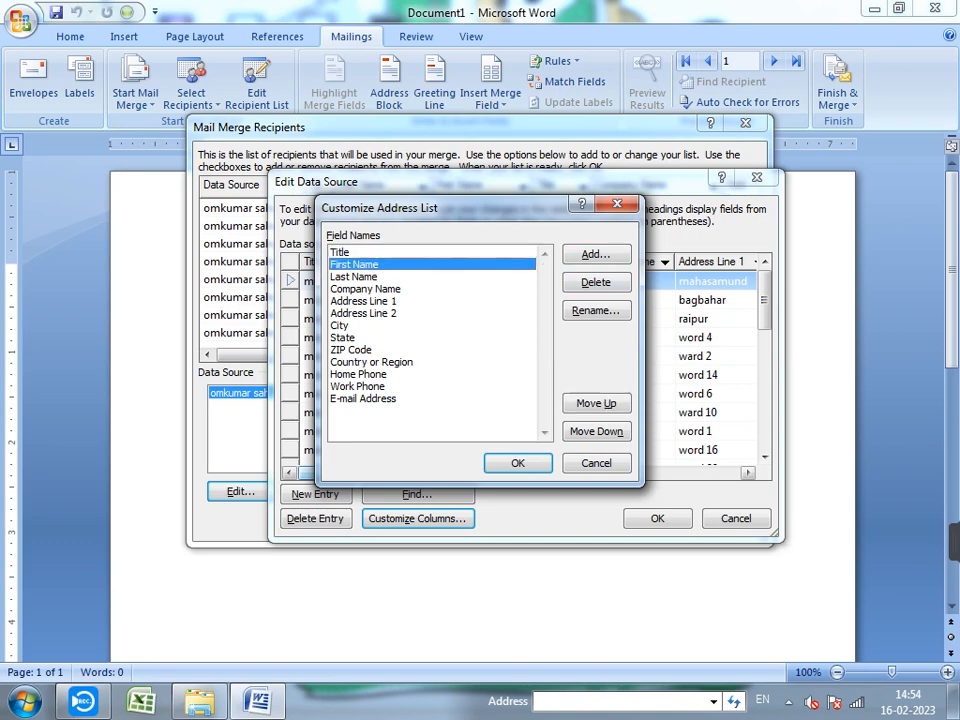
{"action": "left_click", "coordinate": [354, 276]}
{"action": "left_click", "coordinate": [365, 288]}
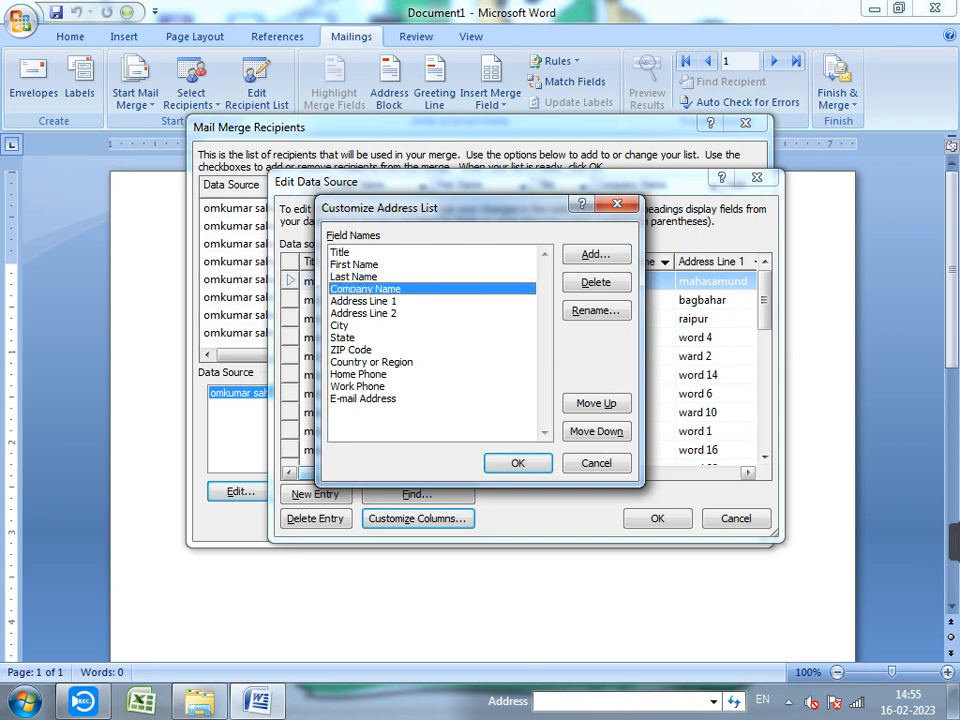
{"action": "key", "text": "alt+a"}
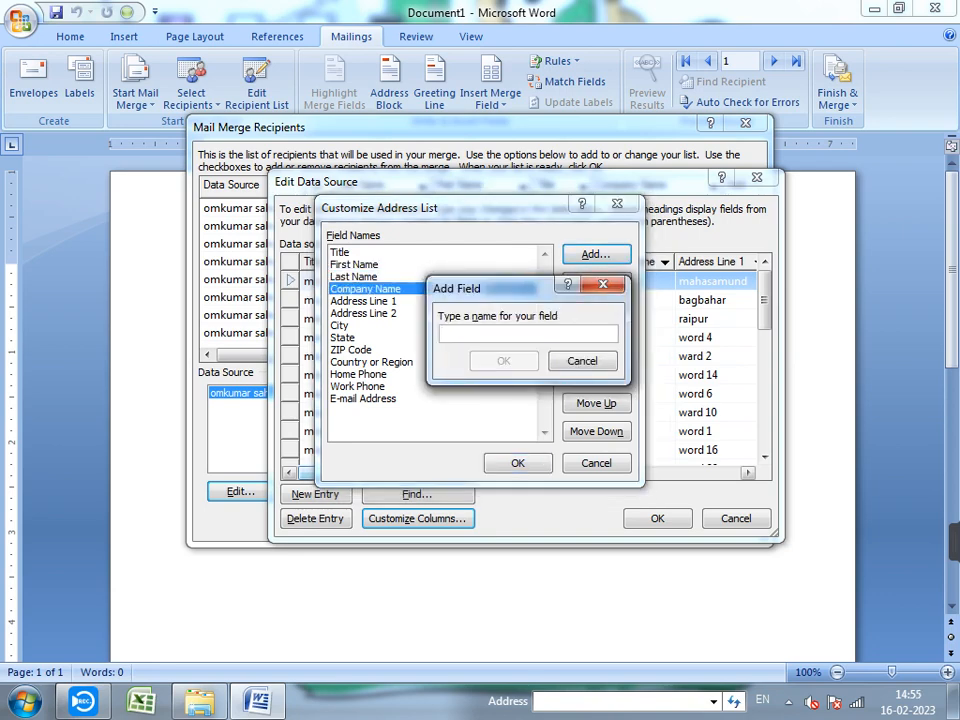
{"action": "type", "text": "Fat"}
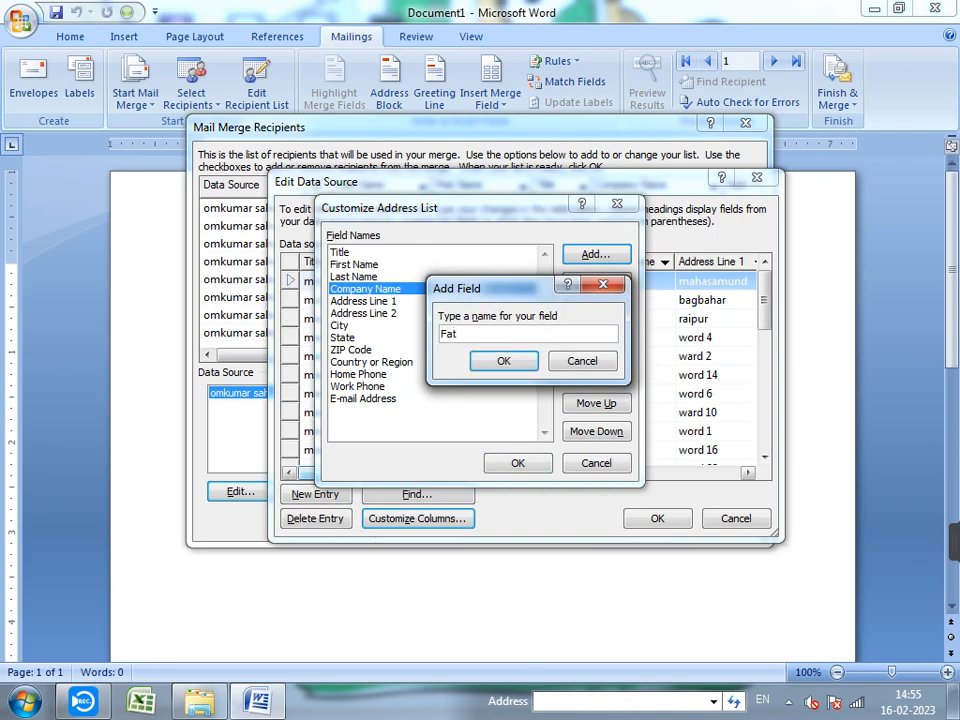
{"action": "type", "text": "her Name"}
{"action": "key", "text": "Return"}
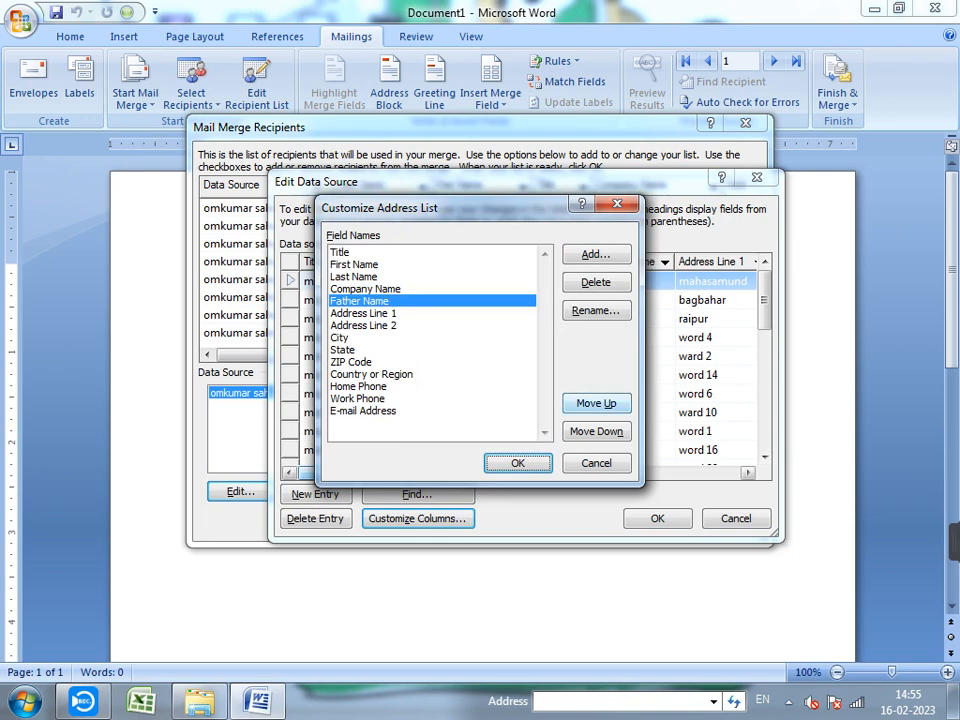
{"action": "left_click", "coordinate": [596, 403]}
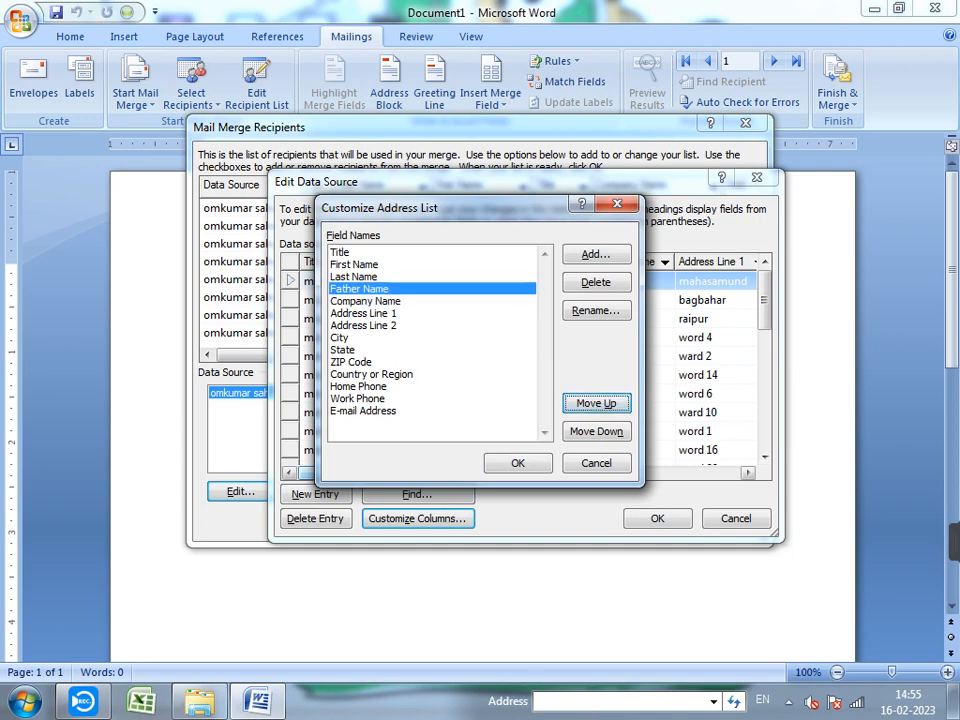
- Add a 'Mother Name' field and apply the new columns to the data source
{"action": "left_click", "coordinate": [596, 254]}
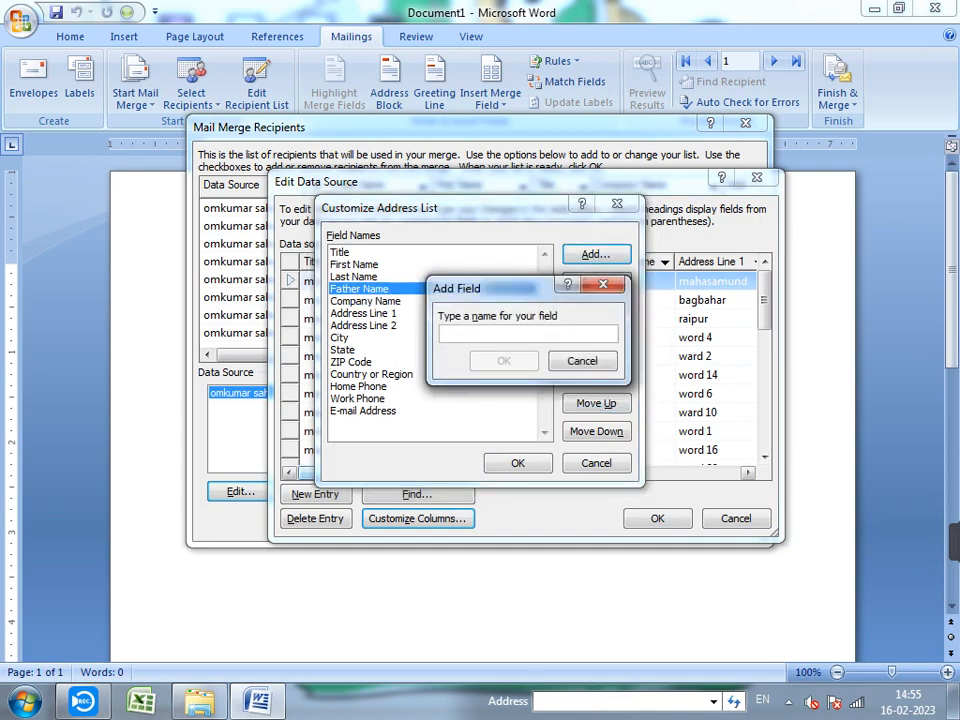
{"action": "type", "text": "Mo"}
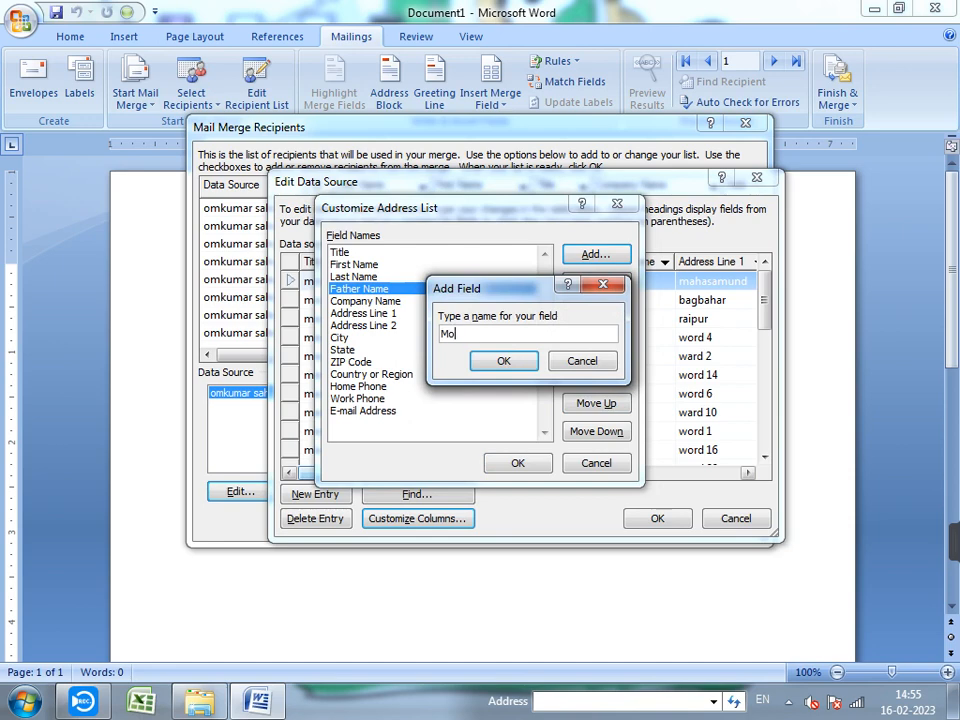
{"action": "type", "text": "ther Name"}
{"action": "left_click", "coordinate": [504, 361]}
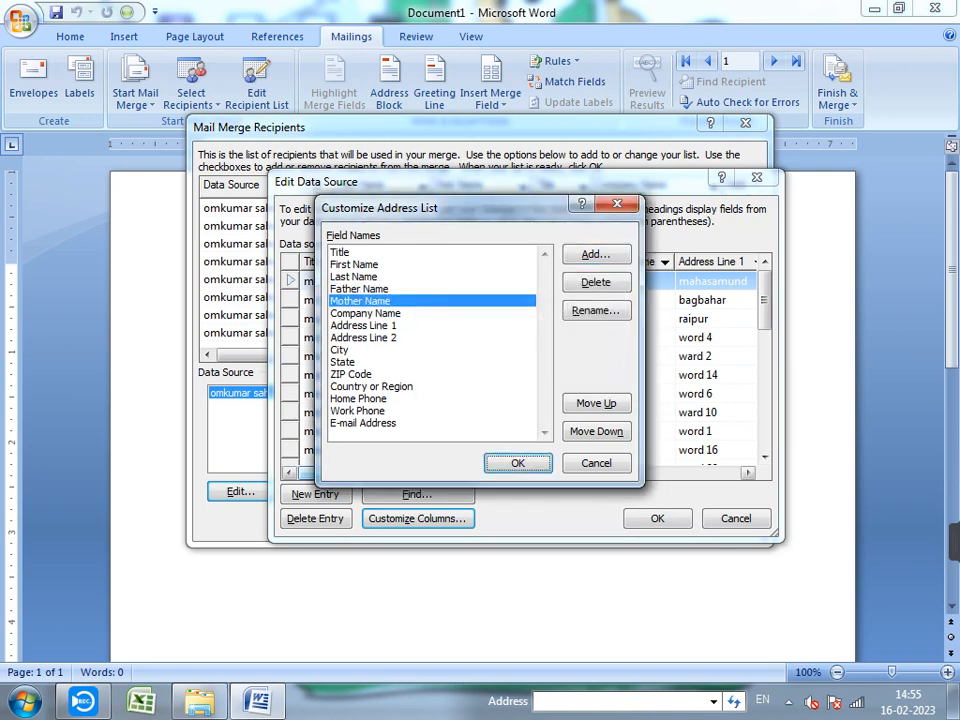
{"action": "left_click", "coordinate": [517, 463]}
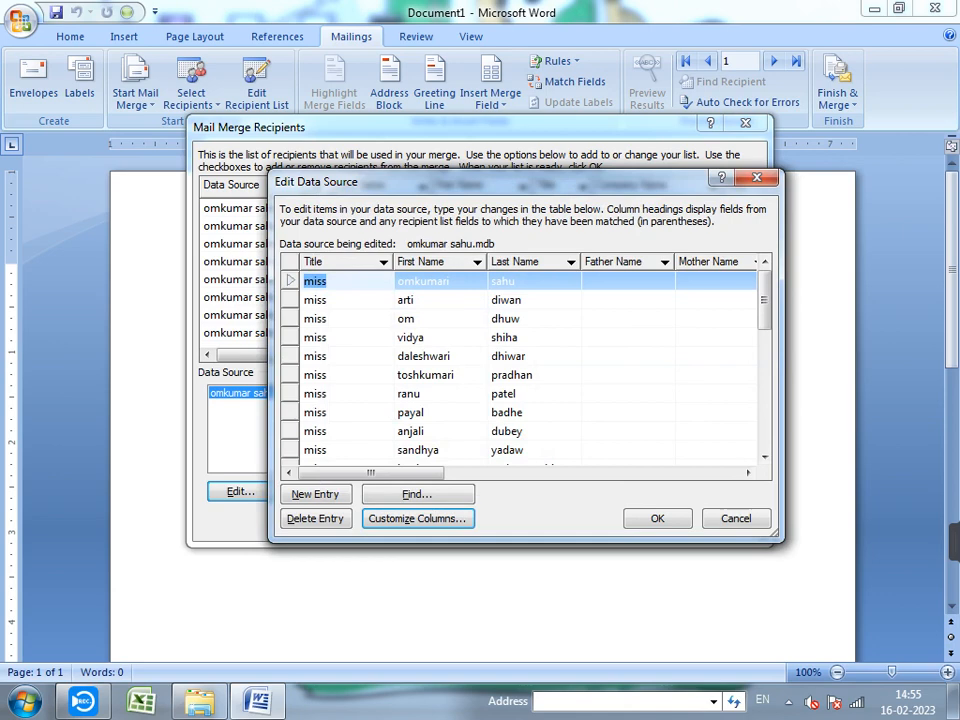
- Step through the first record's cells, including the empty Father Name and Mother Name fields
{"action": "left_click", "coordinate": [328, 281]}
{"action": "left_click", "coordinate": [453, 281]}
{"action": "key", "text": "Tab"}
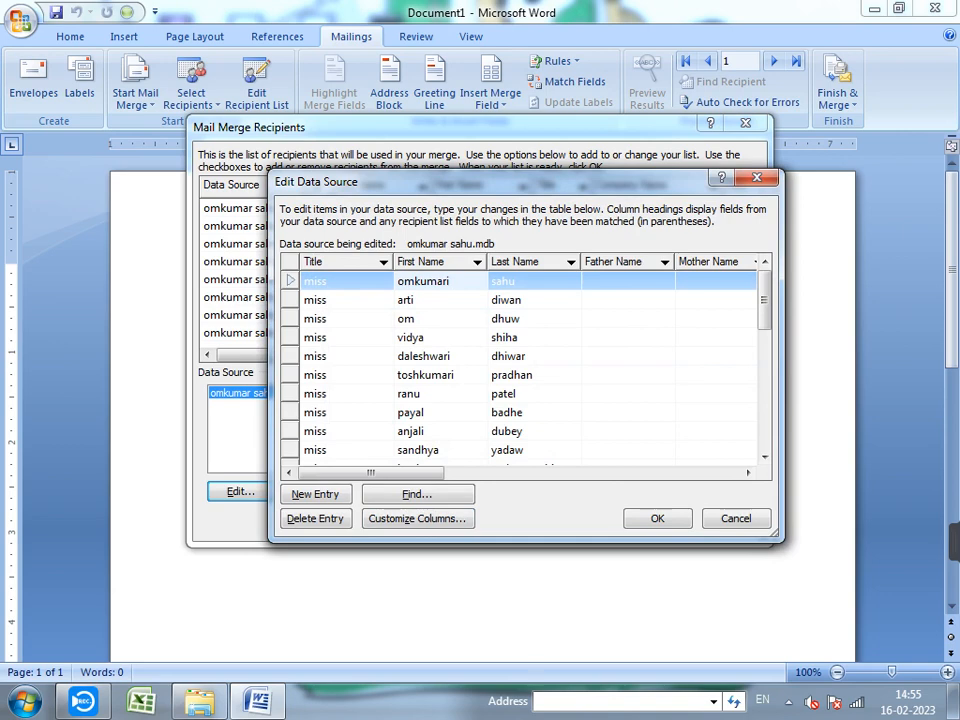
{"action": "key", "text": "Tab"}
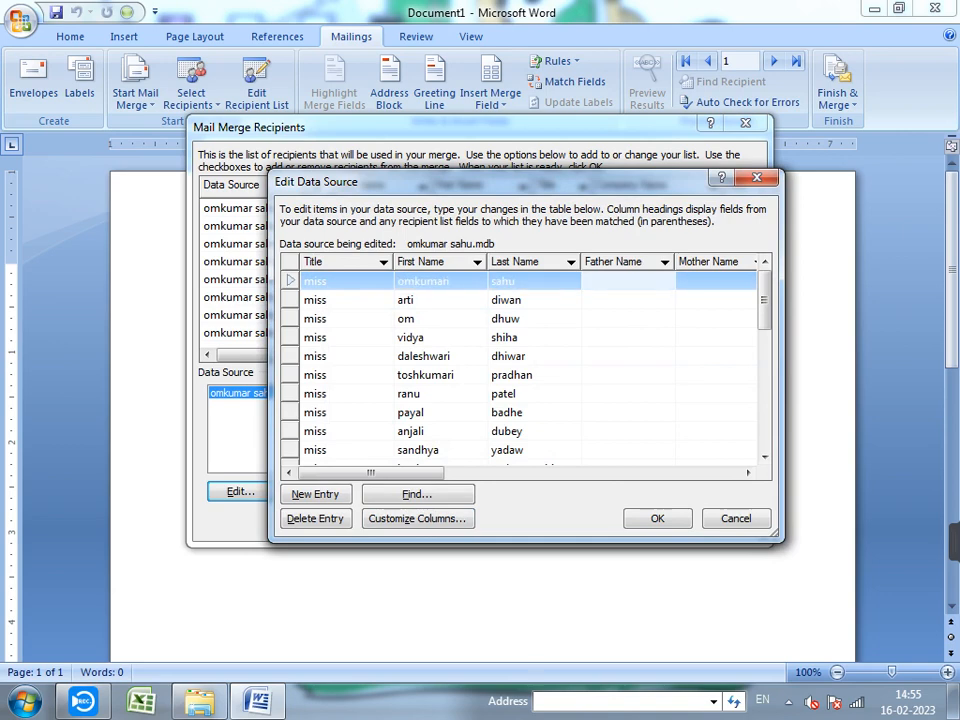
{"action": "key", "text": "Tab"}
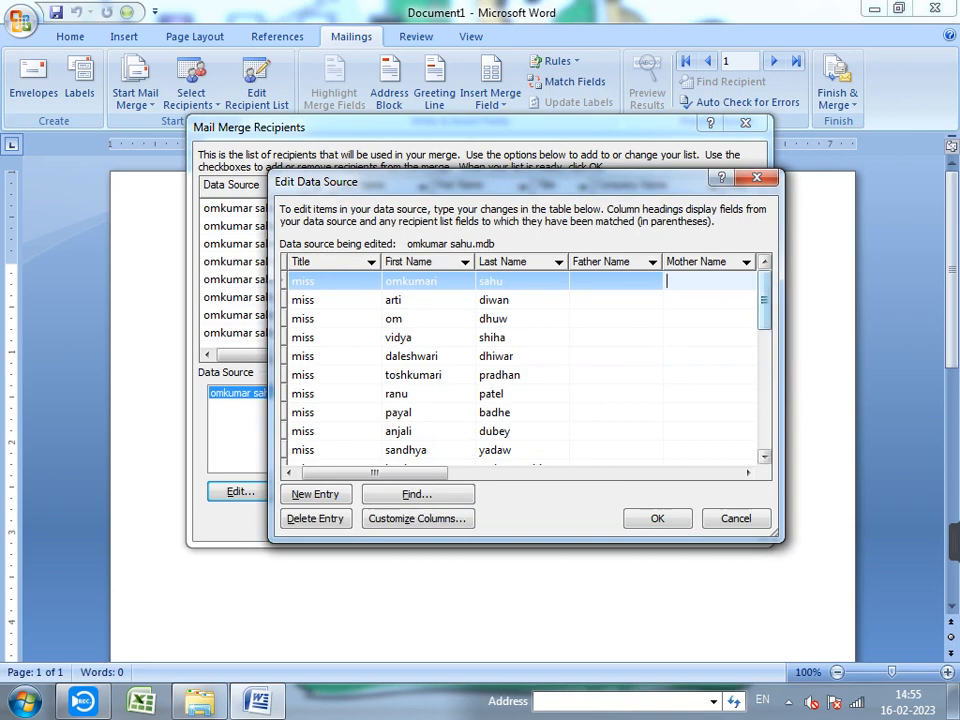
{"action": "mouse_move", "coordinate": [764, 300]}
{"action": "left_mouse_down"}
{"action": "mouse_move", "coordinate": [764, 314]}
{"action": "mouse_move", "coordinate": [764, 298]}
{"action": "left_mouse_up"}
{"action": "left_click", "coordinate": [616, 281]}
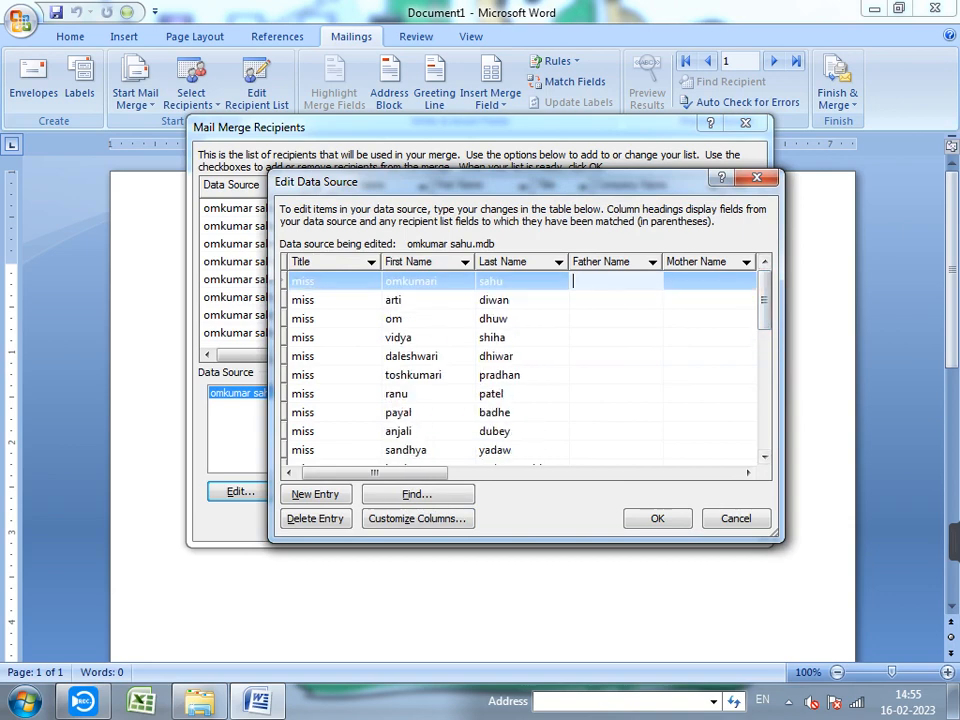
{"action": "left_click", "coordinate": [709, 281]}
{"action": "key", "text": "Tab"}
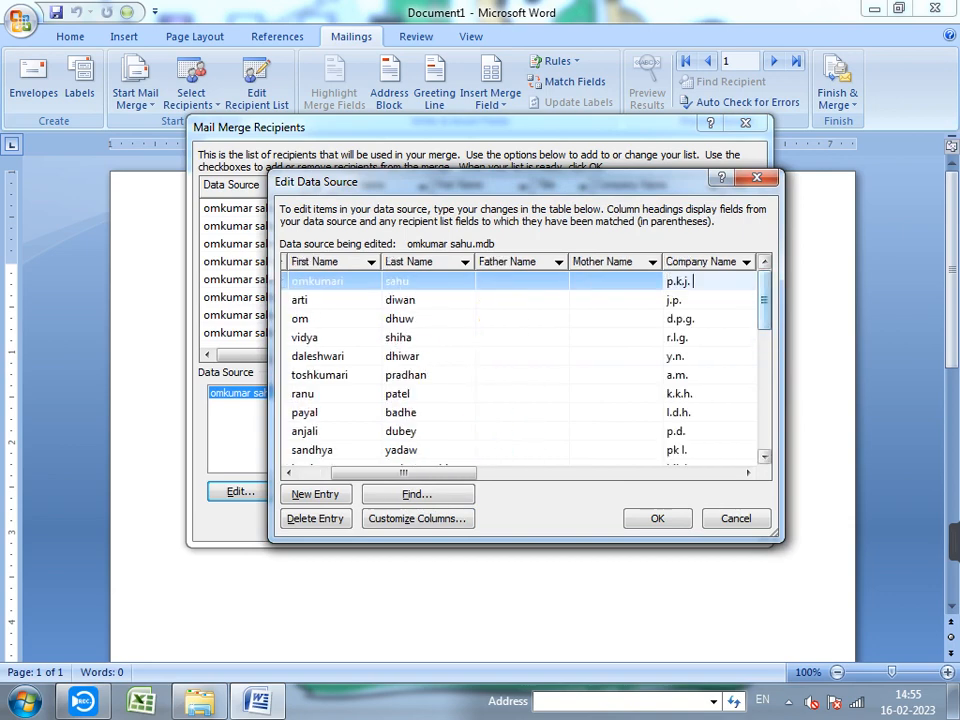
{"action": "mouse_move", "coordinate": [764, 300]}
{"action": "left_mouse_down"}
{"action": "mouse_move", "coordinate": [764, 418]}
{"action": "mouse_move", "coordinate": [764, 300]}
{"action": "left_mouse_up"}
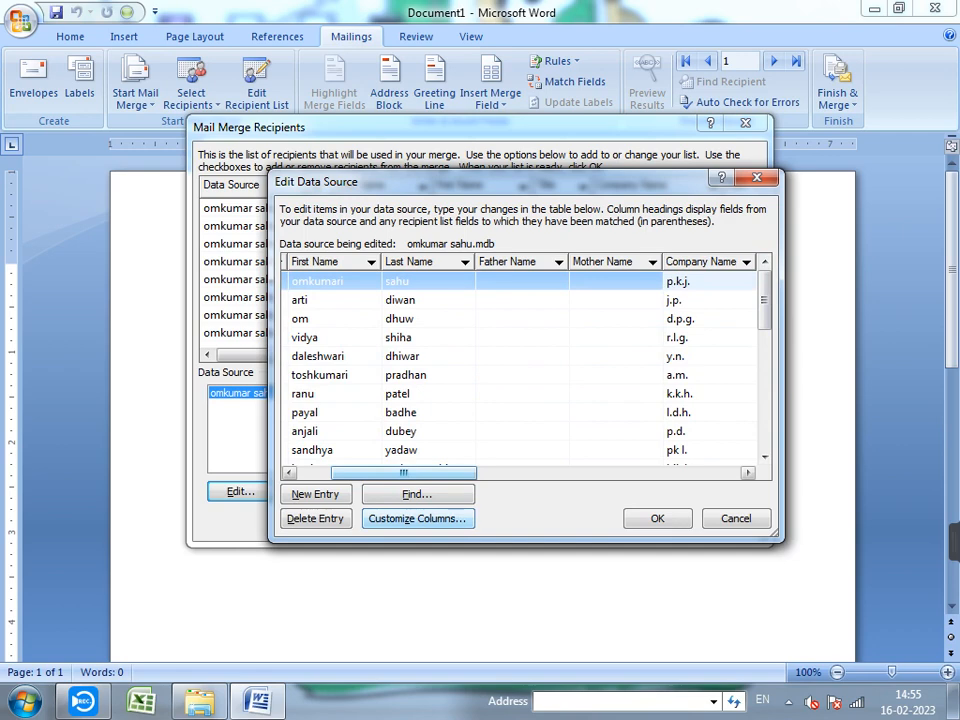
- Save the data source changes and update the recipient list
{"action": "left_click", "coordinate": [416, 518]}
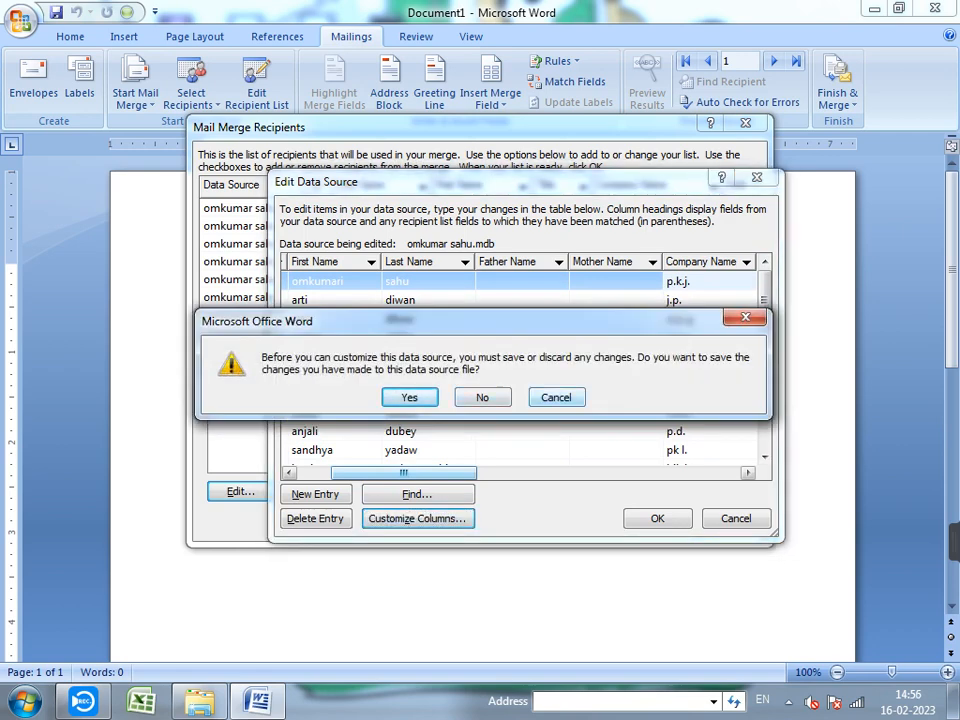
{"action": "key", "text": "Return"}
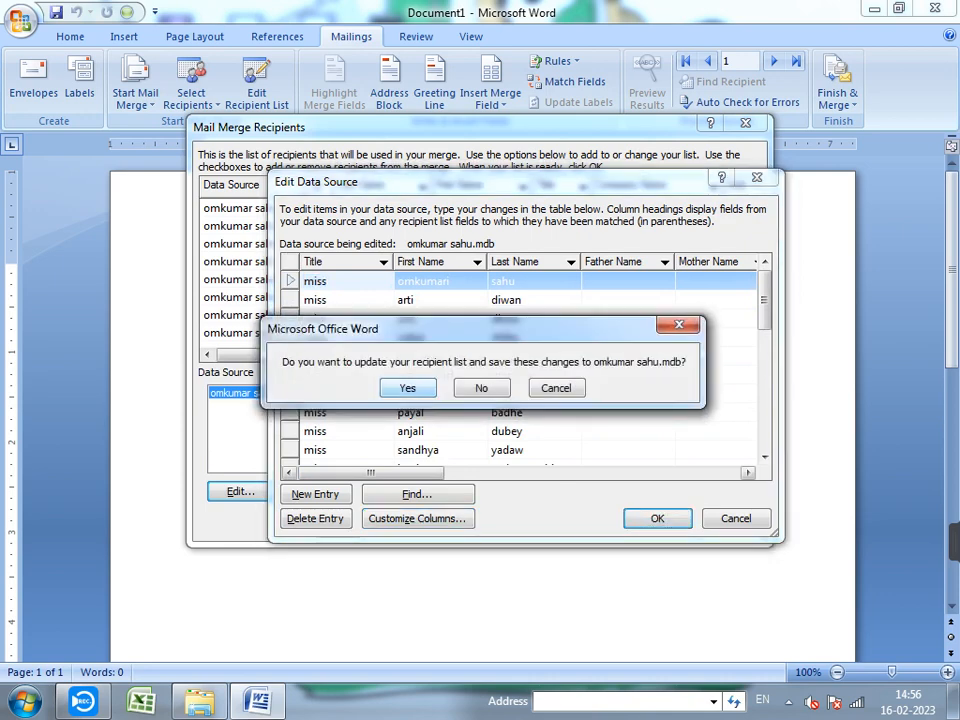
{"action": "key", "text": "Return"}
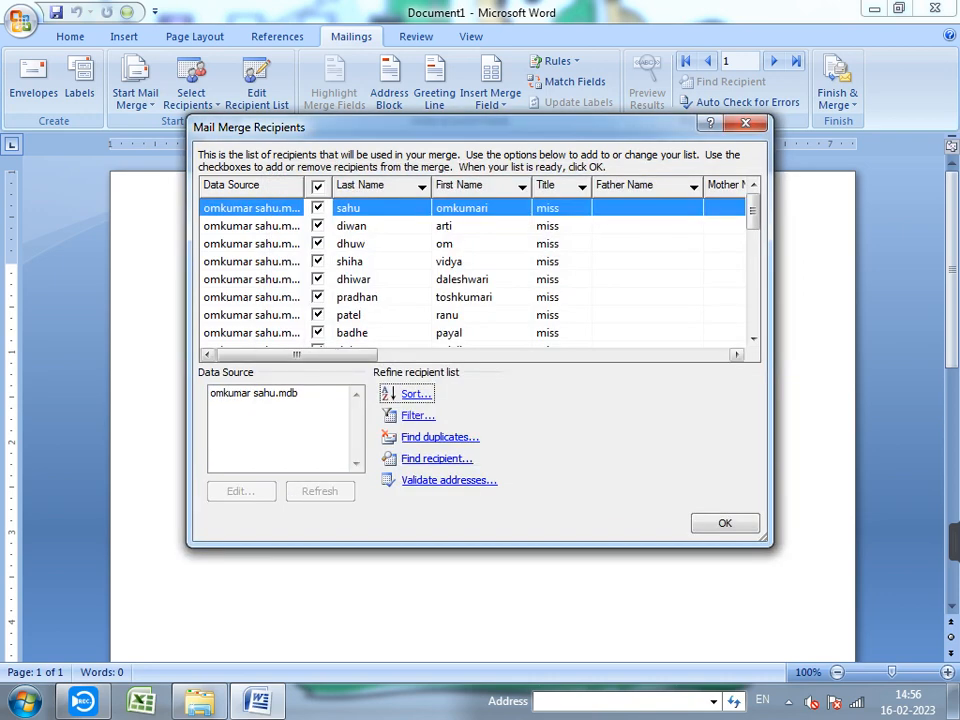
- Close the recipient list and type 'Resume' as the document's first line
{"action": "left_click", "coordinate": [725, 523]}
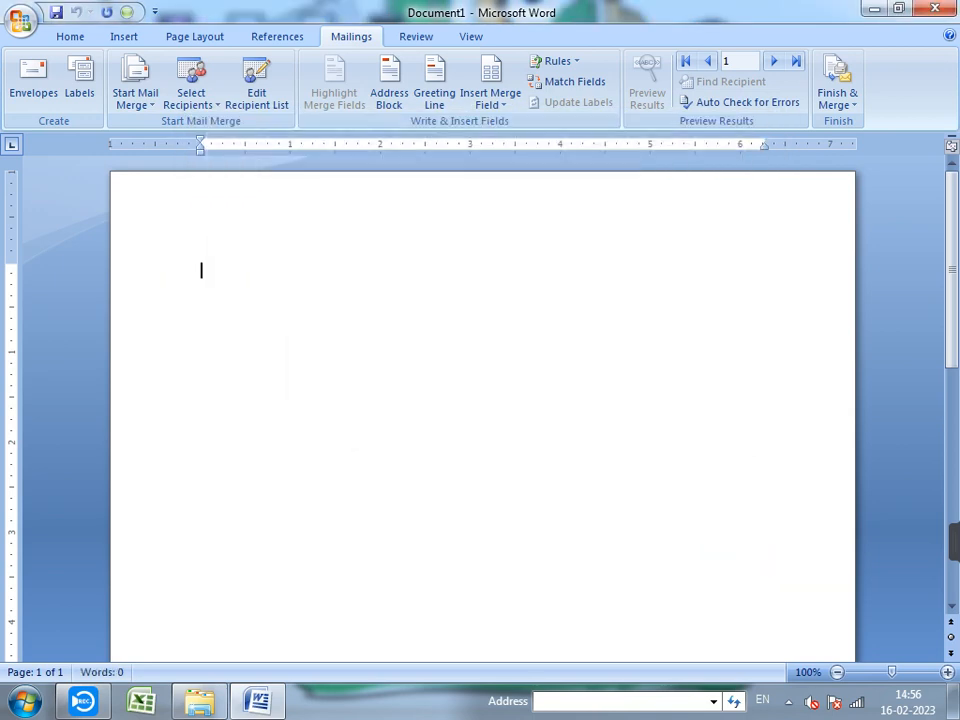
{"action": "scroll", "coordinate": [480, 400], "scroll_direction": "down", "scroll_amount": 3}
{"action": "scroll", "coordinate": [480, 400], "scroll_direction": "up", "scroll_amount": 3}
{"action": "type", "text": "Resume"}
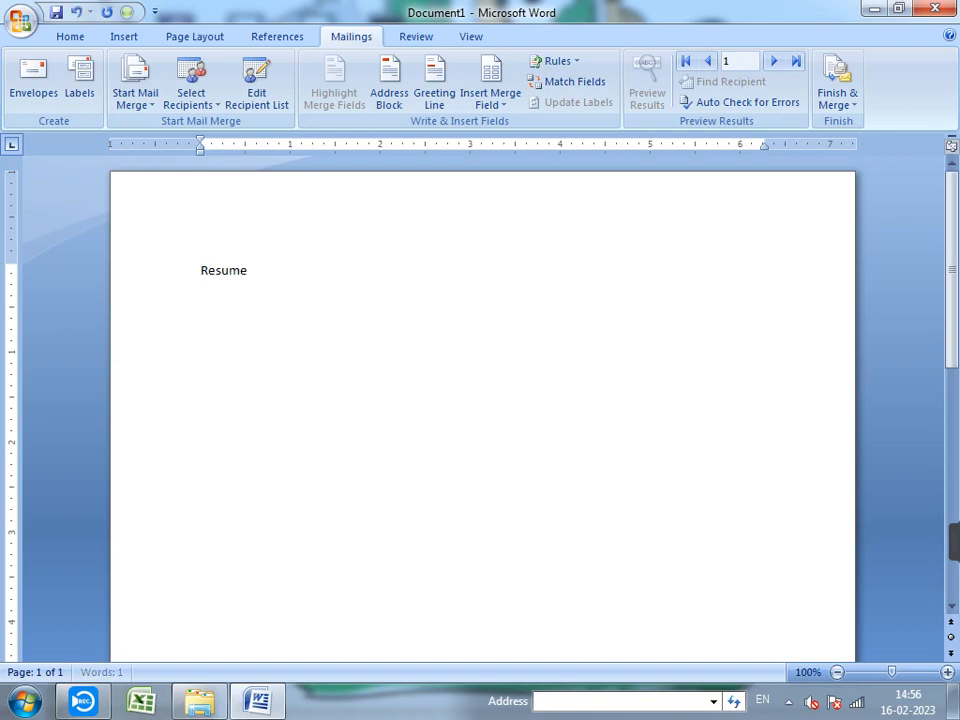
{"action": "key", "text": "Return"}
- Make the Resume heading centred, bold and 18 point
{"action": "double_click", "coordinate": [246, 270]}
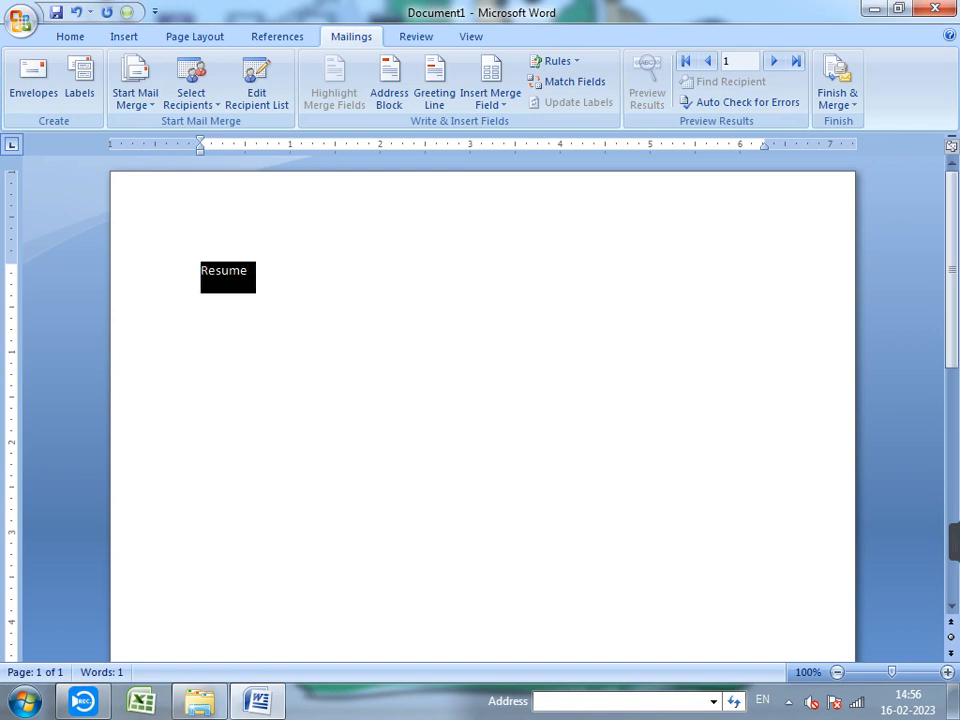
{"action": "left_click", "coordinate": [70, 36]}
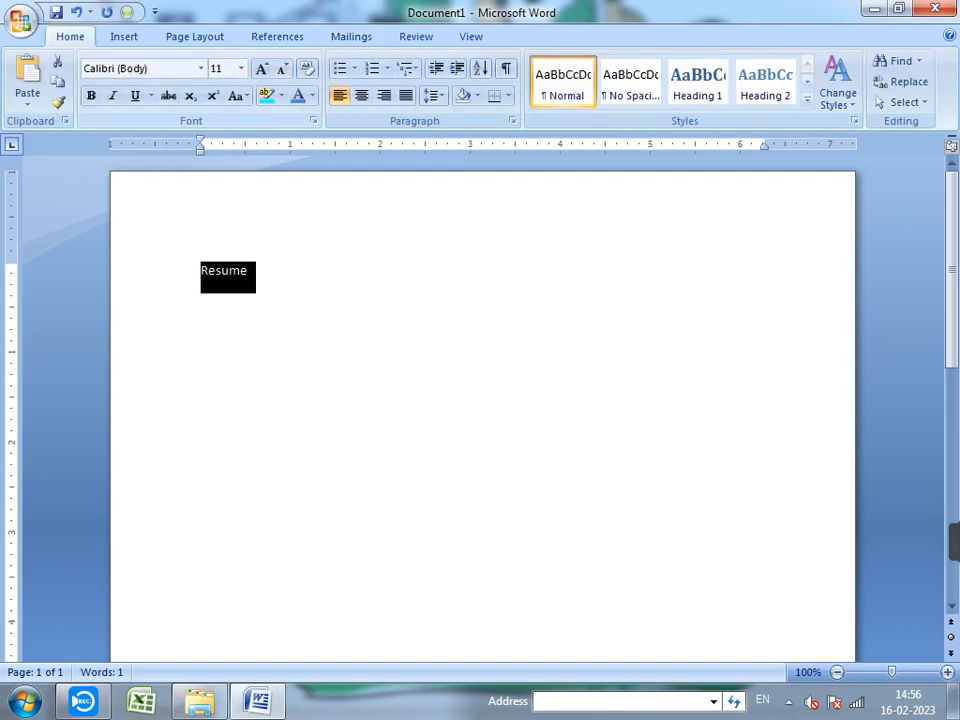
{"action": "left_click", "coordinate": [361, 95]}
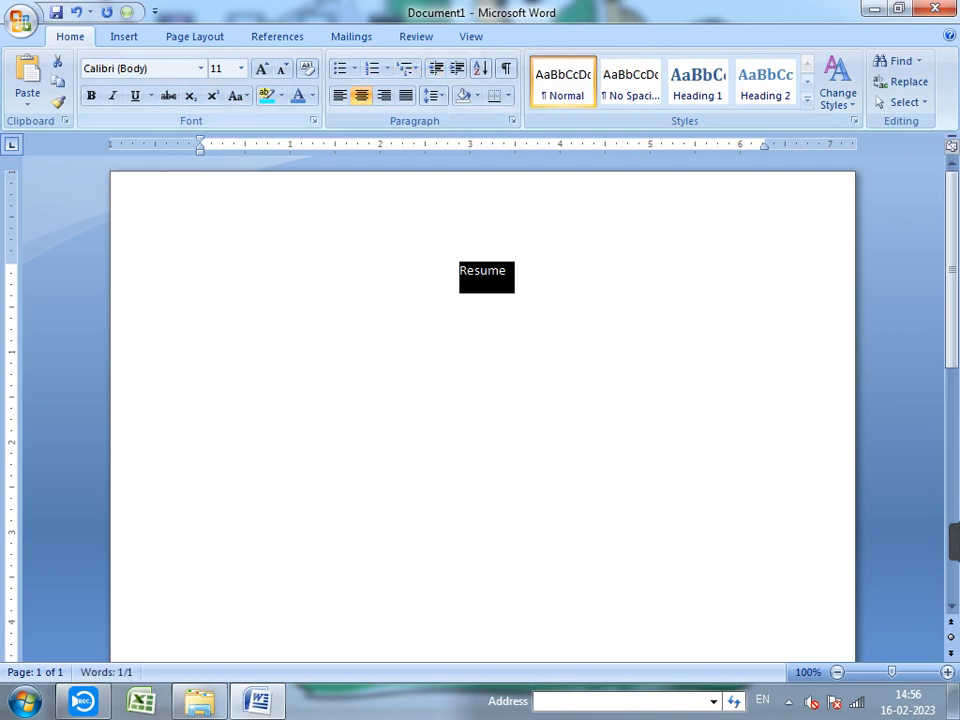
{"action": "left_click", "coordinate": [261, 68]}
{"action": "left_click", "coordinate": [261, 68]}
{"action": "left_click", "coordinate": [261, 68]}
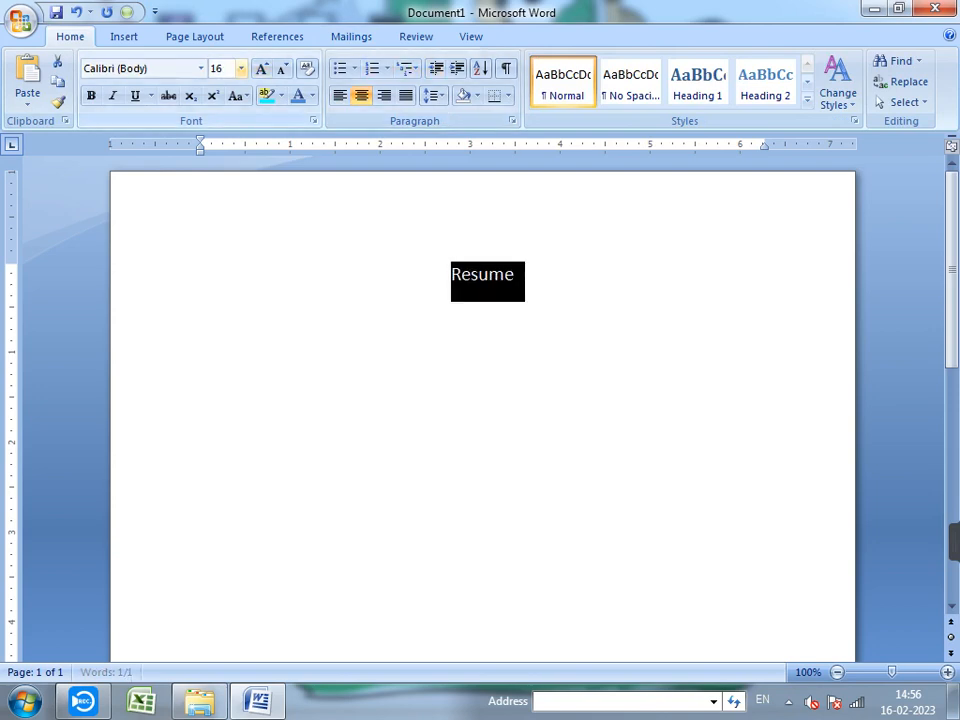
{"action": "left_click", "coordinate": [90, 95]}
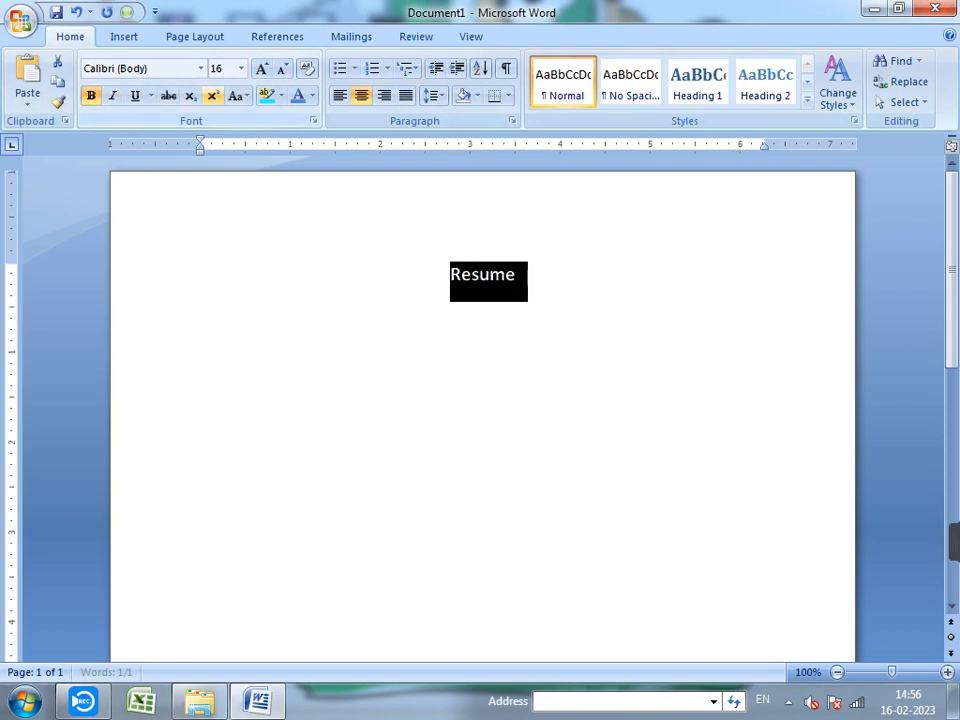
{"action": "left_click", "coordinate": [261, 68]}
{"action": "left_click", "coordinate": [522, 277]}
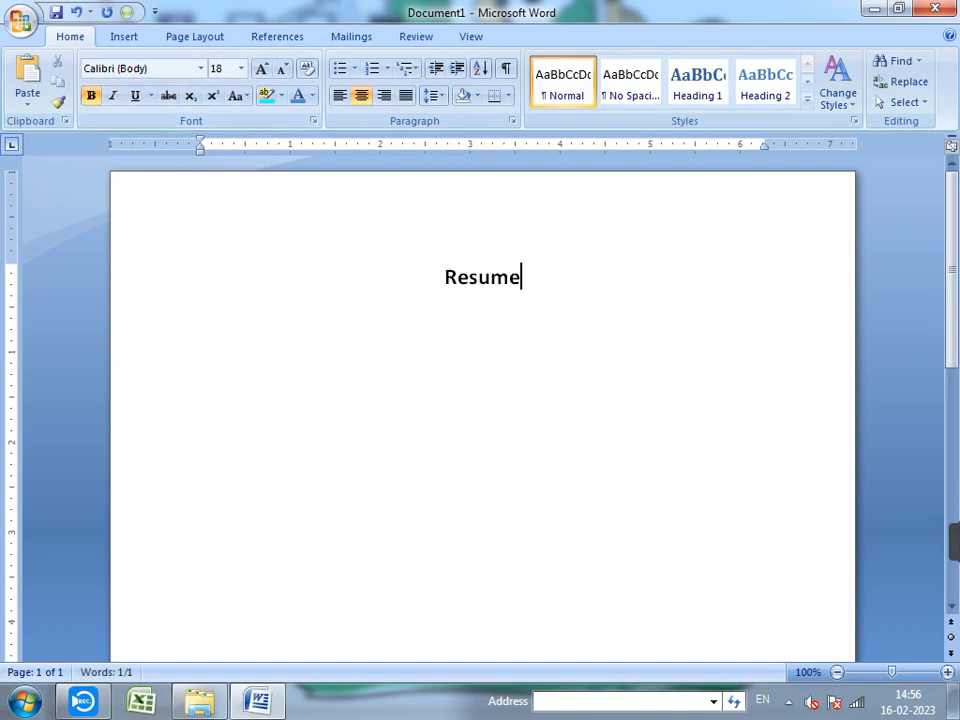
- Start a new line below with cleared formatting at 12 point
{"action": "key", "text": "Return"}
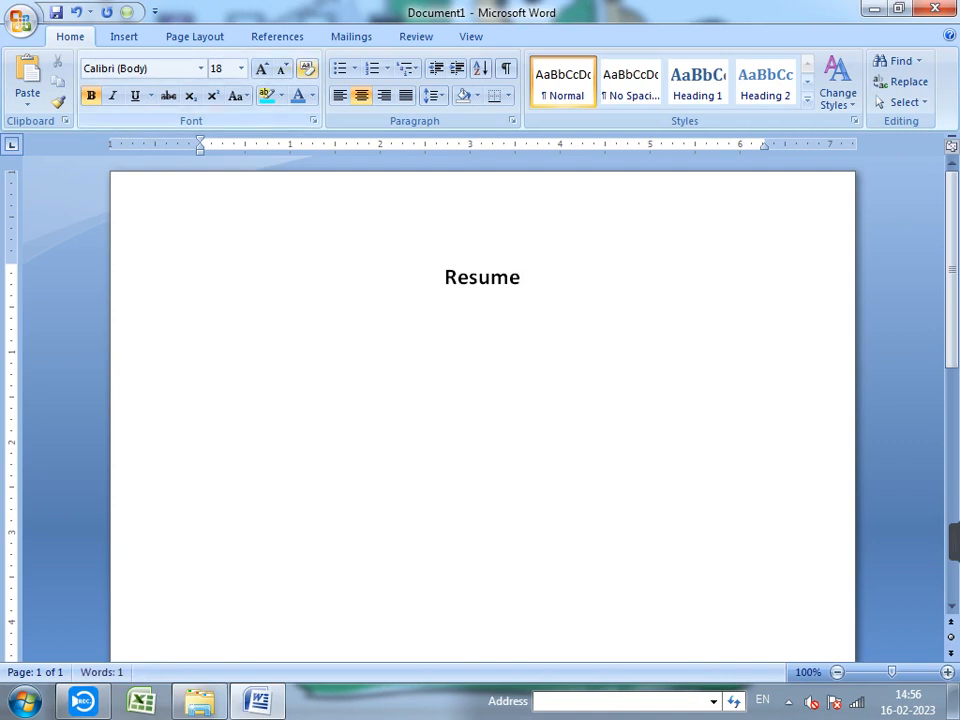
{"action": "left_click", "coordinate": [307, 68]}
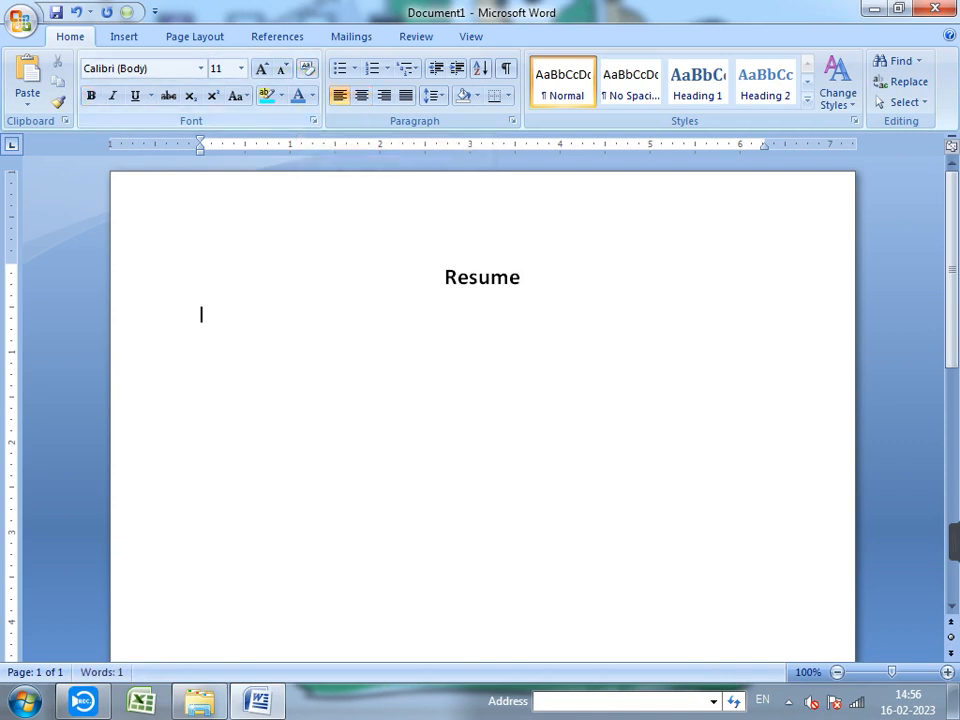
{"action": "left_click", "coordinate": [261, 68]}
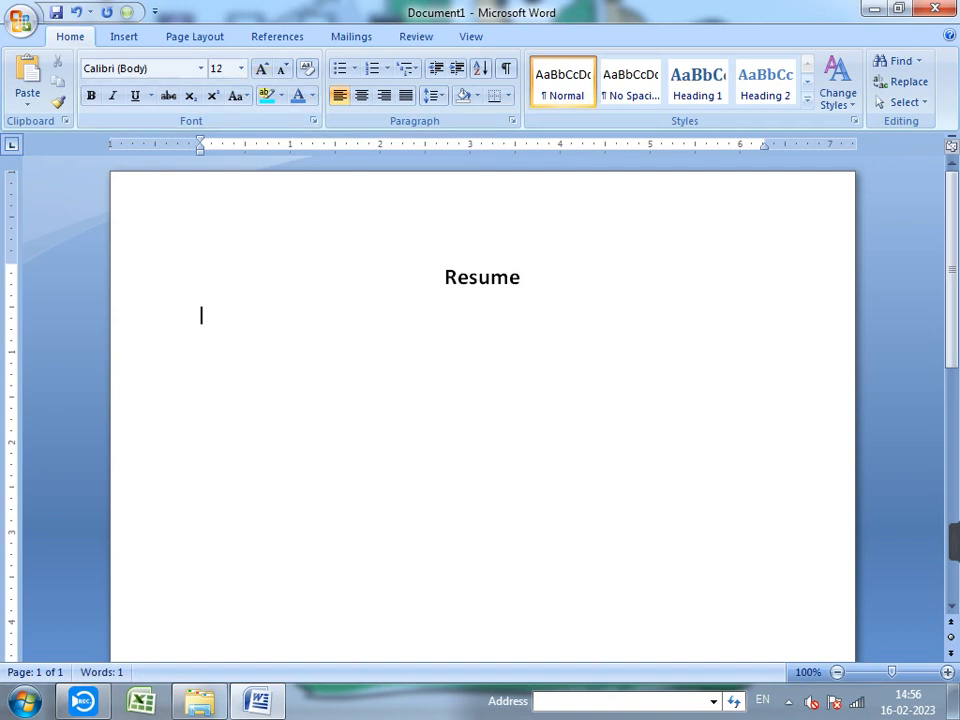
{"action": "left_click", "coordinate": [351, 37]}
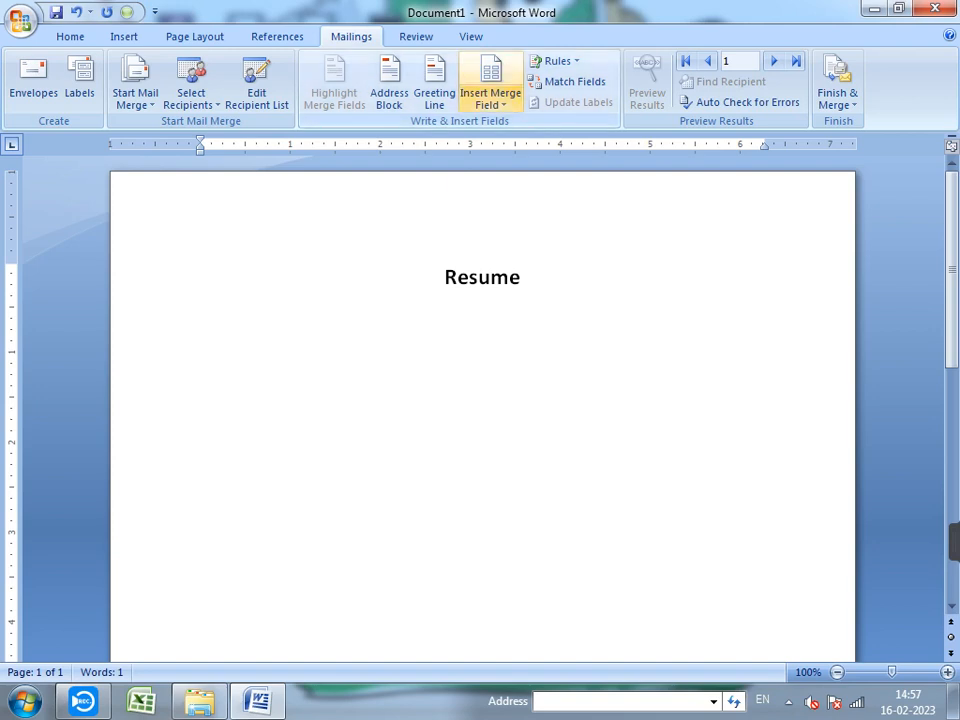
- Insert Title, First_Name Last_Name, Father_Name, Mother_Name and Company_Name merge fields, one per line
{"action": "left_click", "coordinate": [490, 100]}
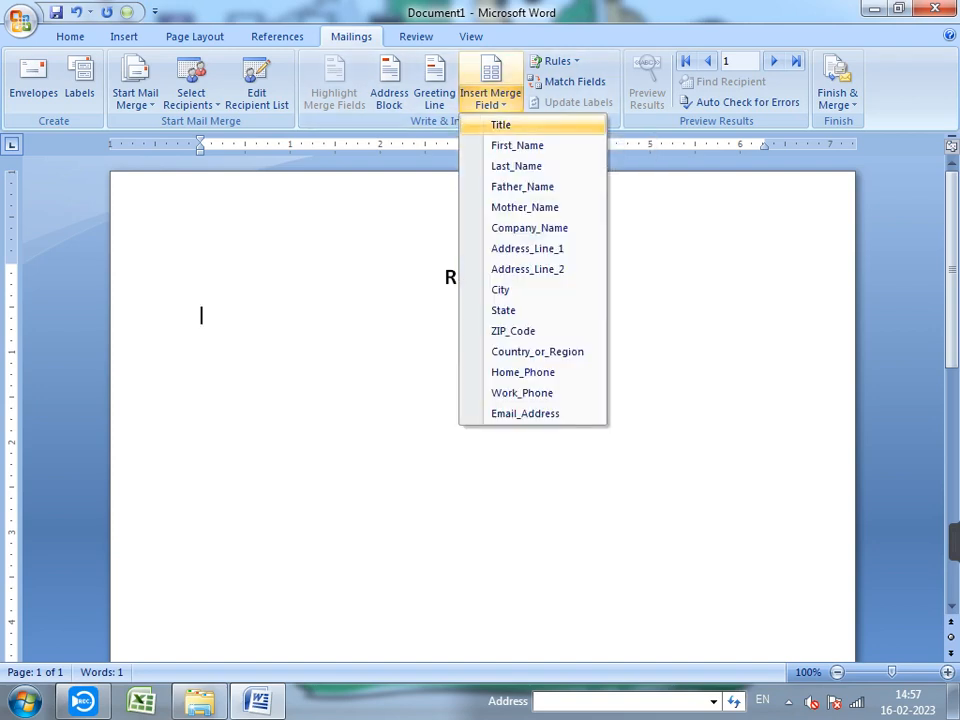
{"action": "left_click", "coordinate": [500, 124]}
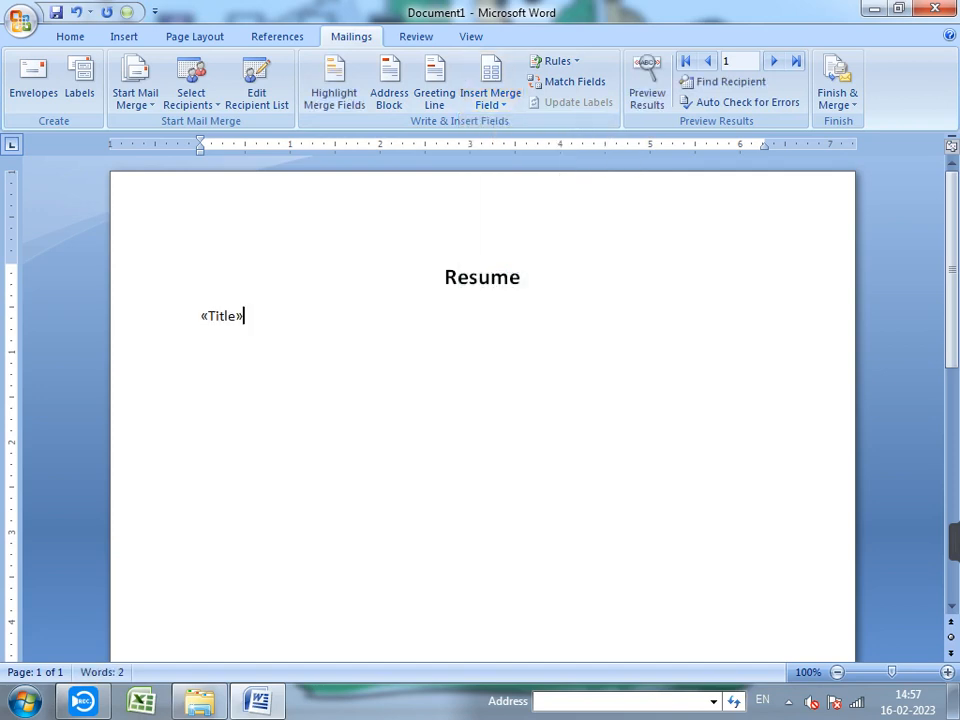
{"action": "key", "text": "Return"}
{"action": "left_click", "coordinate": [490, 100]}
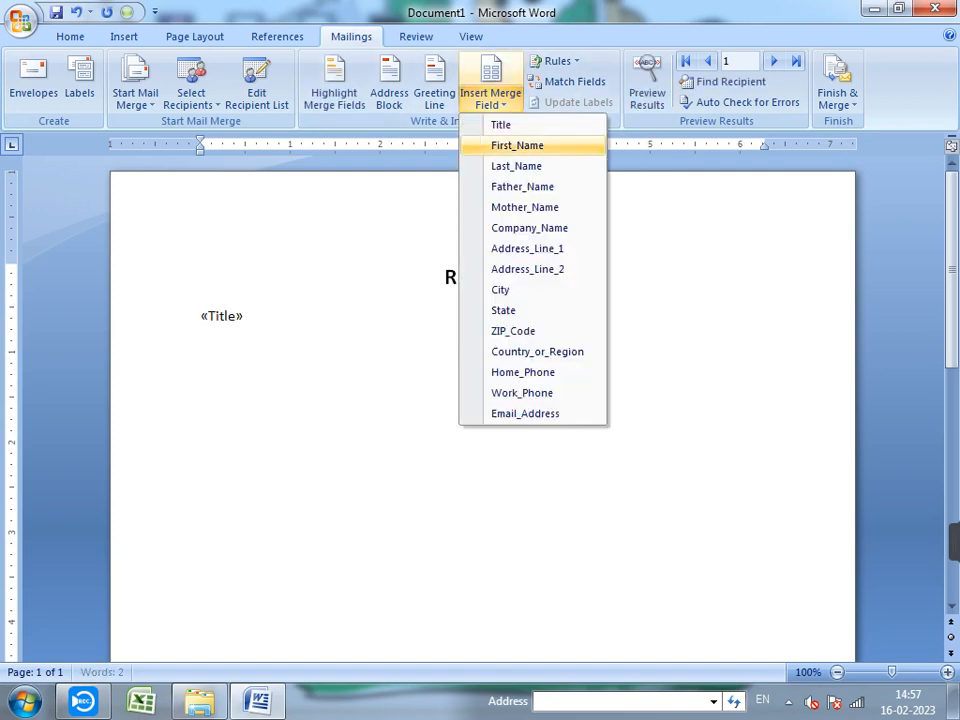
{"action": "left_click", "coordinate": [517, 145]}
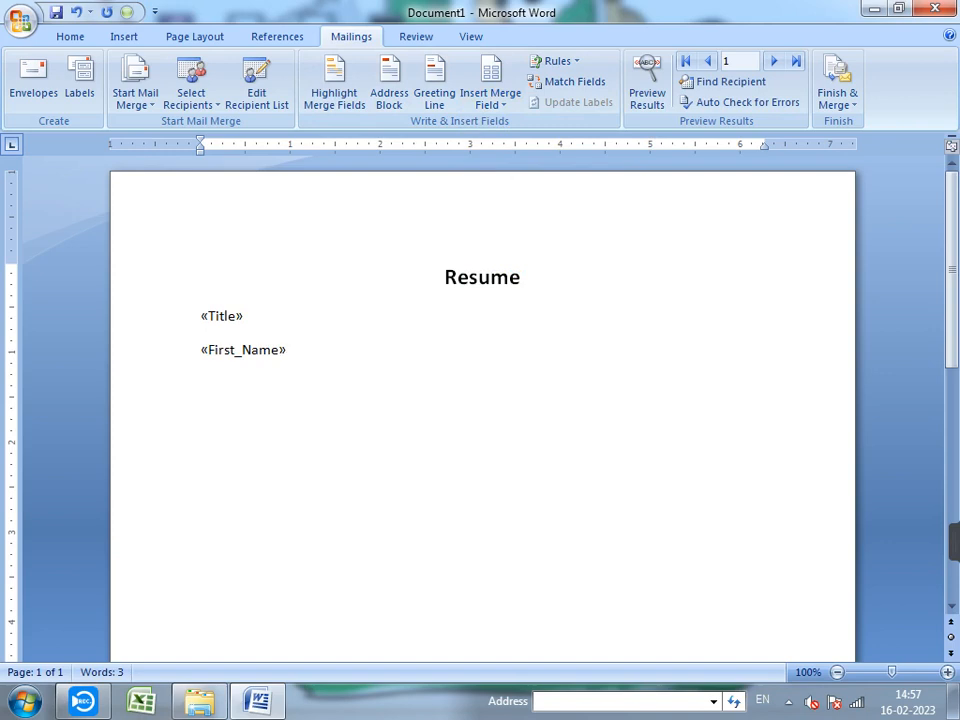
{"action": "left_click", "coordinate": [490, 100]}
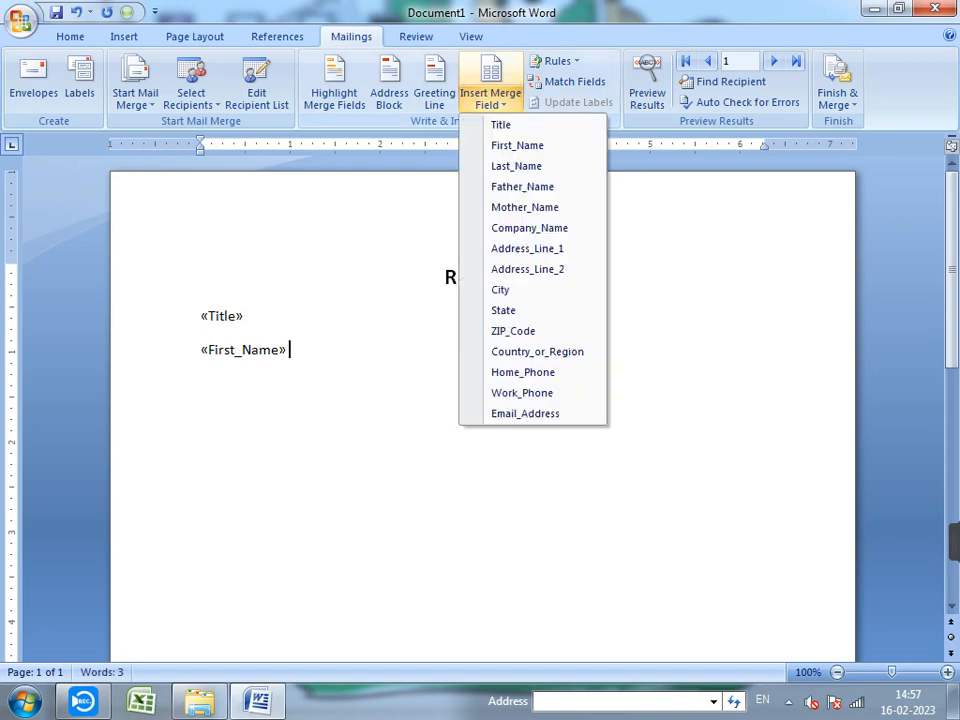
{"action": "left_click", "coordinate": [516, 165]}
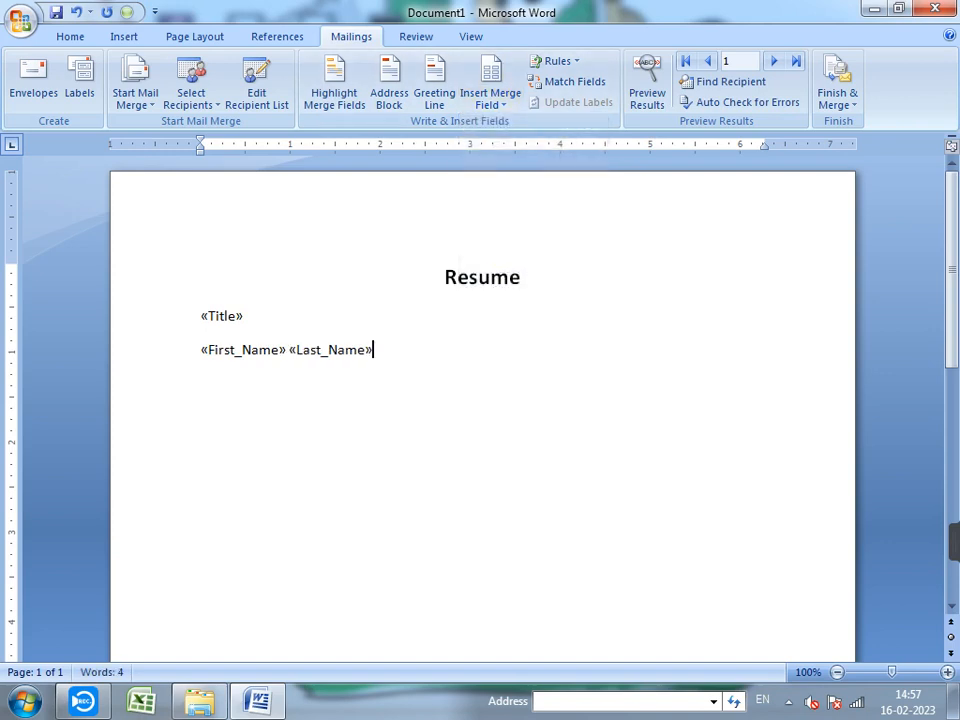
{"action": "key", "text": "Return"}
{"action": "left_click", "coordinate": [490, 100]}
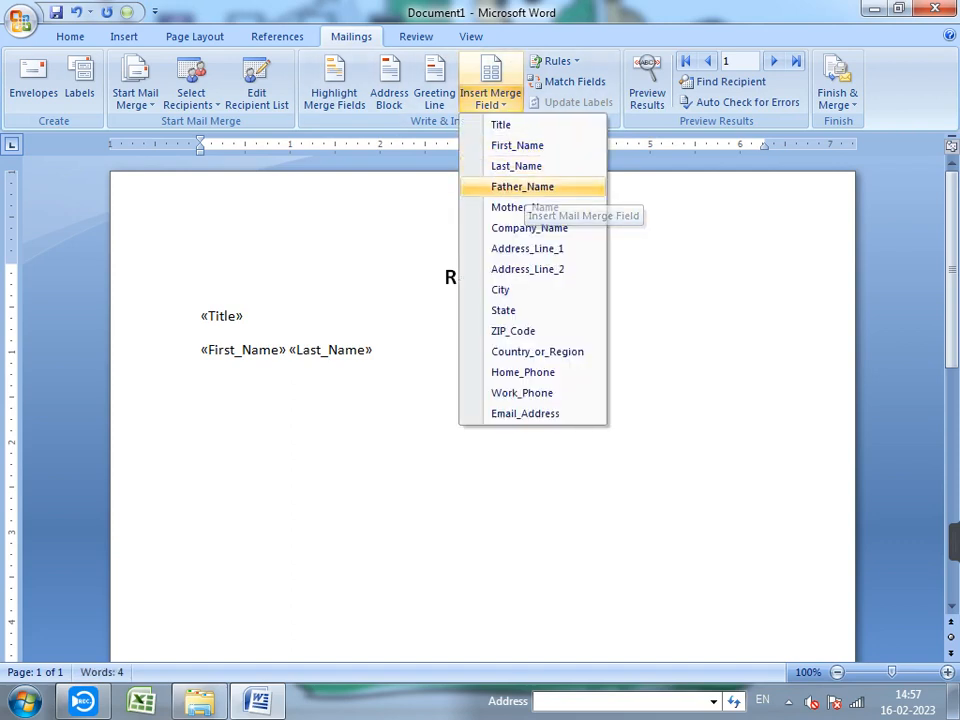
{"action": "left_click", "coordinate": [522, 187]}
{"action": "key", "text": "Return"}
{"action": "left_click", "coordinate": [490, 100]}
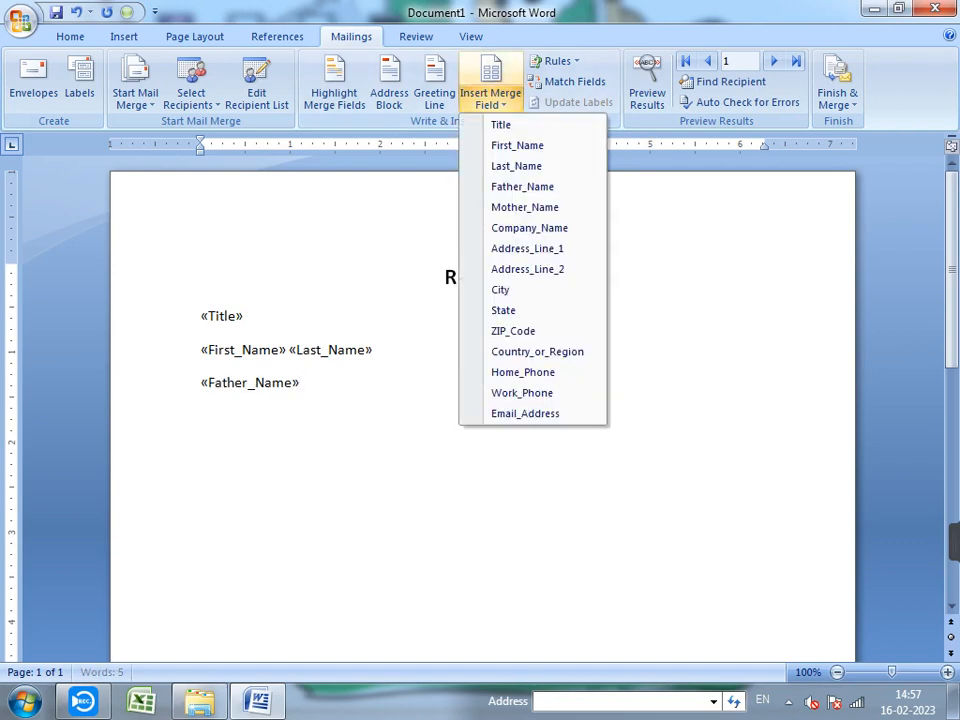
{"action": "left_click", "coordinate": [524, 207]}
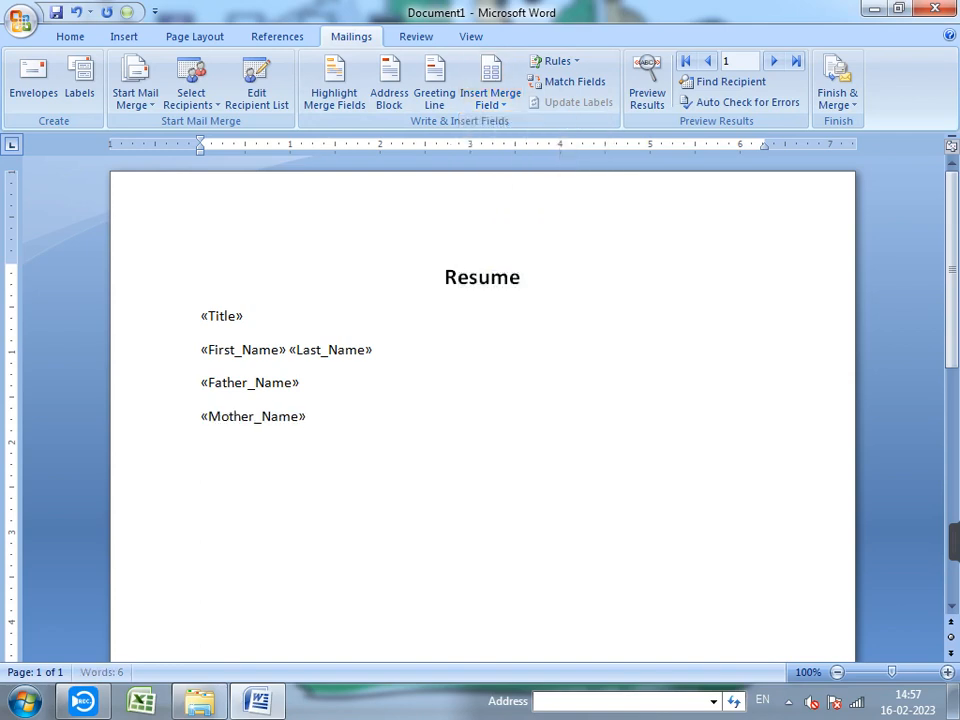
{"action": "key", "text": "Return"}
{"action": "left_click", "coordinate": [490, 100]}
{"action": "left_click", "coordinate": [529, 228]}
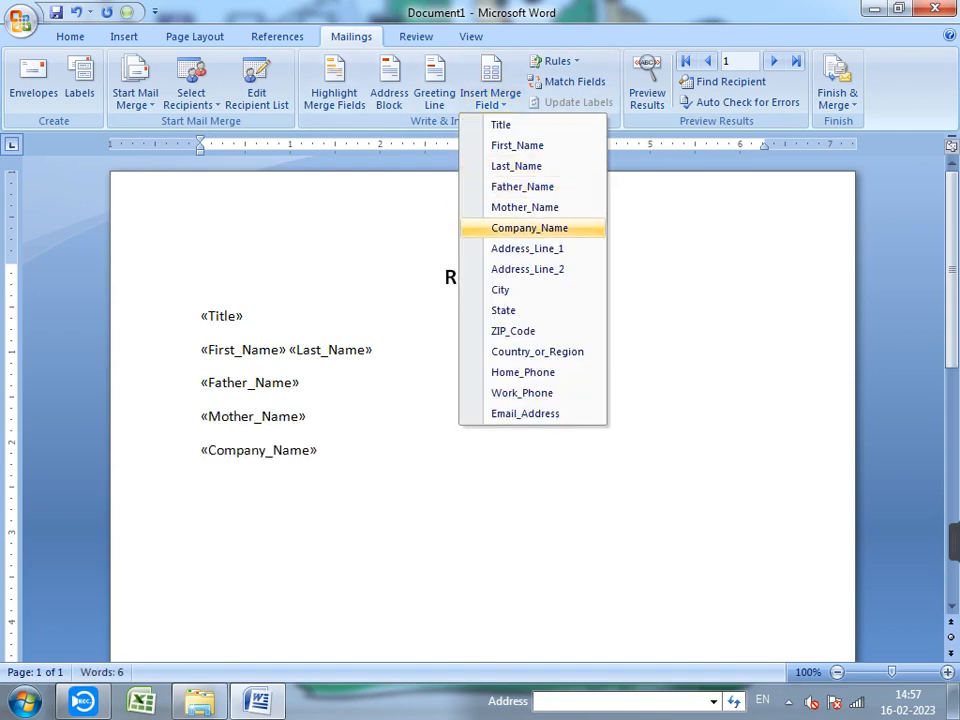
{"action": "key", "text": "Return"}
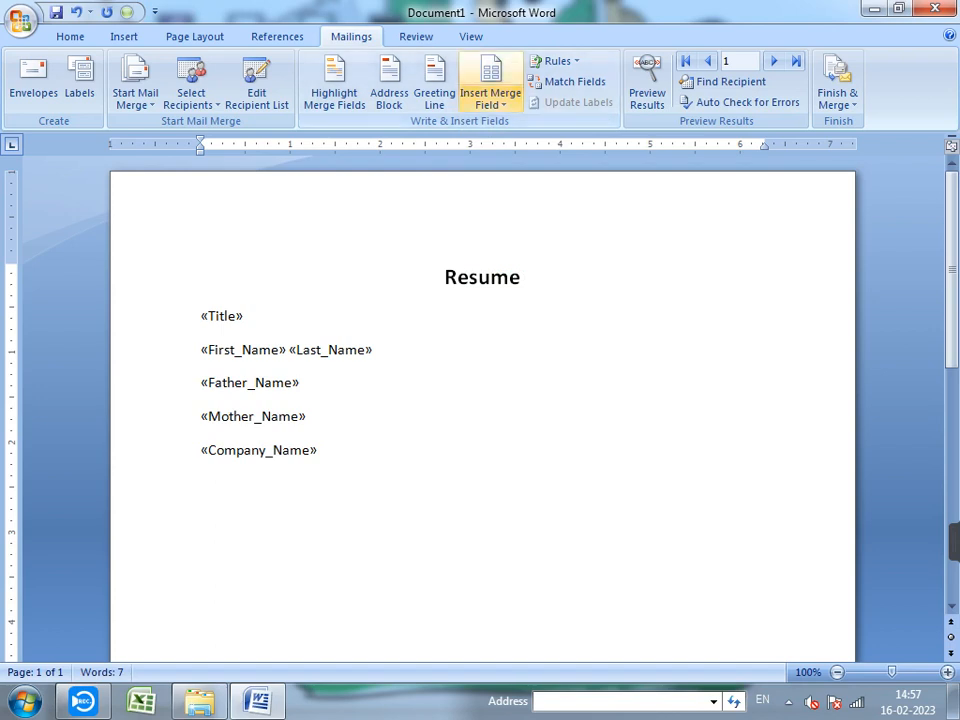
- Insert Address_Line_1, Address_Line_2, City, State and ZIP_Code merge fields on separate lines
{"action": "left_click", "coordinate": [490, 100]}
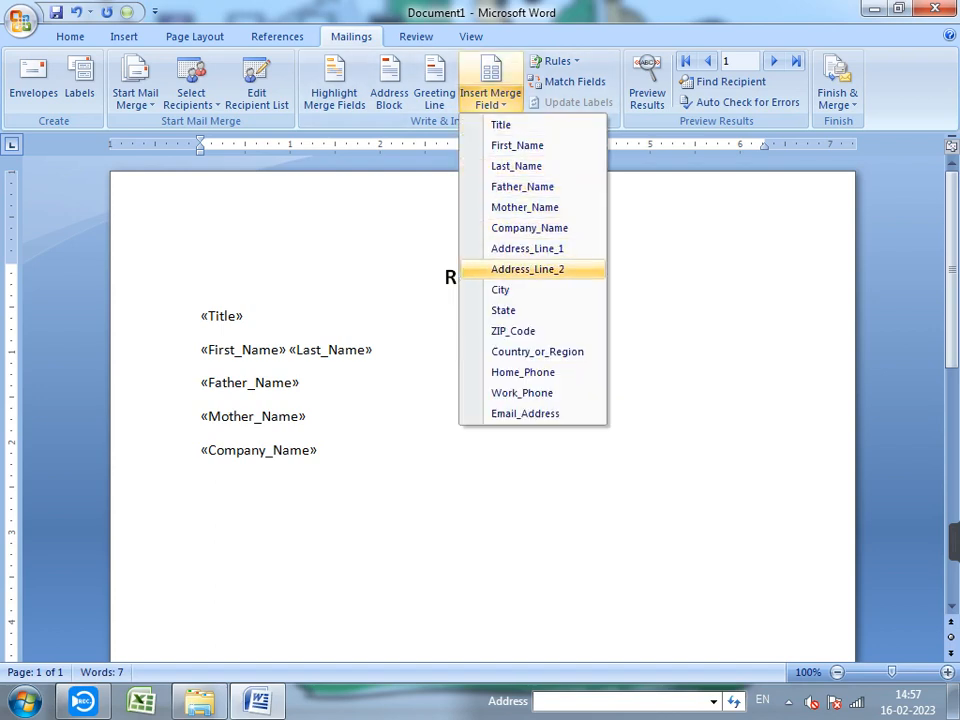
{"action": "left_click", "coordinate": [527, 248]}
{"action": "key", "text": "Return"}
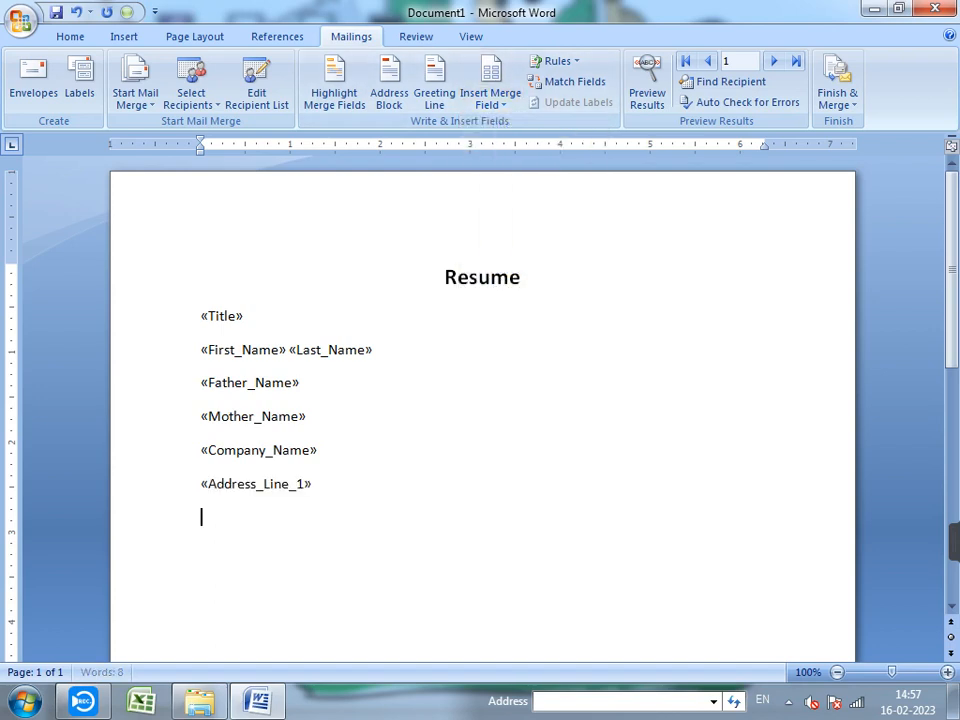
{"action": "left_click", "coordinate": [490, 100]}
{"action": "left_click", "coordinate": [527, 269]}
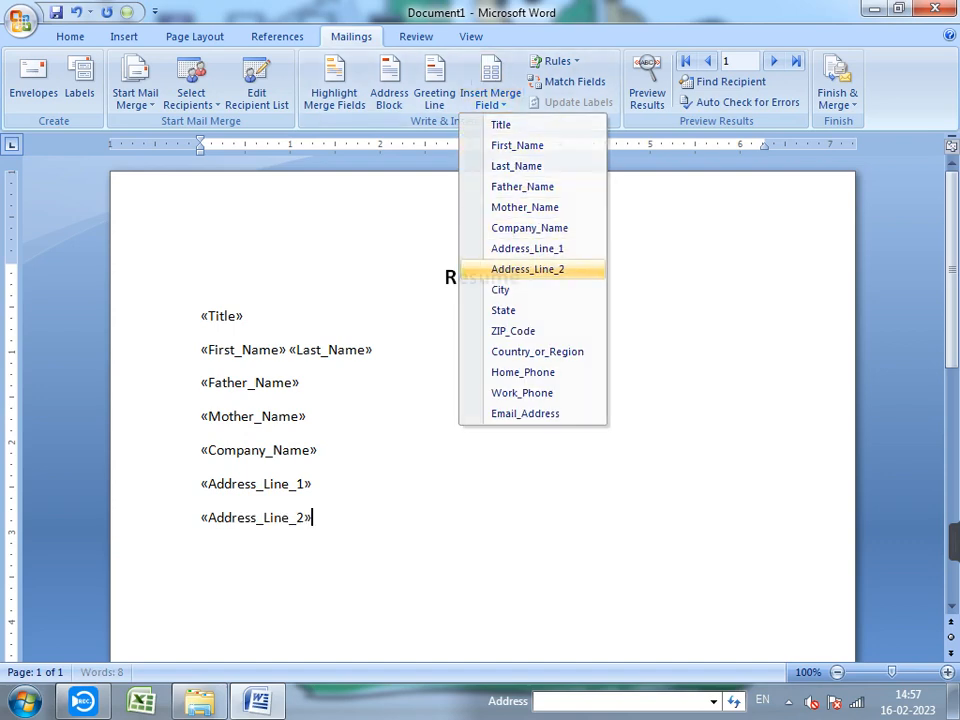
{"action": "key", "text": "Return"}
{"action": "left_click", "coordinate": [490, 100]}
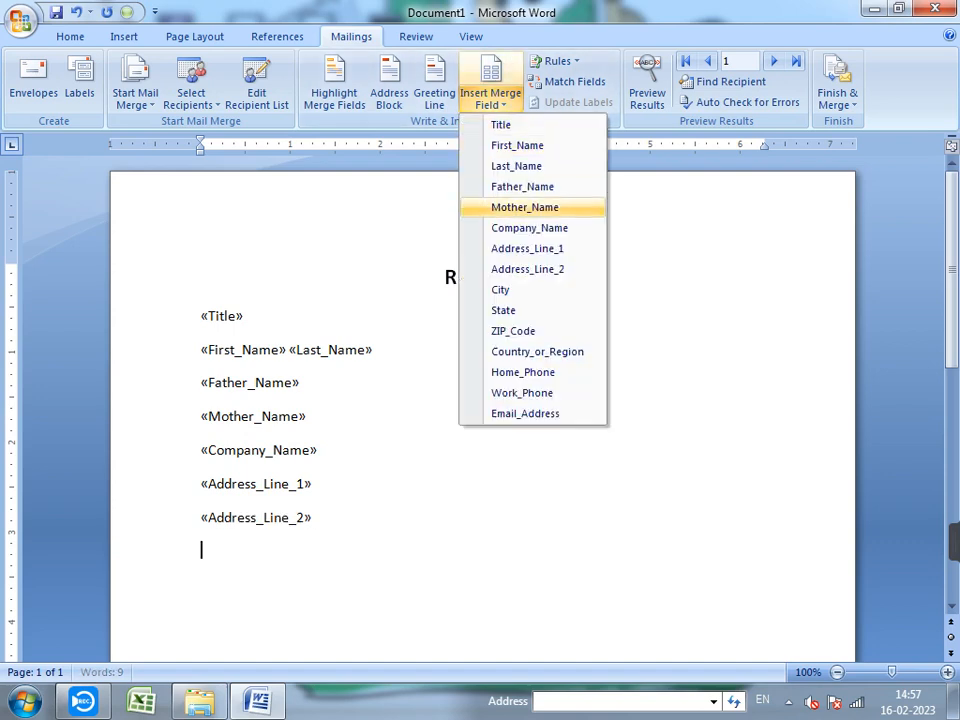
{"action": "left_click", "coordinate": [500, 290]}
{"action": "key", "text": "Return"}
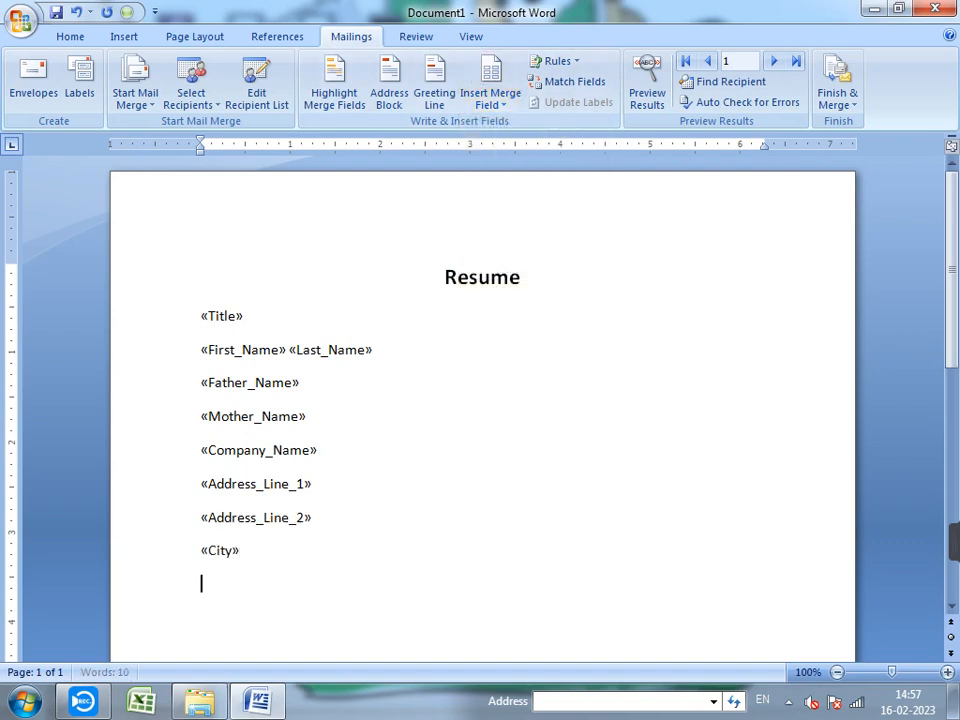
{"action": "left_click", "coordinate": [490, 100]}
{"action": "left_click", "coordinate": [503, 310]}
{"action": "key", "text": "Return"}
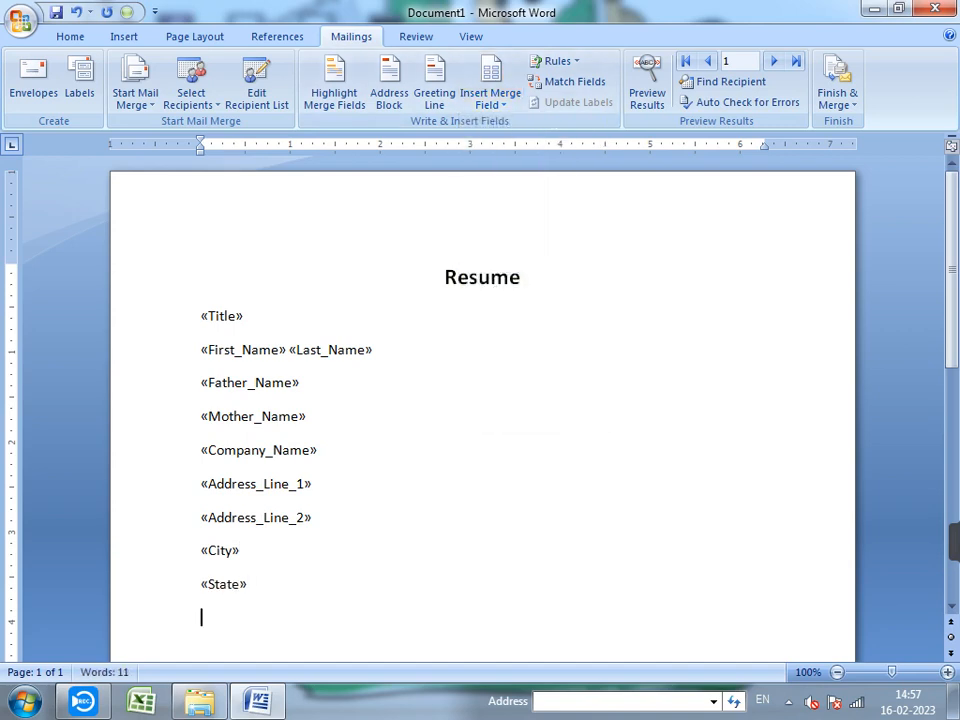
{"action": "left_click", "coordinate": [490, 100]}
{"action": "left_click", "coordinate": [513, 331]}
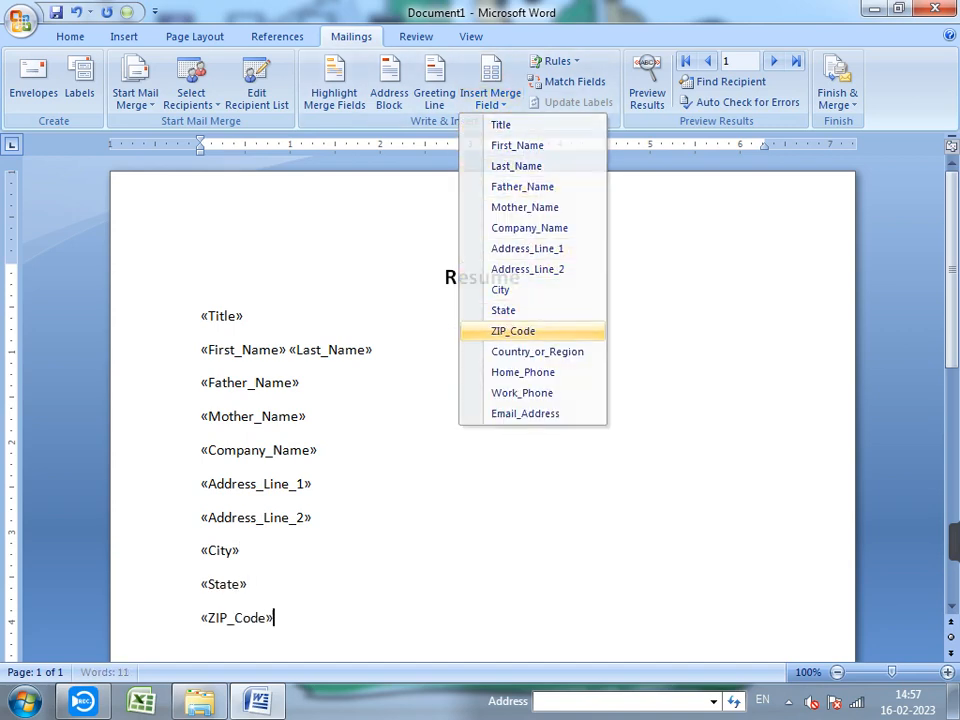
{"action": "key", "text": "Return"}
- Insert Country_or_Region, Home_Phone, Work_Phone and Email_Address merge fields on separate lines
{"action": "left_click", "coordinate": [490, 100]}
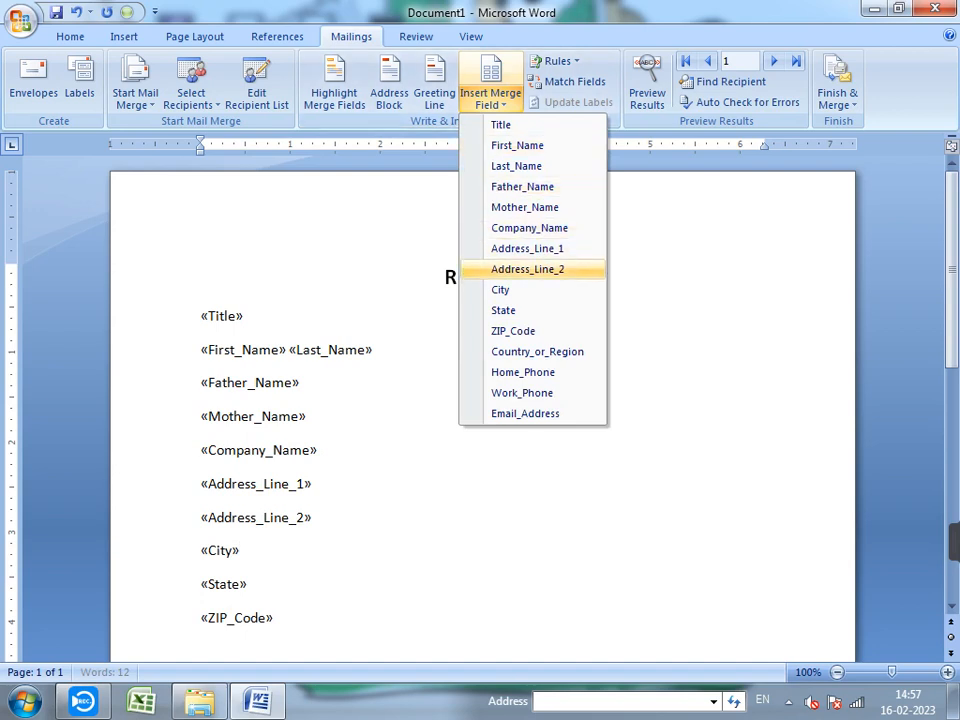
{"action": "left_click", "coordinate": [508, 351]}
{"action": "key", "text": "Return"}
{"action": "left_click", "coordinate": [490, 100]}
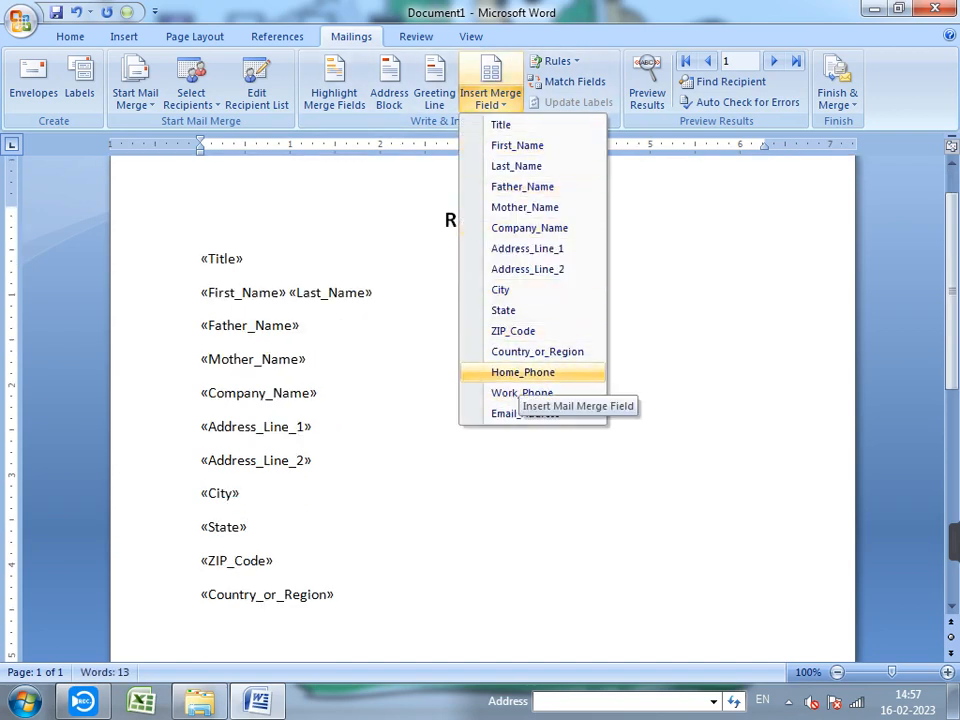
{"action": "left_click", "coordinate": [515, 372]}
{"action": "key", "text": "Return"}
{"action": "left_click", "coordinate": [490, 100]}
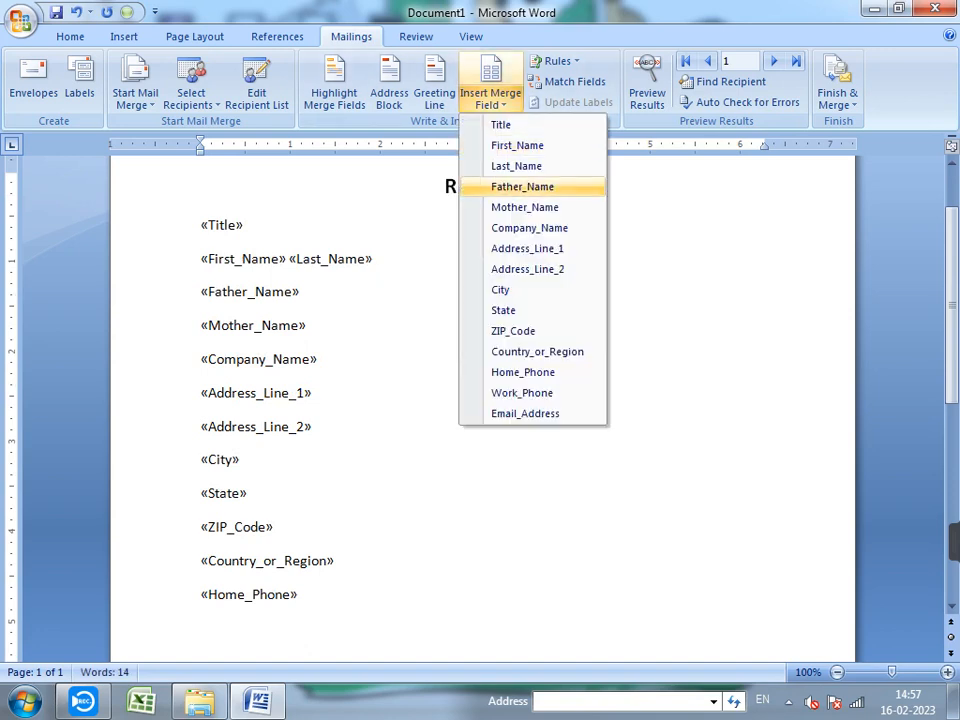
{"action": "left_click", "coordinate": [522, 393]}
{"action": "key", "text": "Return"}
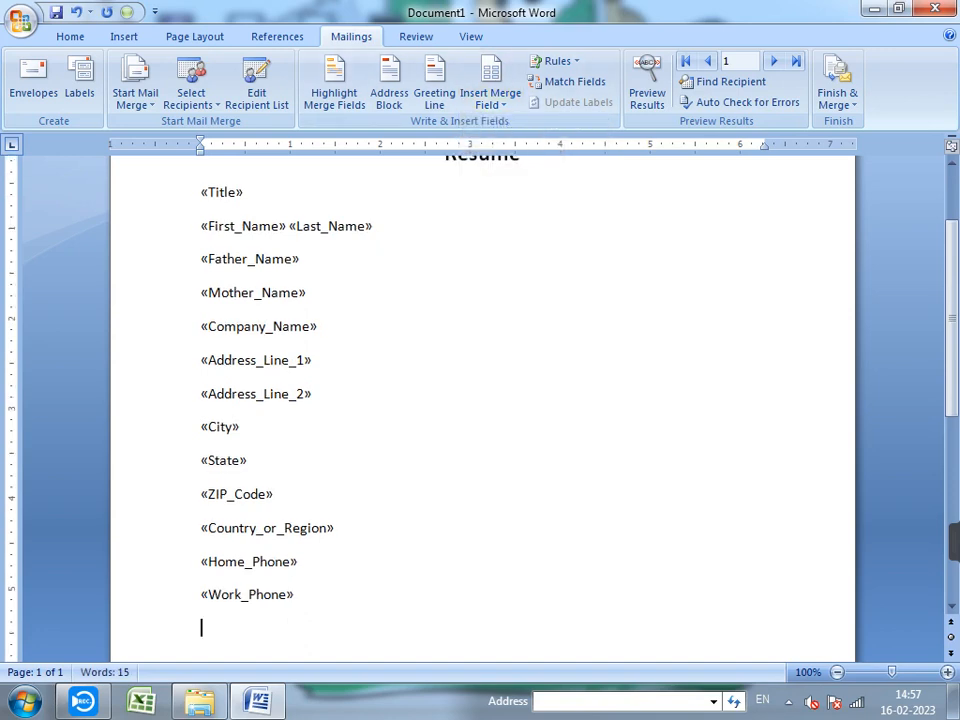
{"action": "left_click", "coordinate": [490, 100]}
{"action": "left_click", "coordinate": [535, 413]}
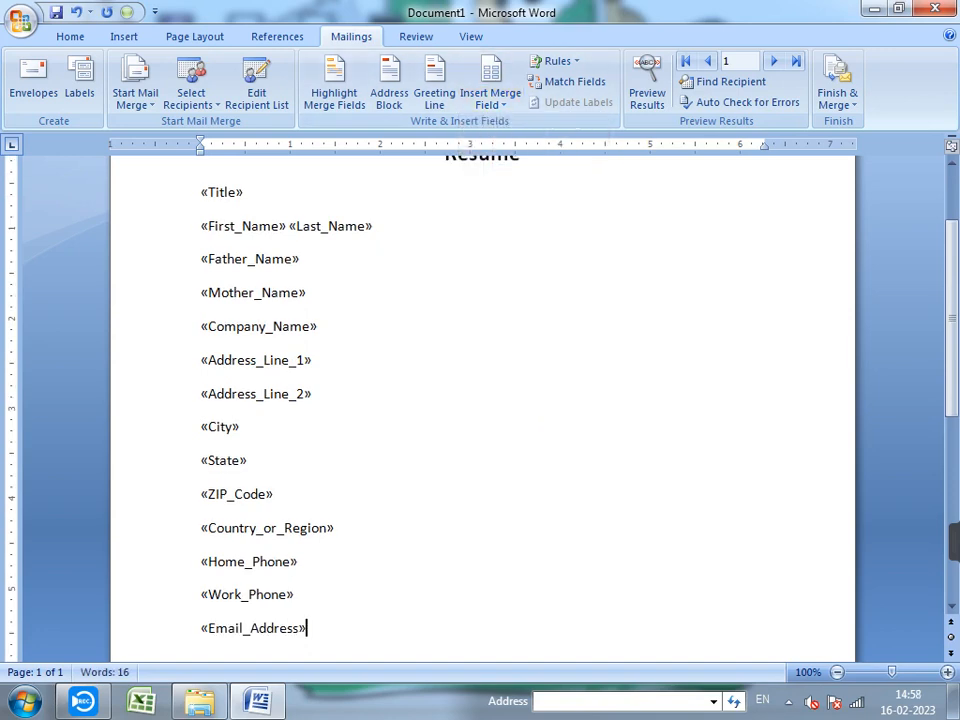
{"action": "scroll", "coordinate": [535, 413], "scroll_direction": "up", "scroll_amount": 2}
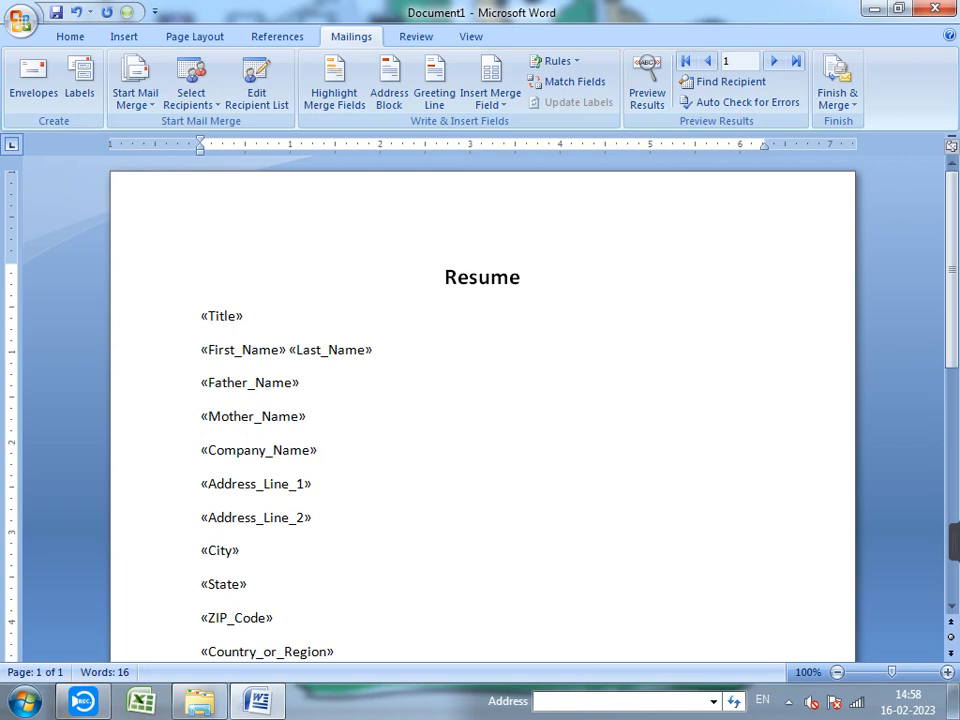
{"action": "scroll", "coordinate": [482, 416], "scroll_direction": "down", "scroll_amount": 3}
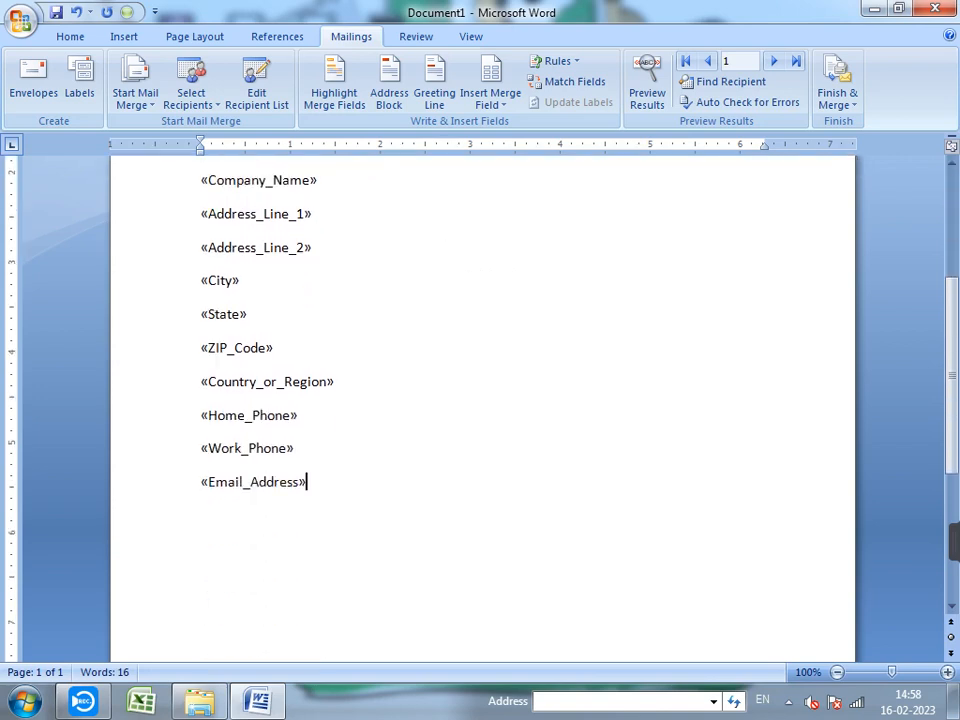
{"action": "scroll", "coordinate": [482, 416], "scroll_direction": "up", "scroll_amount": 3}
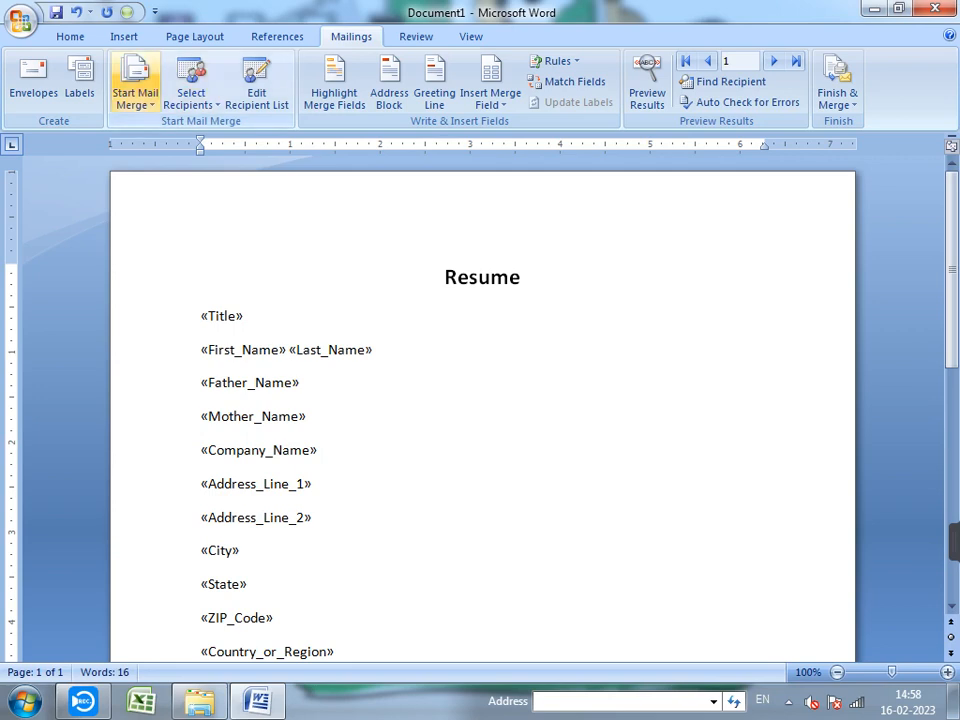
{"action": "left_click", "coordinate": [135, 85]}
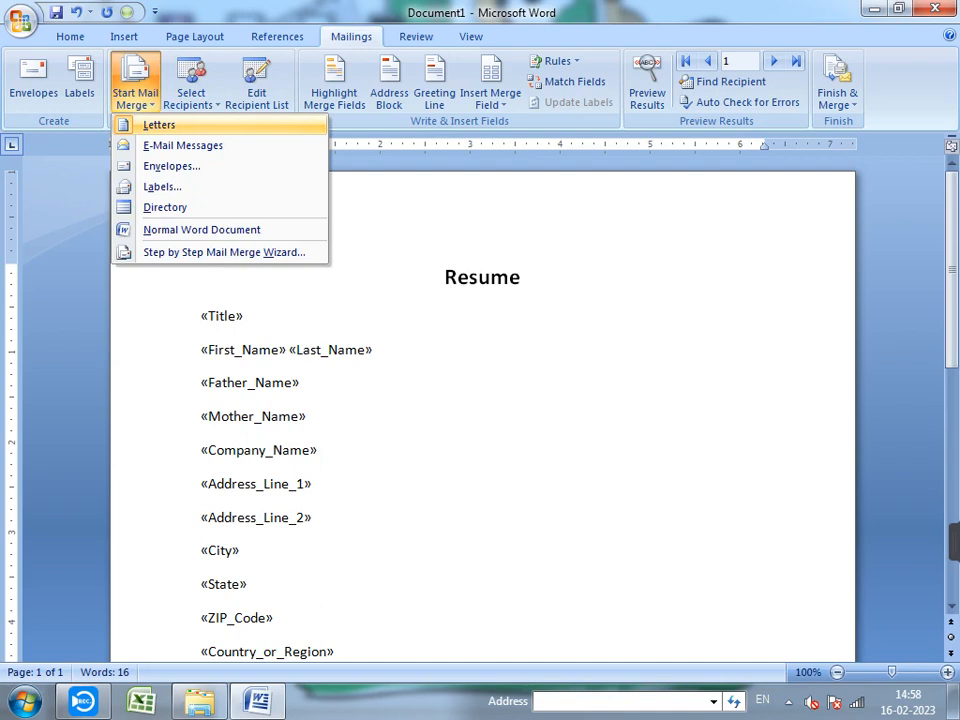
{"action": "left_click", "coordinate": [190, 85]}
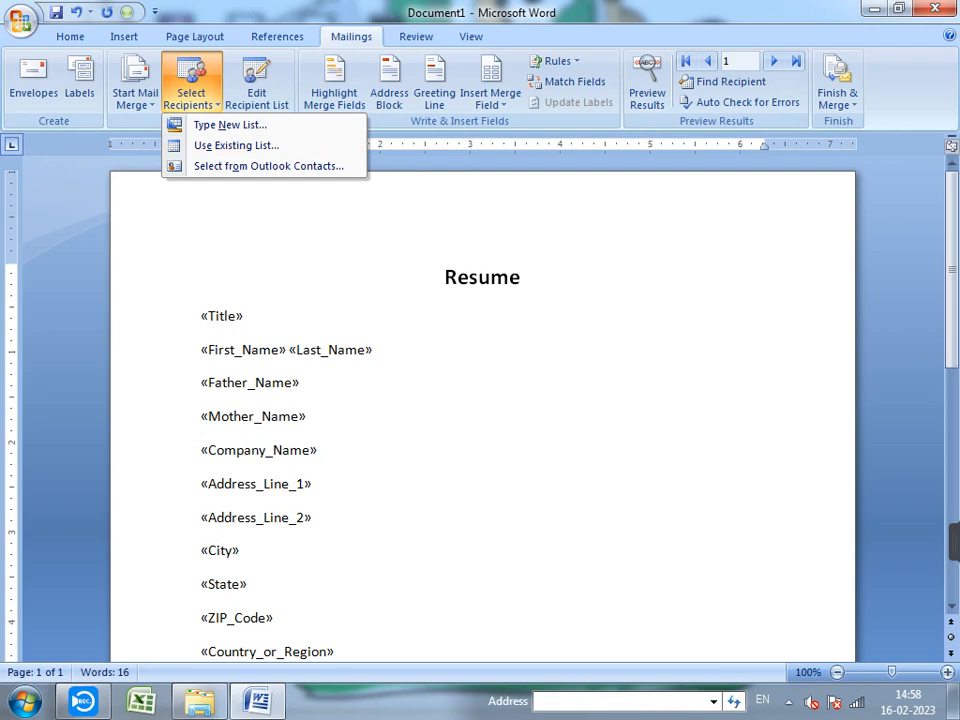
{"action": "key", "text": "Escape"}
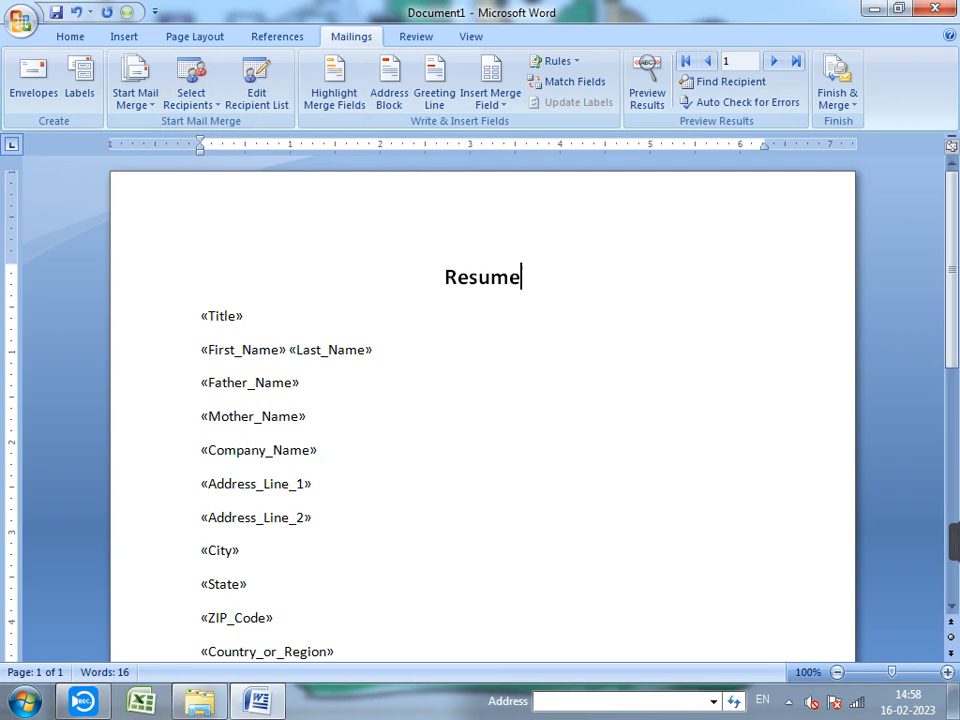
{"action": "scroll", "coordinate": [482, 420], "scroll_direction": "down", "scroll_amount": 4}
{"action": "scroll", "coordinate": [482, 420], "scroll_direction": "up", "scroll_amount": 4}
{"action": "left_click", "coordinate": [202, 316]}
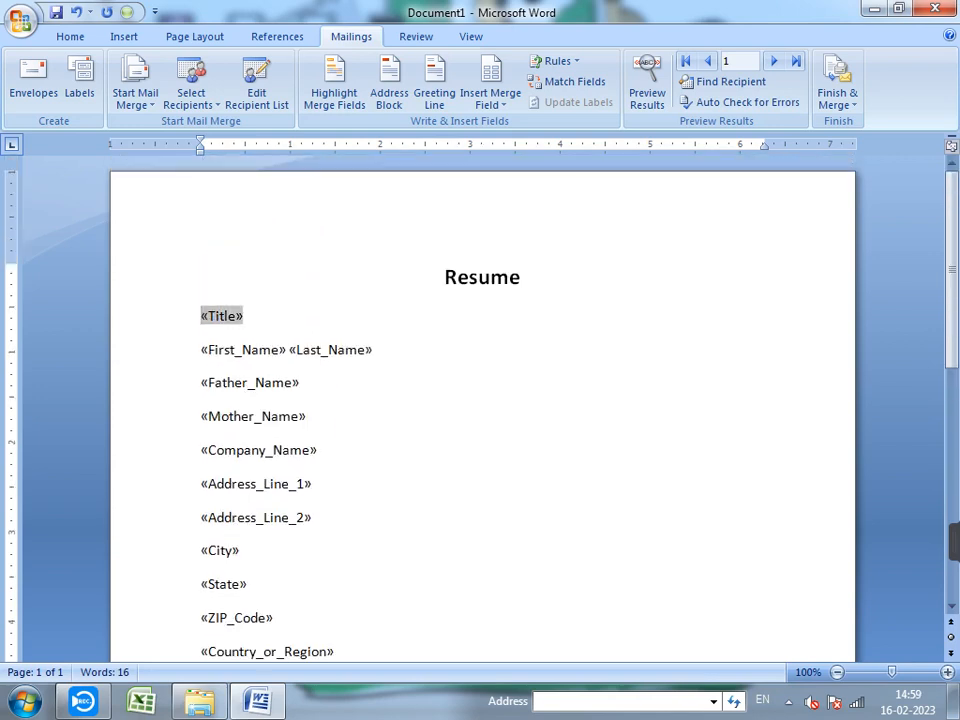
{"action": "left_click", "coordinate": [244, 316]}
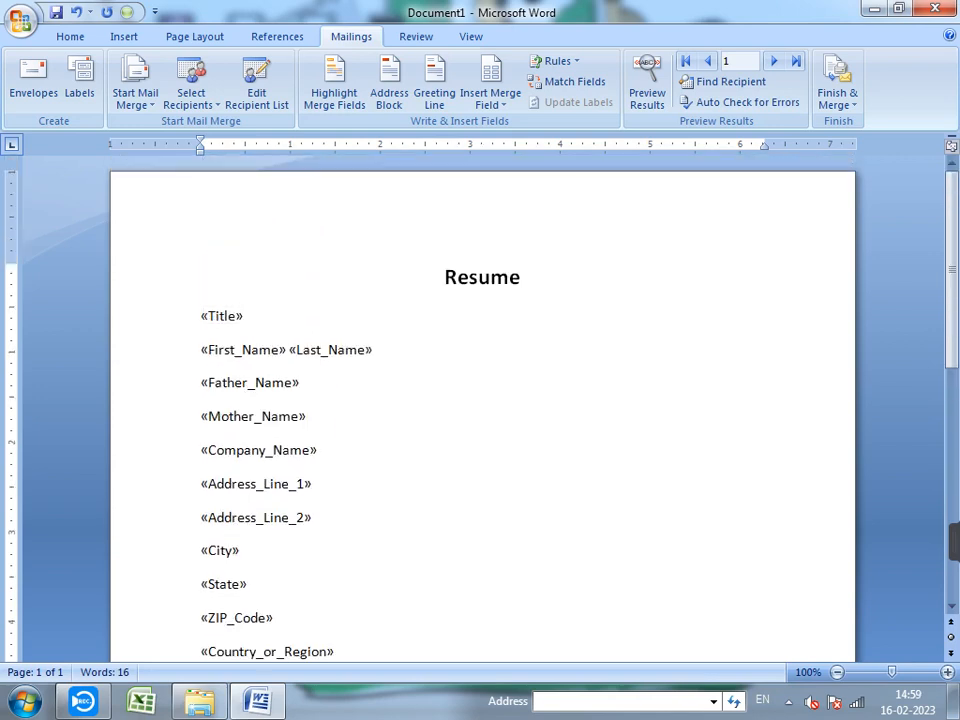
- Preview the first record's merged data, then switch back to the merge fields
{"action": "left_click", "coordinate": [647, 82]}
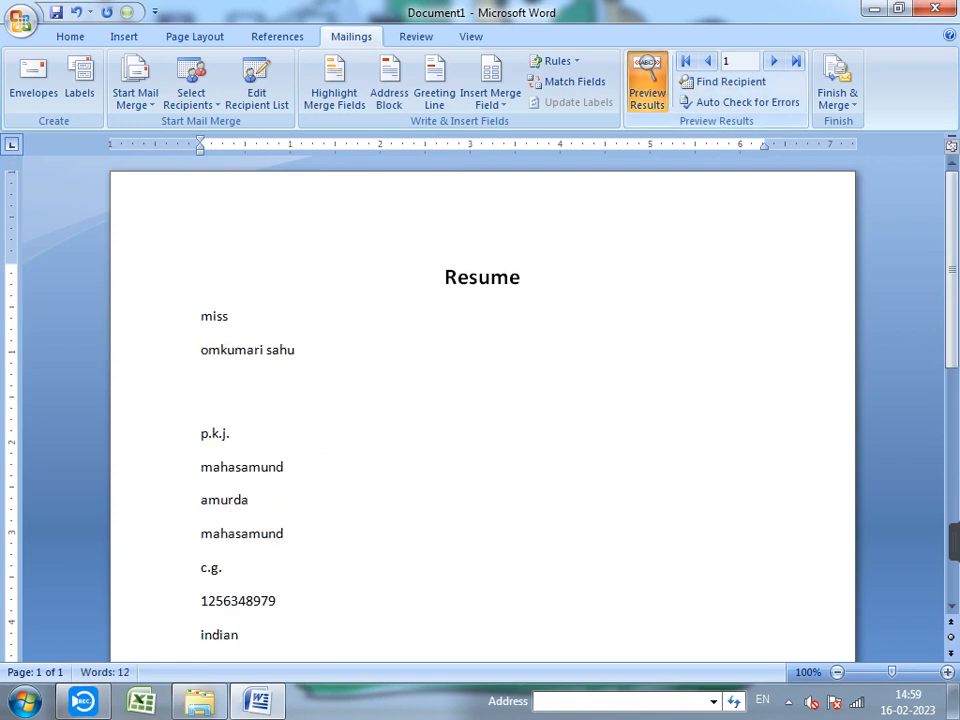
{"action": "scroll", "coordinate": [482, 415], "scroll_direction": "down", "scroll_amount": 4}
{"action": "scroll", "coordinate": [482, 415], "scroll_direction": "up", "scroll_amount": 4}
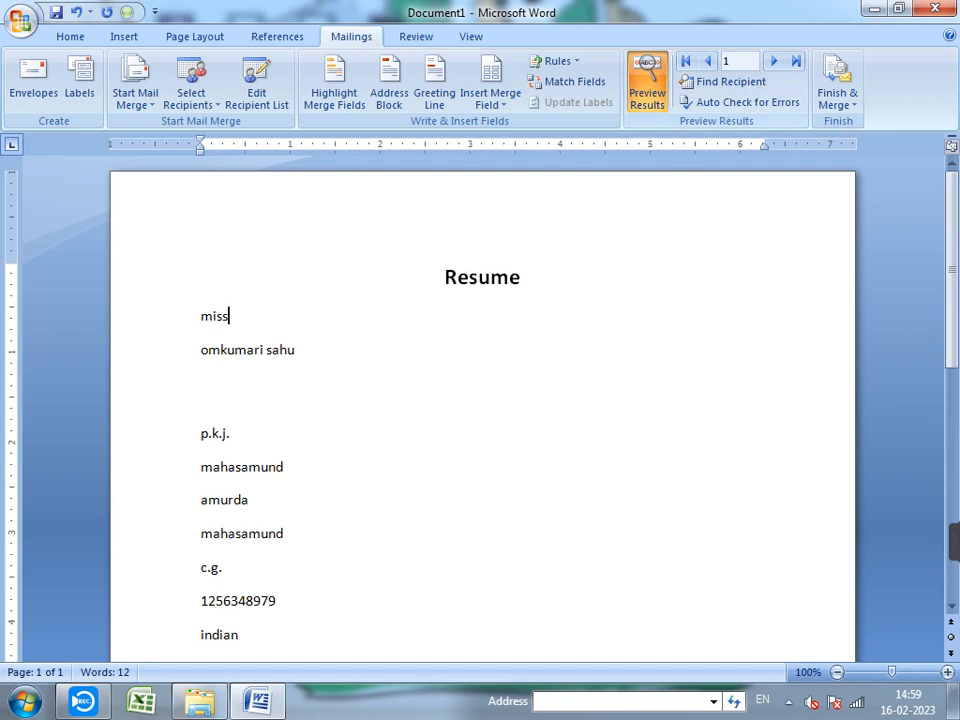
{"action": "left_click", "coordinate": [647, 82]}
- Add 'Title' and 'Name' labels, each tabbed and followed by a colon, before their fields
{"action": "left_click", "coordinate": [240, 315]}
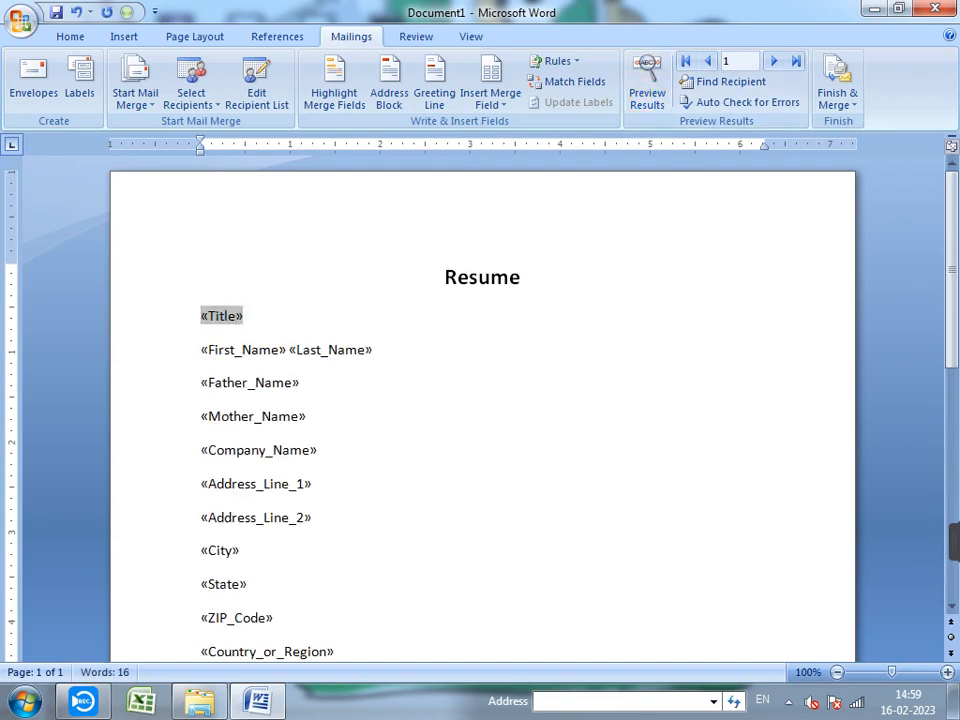
{"action": "type", "text": "Ti"}
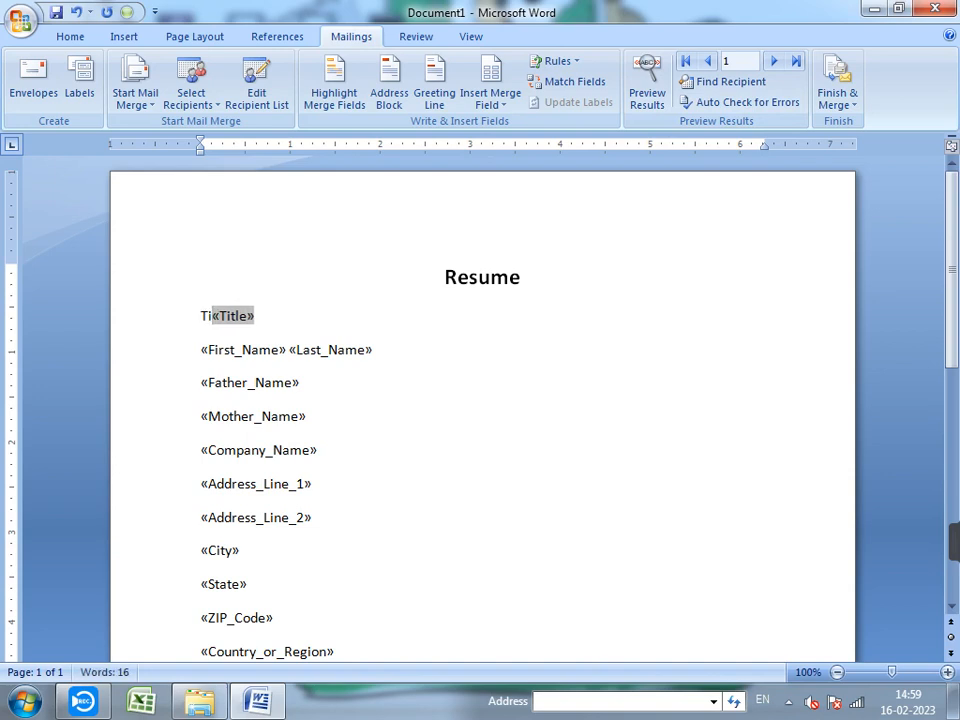
{"action": "type", "text": "tle"}
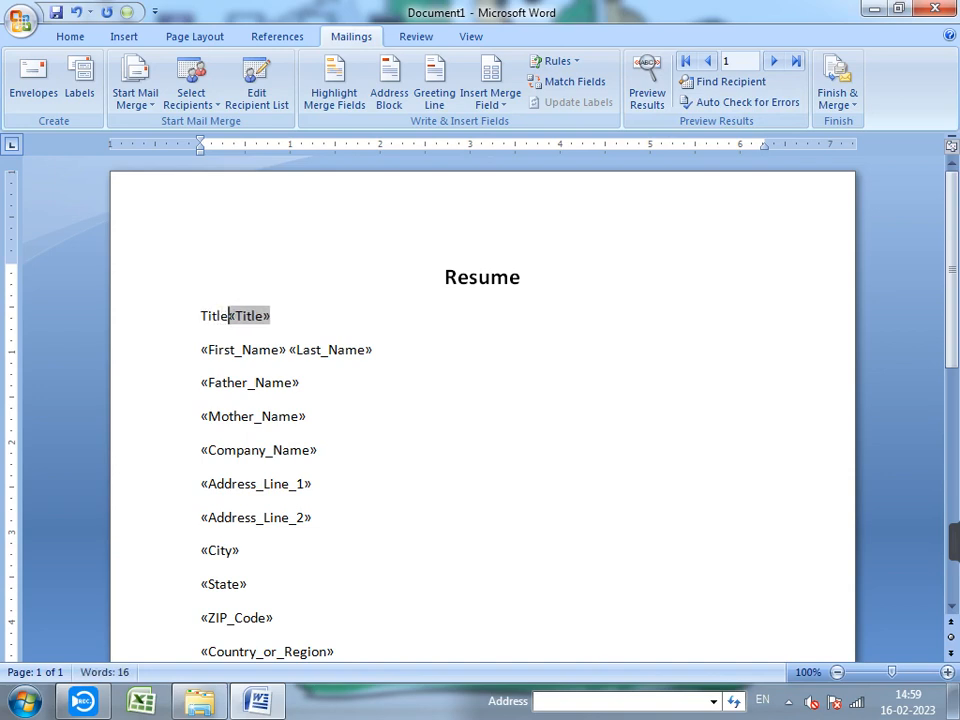
{"action": "key", "text": "Tab"}
{"action": "key", "text": "Tab"}
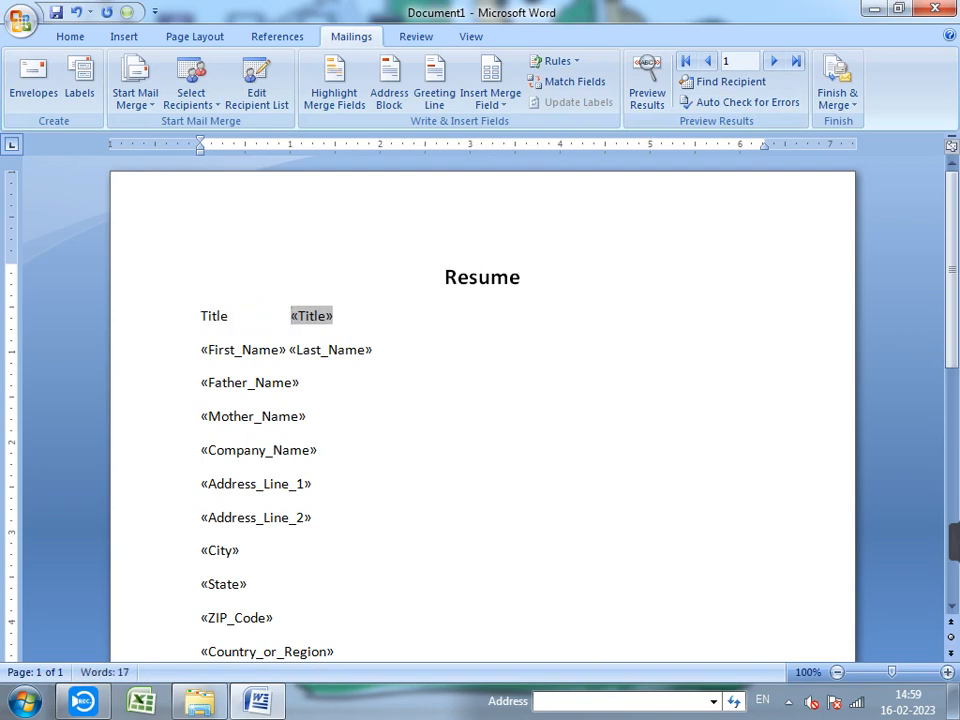
{"action": "type", "text": ":"}
{"action": "left_click", "coordinate": [201, 350]}
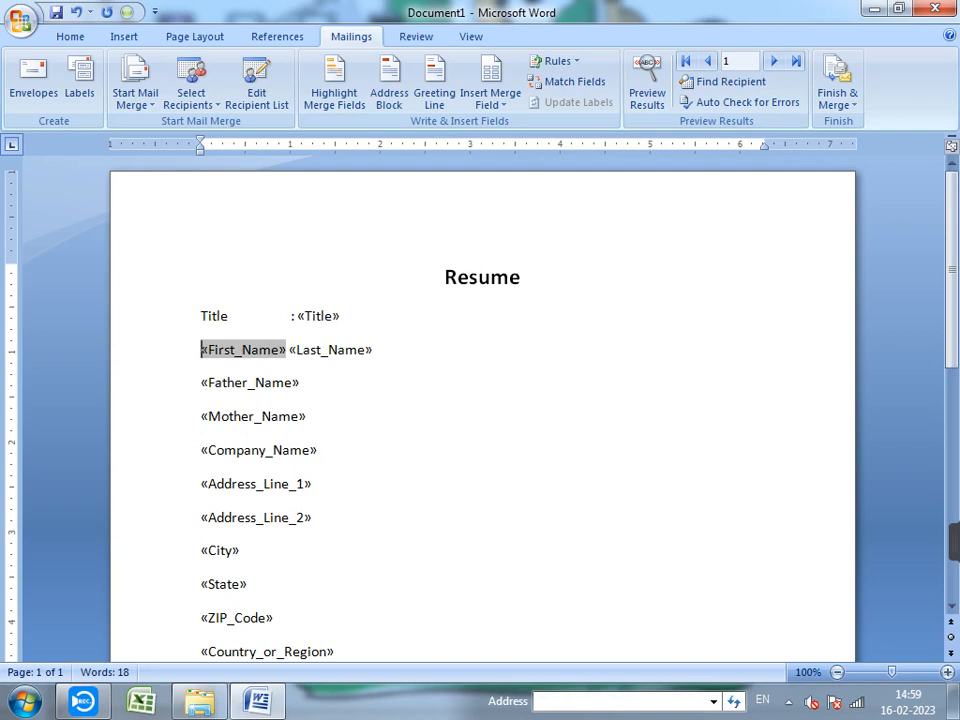
{"action": "type", "text": "na"}
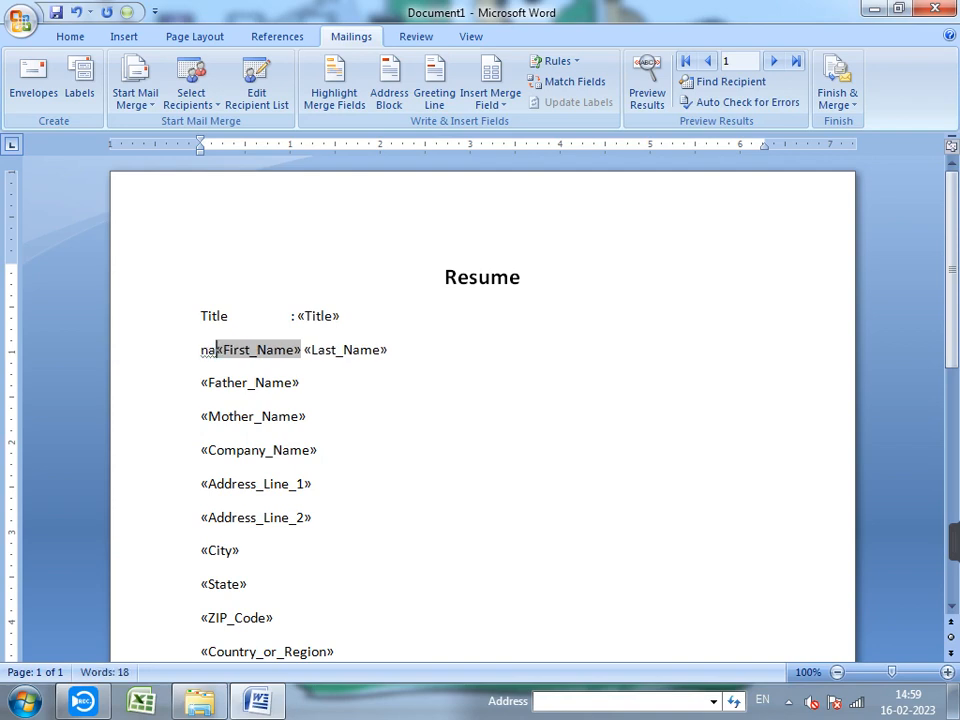
{"action": "key", "text": "BackSpace"}
{"action": "key", "text": "BackSpace"}
{"action": "type", "text": "BN"}
{"action": "key", "text": "BackSpace"}
{"action": "key", "text": "BackSpace"}
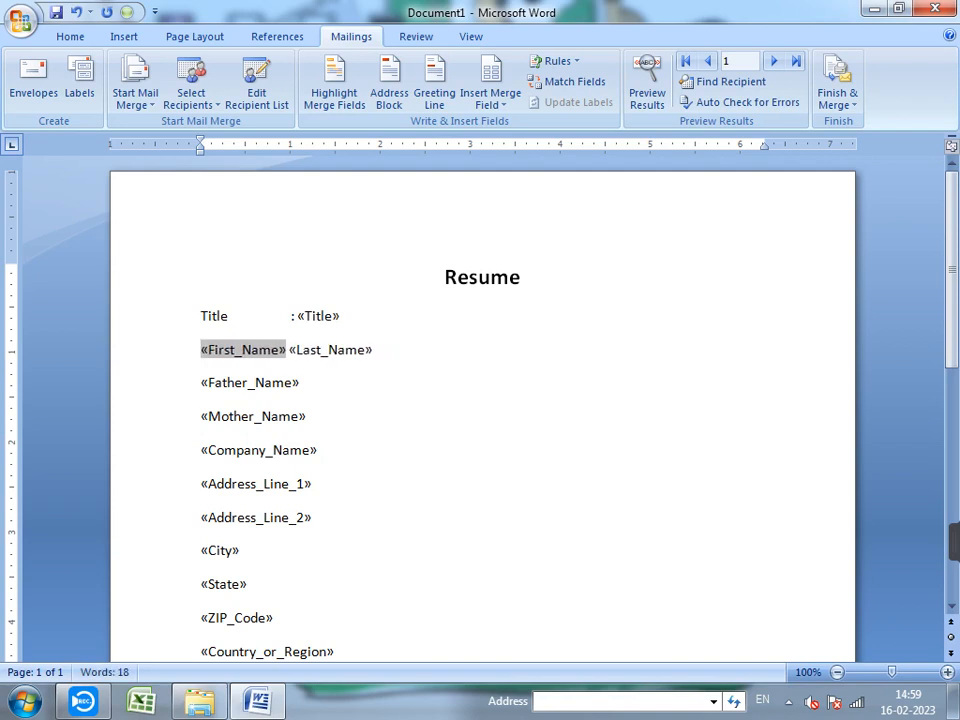
{"action": "type", "text": "Name"}
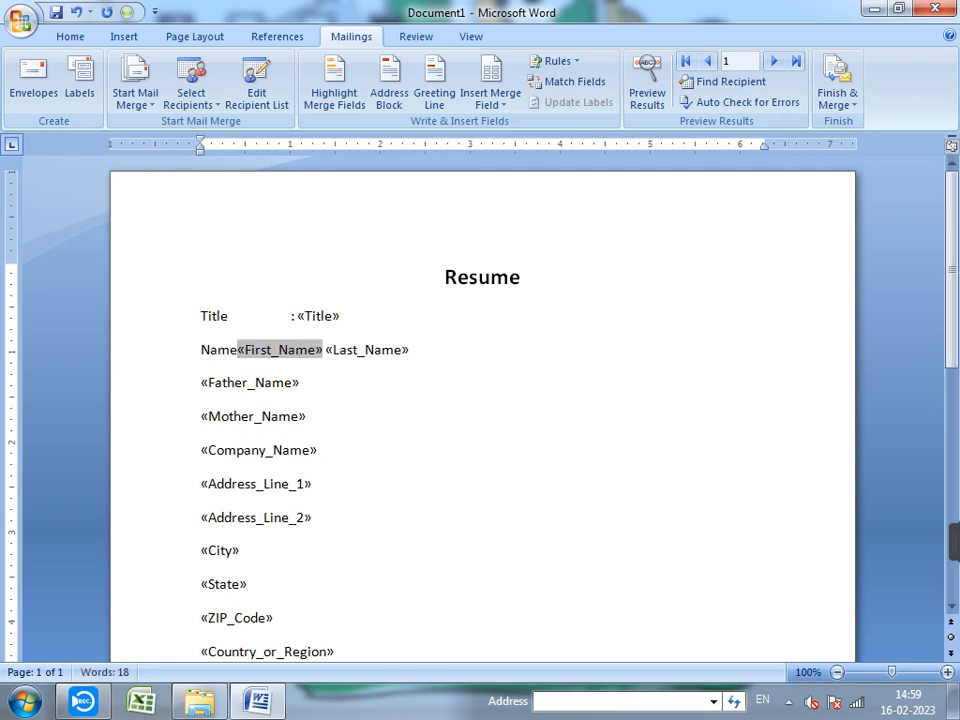
{"action": "key", "text": "Tab"}
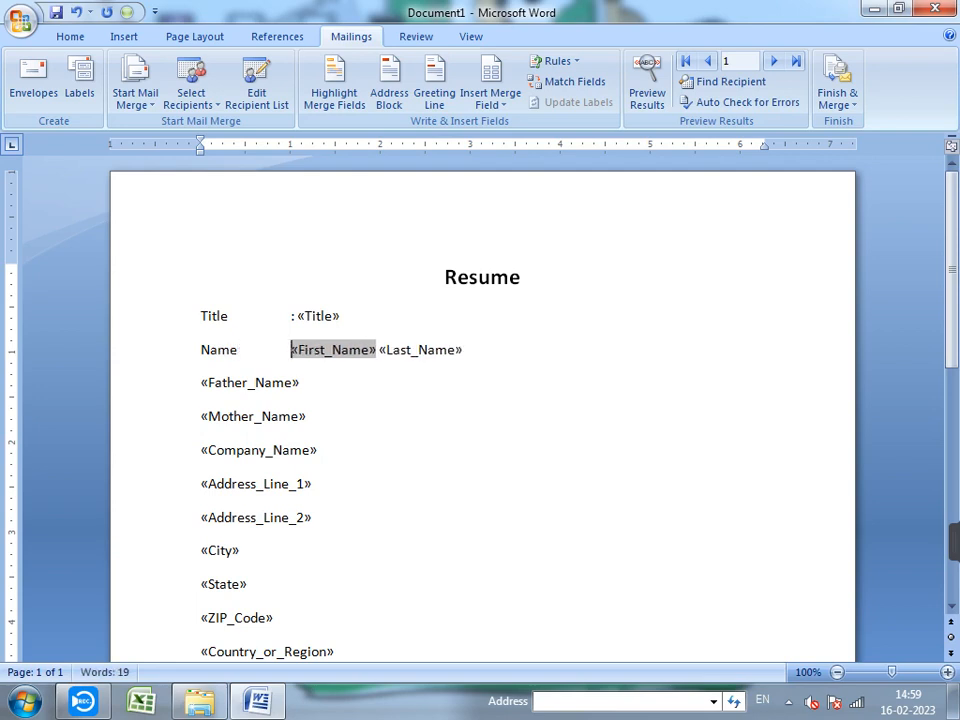
{"action": "type", "text": ":"}
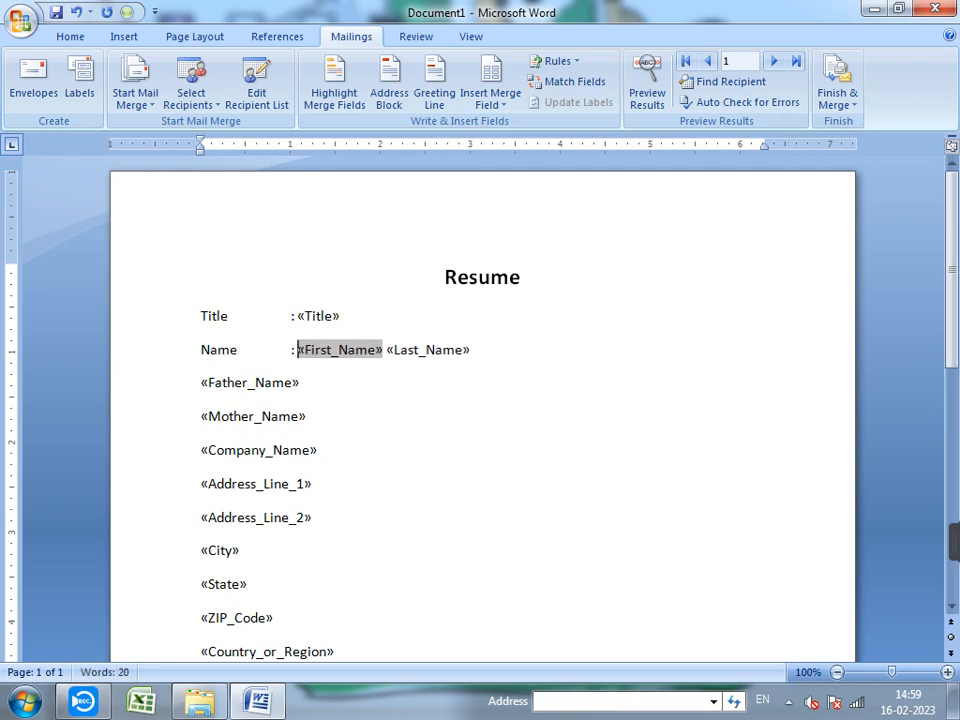
- Add 'Father Name', 'Mother Name' and 'Company Name' labels with colons before their fields
{"action": "left_click", "coordinate": [202, 383]}
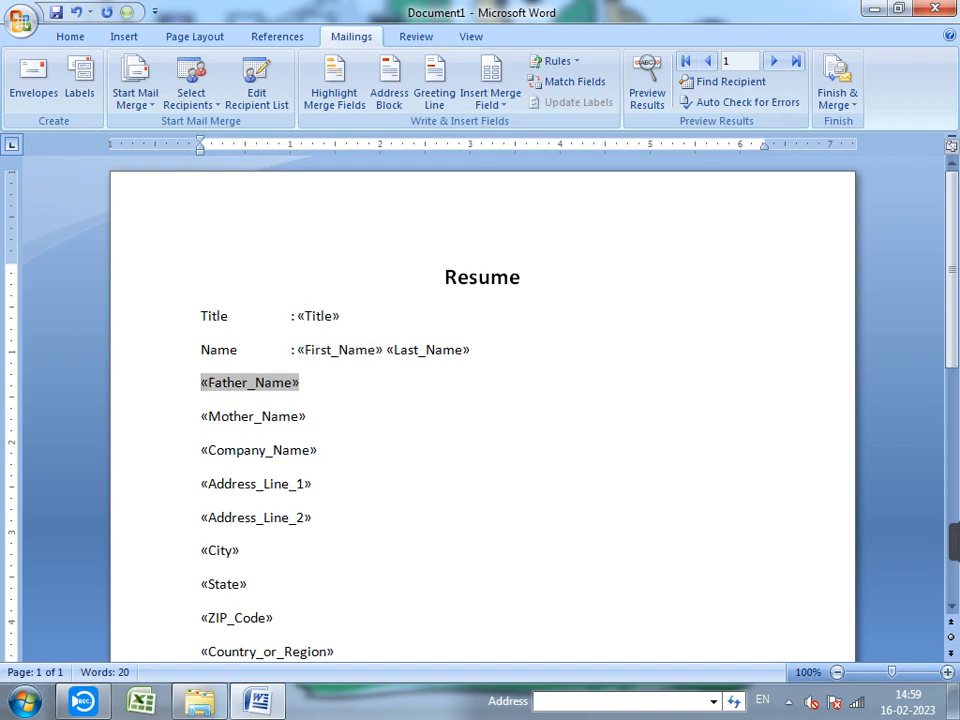
{"action": "type", "text": "Fathe"}
{"action": "type", "text": "r"}
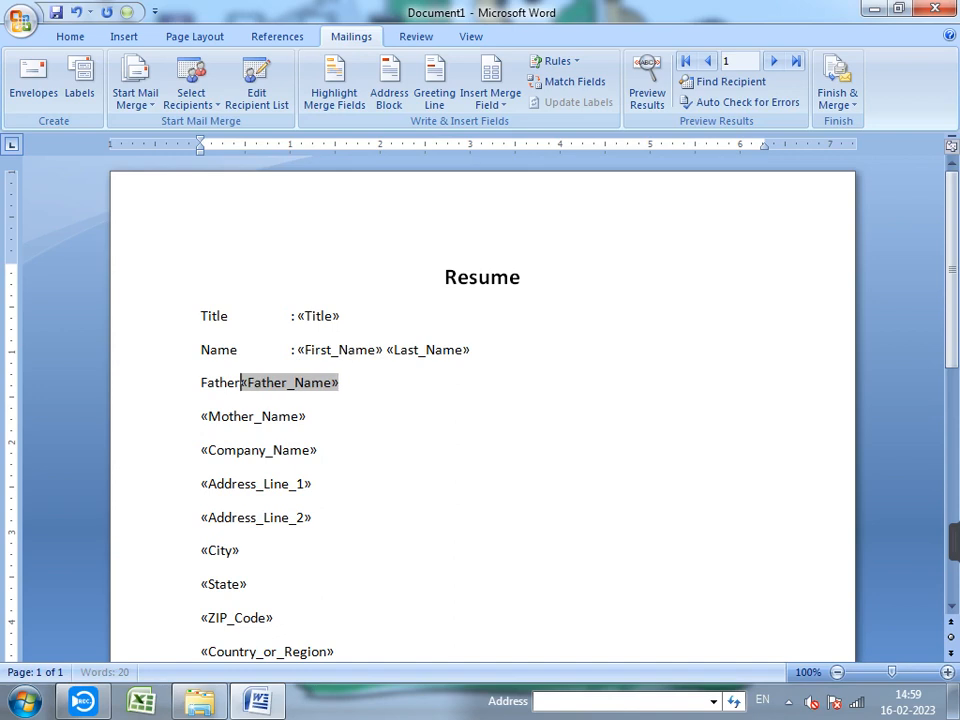
{"action": "type", "text": " Name"}
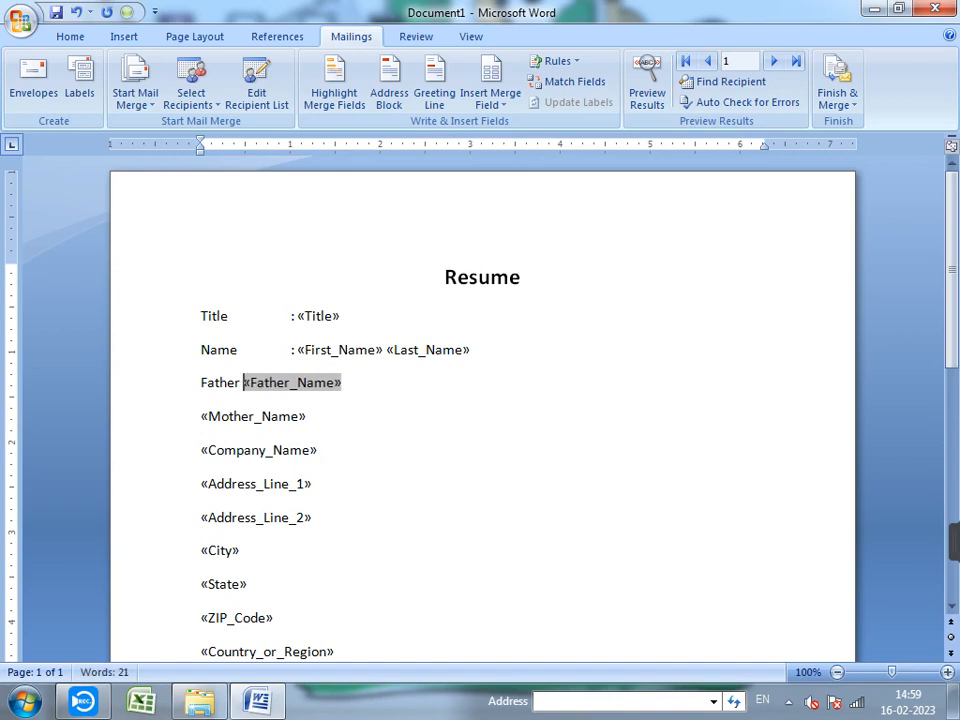
{"action": "key", "text": "Tab"}
{"action": "type", "text": ":"}
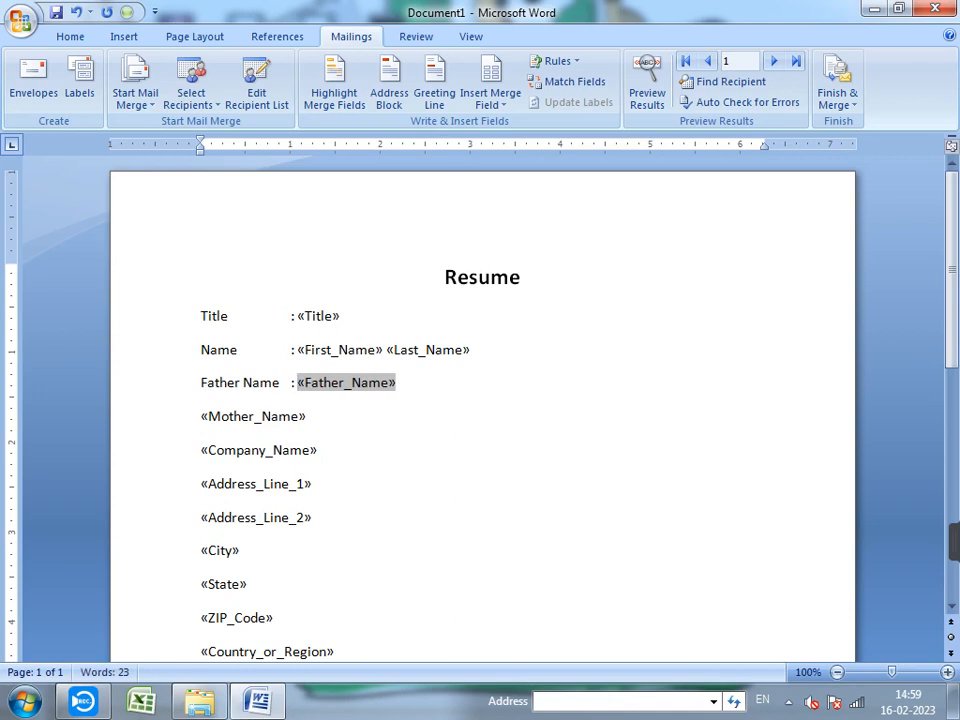
{"action": "left_click", "coordinate": [201, 416]}
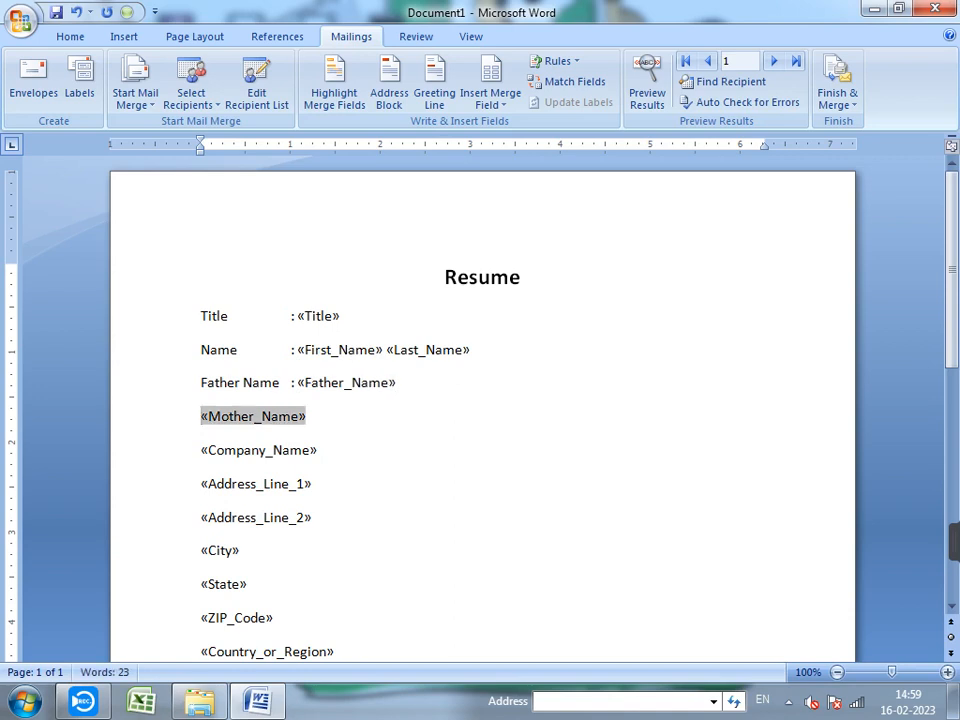
{"action": "type", "text": "Mothr"}
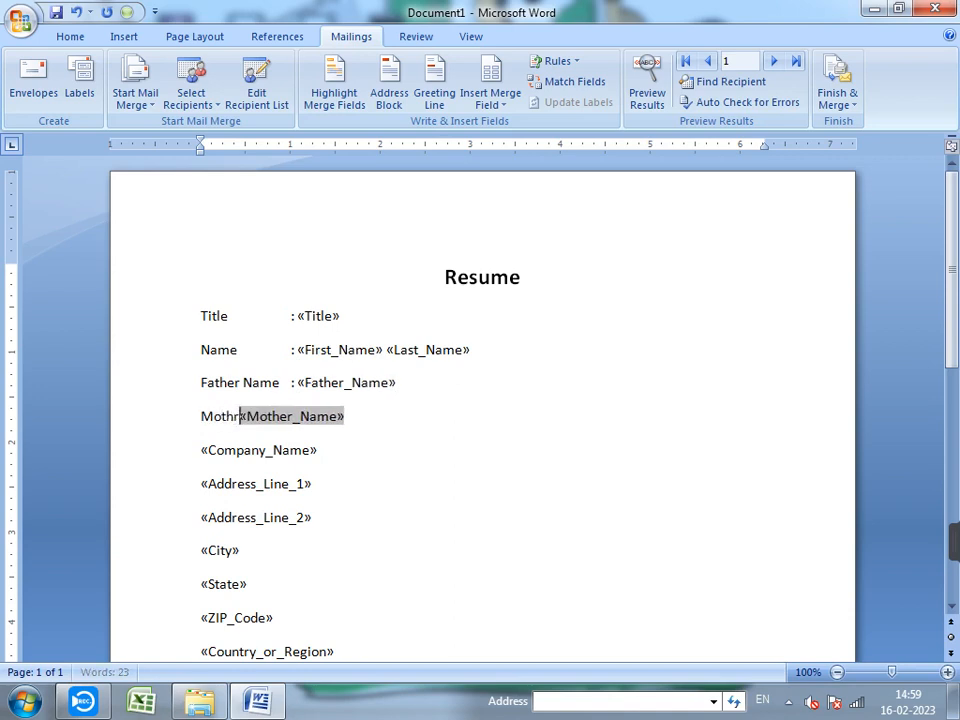
{"action": "key", "text": "BackSpace"}
{"action": "type", "text": "er "}
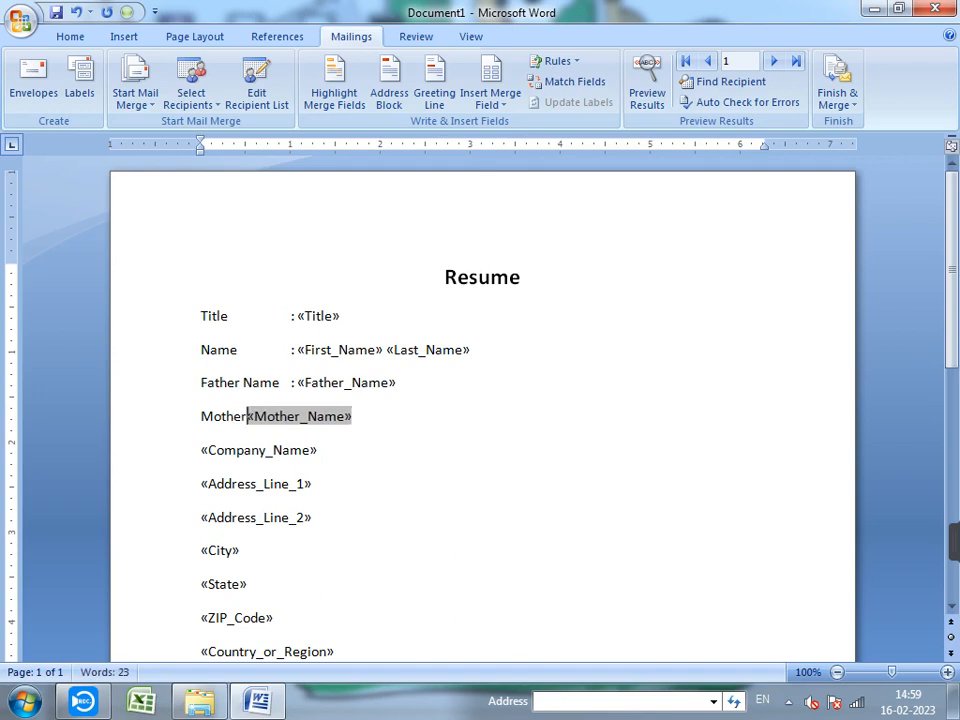
{"action": "type", "text": "Name "}
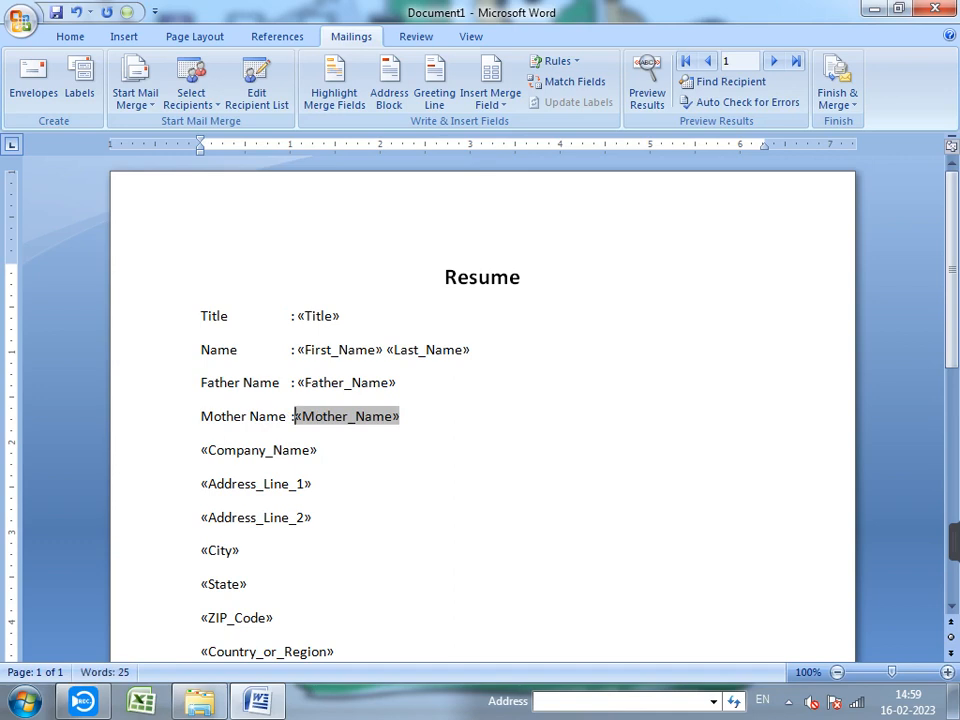
{"action": "type", "text": ":"}
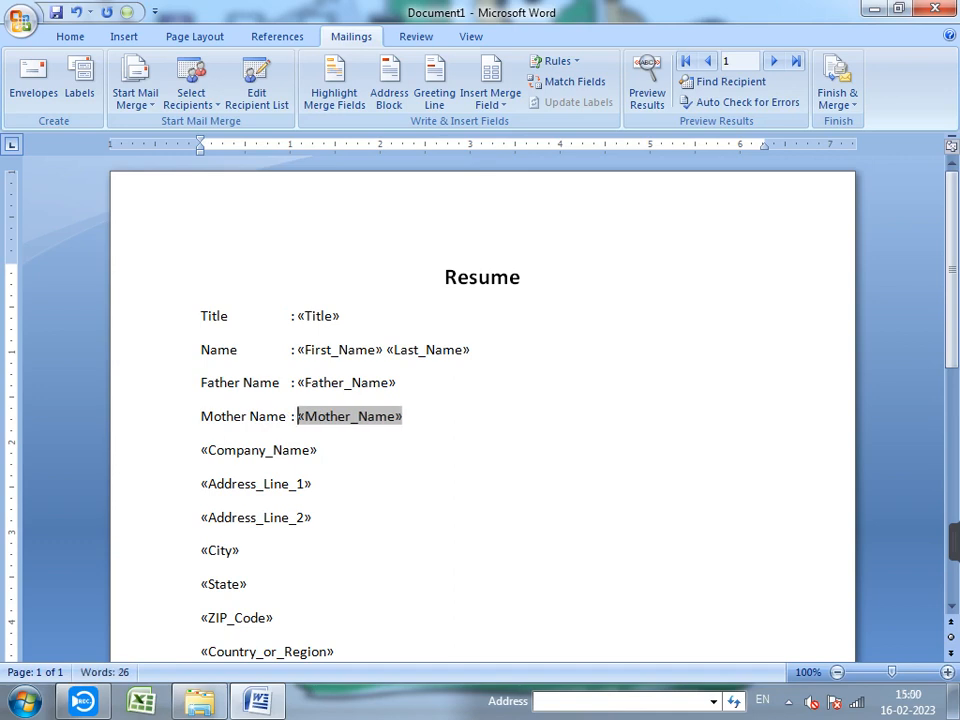
{"action": "left_click", "coordinate": [202, 450]}
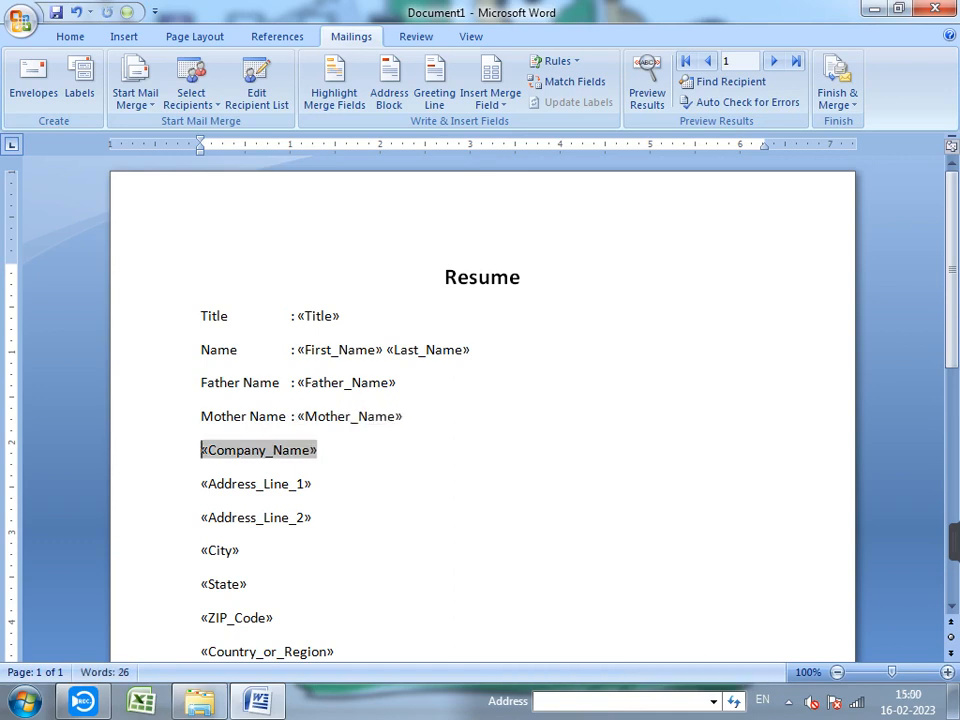
{"action": "type", "text": "Co"}
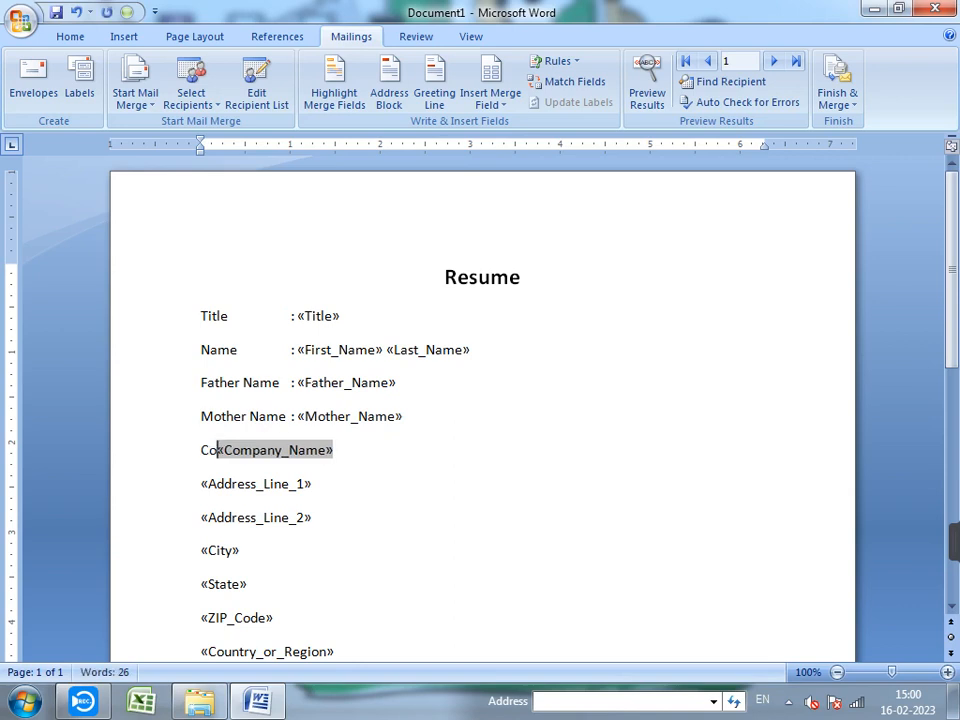
{"action": "type", "text": "mpan"}
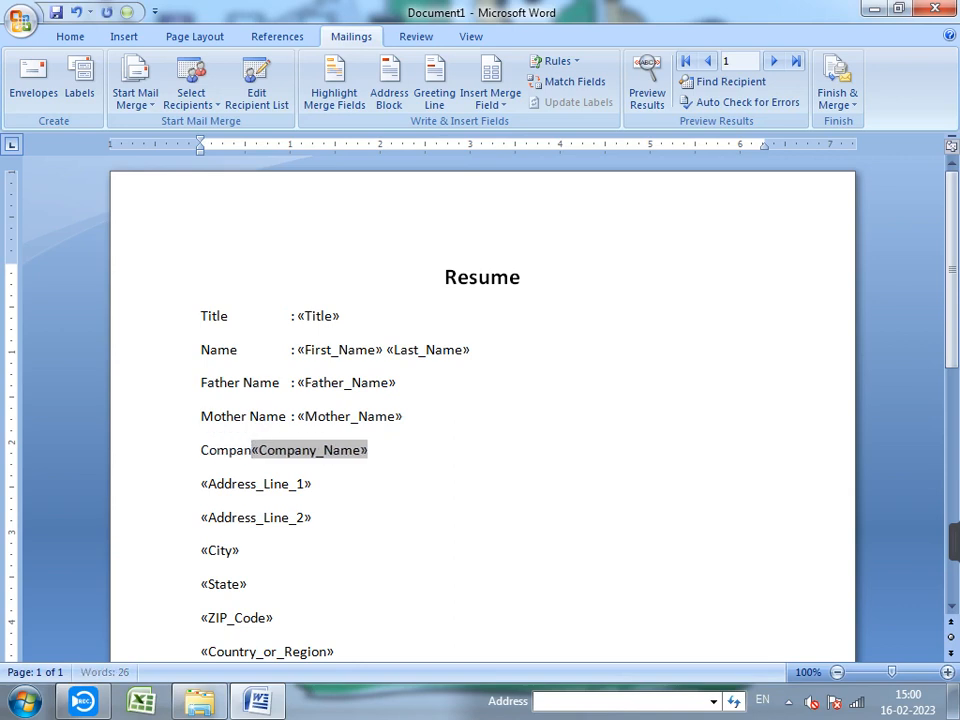
{"action": "type", "text": "y N"}
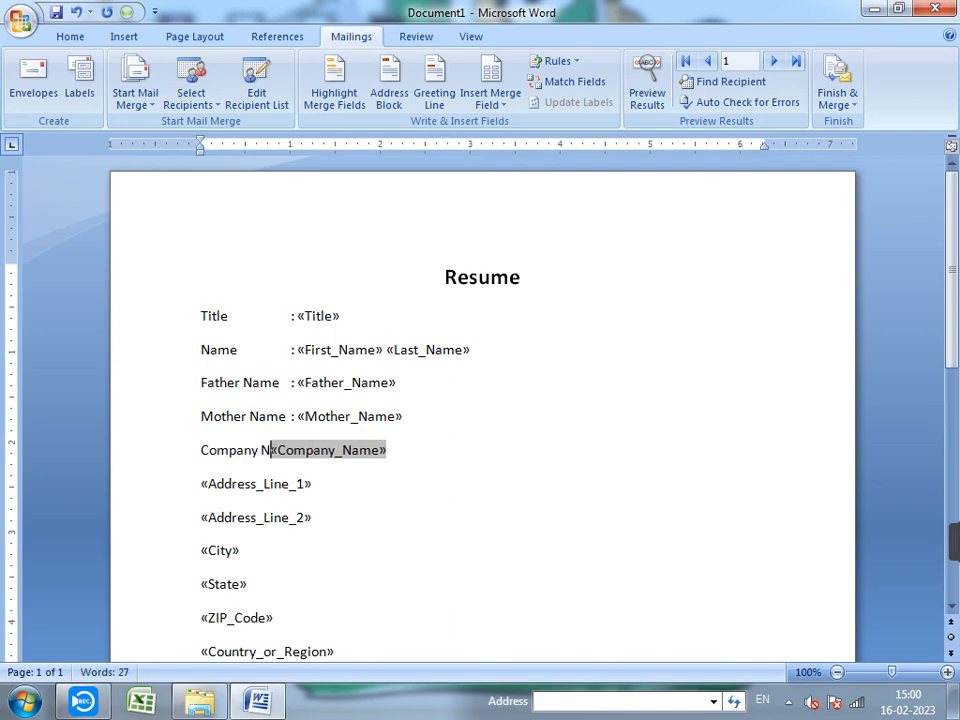
{"action": "type", "text": "ame"}
{"action": "key", "text": "Tab"}
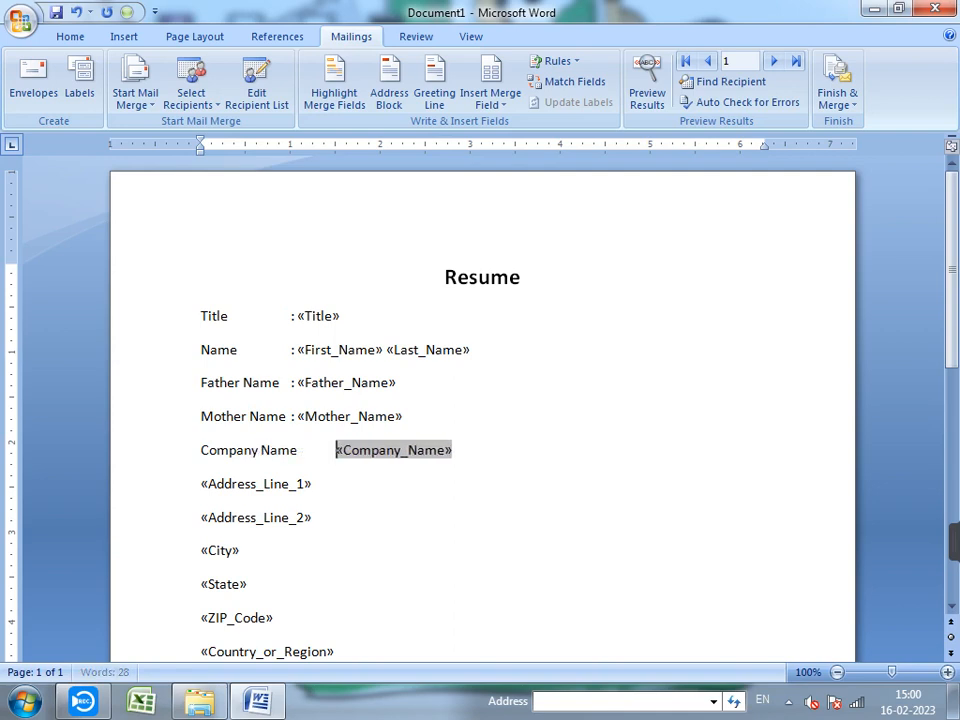
{"action": "type", "text": ":"}
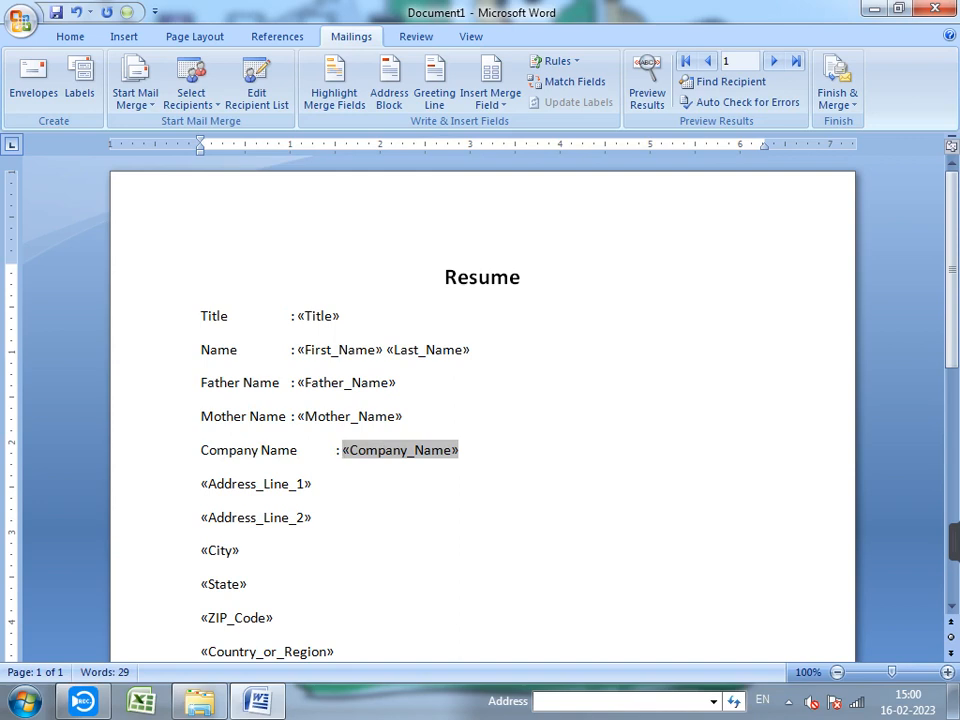
- Tab-align the colons on the Mother Name, Father Name, Name and Title lines
{"action": "left_click", "coordinate": [296, 417]}
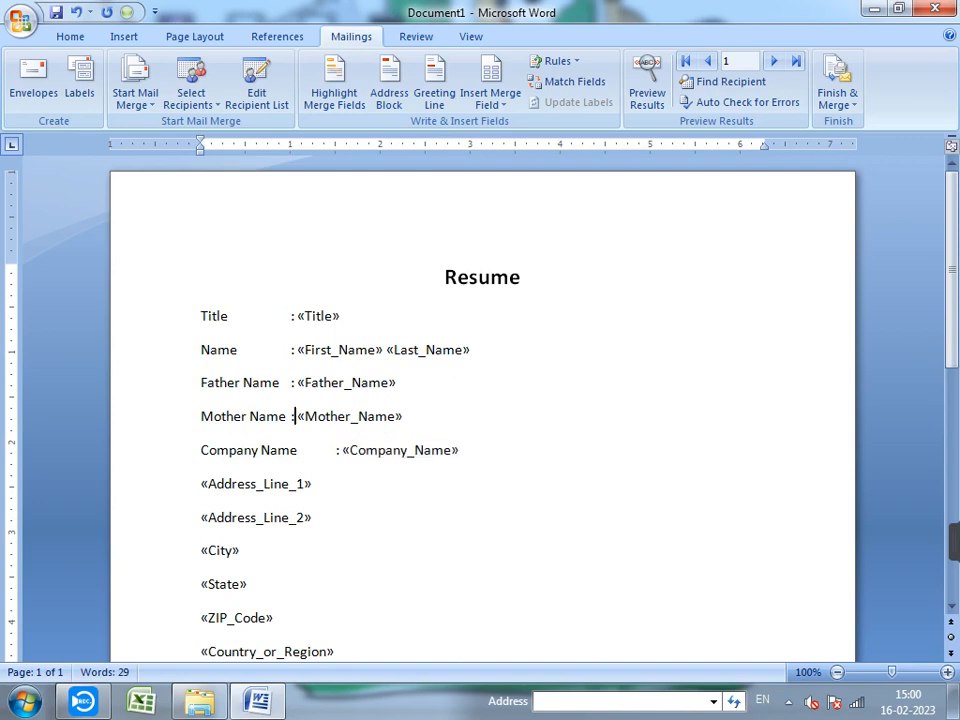
{"action": "key", "text": "Left"}
{"action": "key", "text": "Tab"}
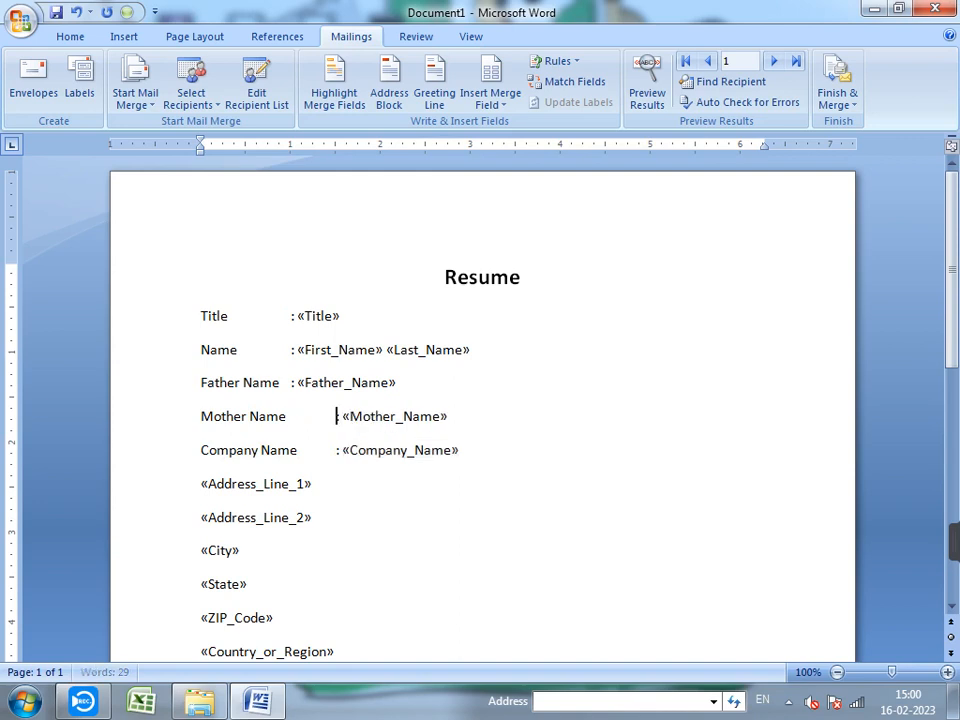
{"action": "left_click", "coordinate": [292, 383]}
{"action": "key", "text": "Tab"}
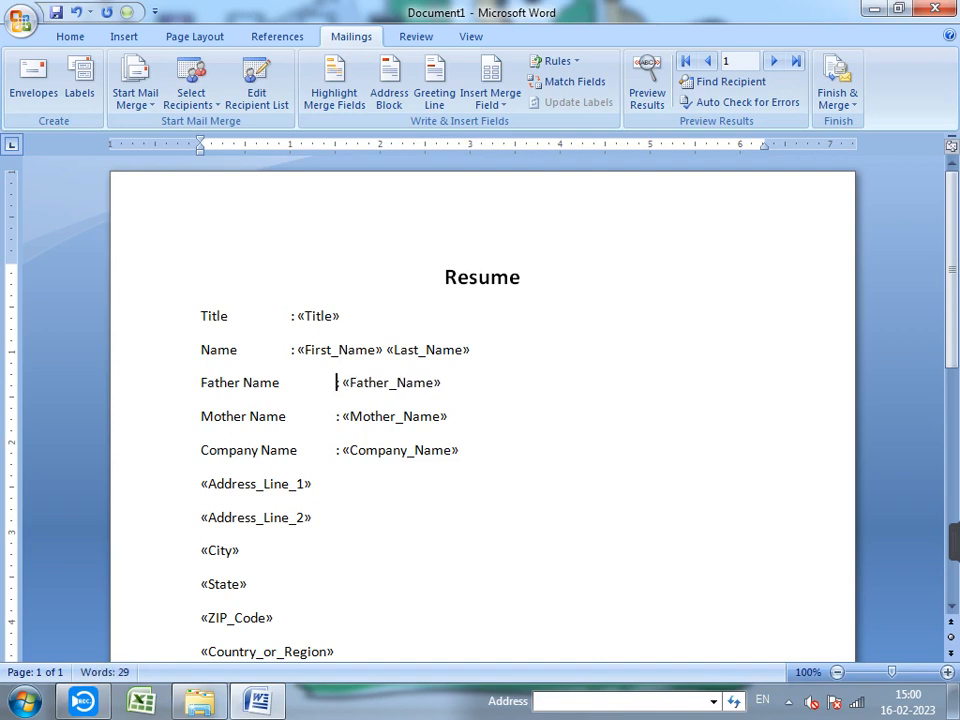
{"action": "left_click", "coordinate": [292, 350]}
{"action": "key", "text": "Tab"}
{"action": "left_click", "coordinate": [295, 316]}
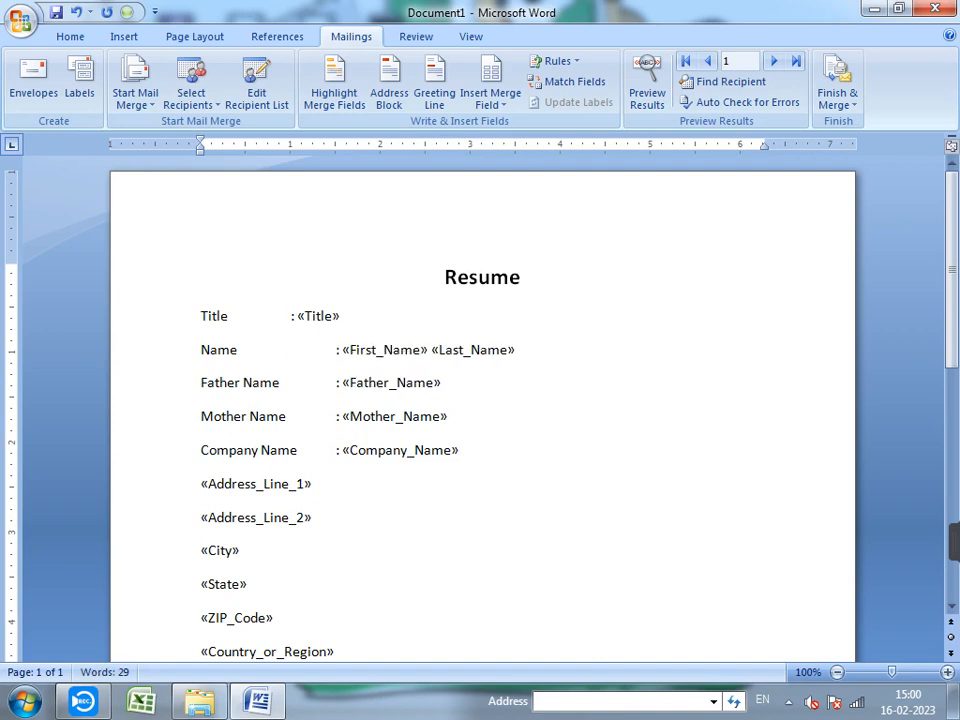
{"action": "key", "text": "Tab"}
- Add an 'Address' label with a colon before Address_Line_1 and align Address_Line_2 under it
{"action": "left_click", "coordinate": [203, 484]}
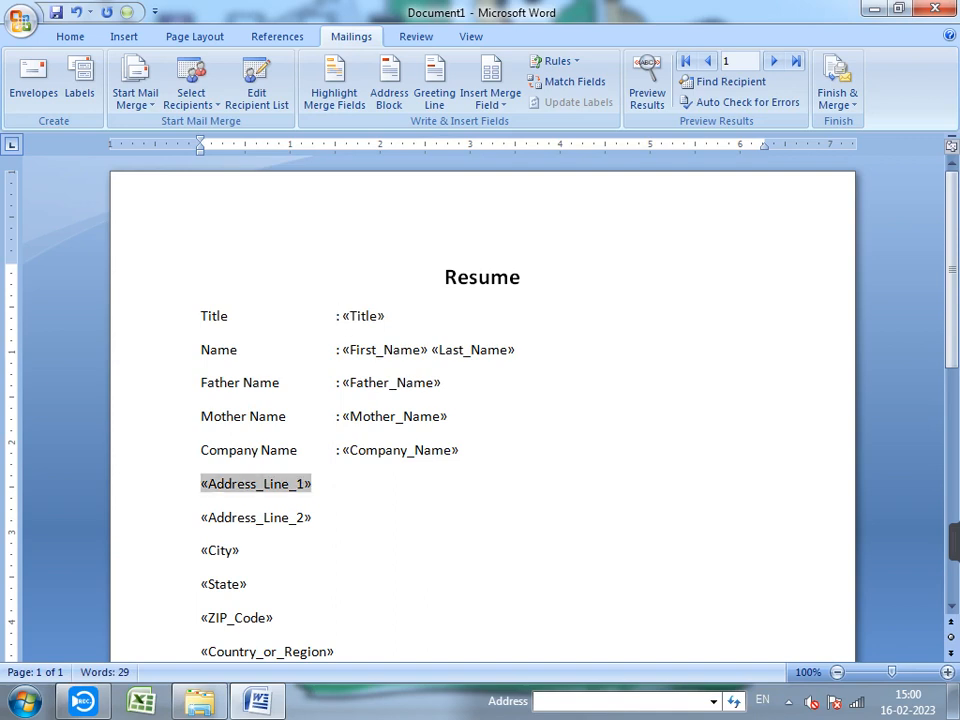
{"action": "type", "text": "A"}
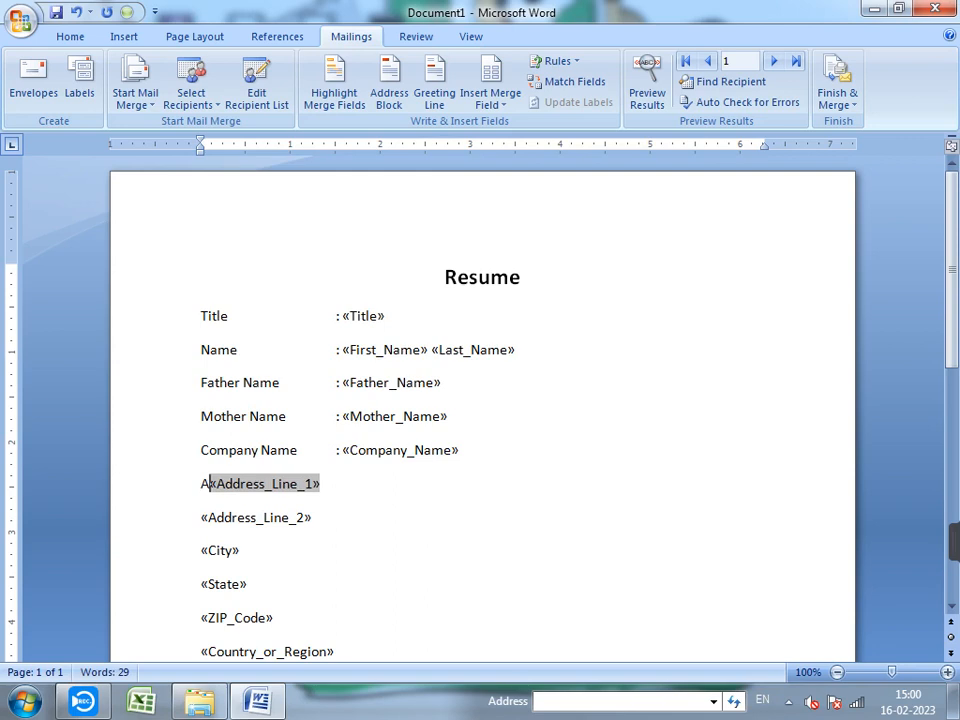
{"action": "type", "text": "ddre"}
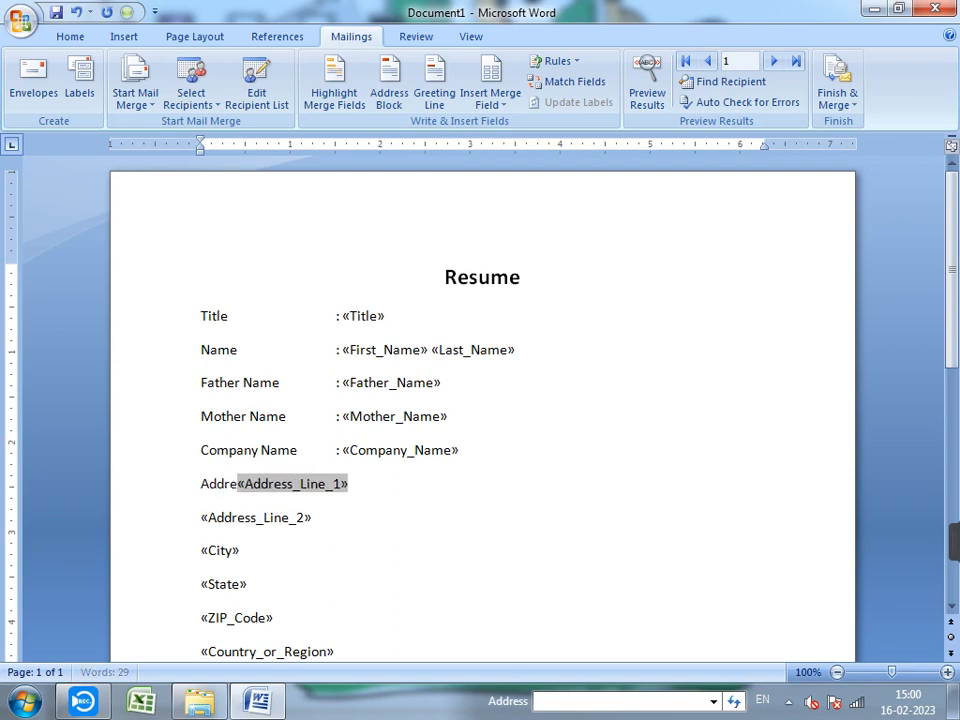
{"action": "type", "text": "ss"}
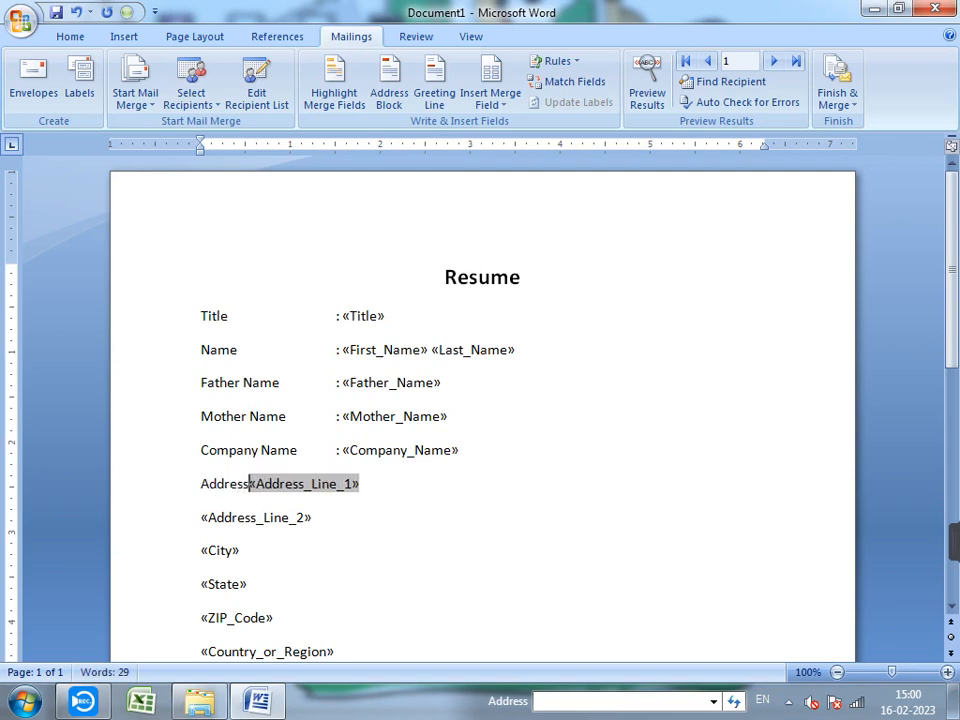
{"action": "key", "text": "Tab"}
{"action": "type", "text": ":"}
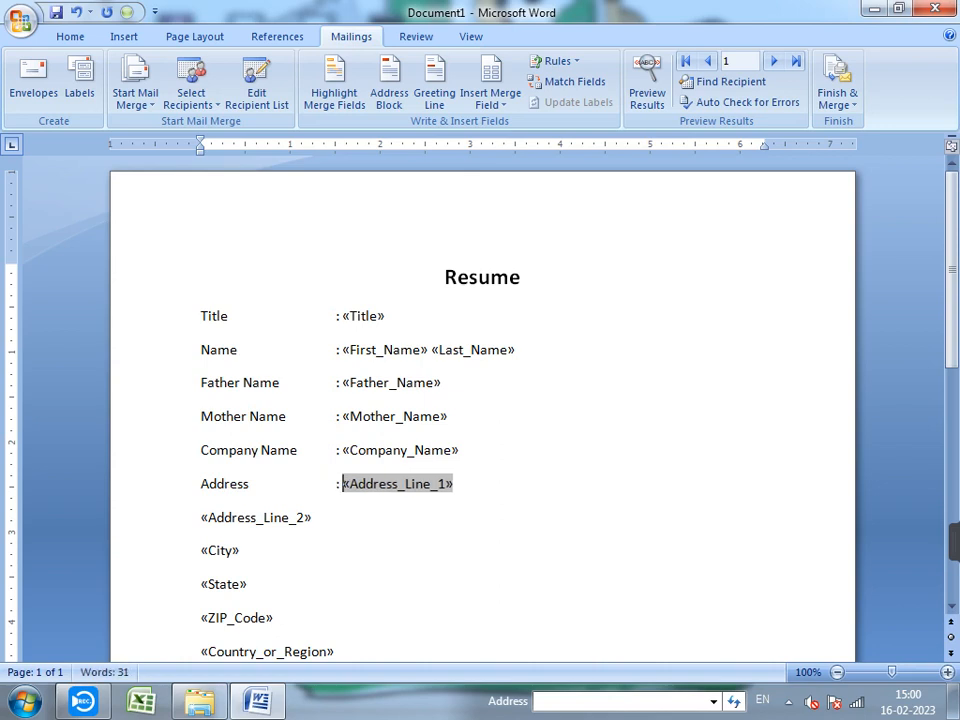
{"action": "left_click", "coordinate": [249, 484]}
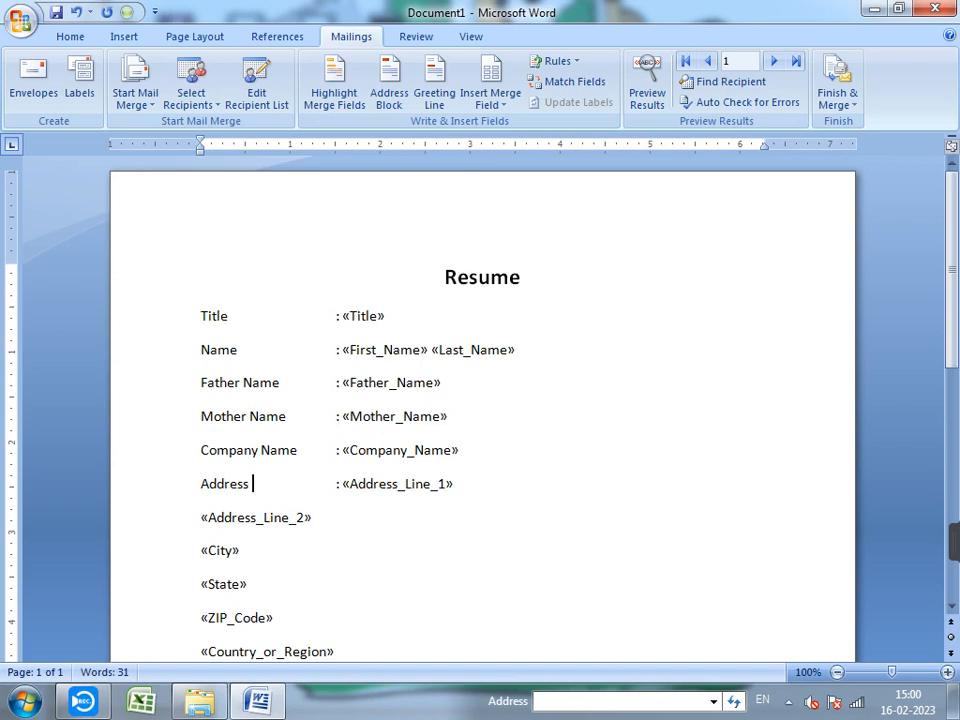
{"action": "left_click", "coordinate": [202, 518]}
{"action": "key", "text": "Tab"}
{"action": "key", "text": "Tab"}
{"action": "key", "text": "Tab"}
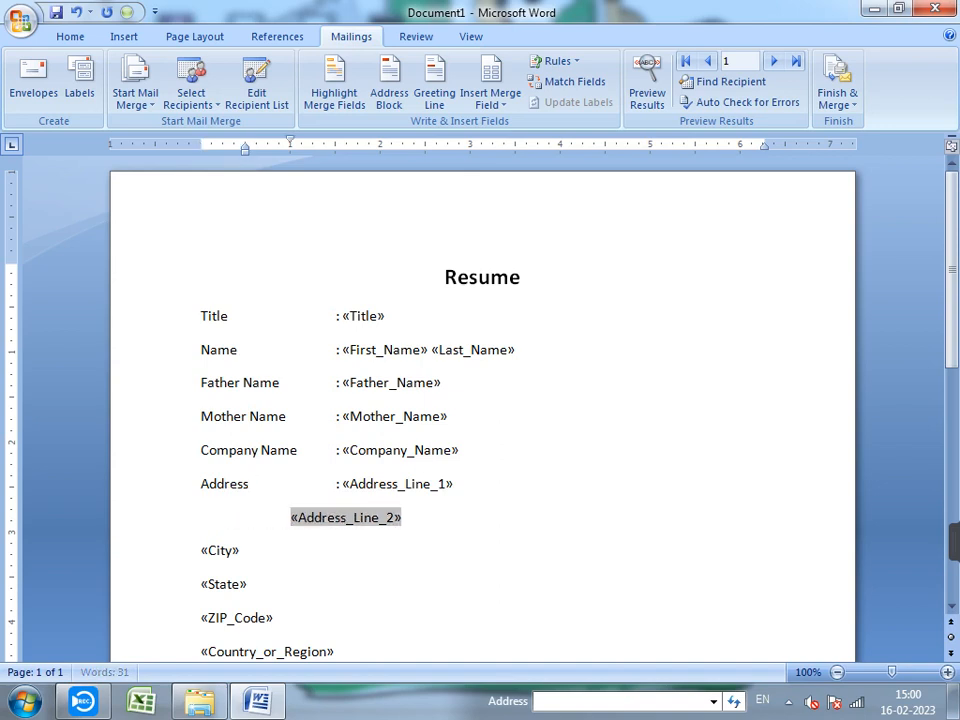
{"action": "type", "text": ":"}
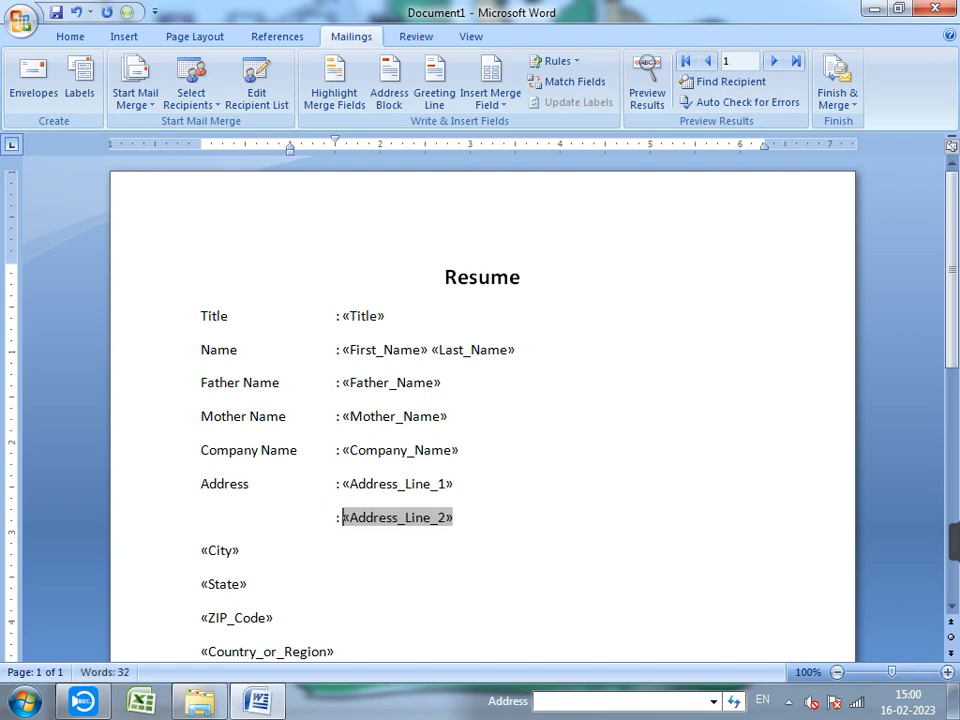
- Add tab-aligned 'City' and 'State' labels with colons before their merge fields
{"action": "left_click", "coordinate": [202, 551]}
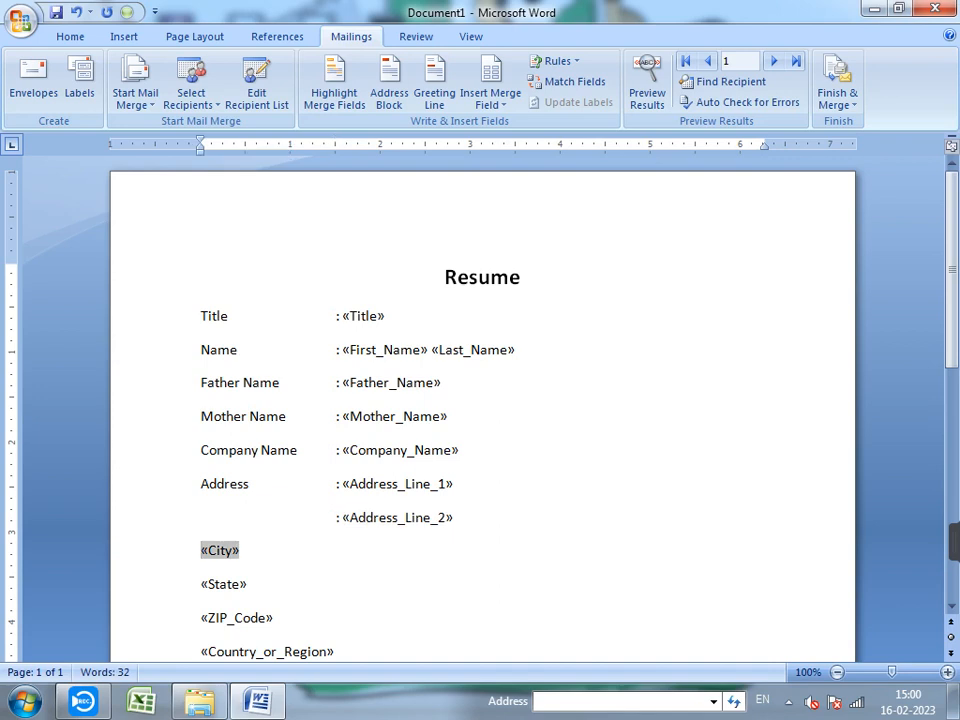
{"action": "type", "text": "Cit"}
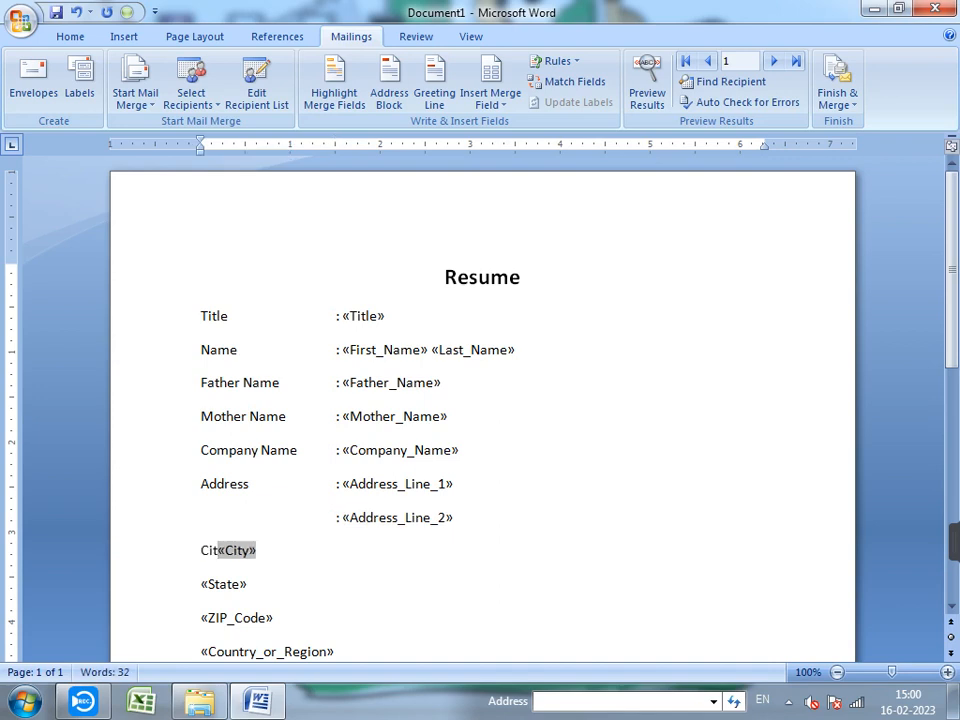
{"action": "type", "text": "y"}
{"action": "key", "text": "Tab"}
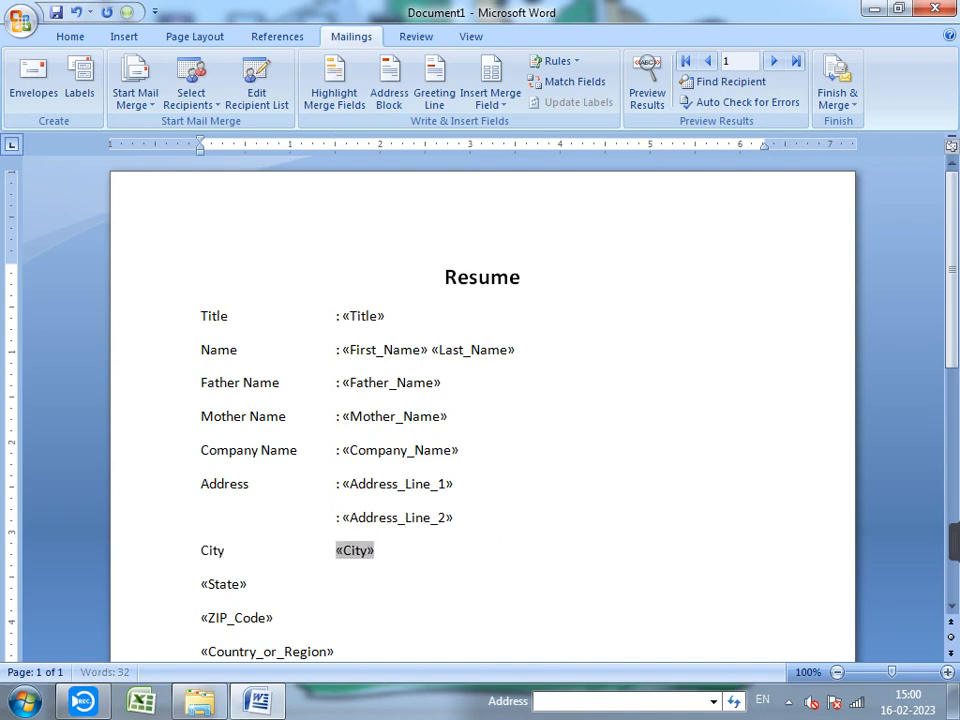
{"action": "type", "text": ":"}
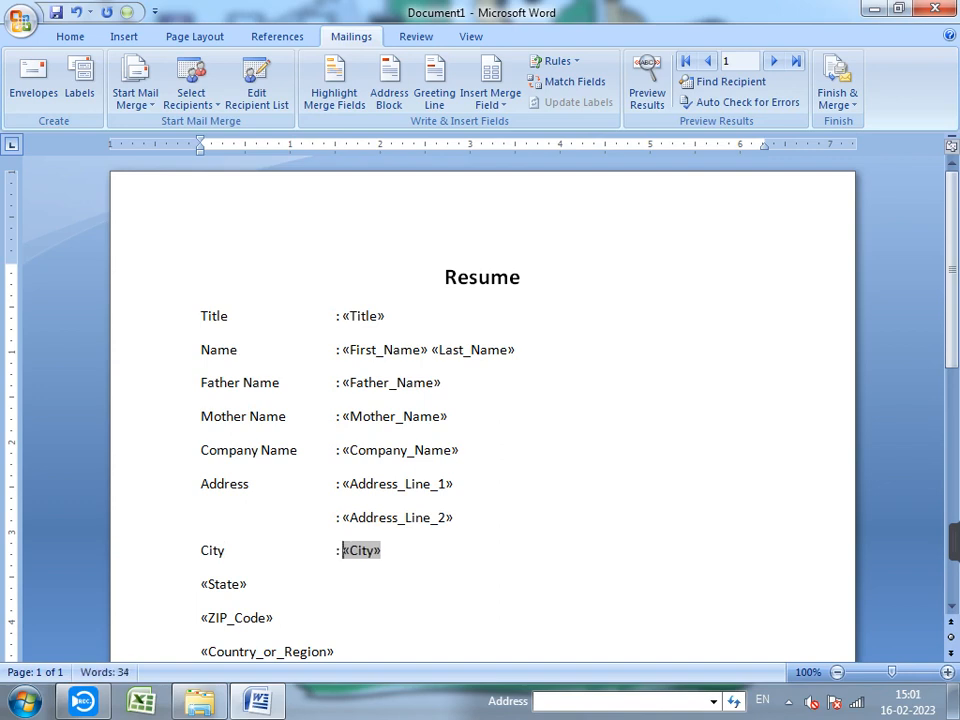
{"action": "left_click", "coordinate": [201, 584]}
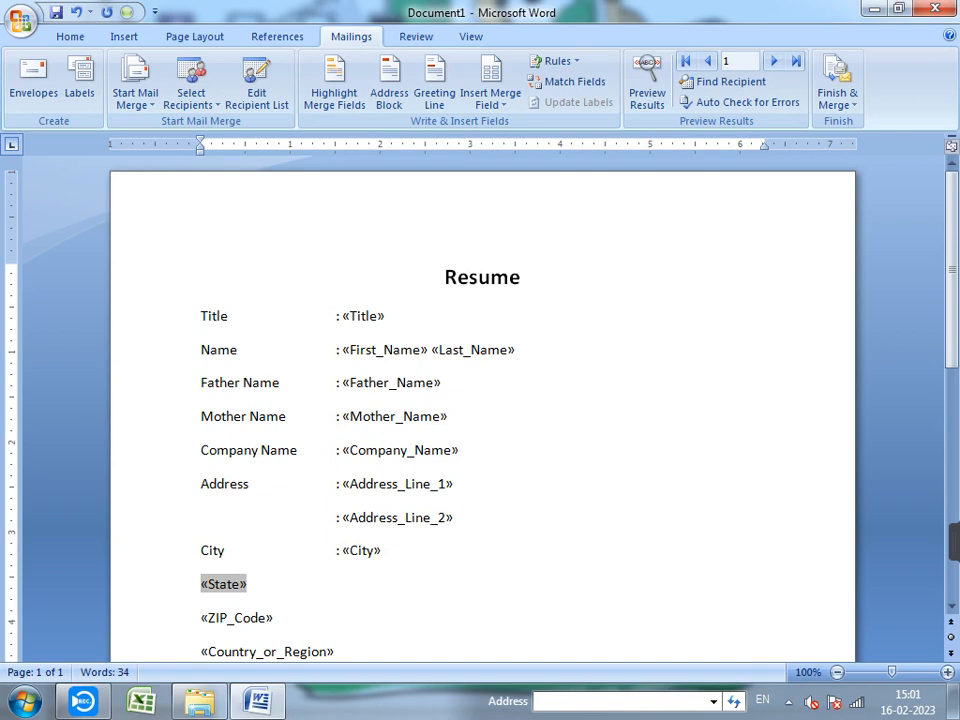
{"action": "type", "text": "State"}
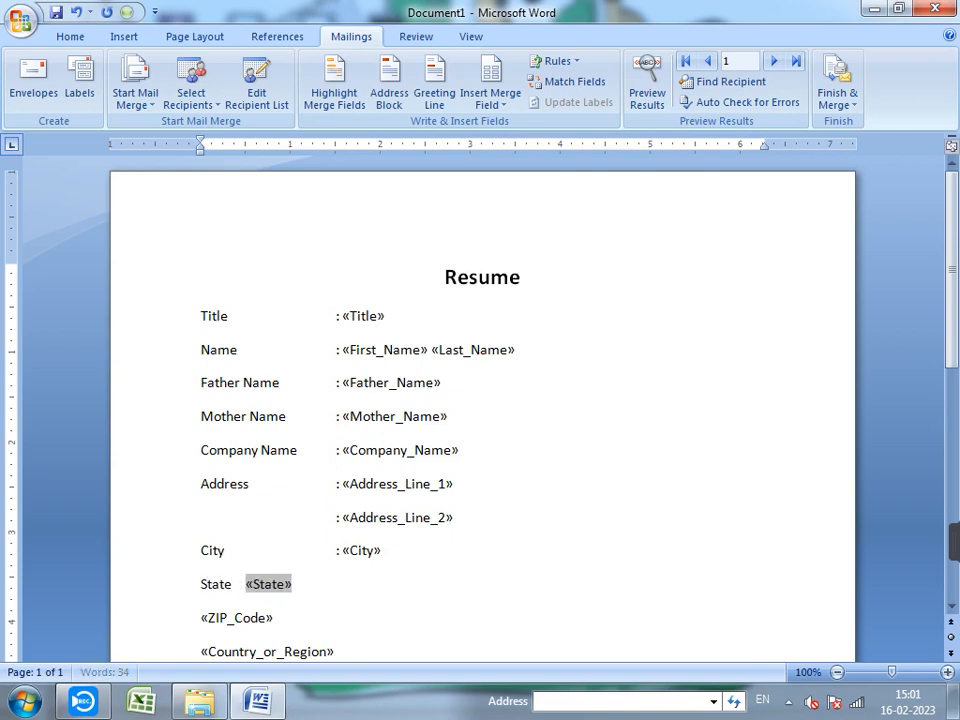
{"action": "key", "text": "Tab"}
{"action": "key", "text": "Tab"}
{"action": "type", "text": ":"}
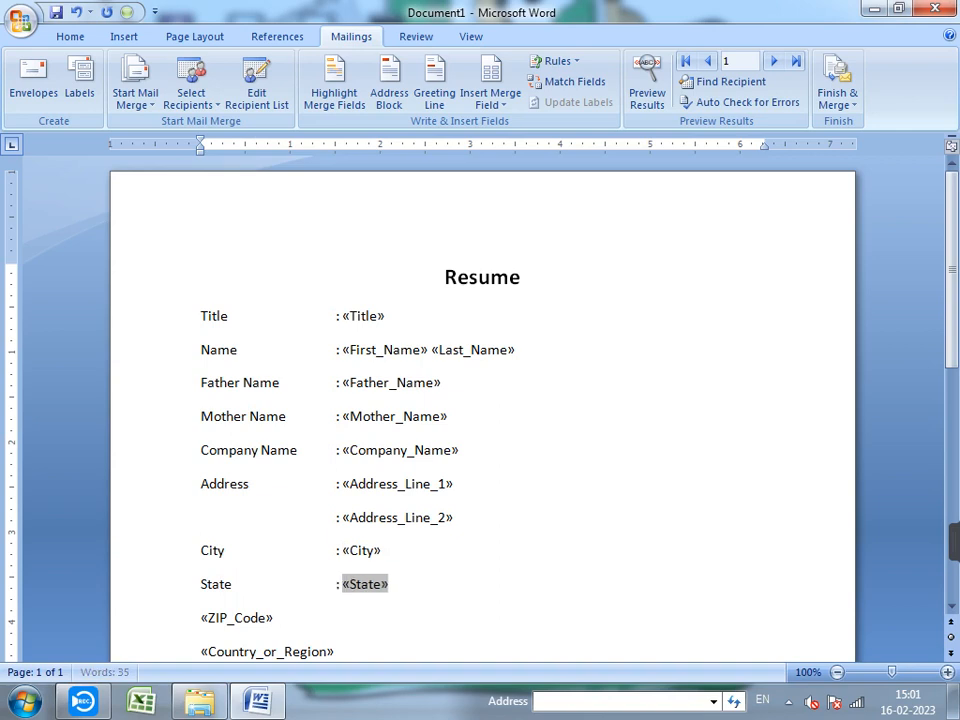
{"action": "scroll", "coordinate": [482, 400], "scroll_direction": "down", "scroll_amount": 3}
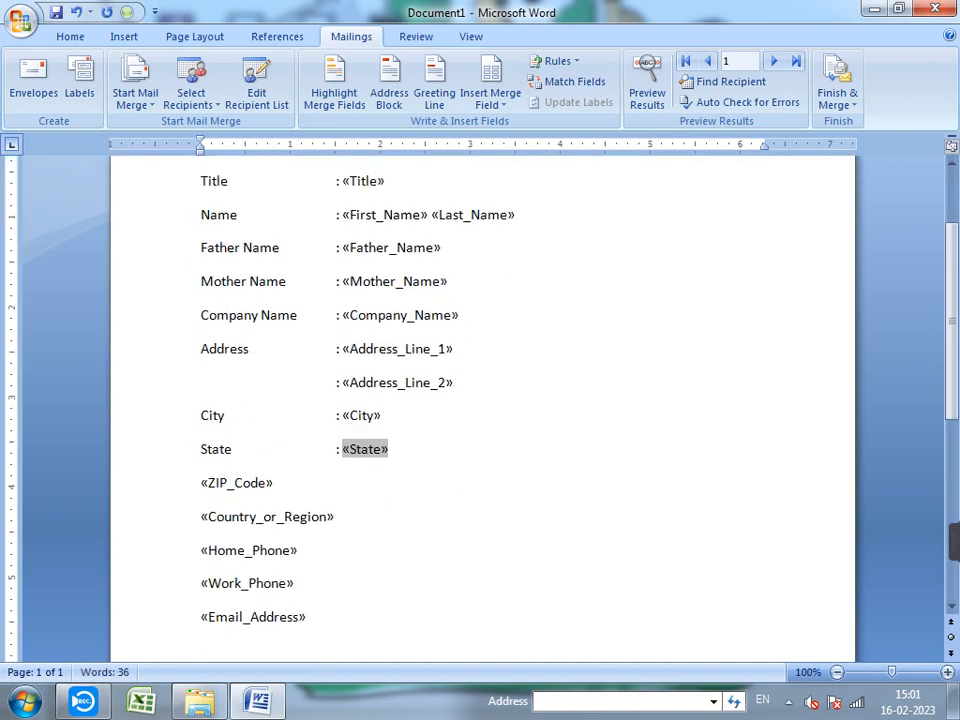
- Add tab-aligned 'Pin Code' and 'Country' labels with colons before ZIP_Code and Country_or_Region
{"action": "left_click", "coordinate": [202, 483]}
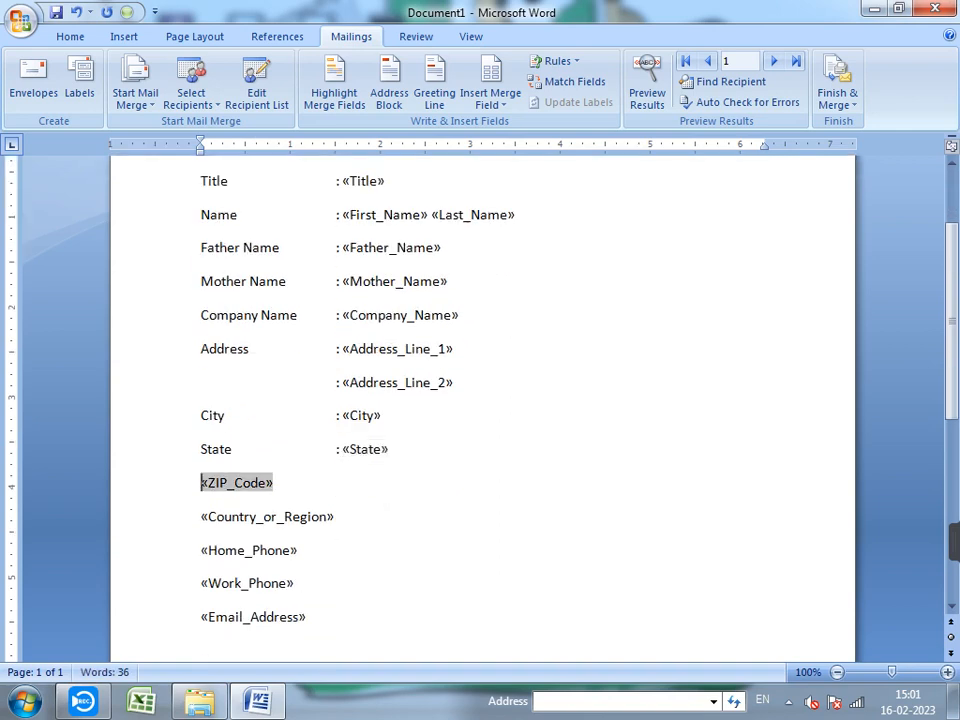
{"action": "type", "text": "Pin"}
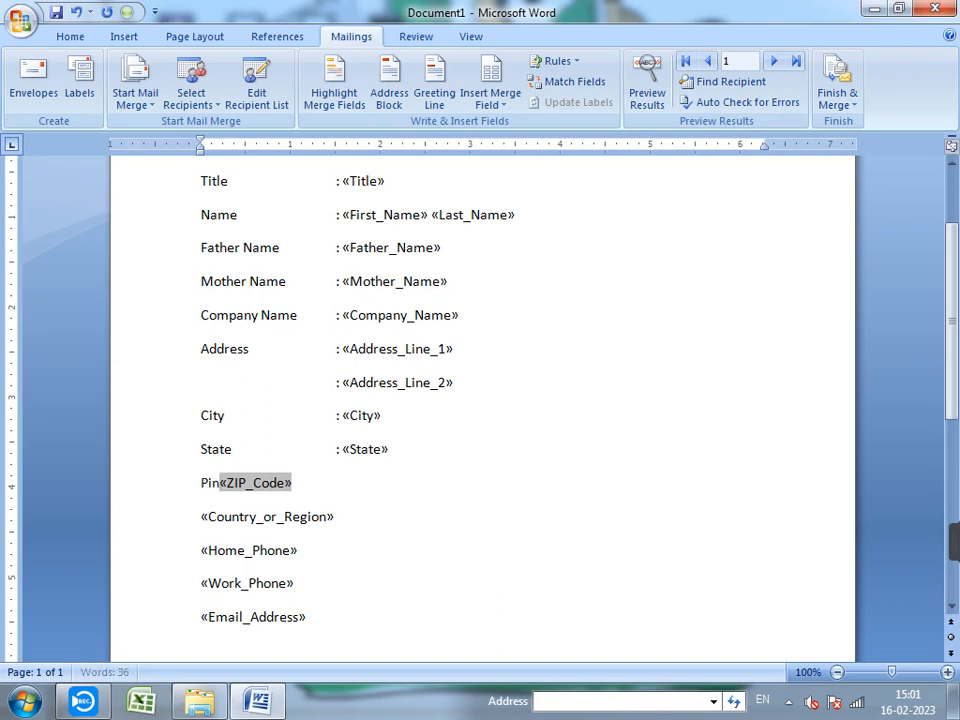
{"action": "type", "text": " Code"}
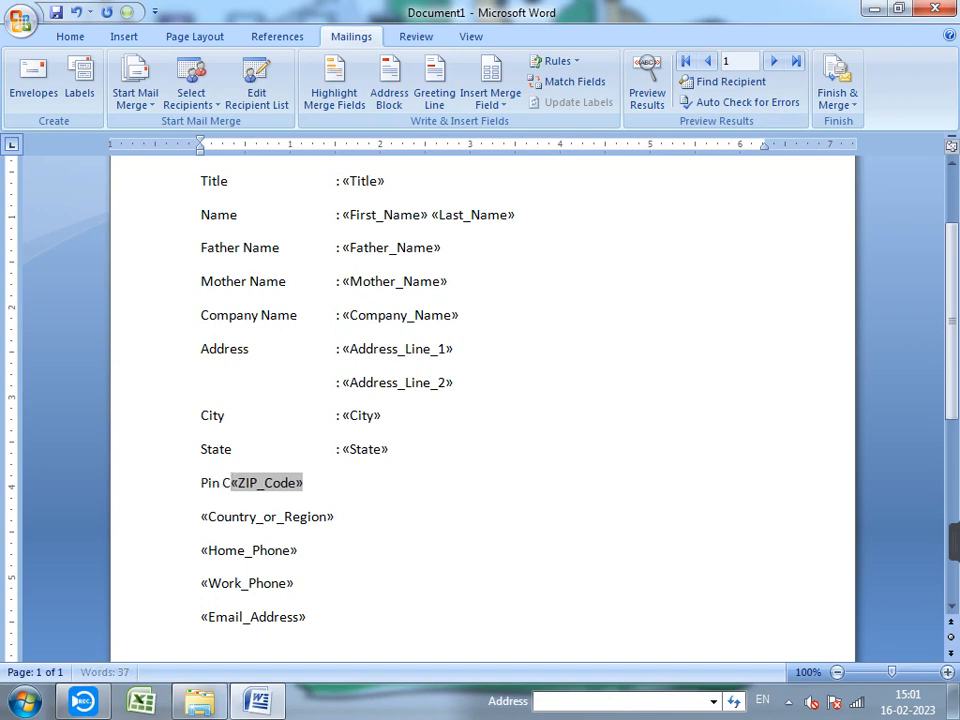
{"action": "key", "text": "Tab"}
{"action": "type", "text": ":"}
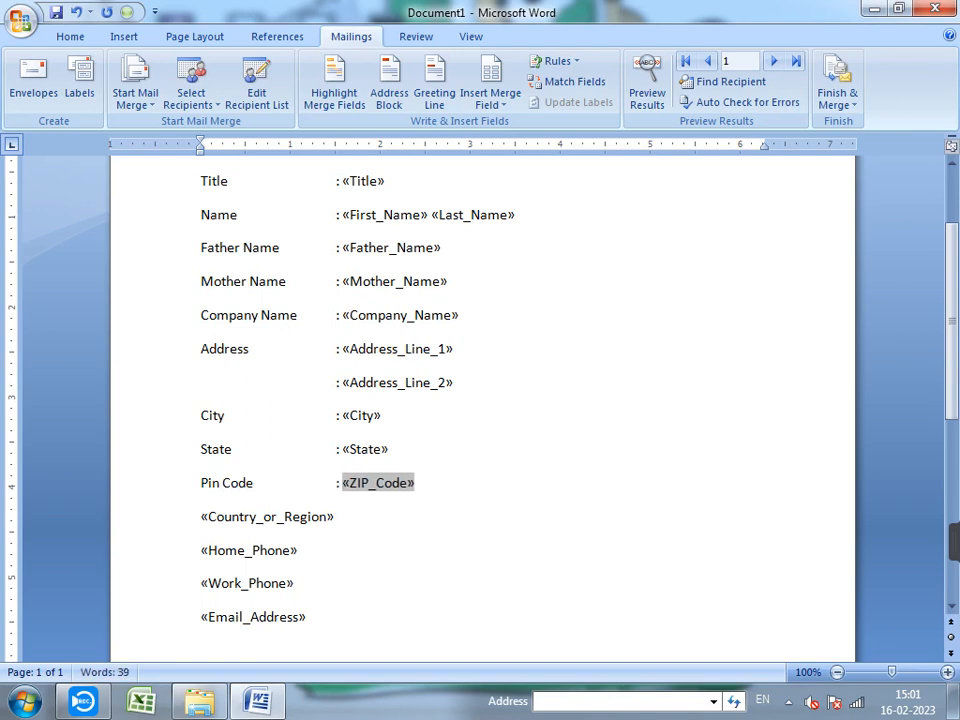
{"action": "left_click", "coordinate": [201, 517]}
{"action": "type", "text": "C"}
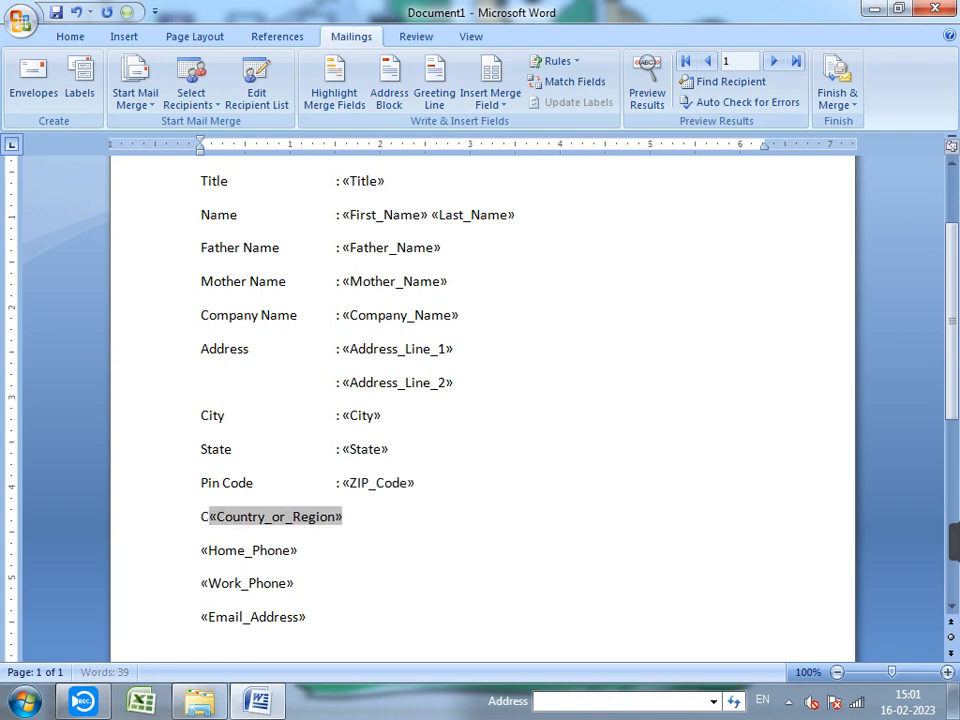
{"action": "type", "text": "un"}
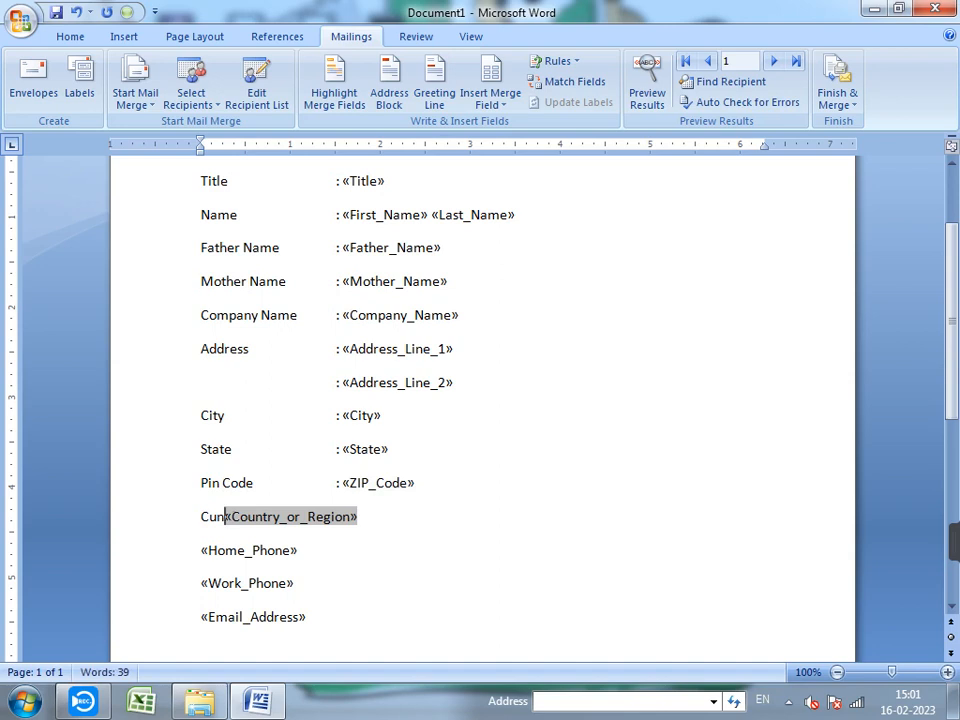
{"action": "type", "text": "try"}
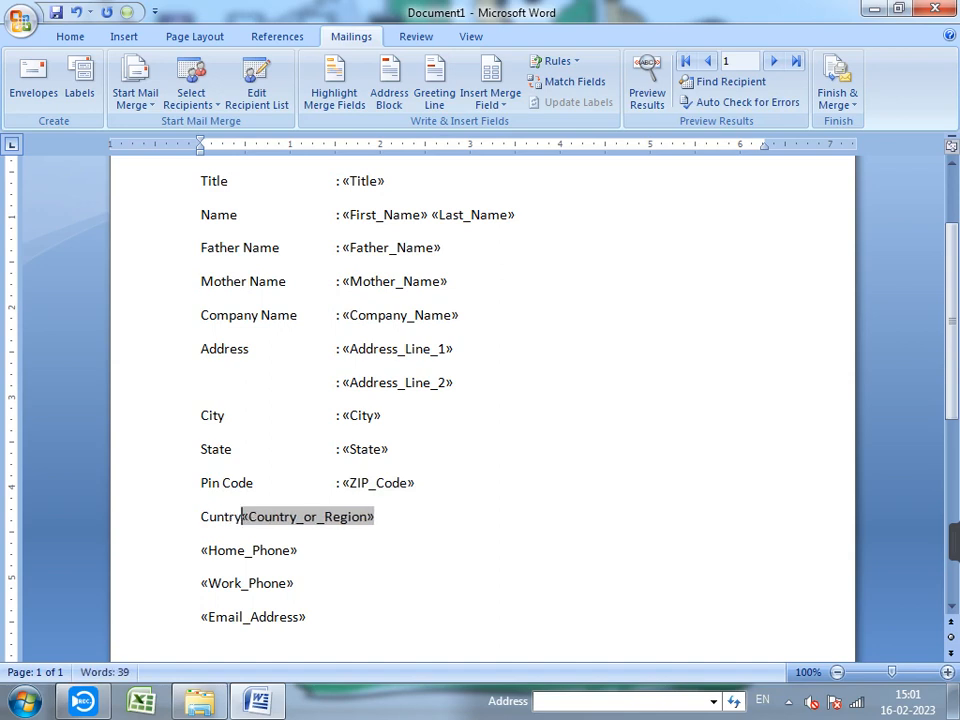
{"action": "key", "text": "BackSpace"}
{"action": "key", "text": "BackSpace"}
{"action": "key", "text": "BackSpace"}
{"action": "key", "text": "BackSpace"}
{"action": "key", "text": "BackSpace"}
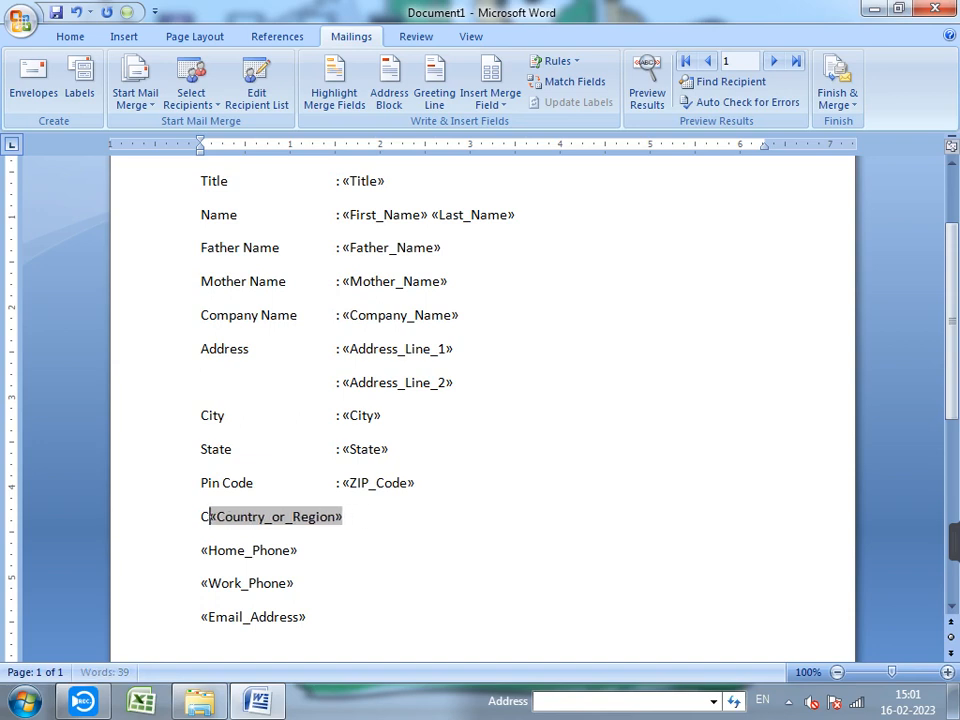
{"action": "type", "text": "ou"}
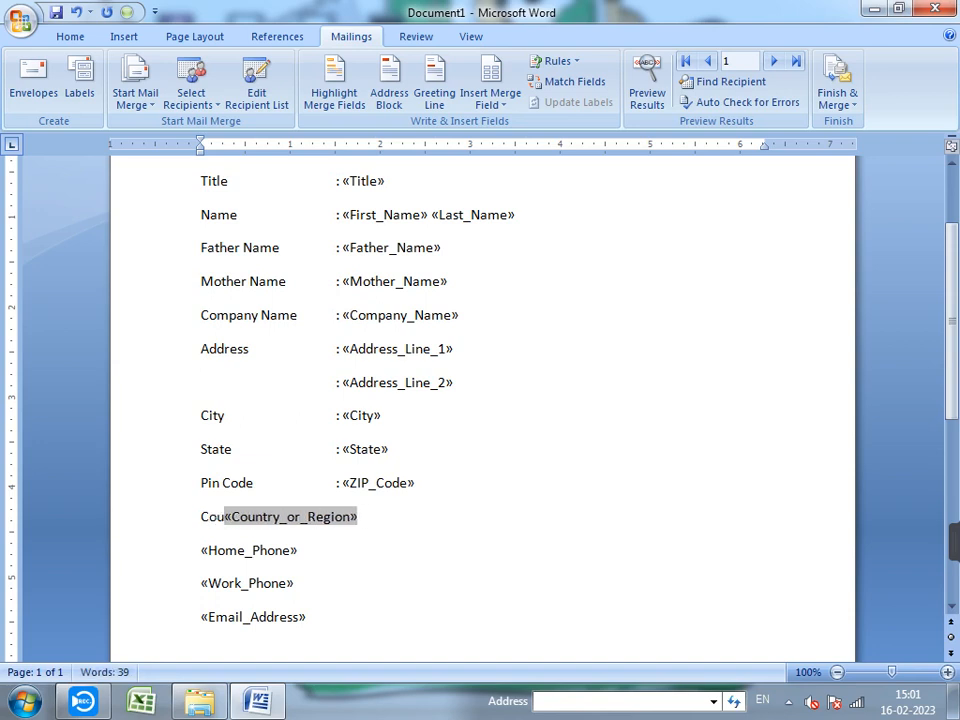
{"action": "type", "text": "ntry"}
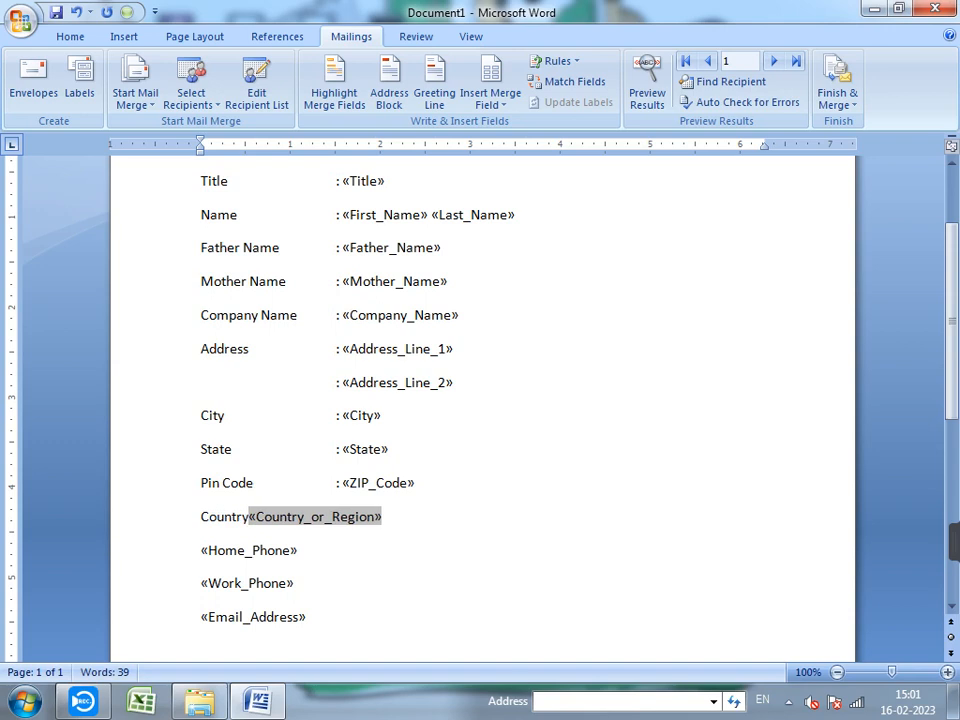
{"action": "key", "text": "Tab"}
{"action": "type", "text": ":"}
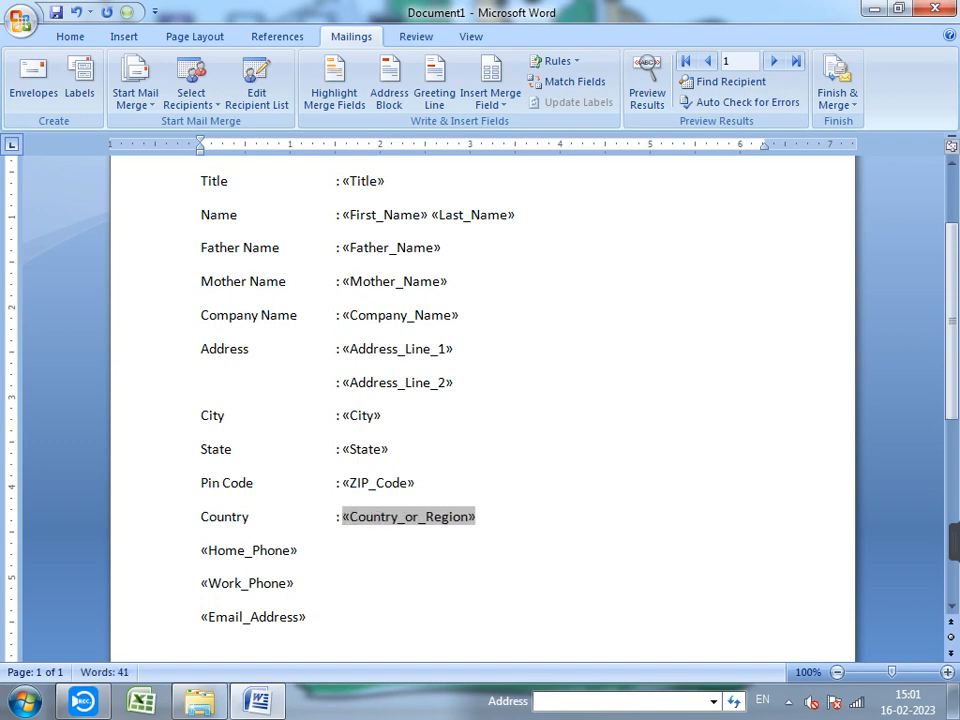
{"action": "left_click", "coordinate": [202, 550]}
- Add tab-aligned 'Home Phone' and 'Work Phone' labels with colons before their phone fields
{"action": "type", "text": "H"}
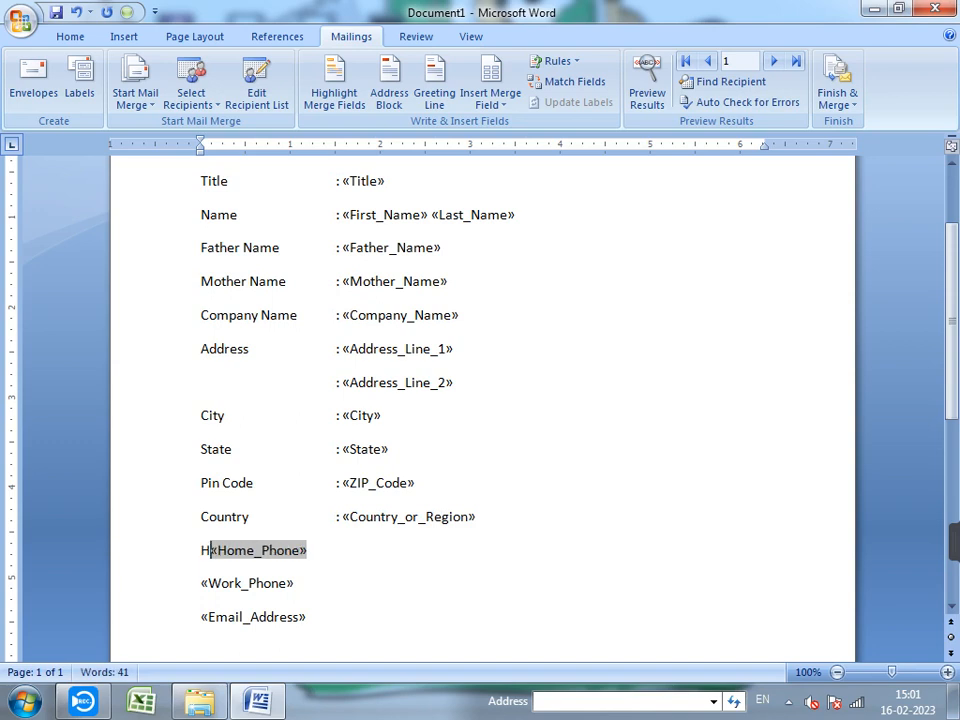
{"action": "type", "text": "ome "}
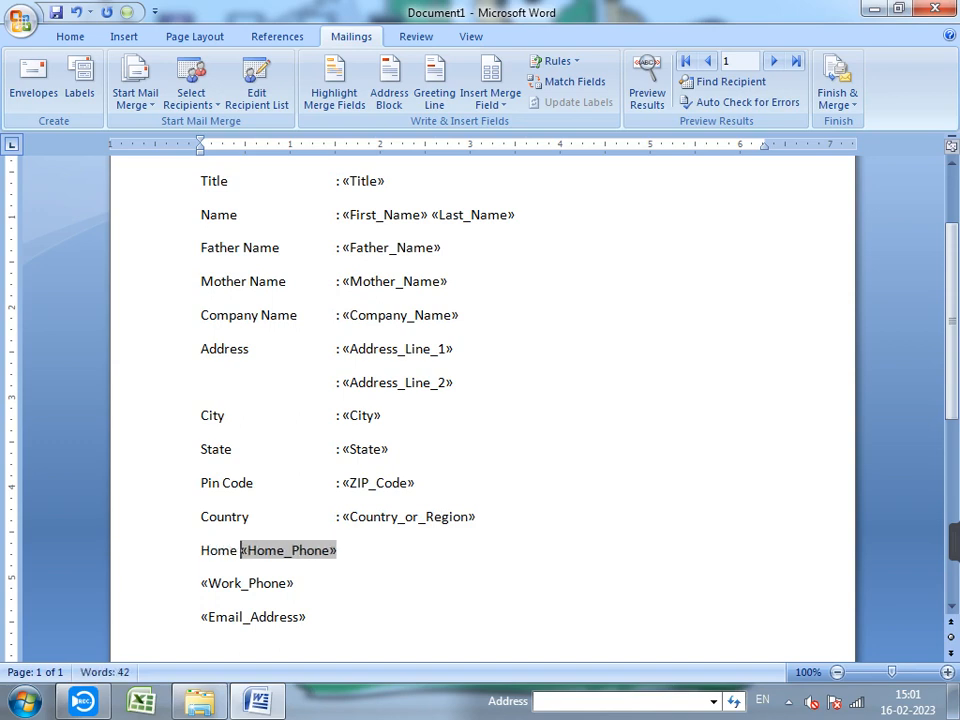
{"action": "type", "text": "Phone"}
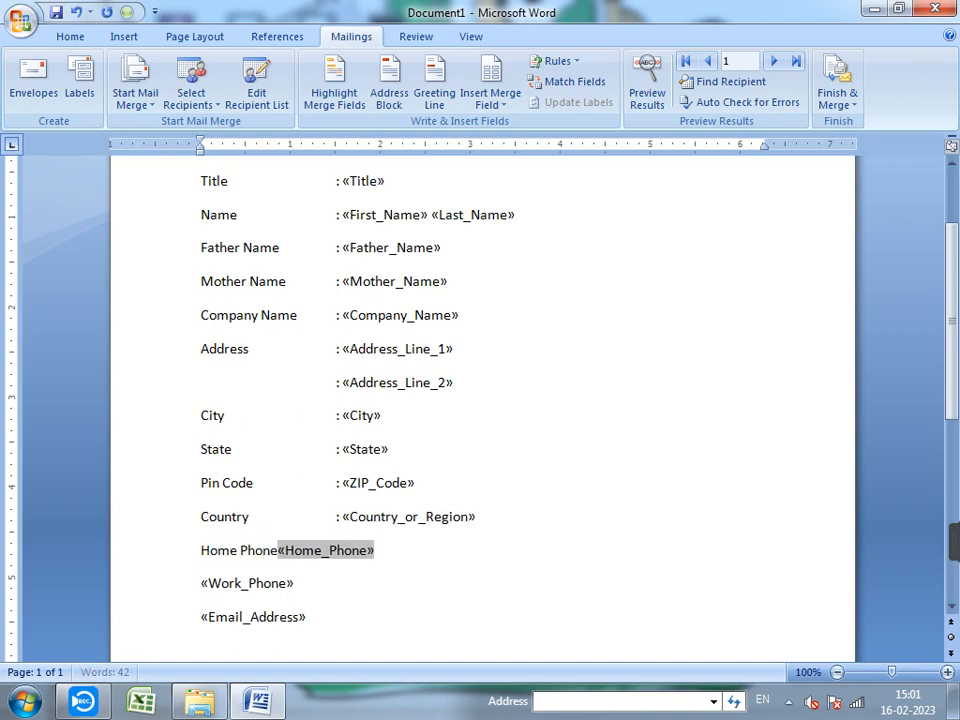
{"action": "key", "text": "Tab"}
{"action": "type", "text": ":"}
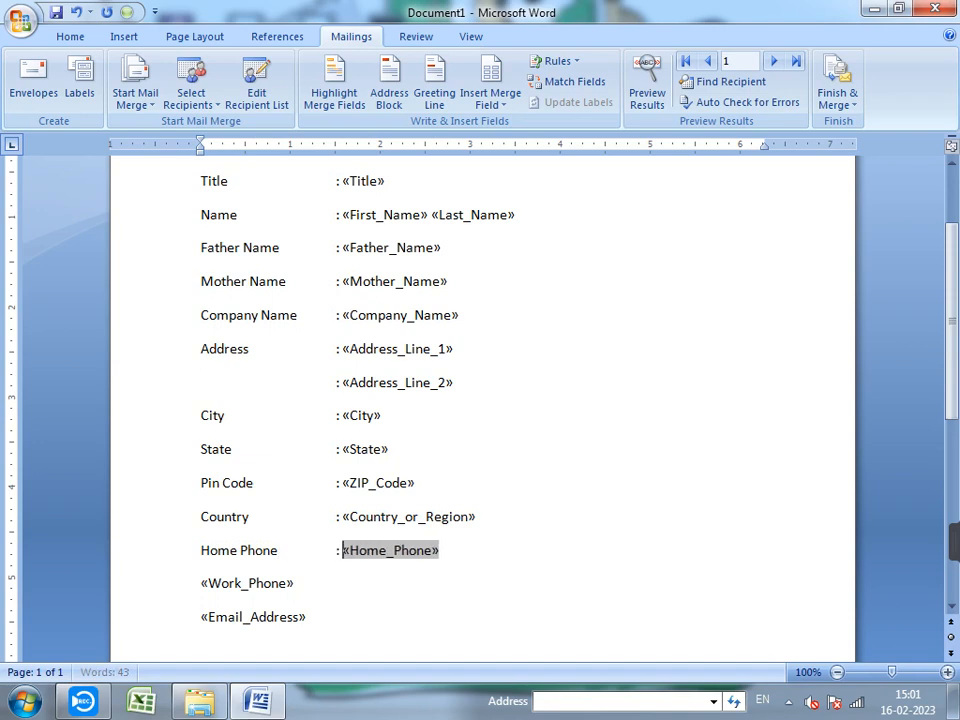
{"action": "left_click", "coordinate": [202, 583]}
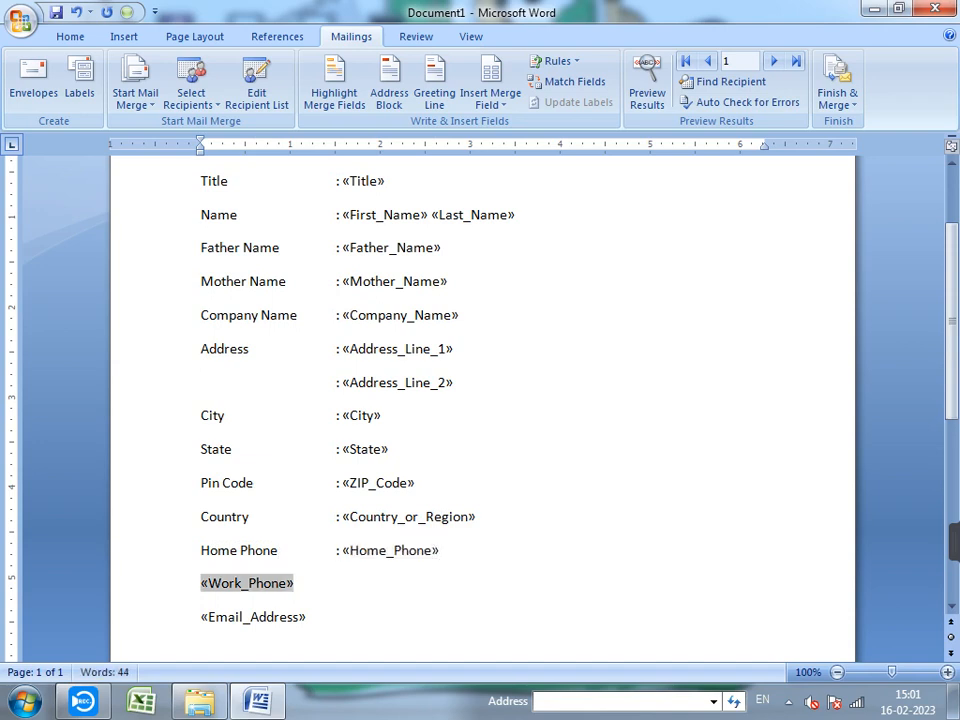
{"action": "type", "text": "Work P"}
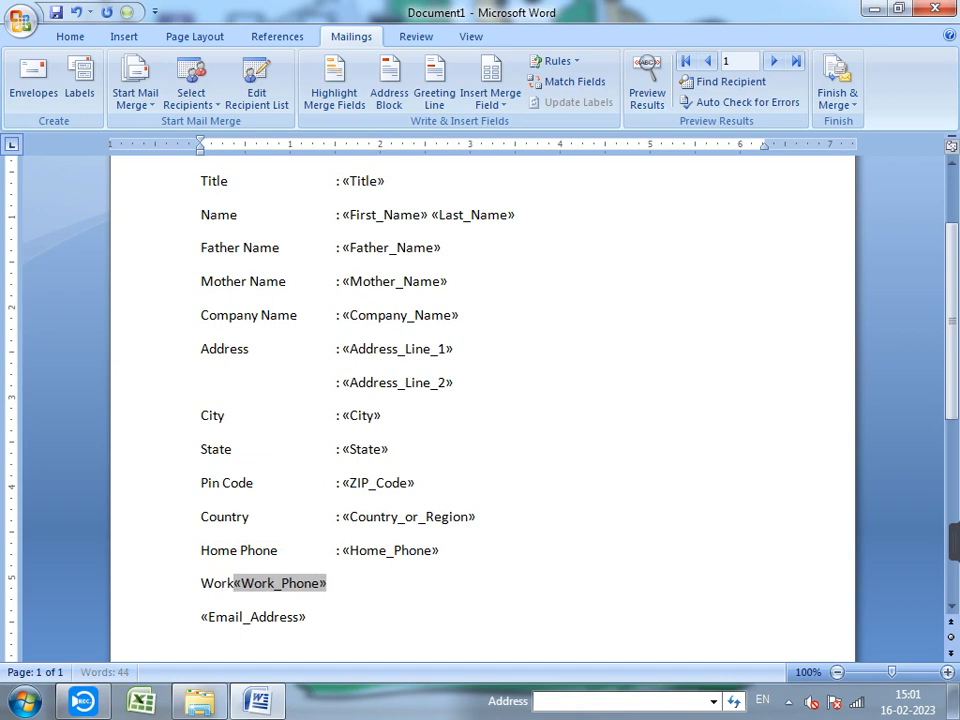
{"action": "type", "text": "hone"}
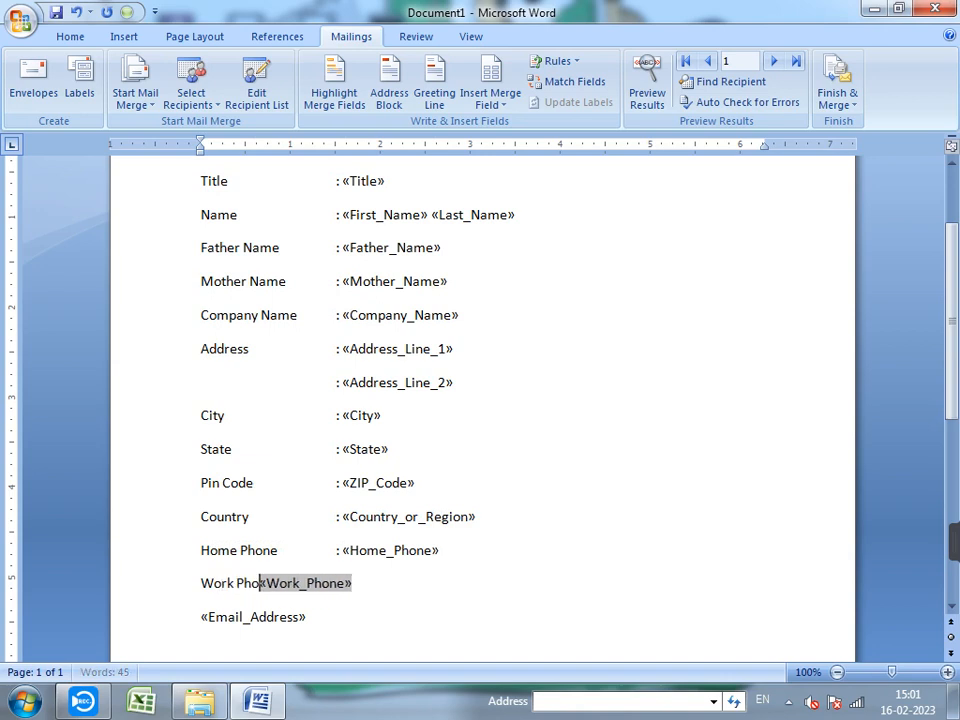
{"action": "key", "text": "Tab"}
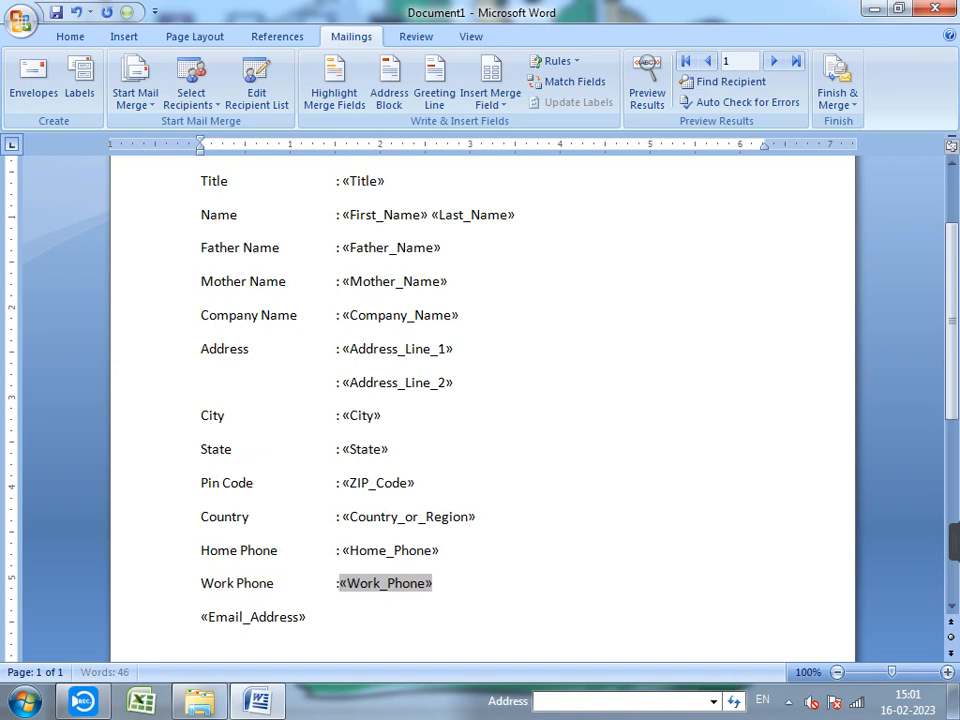
{"action": "type", "text": ":"}
- Label the email line 'Email Id' with an aligned colon, then turn on Preview Results
{"action": "scroll", "coordinate": [480, 400], "scroll_direction": "down", "scroll_amount": 2}
{"action": "scroll", "coordinate": [480, 400], "scroll_direction": "down", "scroll_amount": 2}
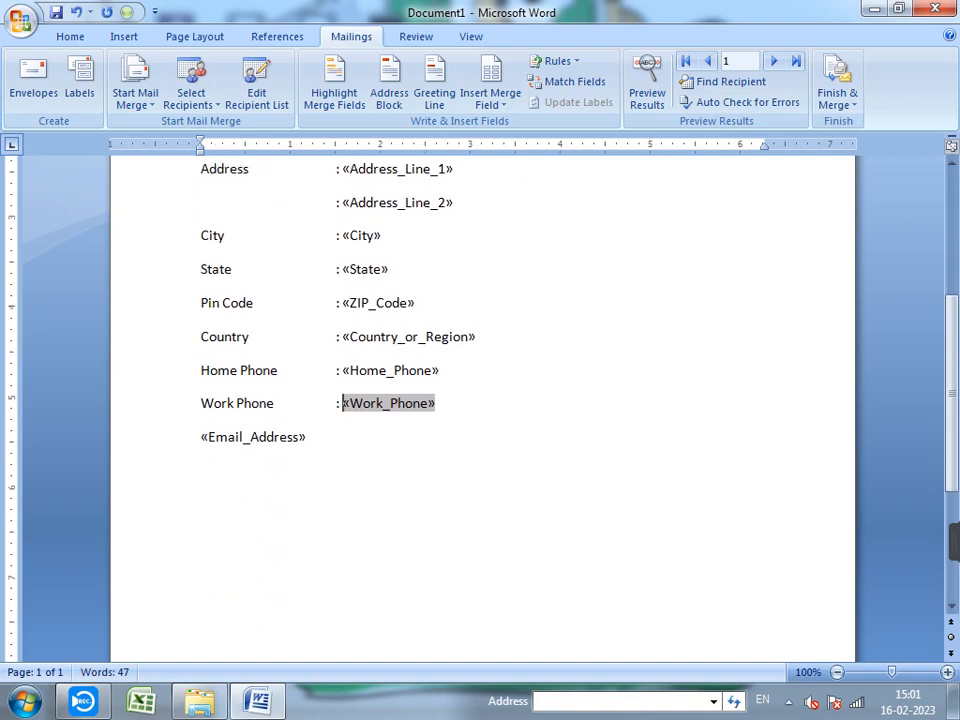
{"action": "left_click", "coordinate": [202, 437]}
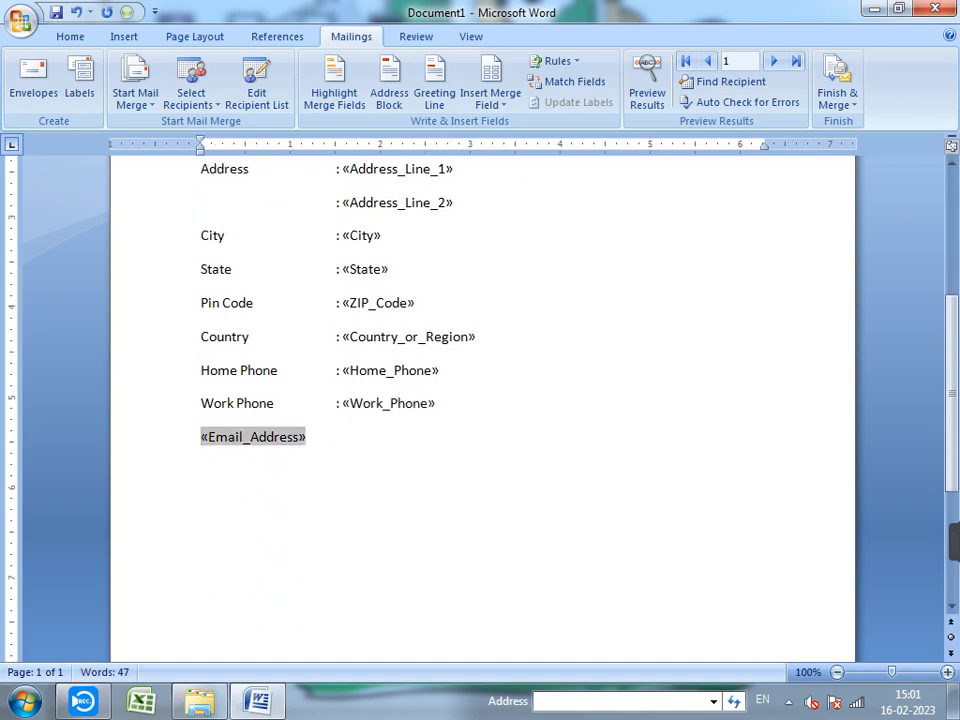
{"action": "type", "text": "Emai"}
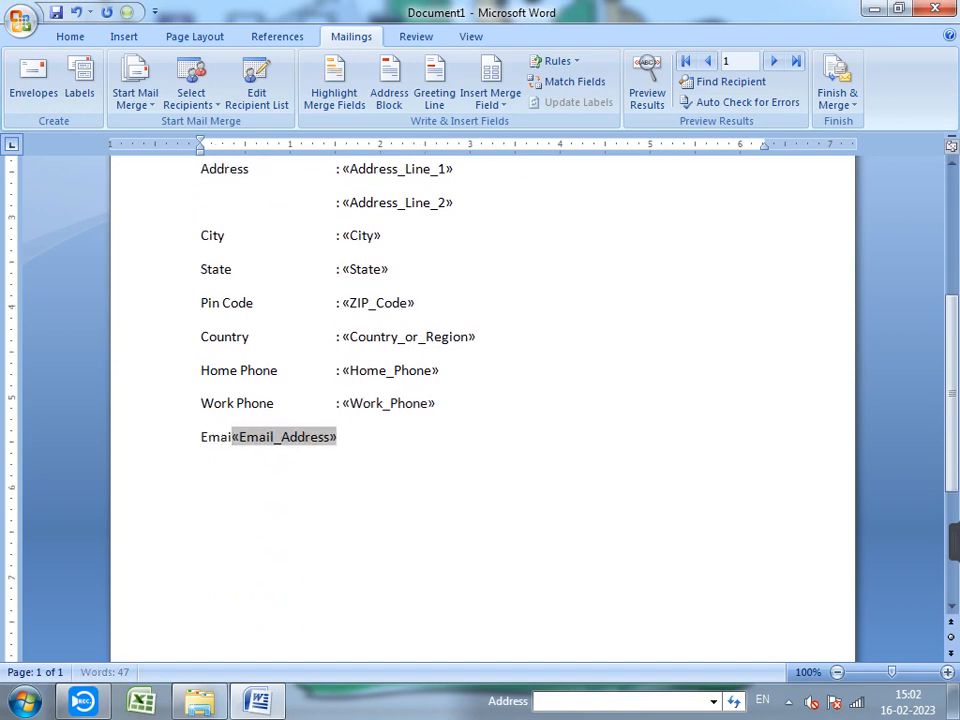
{"action": "type", "text": "l "}
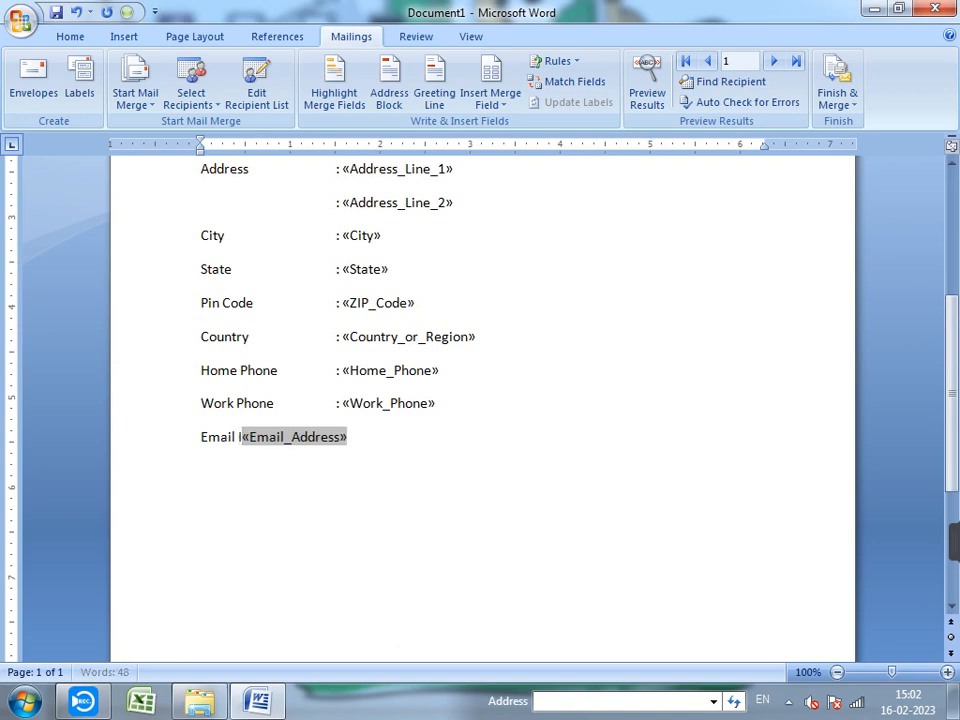
{"action": "type", "text": "Id"}
{"action": "key", "text": "Tab"}
{"action": "key", "text": "Tab"}
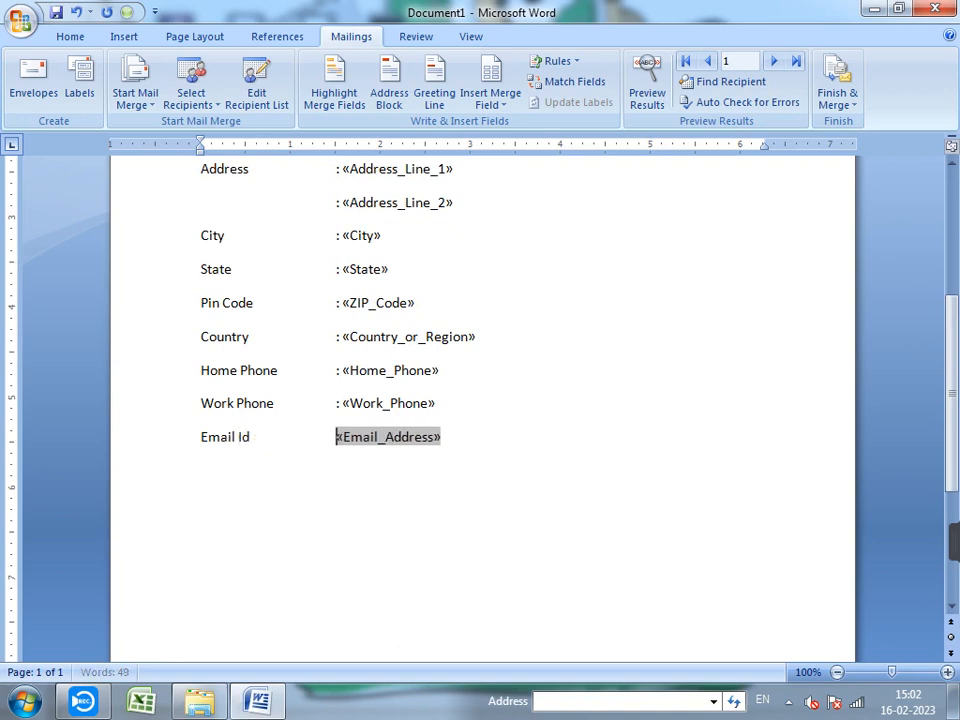
{"action": "type", "text": ":"}
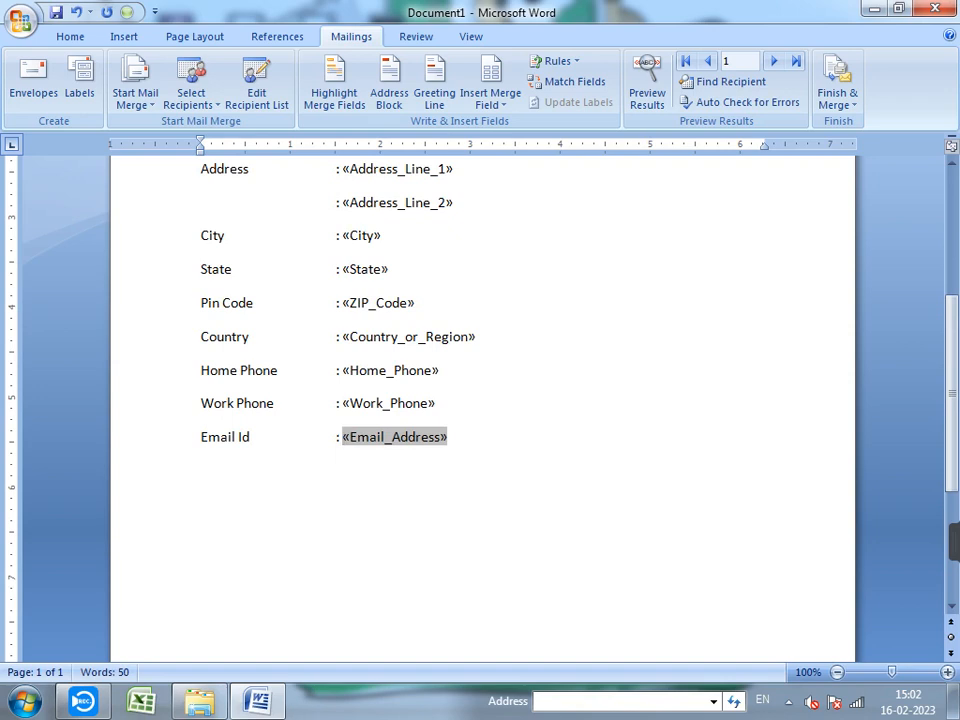
{"action": "scroll", "coordinate": [482, 408], "scroll_direction": "up", "scroll_amount": 5}
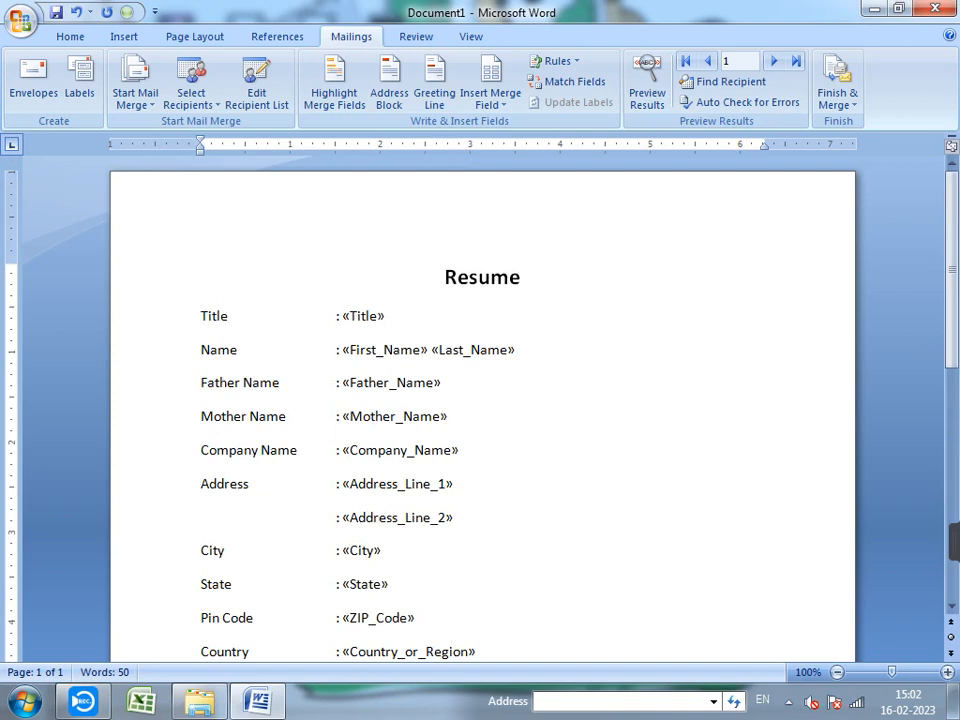
{"action": "scroll", "coordinate": [482, 408], "scroll_direction": "down", "scroll_amount": 5}
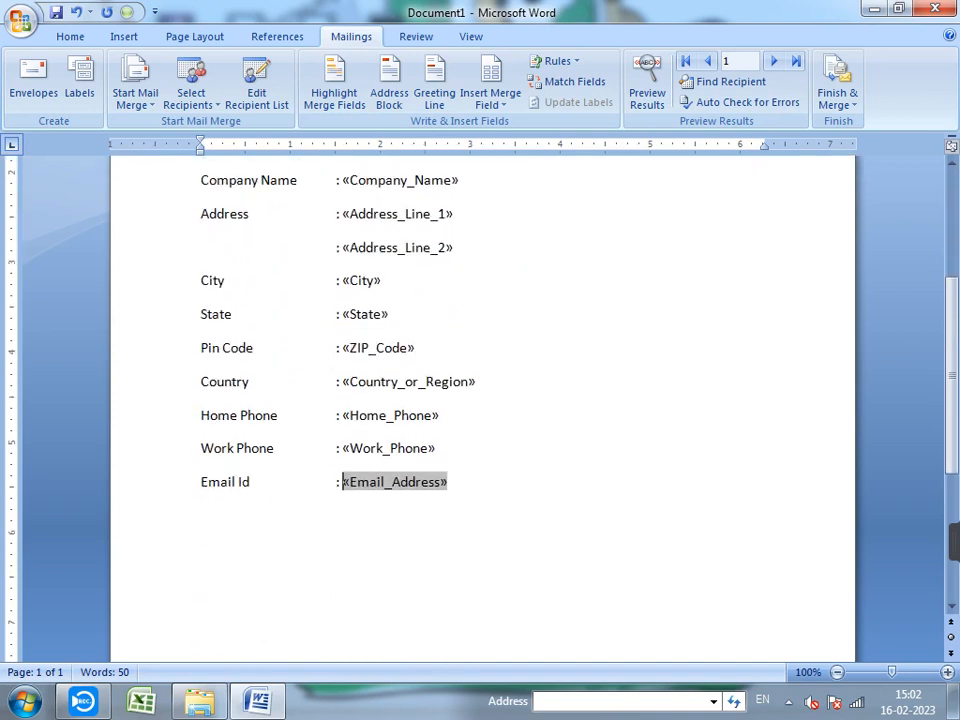
{"action": "scroll", "coordinate": [482, 408], "scroll_direction": "up", "scroll_amount": 4}
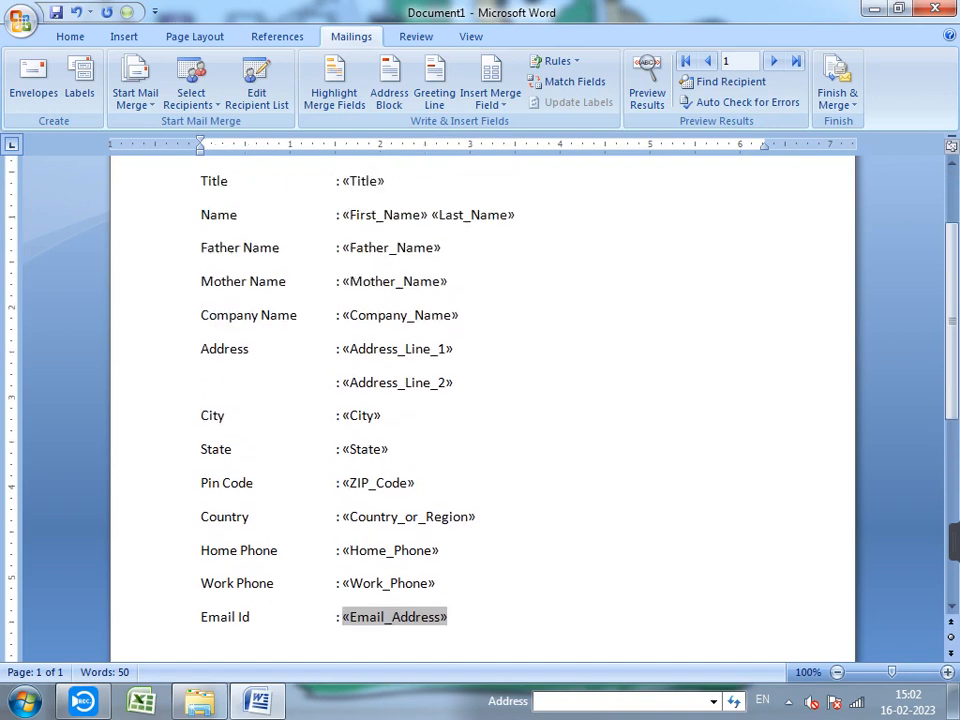
{"action": "left_click", "coordinate": [647, 88]}
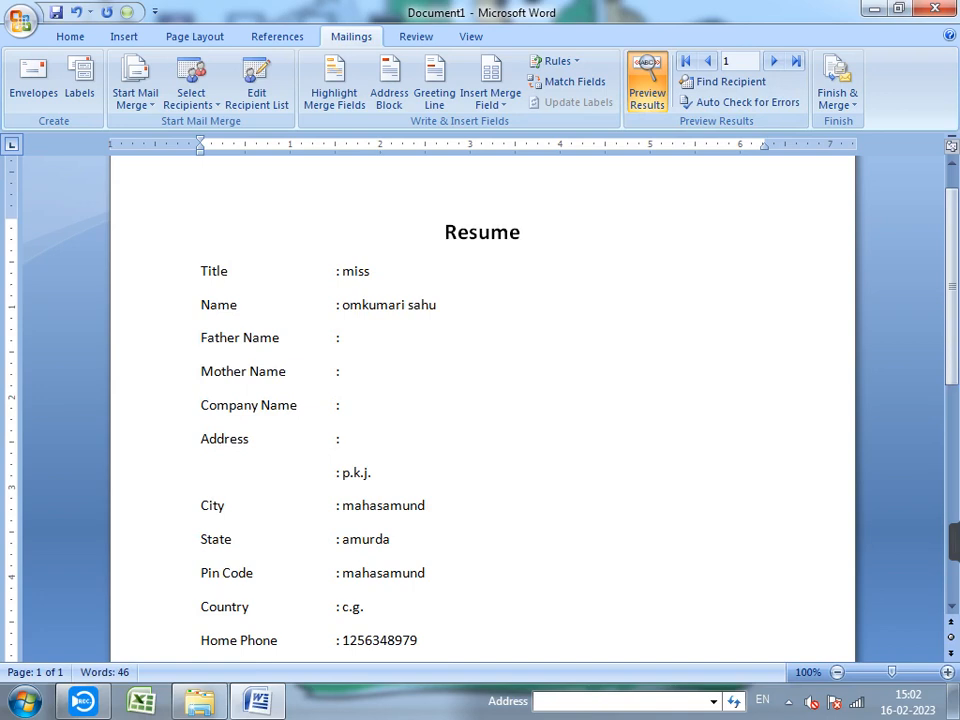
- Advance the preview four records, then jump to the last recipient
{"action": "scroll", "coordinate": [482, 400], "scroll_direction": "down", "scroll_amount": 1}
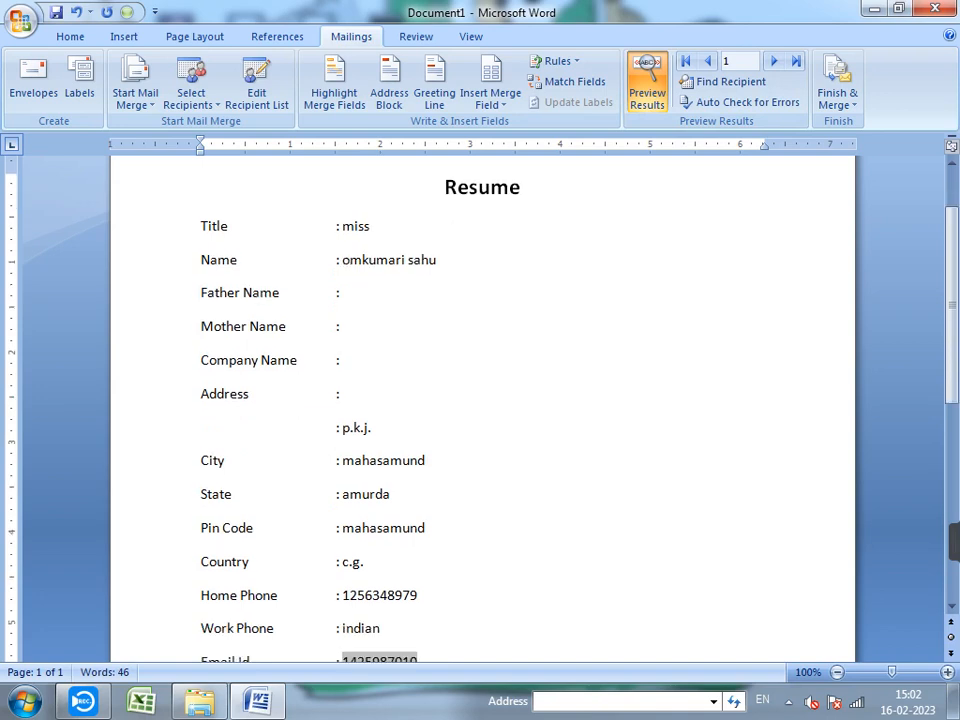
{"action": "scroll", "coordinate": [482, 400], "scroll_direction": "down", "scroll_amount": 1}
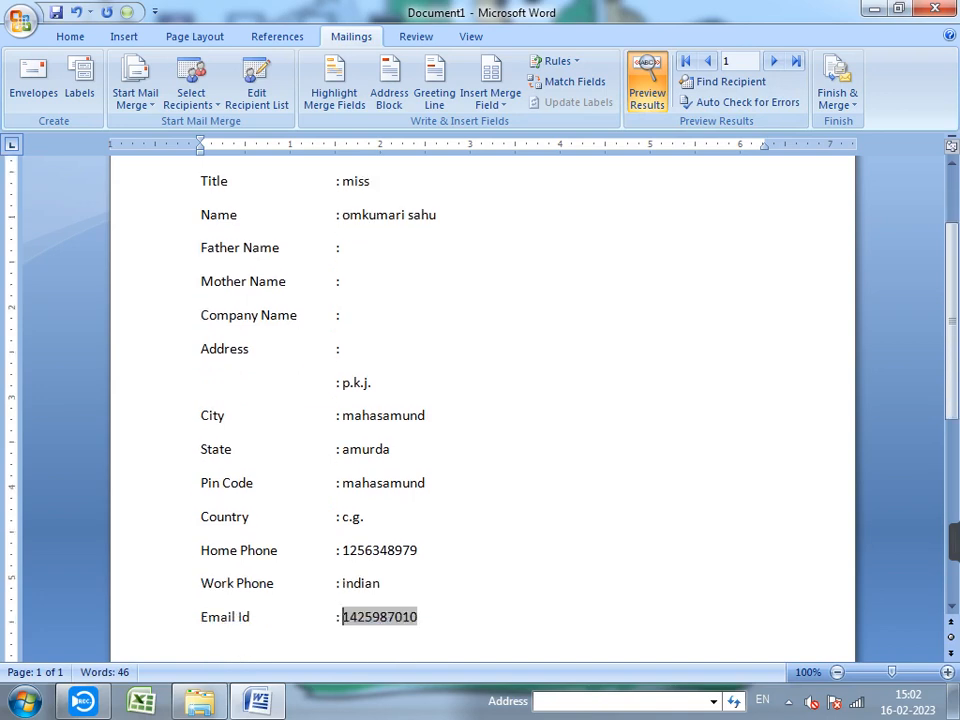
{"action": "scroll", "coordinate": [482, 400], "scroll_direction": "up", "scroll_amount": 3}
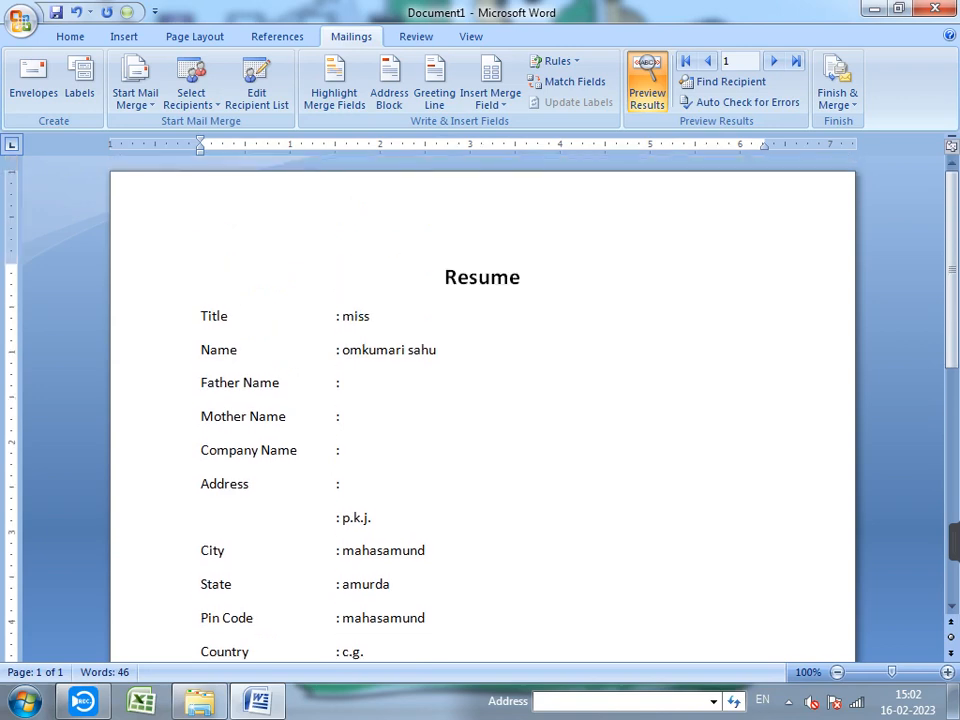
{"action": "left_click", "coordinate": [773, 61]}
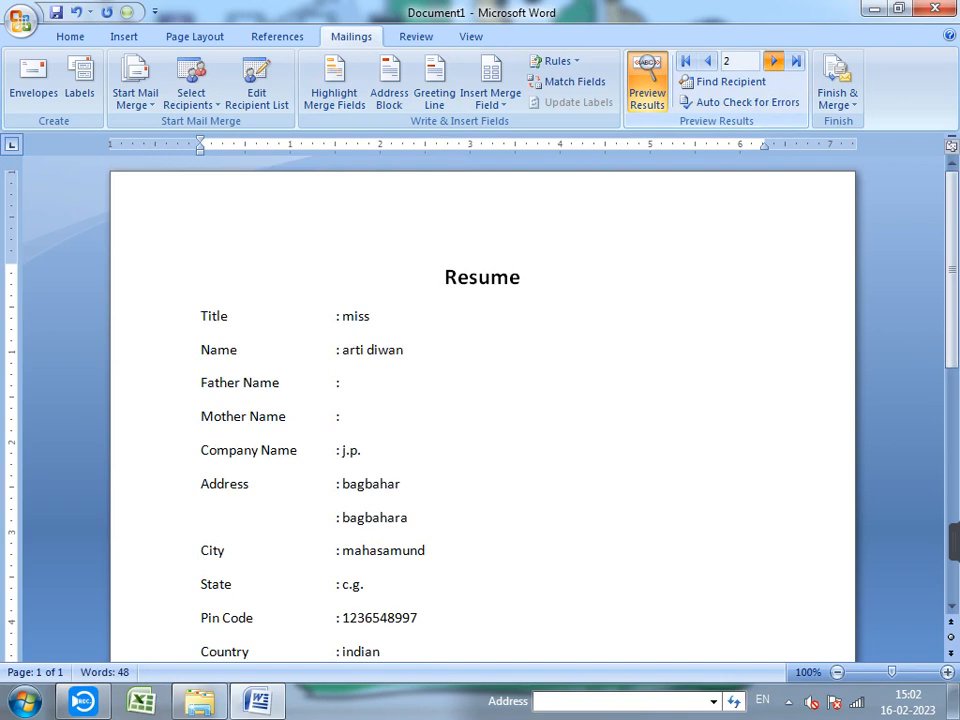
{"action": "left_click", "coordinate": [773, 61]}
{"action": "left_click", "coordinate": [773, 61]}
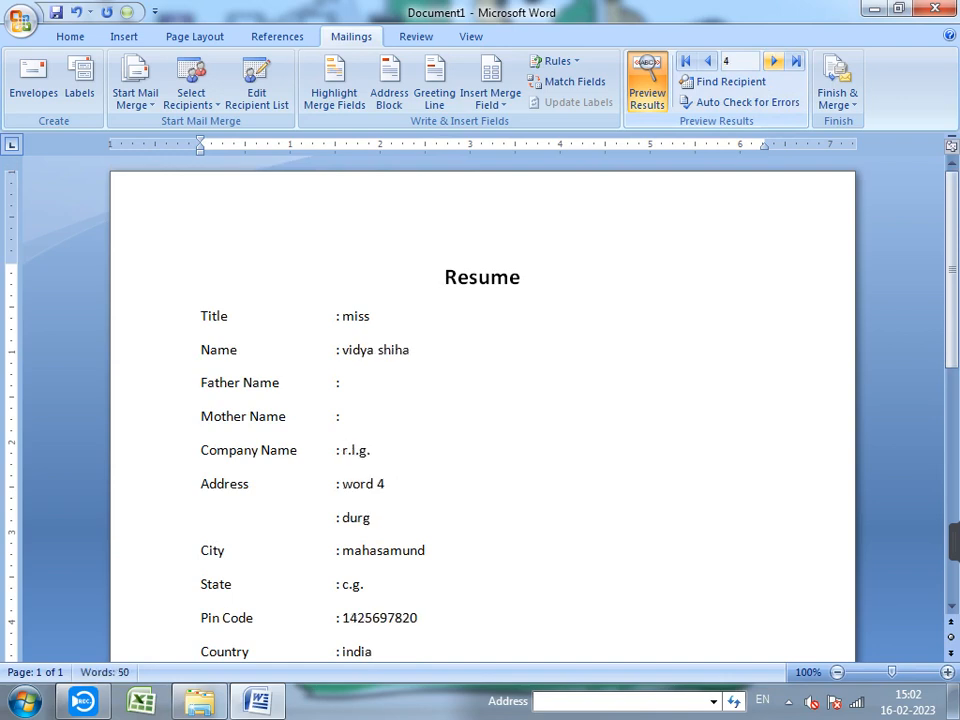
{"action": "left_click", "coordinate": [773, 61]}
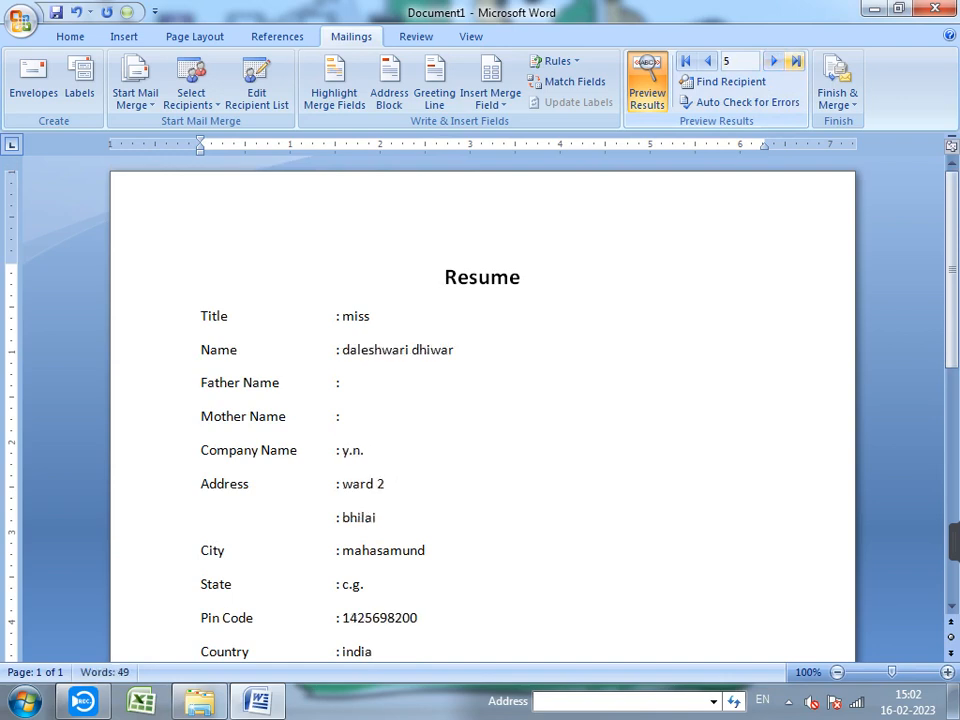
{"action": "left_click", "coordinate": [796, 61]}
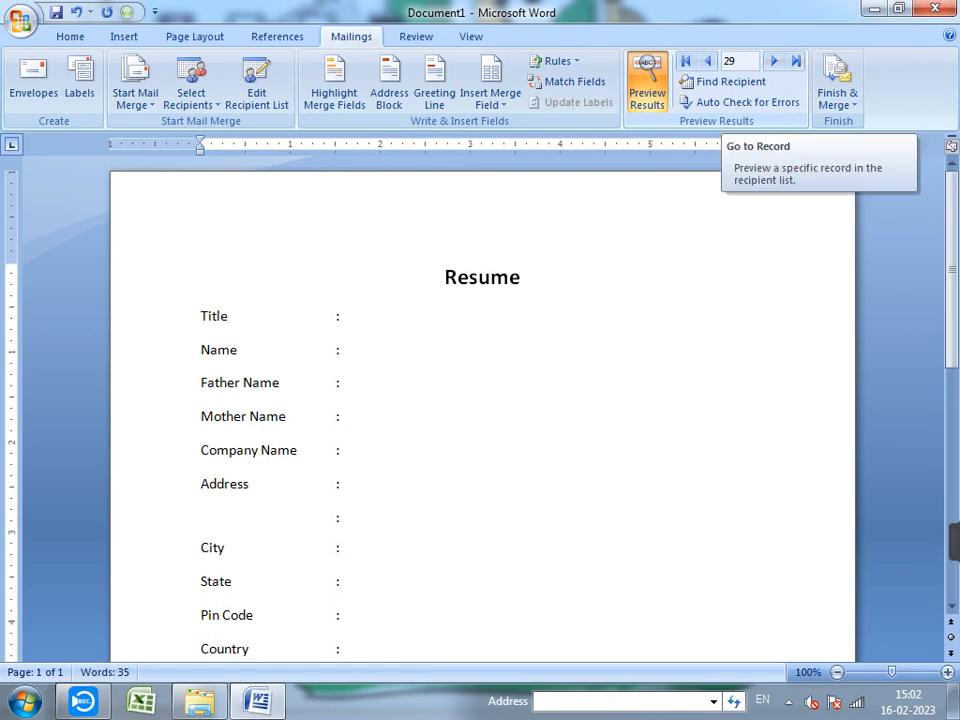
- Jump to the first record, back to the last, then step back to record 28
{"action": "scroll", "coordinate": [480, 400], "scroll_direction": "down", "scroll_amount": 3}
{"action": "scroll", "coordinate": [480, 400], "scroll_direction": "up", "scroll_amount": 3}
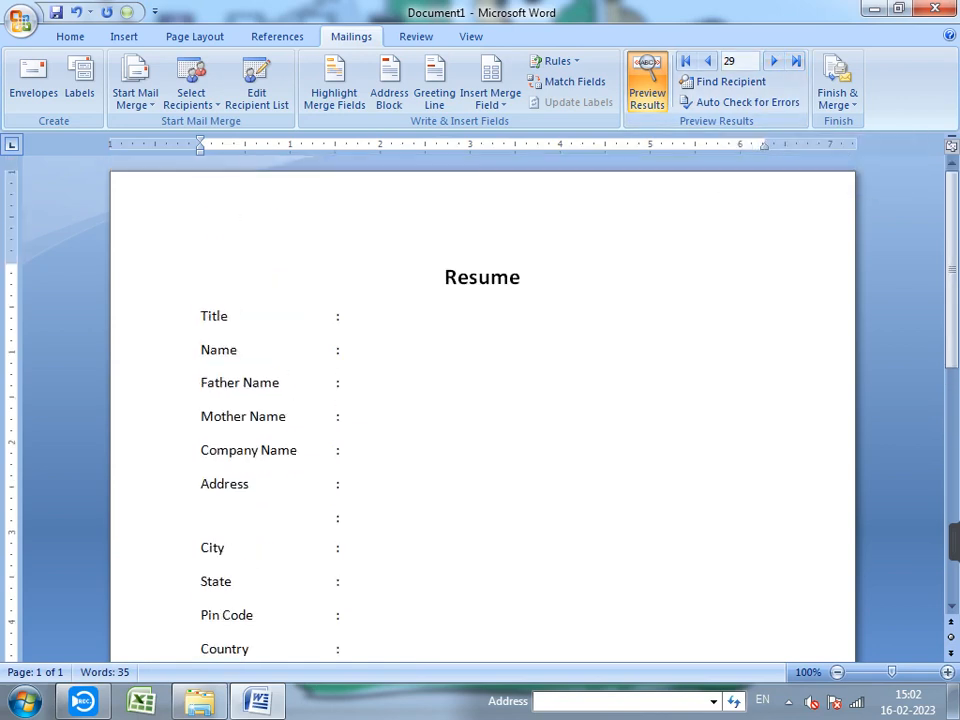
{"action": "left_click", "coordinate": [685, 61]}
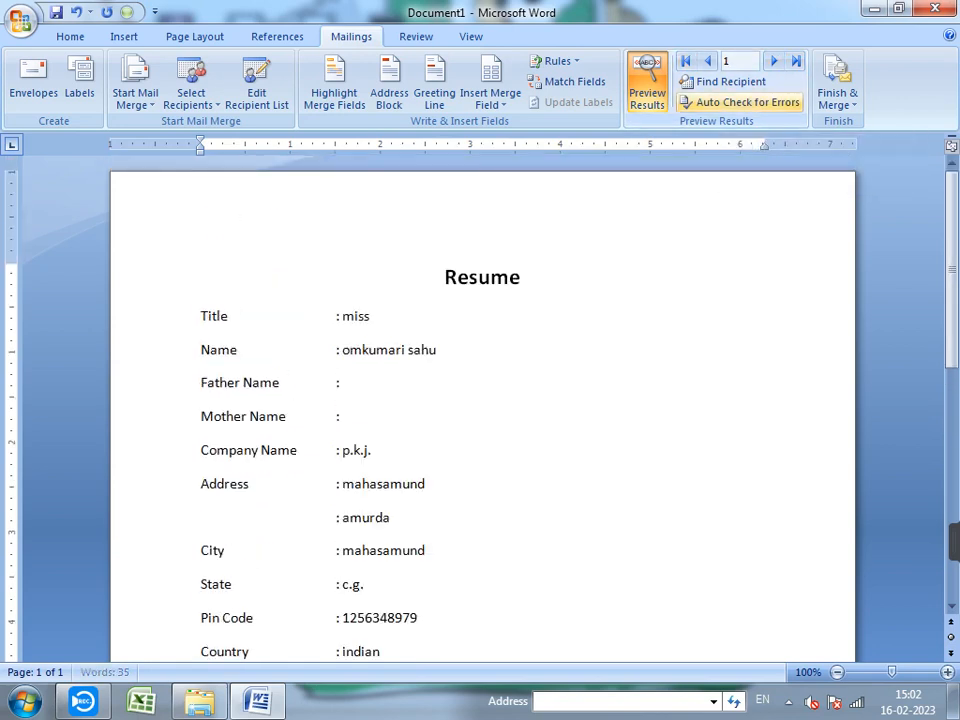
{"action": "left_click", "coordinate": [796, 61]}
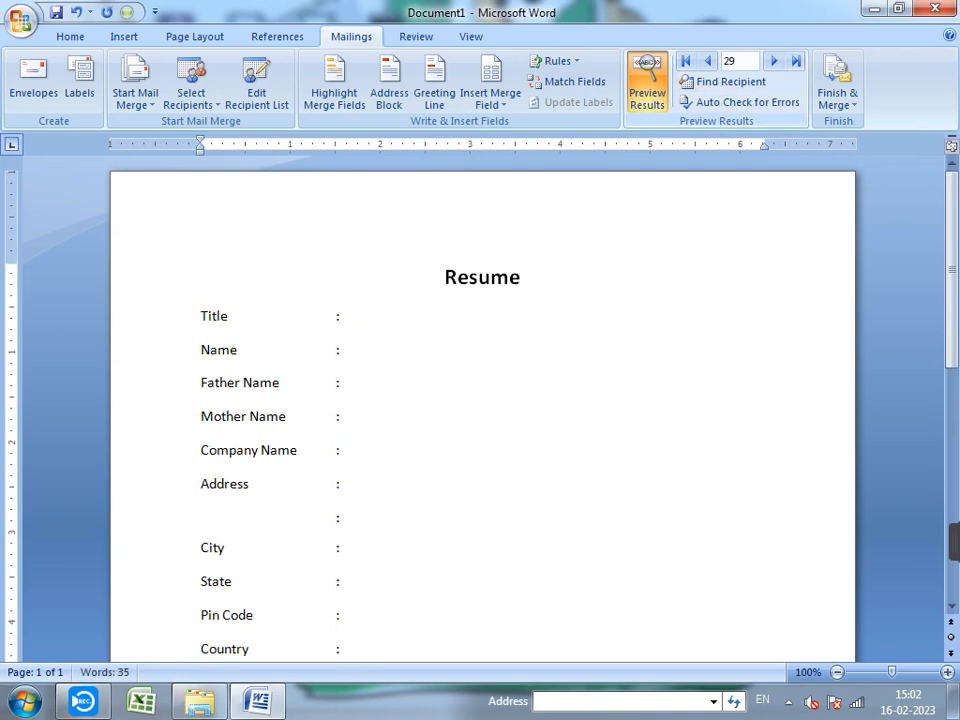
{"action": "left_click", "coordinate": [706, 61]}
{"action": "scroll", "coordinate": [480, 400], "scroll_direction": "down", "scroll_amount": 1}
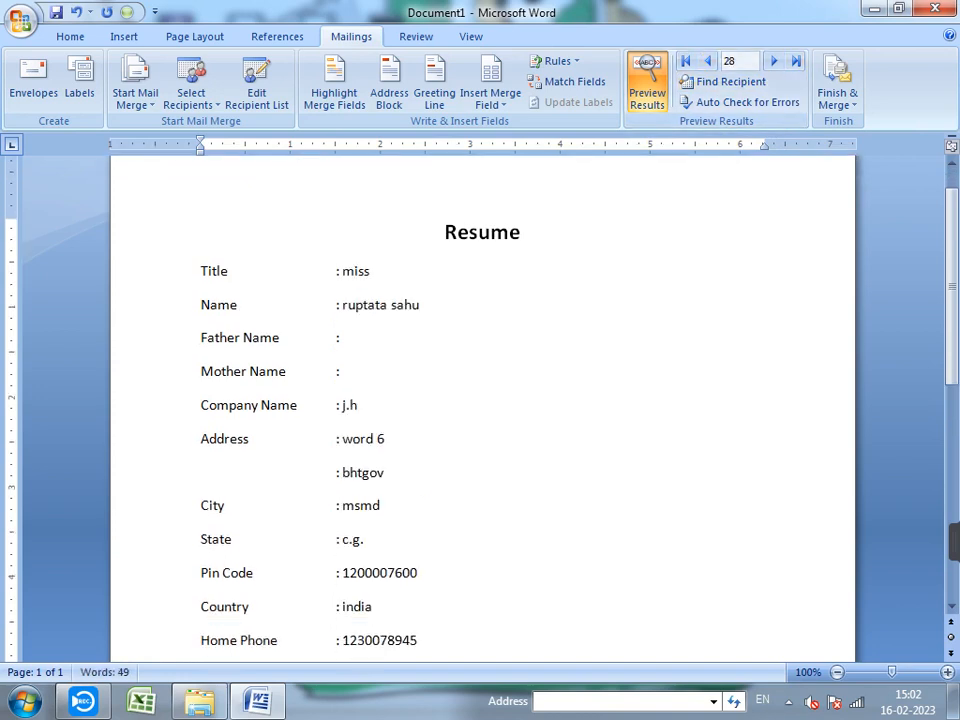
{"action": "scroll", "coordinate": [480, 400], "scroll_direction": "down", "scroll_amount": 5}
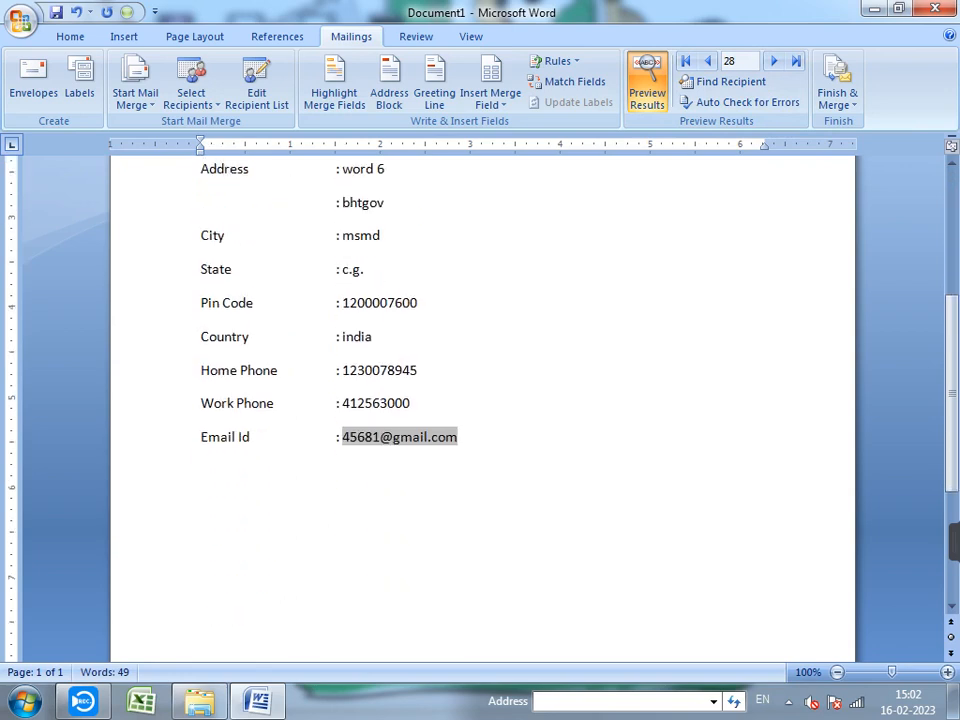
{"action": "scroll", "coordinate": [480, 400], "scroll_direction": "up", "scroll_amount": 6}
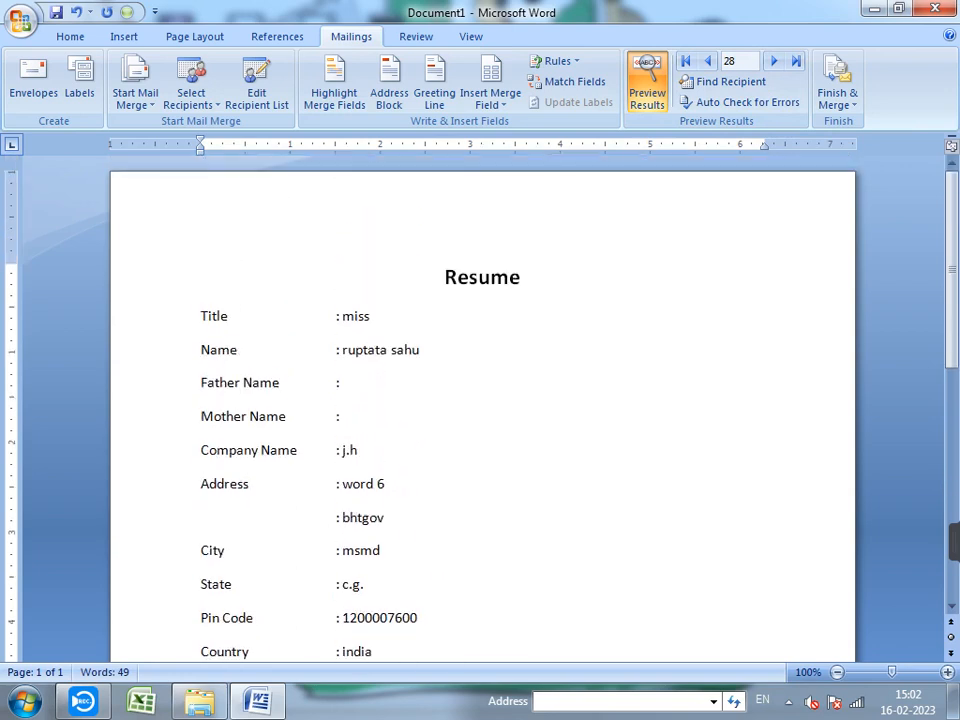
- Use Find Recipient to search for a recipient by name, moving the search box aside
{"action": "scroll", "coordinate": [480, 400], "scroll_direction": "down", "scroll_amount": 5}
{"action": "scroll", "coordinate": [480, 400], "scroll_direction": "up", "scroll_amount": 5}
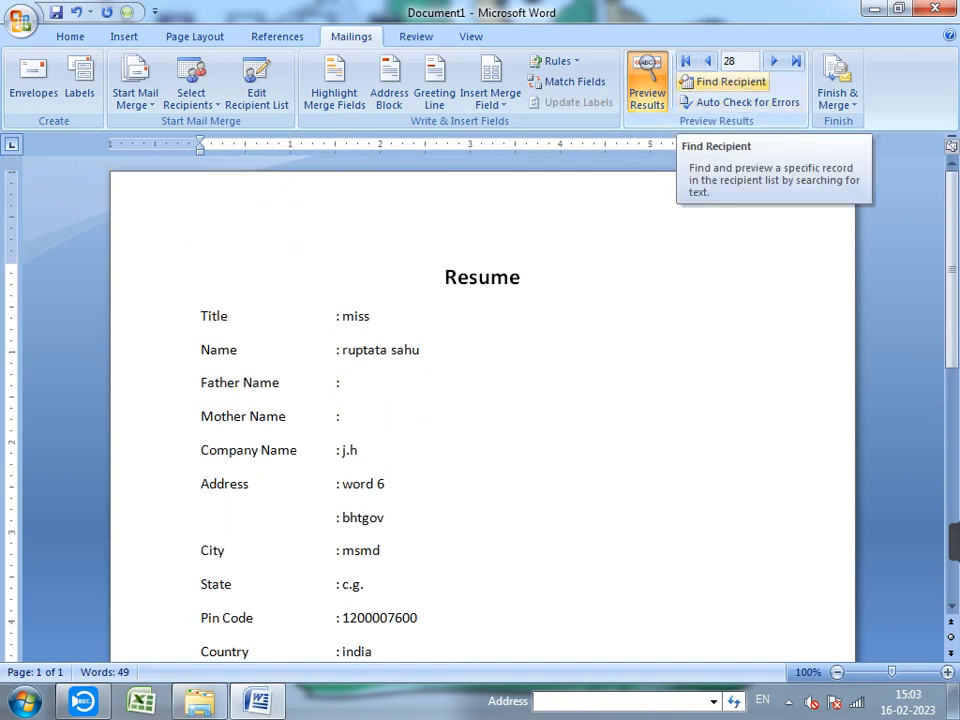
{"action": "left_click", "coordinate": [722, 82]}
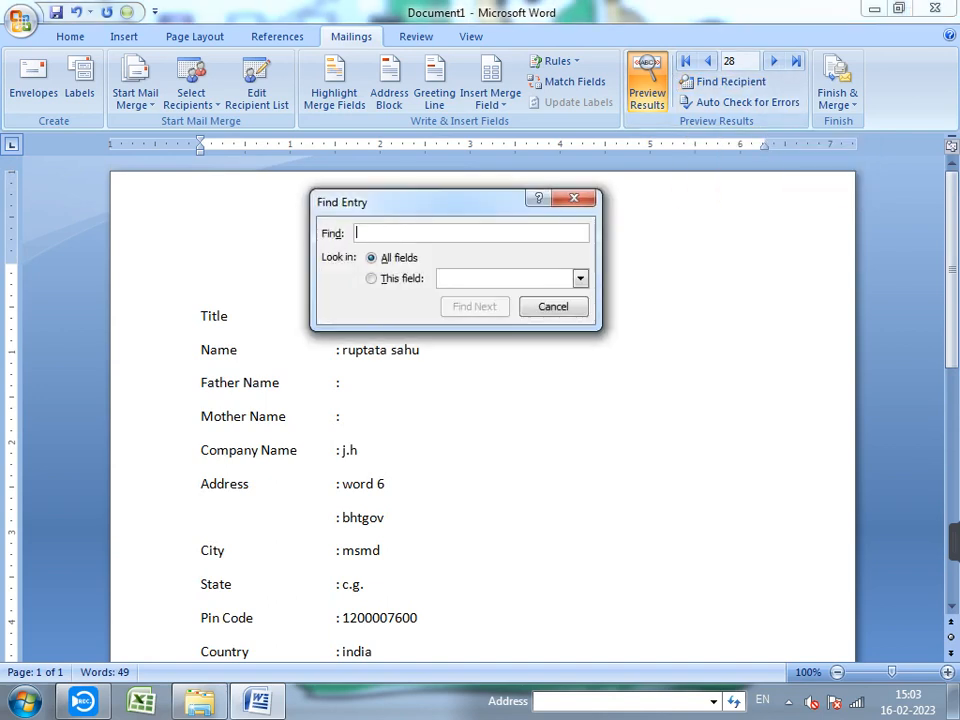
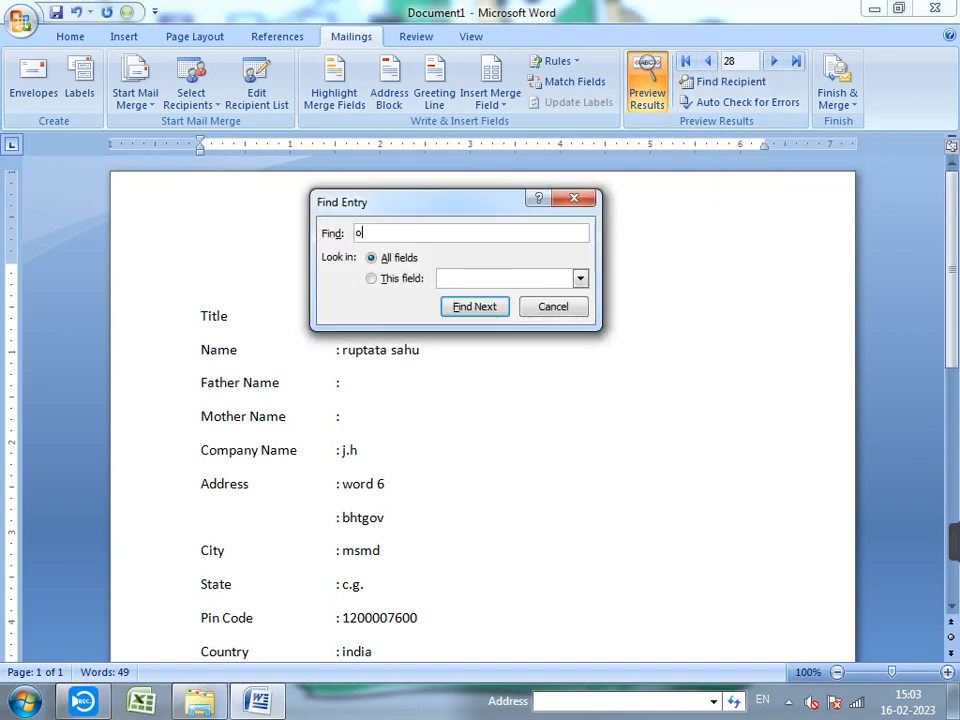
{"action": "key", "text": "Return"}
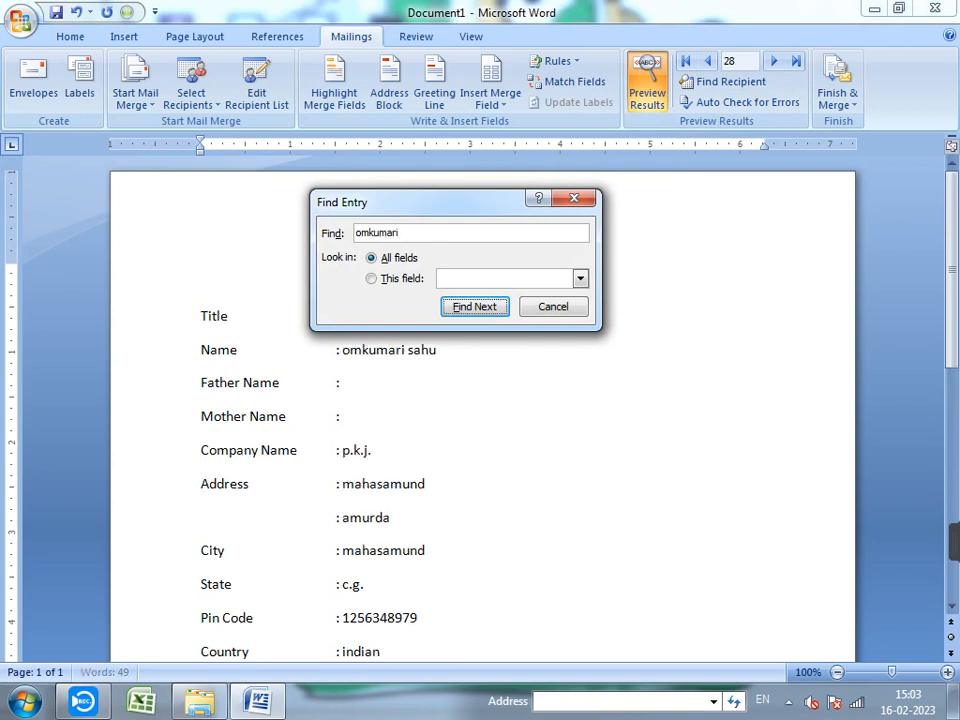
{"action": "left_click_drag", "start_coordinate": [440, 202], "coordinate": [700, 213]}
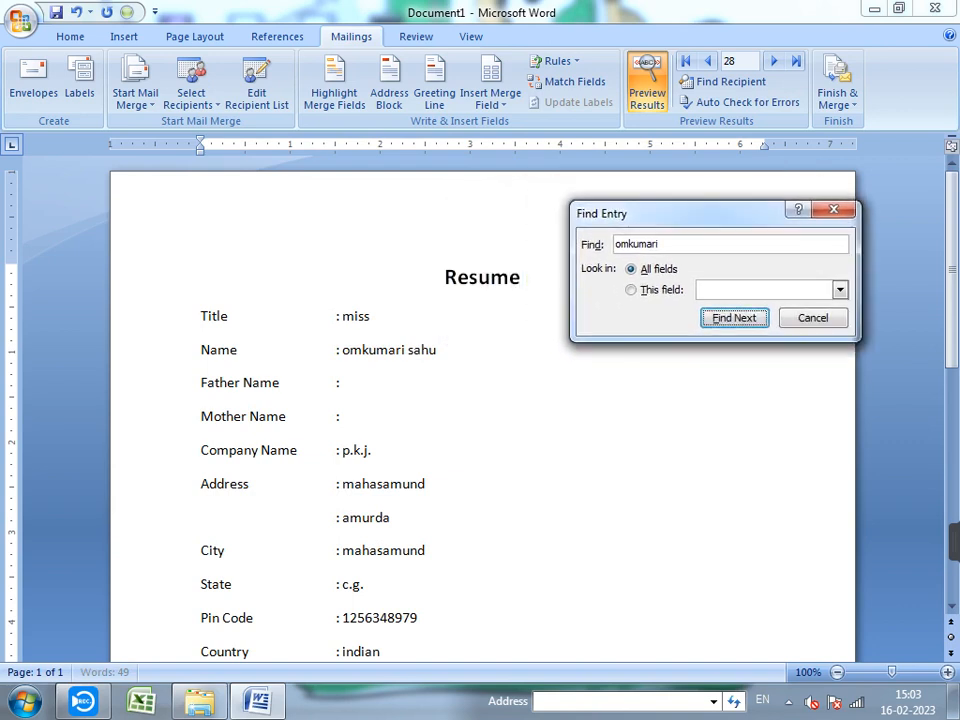
- Search for a second recipient's name, reaching record 11, and close the search to check their details
{"action": "double_click", "coordinate": [660, 244]}
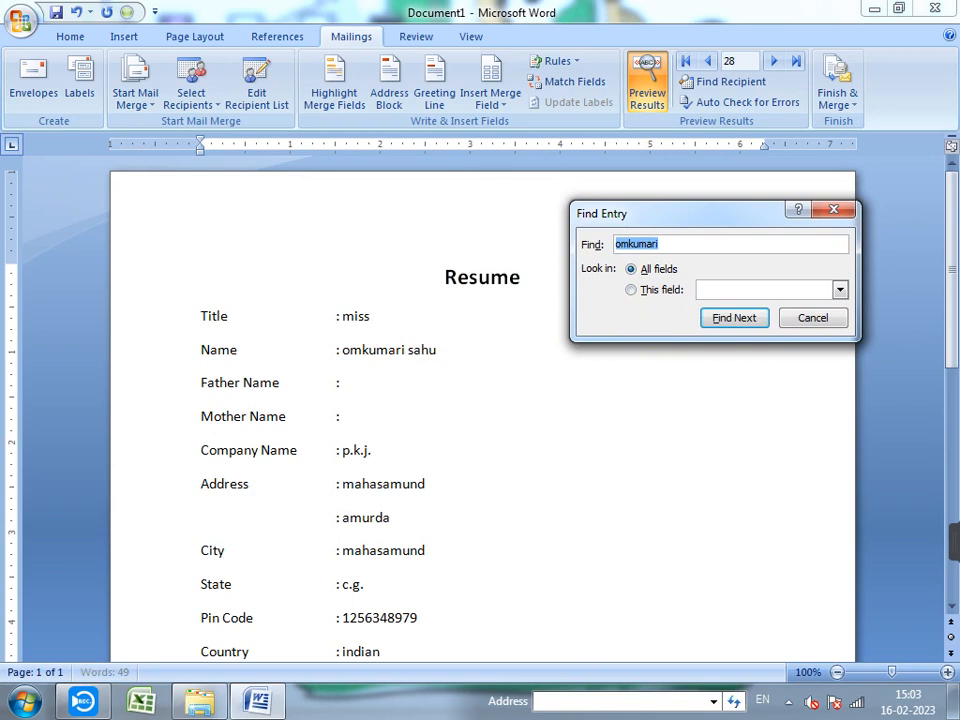
{"action": "type", "text": "jyoti"}
{"action": "key", "text": "Return"}
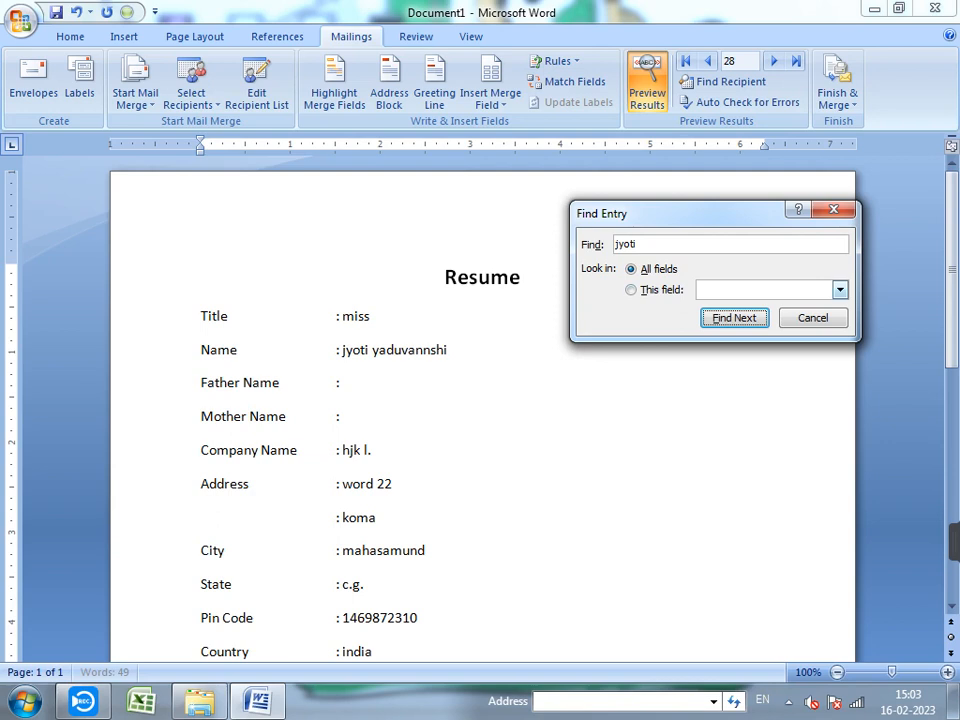
{"action": "left_click", "coordinate": [834, 210]}
{"action": "scroll", "coordinate": [482, 410], "scroll_direction": "down", "scroll_amount": 7}
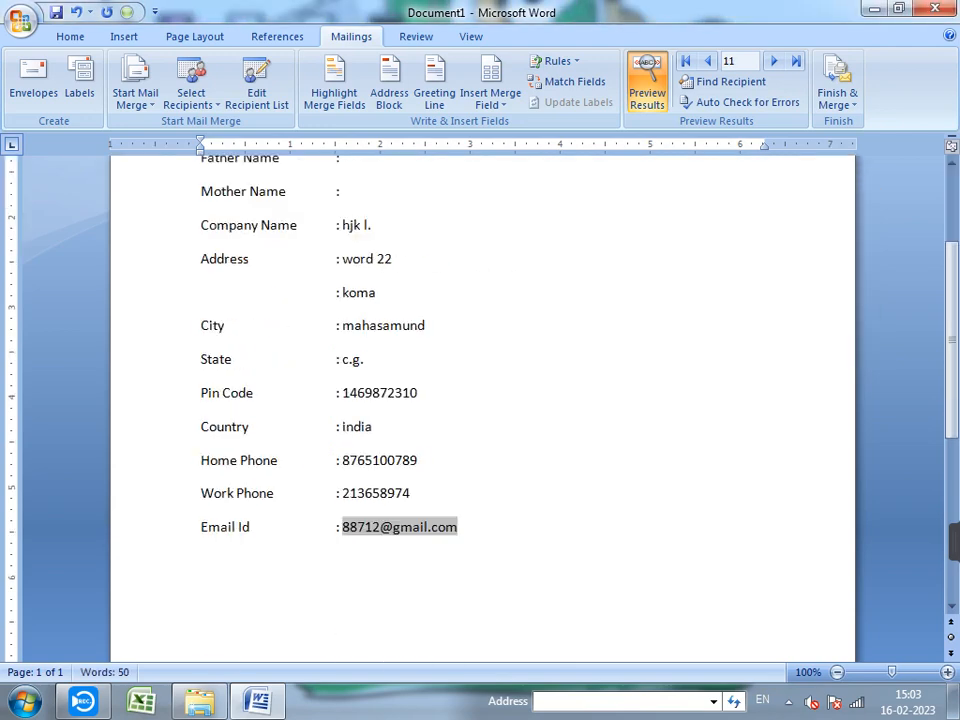
{"action": "left_click", "coordinate": [459, 437]}
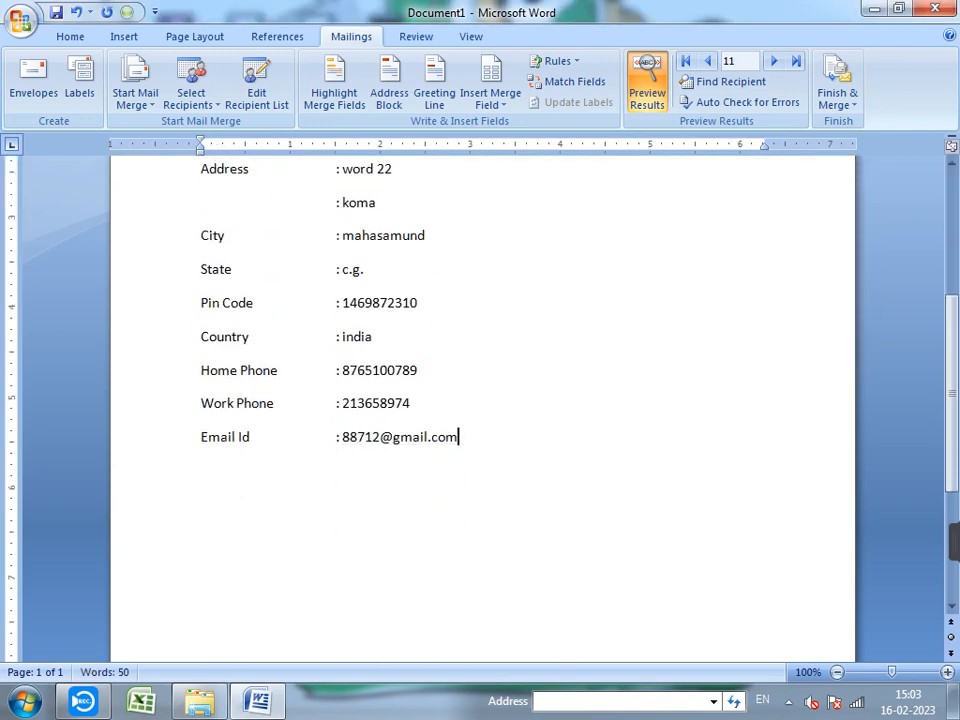
{"action": "scroll", "coordinate": [482, 410], "scroll_direction": "up", "scroll_amount": 5}
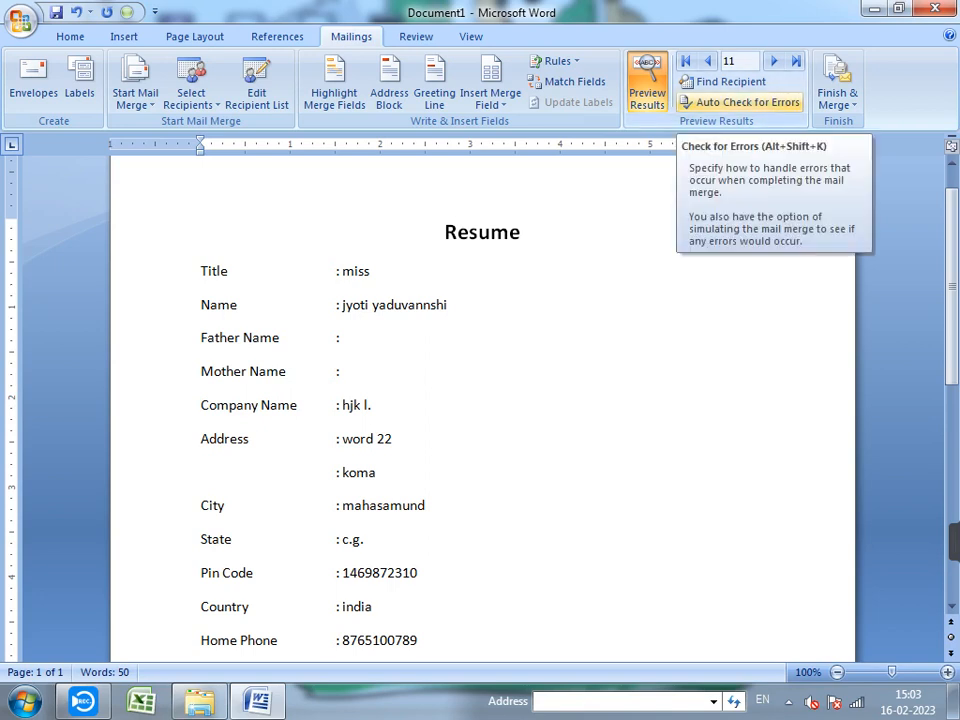
- Complete the merge into a new document, producing the 29-page Letters1
{"action": "left_click", "coordinate": [745, 102]}
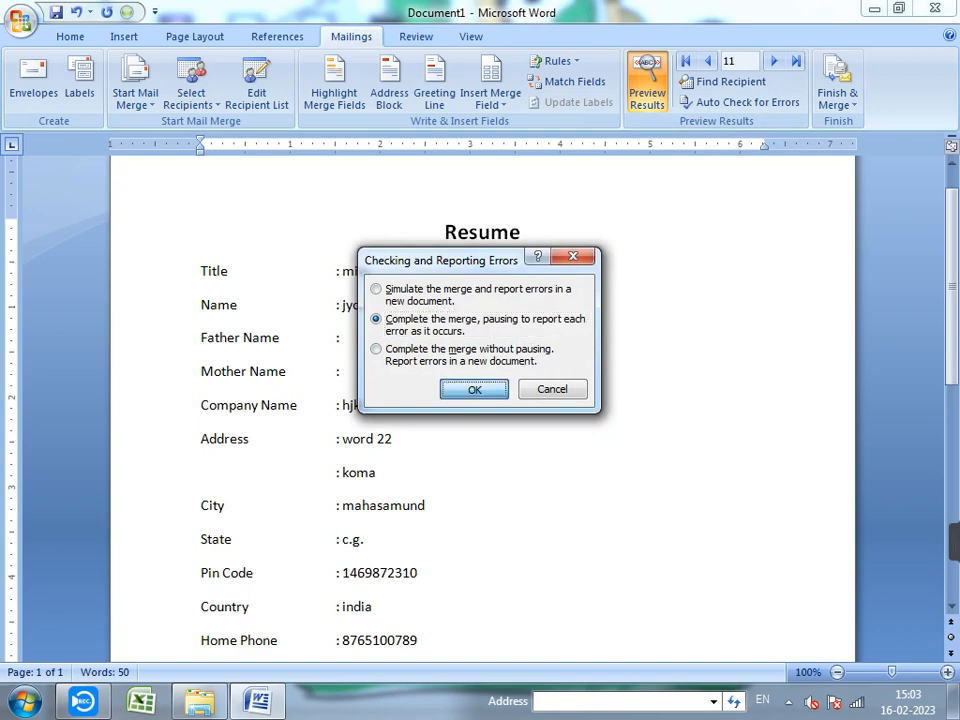
{"action": "left_click", "coordinate": [473, 389]}
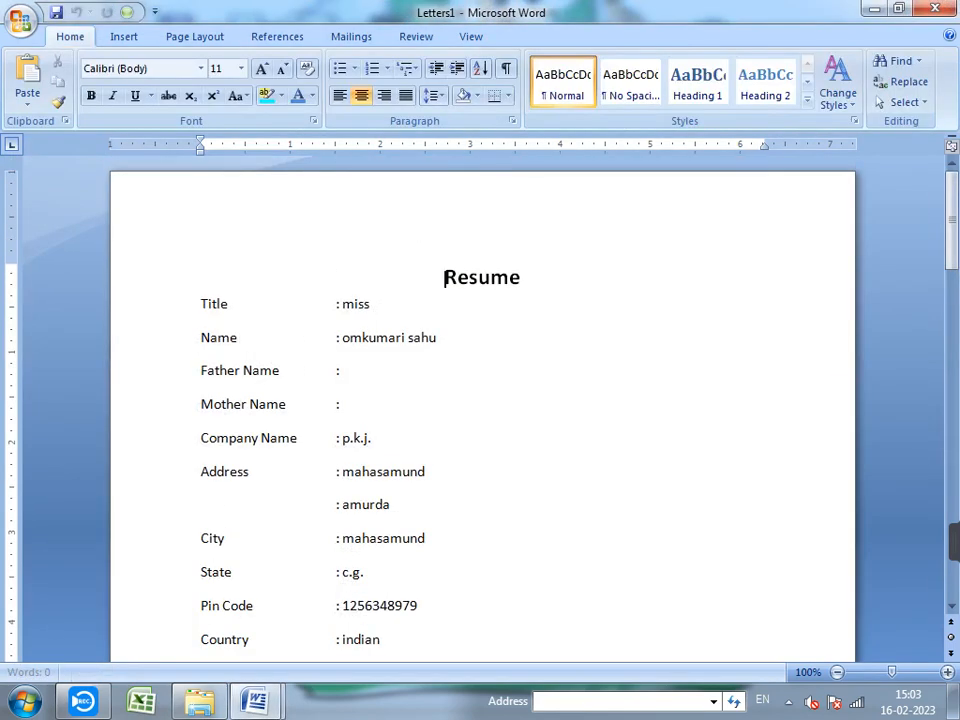
{"action": "scroll", "coordinate": [476, 400], "scroll_direction": "down", "scroll_amount": 1}
{"action": "scroll", "coordinate": [480, 400], "scroll_direction": "up", "scroll_amount": 3}
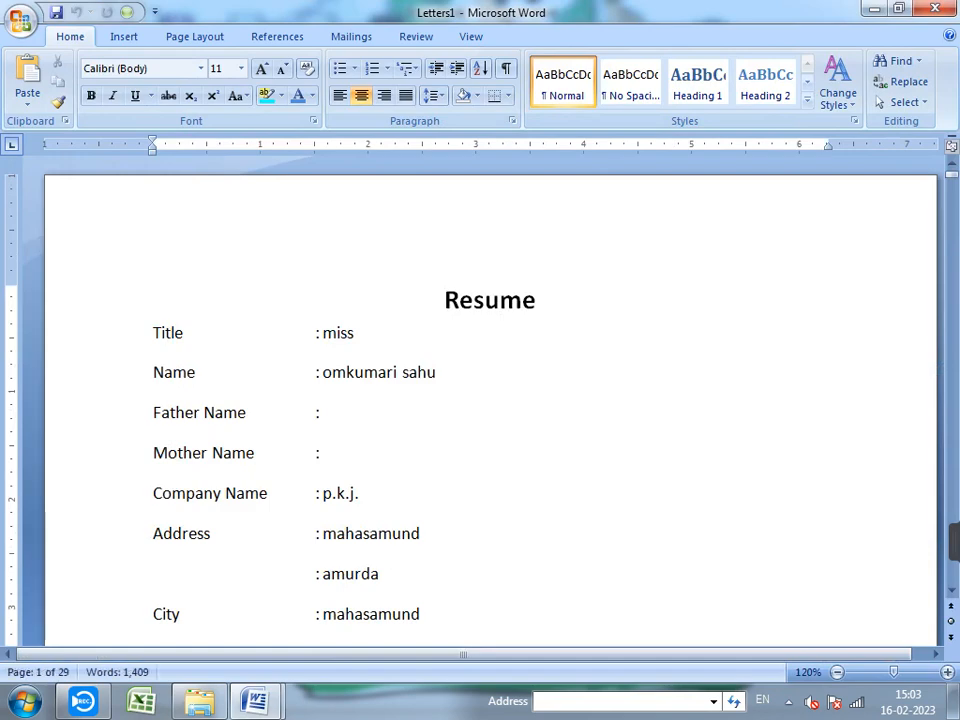
{"action": "scroll", "coordinate": [445, 301], "scroll_direction": "down", "scroll_amount": 12}
{"action": "scroll", "coordinate": [490, 400], "scroll_direction": "down", "scroll_amount": 8}
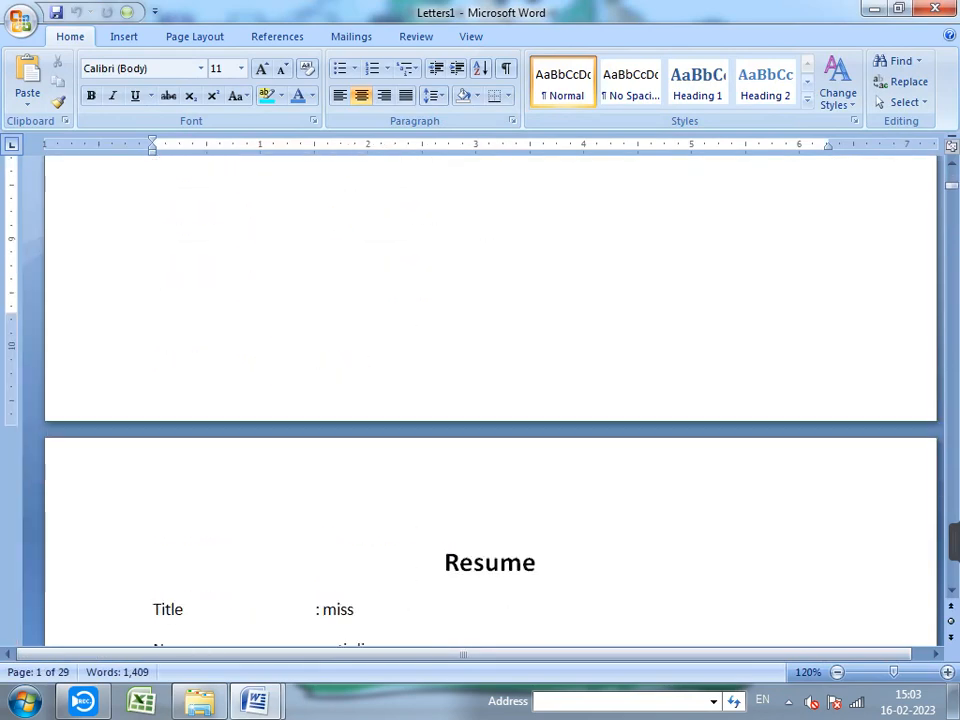
{"action": "scroll", "coordinate": [490, 400], "scroll_direction": "down", "scroll_amount": 15}
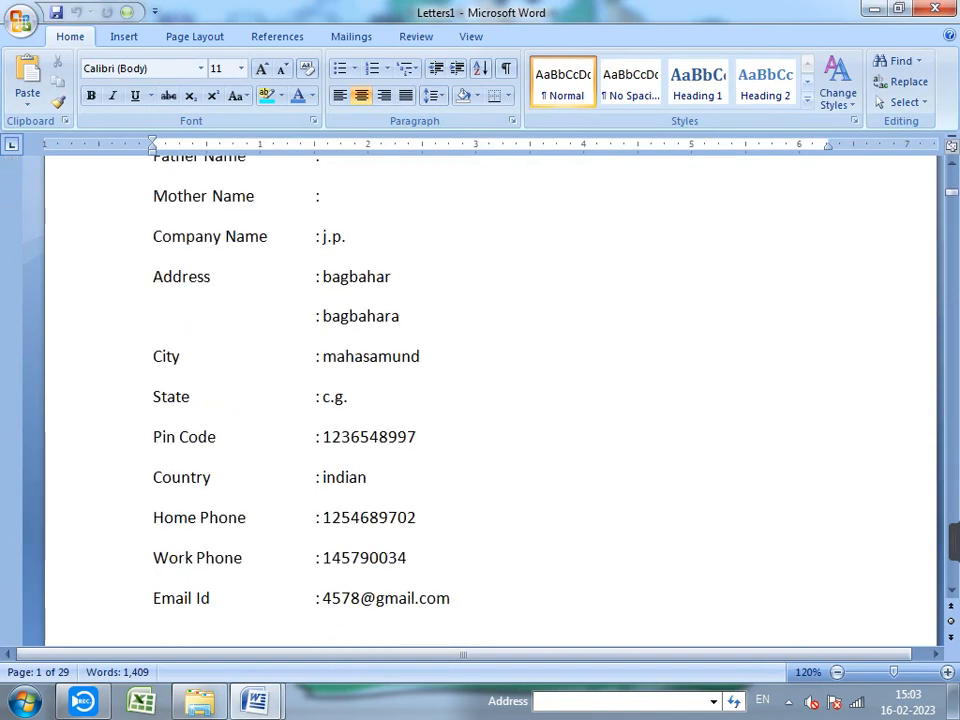
- Review the merged resumes in Letters1, then close it without saving
{"action": "scroll", "coordinate": [490, 400], "scroll_direction": "down", "scroll_amount": 15}
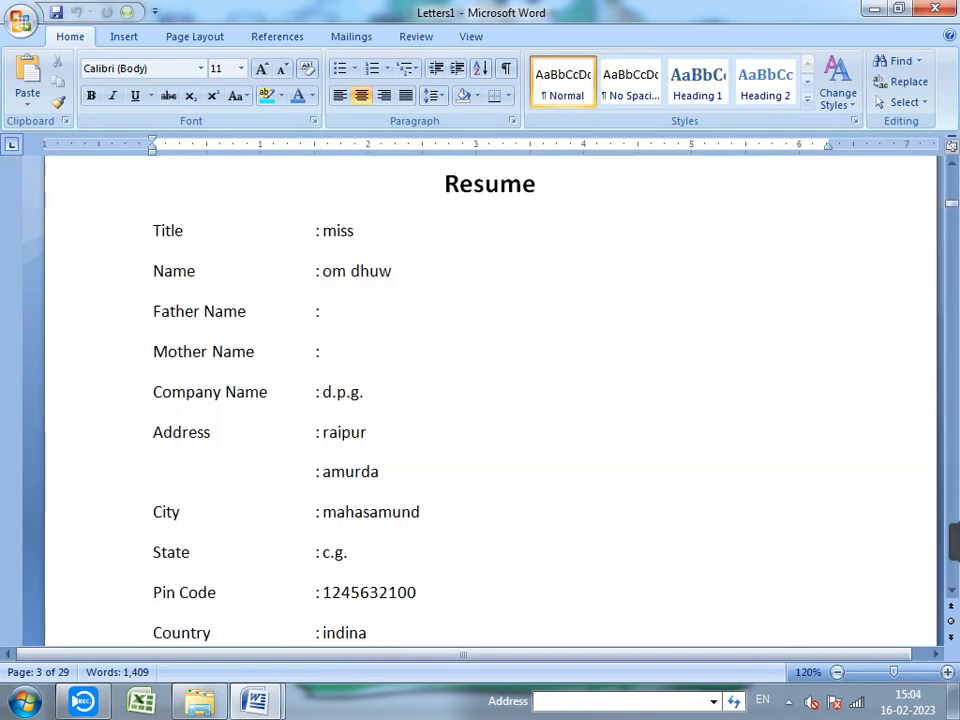
{"action": "scroll", "coordinate": [490, 400], "scroll_direction": "down", "scroll_amount": 8}
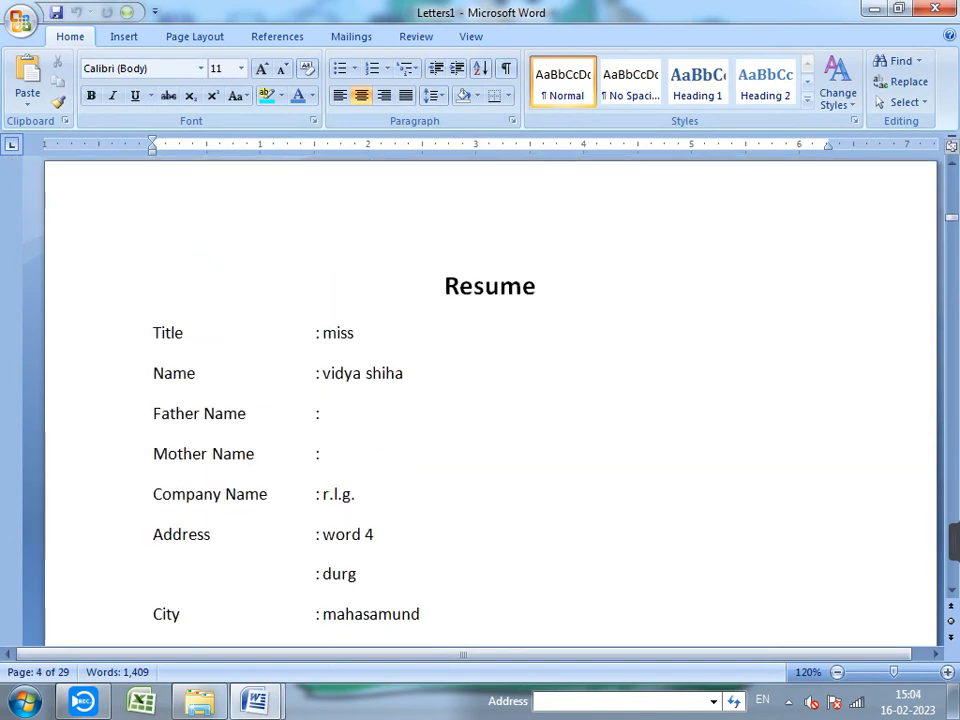
{"action": "scroll", "coordinate": [490, 400], "scroll_direction": "down", "scroll_amount": 7}
{"action": "scroll", "coordinate": [490, 400], "scroll_direction": "down", "scroll_amount": 4}
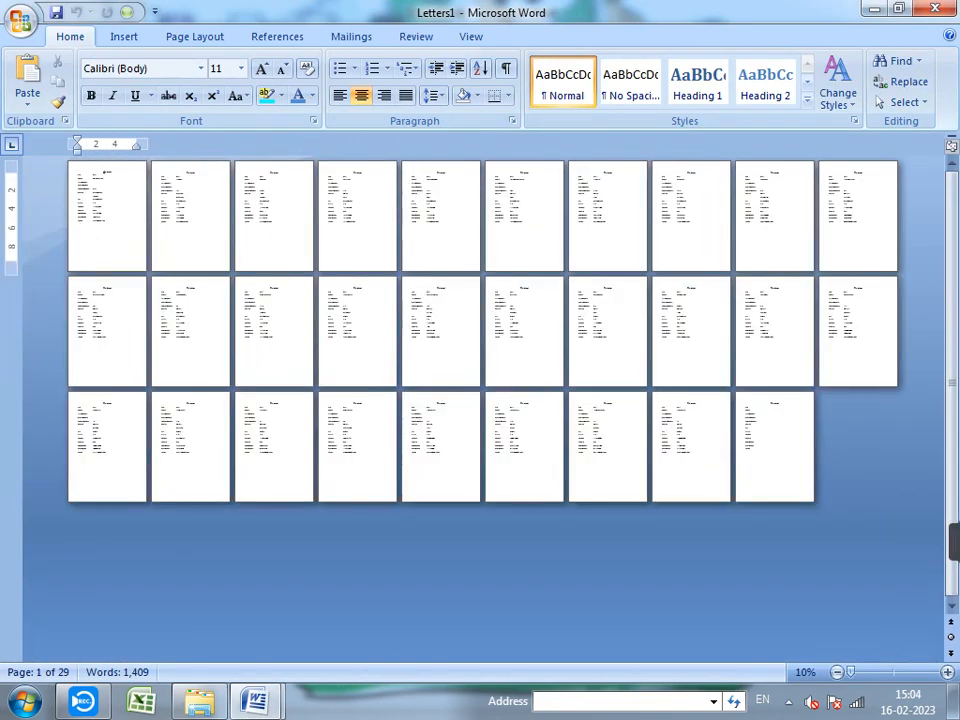
{"action": "scroll", "coordinate": [480, 400], "scroll_direction": "up", "scroll_amount": 7}
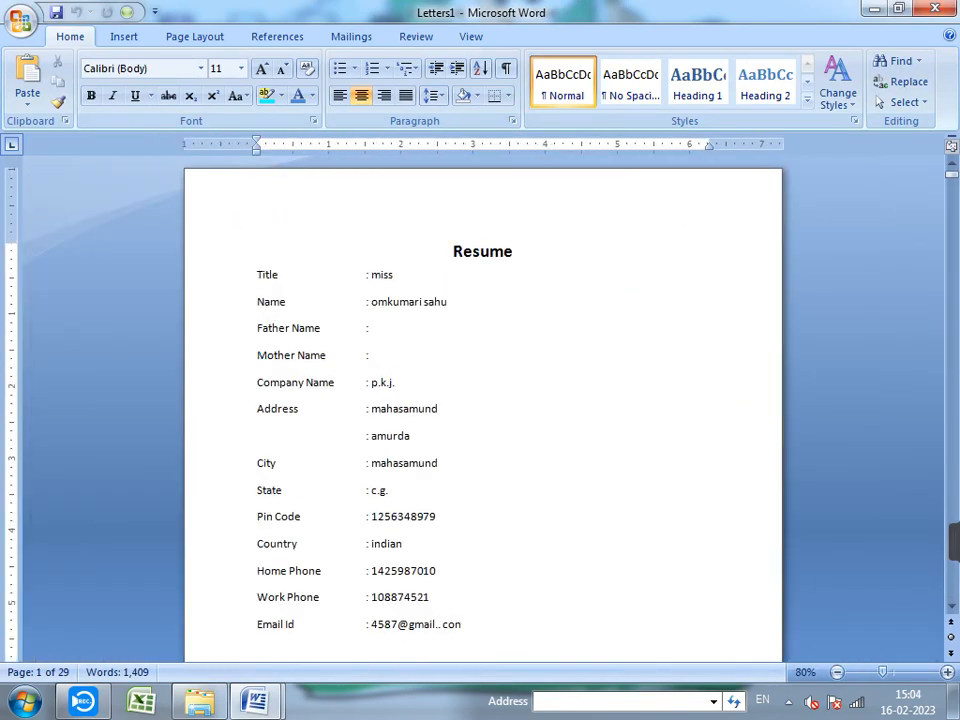
{"action": "scroll", "coordinate": [480, 400], "scroll_direction": "up", "scroll_amount": 4}
{"action": "scroll", "coordinate": [480, 400], "scroll_direction": "down", "scroll_amount": 2}
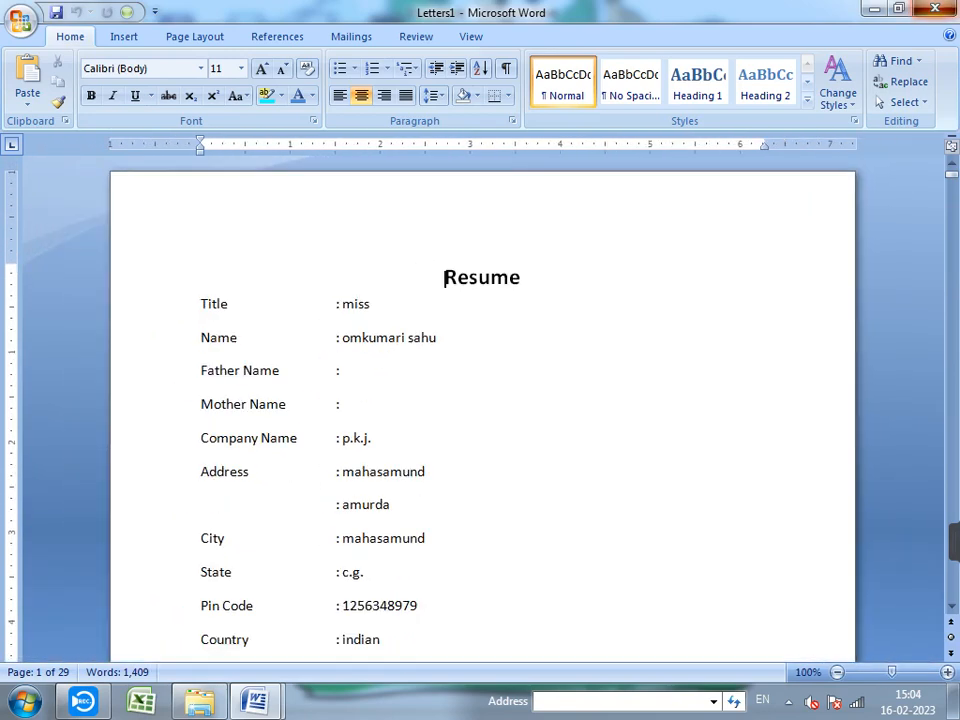
{"action": "left_click", "coordinate": [935, 8]}
{"action": "key", "text": "n"}
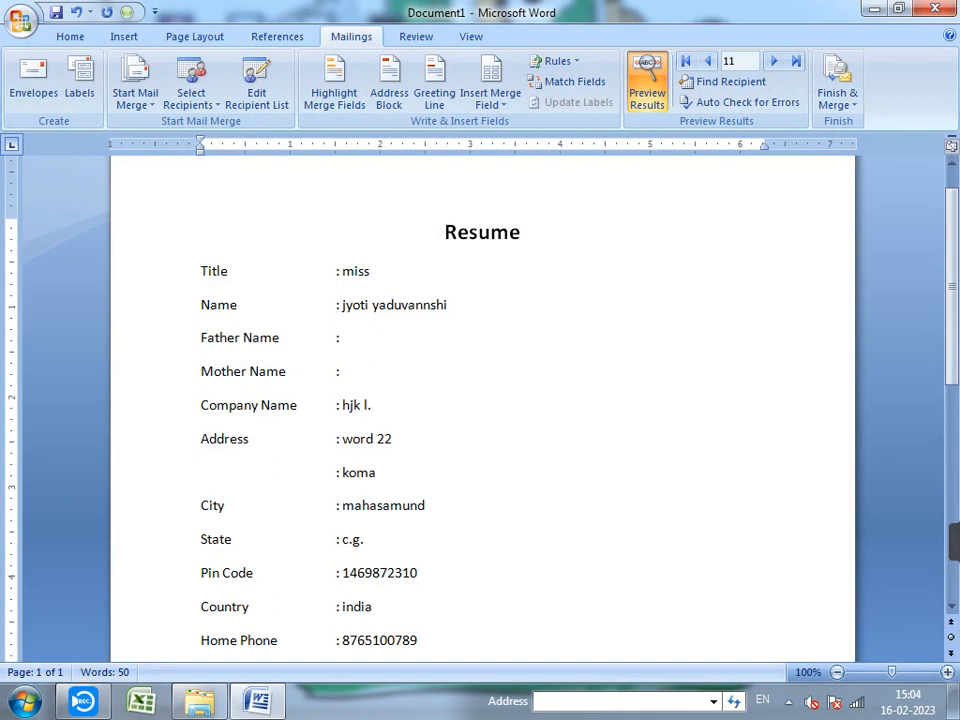
- Send the merge as HTML e-mail messages to Email_Address for records 4 through 10
{"action": "left_click", "coordinate": [837, 92]}
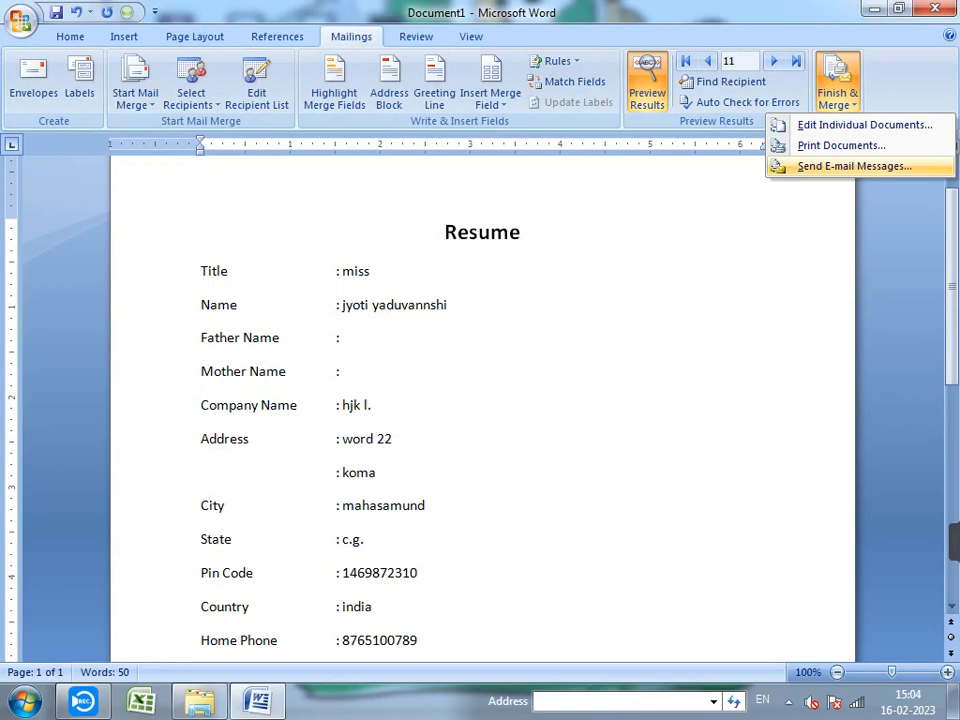
{"action": "left_click", "coordinate": [853, 166]}
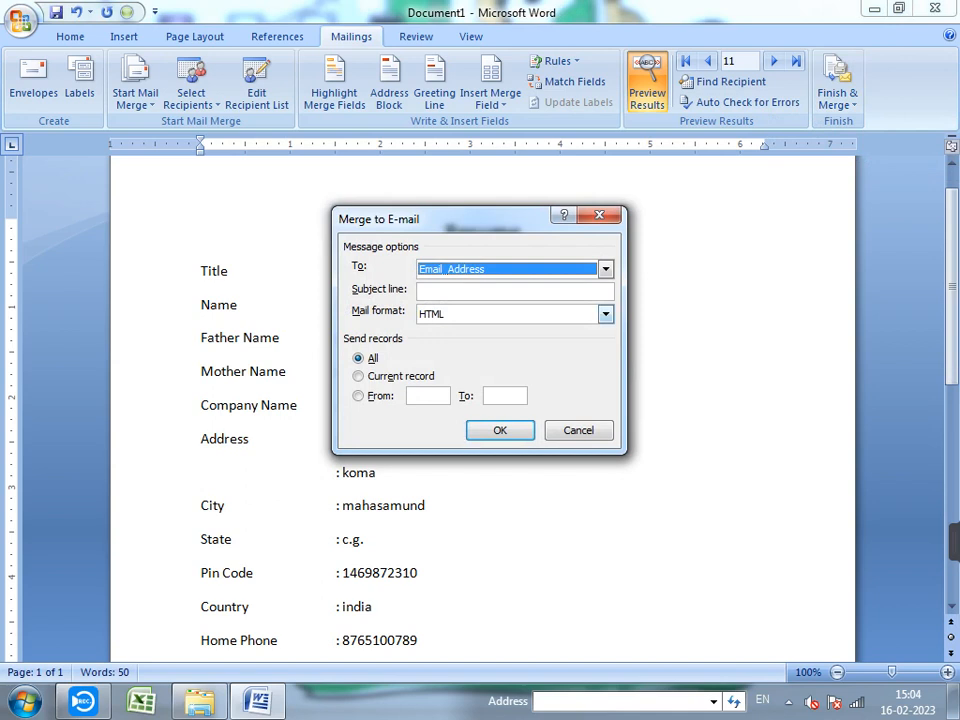
{"action": "left_click_drag", "start_coordinate": [455, 218], "coordinate": [666, 202]}
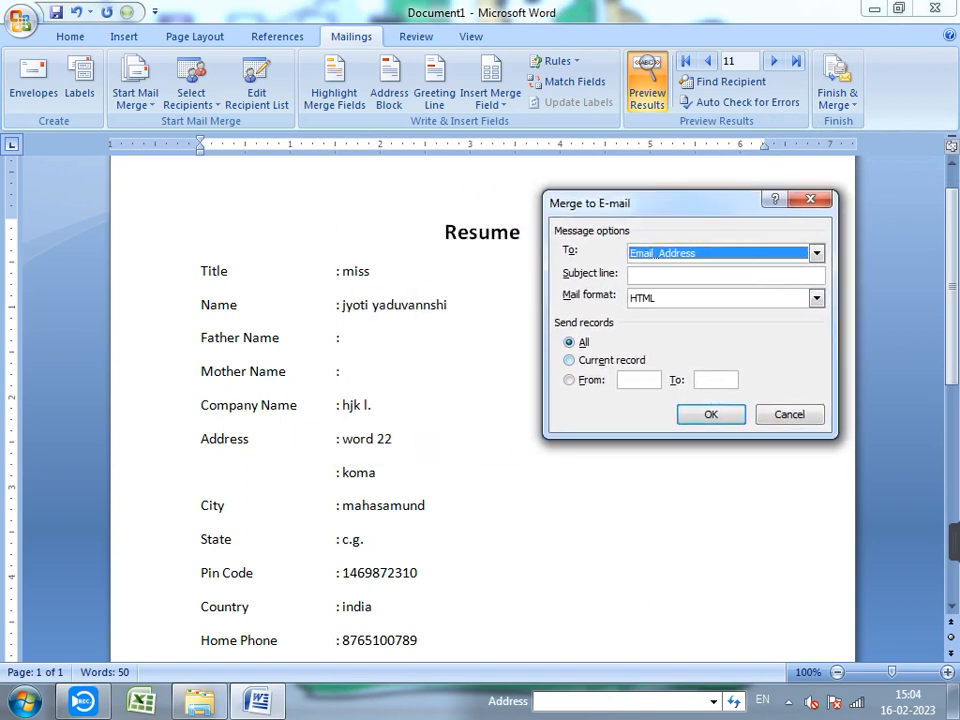
{"action": "left_click", "coordinate": [570, 360]}
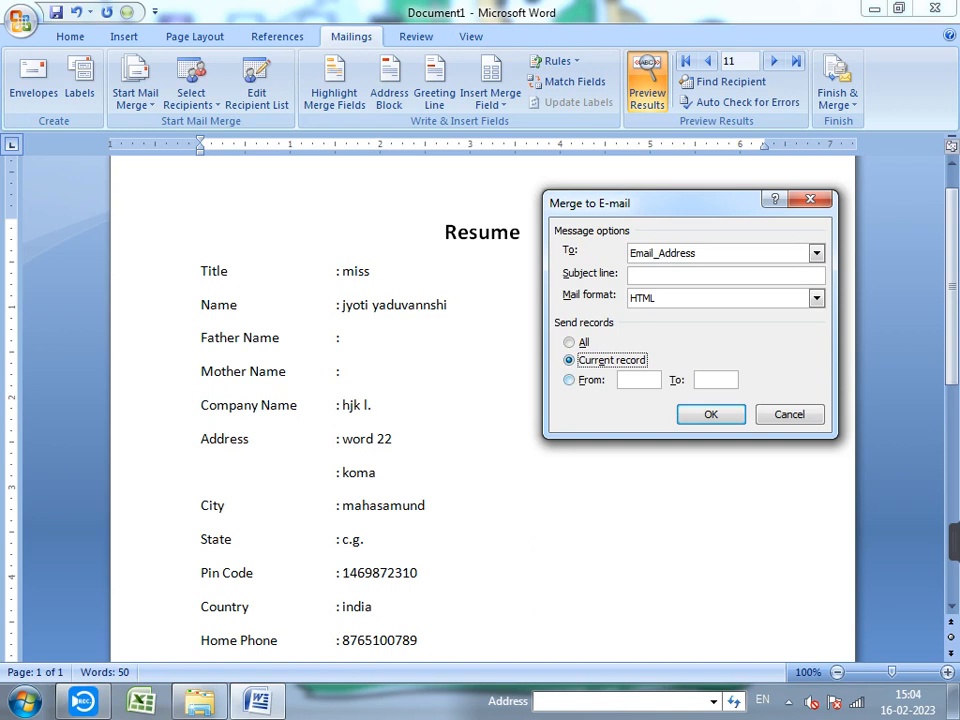
{"action": "key", "text": "alt+f"}
{"action": "type", "text": "4"}
{"action": "key", "text": "Tab"}
{"action": "type", "text": "10"}
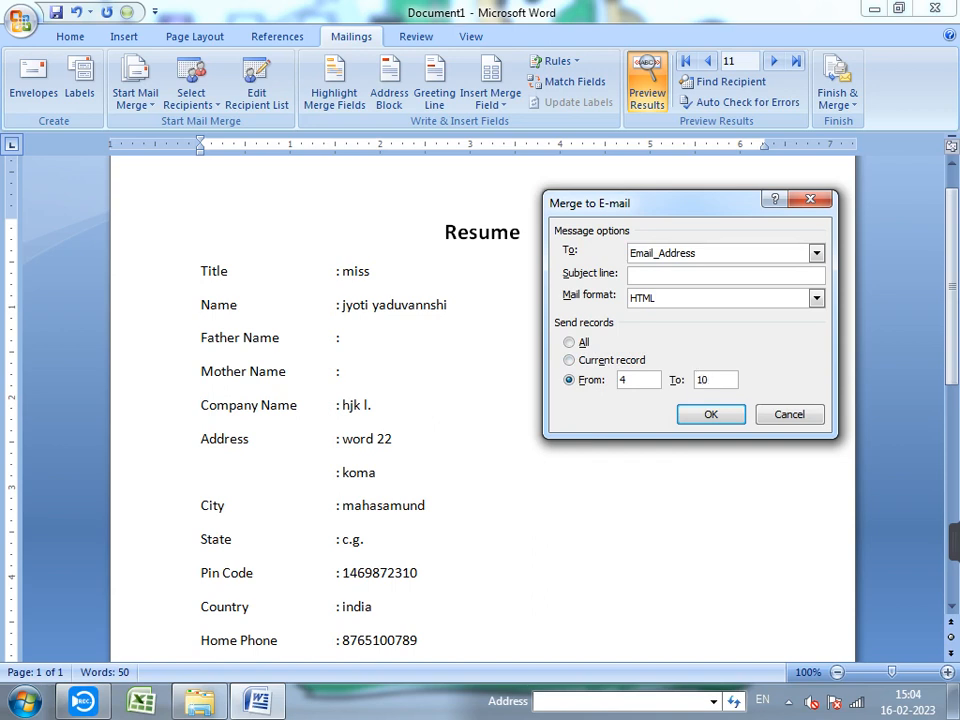
{"action": "key", "text": "Return"}
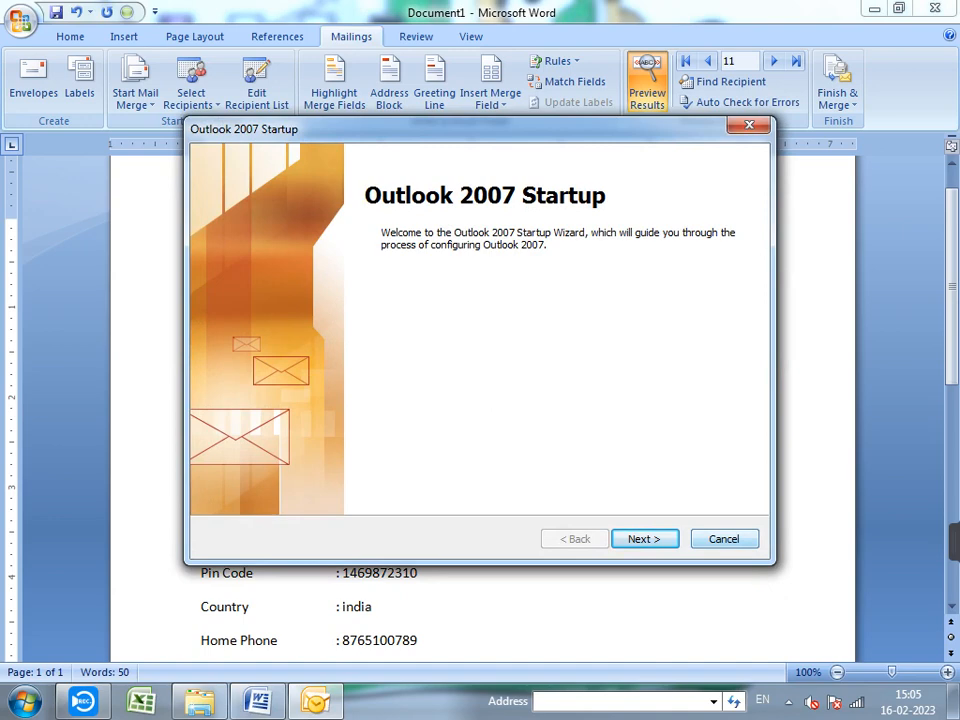
- Try exiting the Outlook 2007 Startup wizard and decline configuring an e-mail account
{"action": "key", "text": "Escape"}
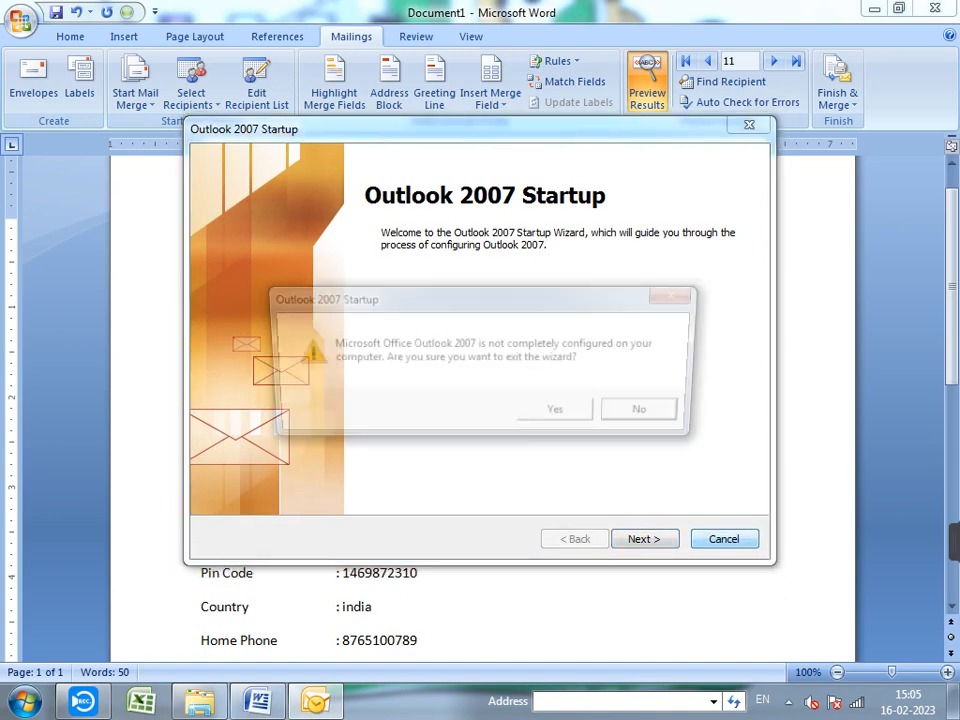
{"action": "left_click", "coordinate": [560, 414]}
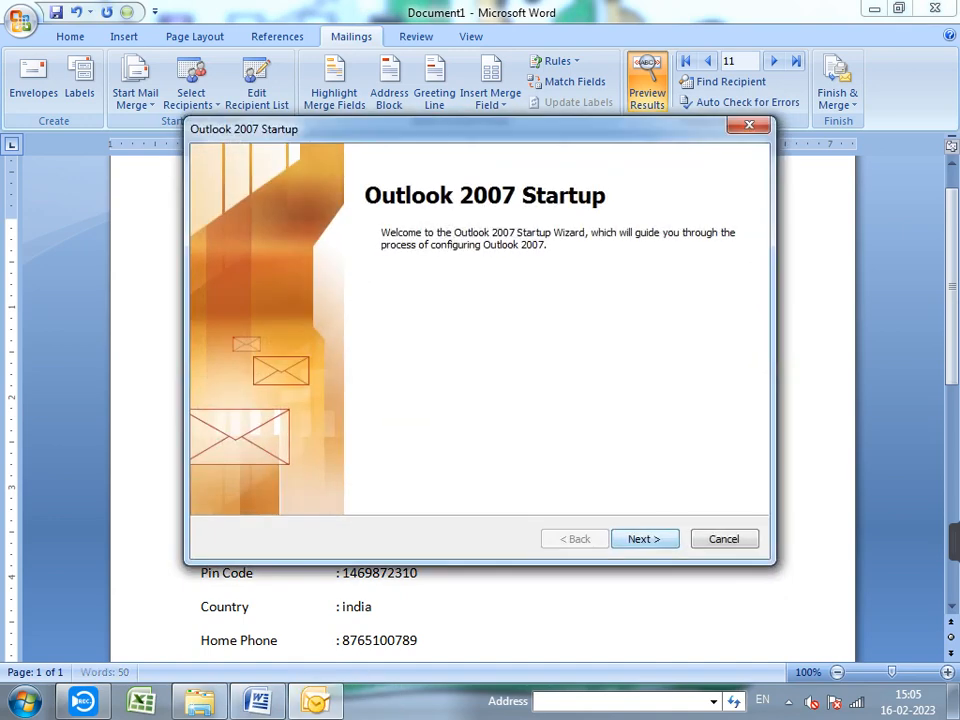
{"action": "key", "text": "Return"}
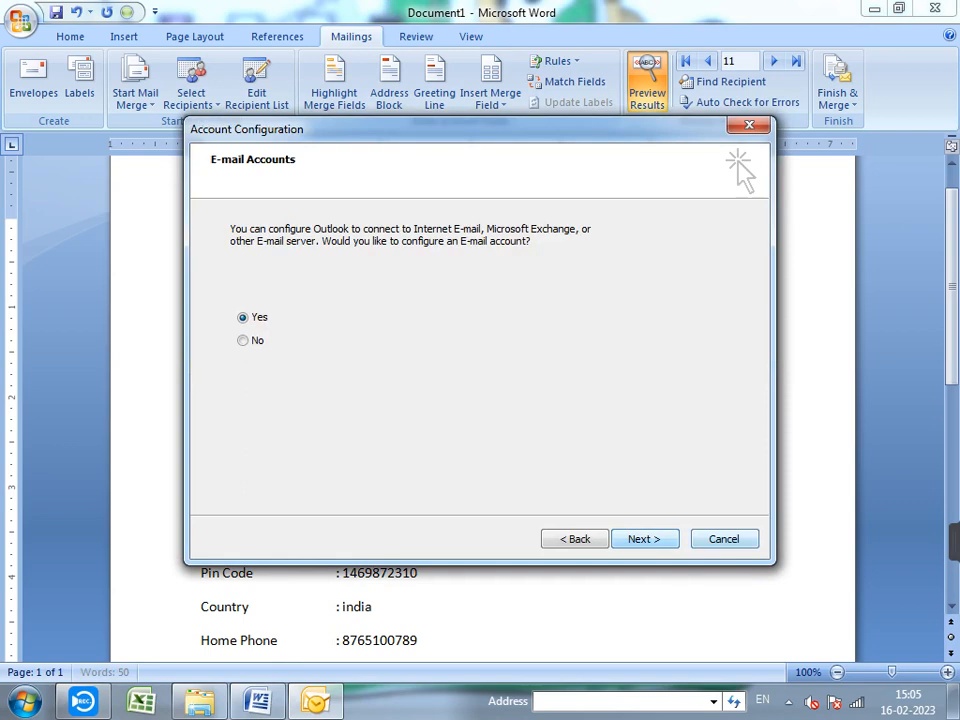
{"action": "left_click", "coordinate": [724, 539]}
{"action": "left_click", "coordinate": [560, 414]}
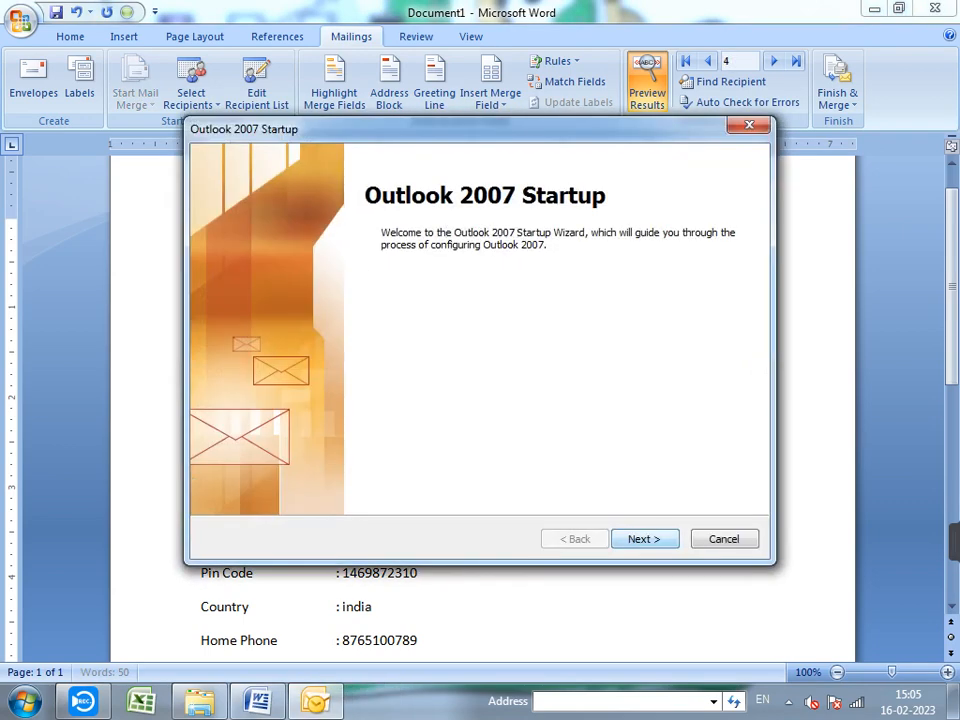
{"action": "key", "text": "Return"}
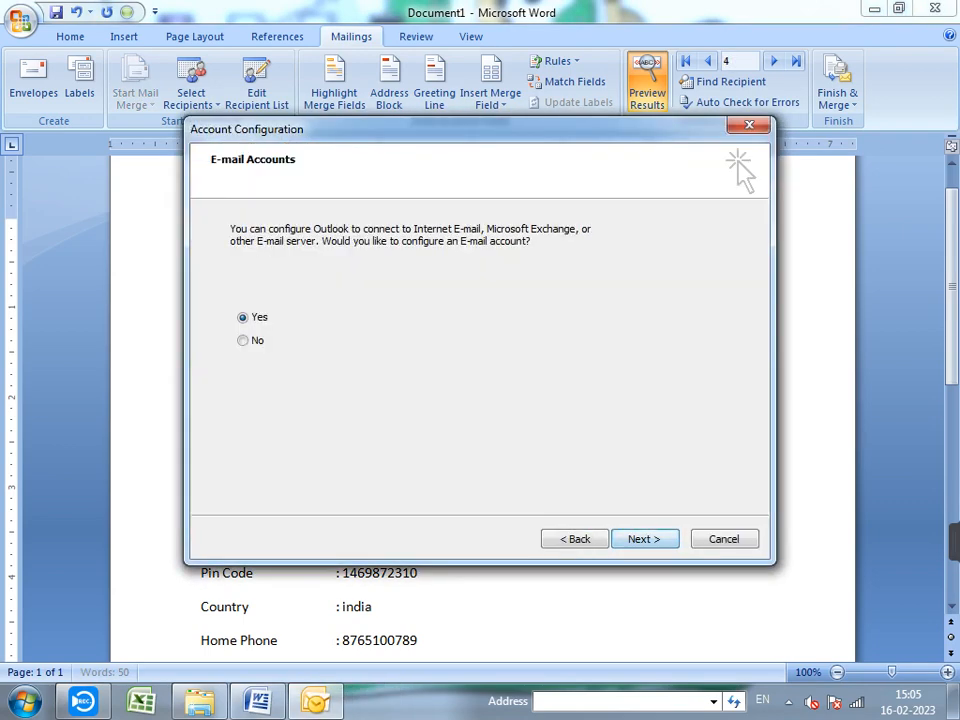
{"action": "left_click", "coordinate": [243, 341]}
{"action": "key", "text": "Return"}
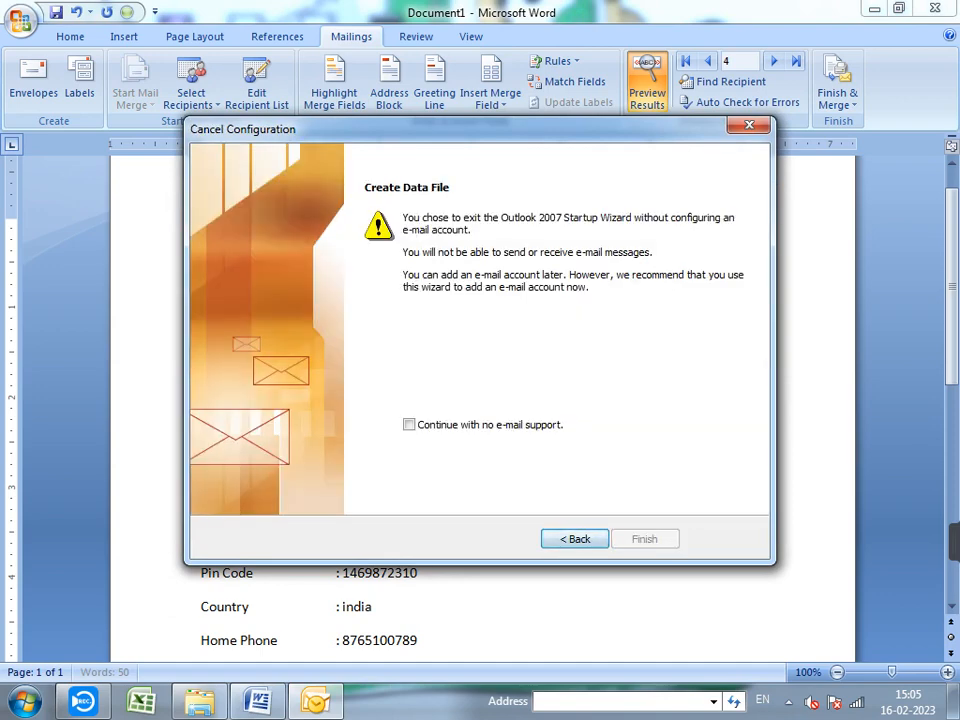
- Close the account configuration wizard, confirming the exit prompt
{"action": "left_click", "coordinate": [749, 125]}
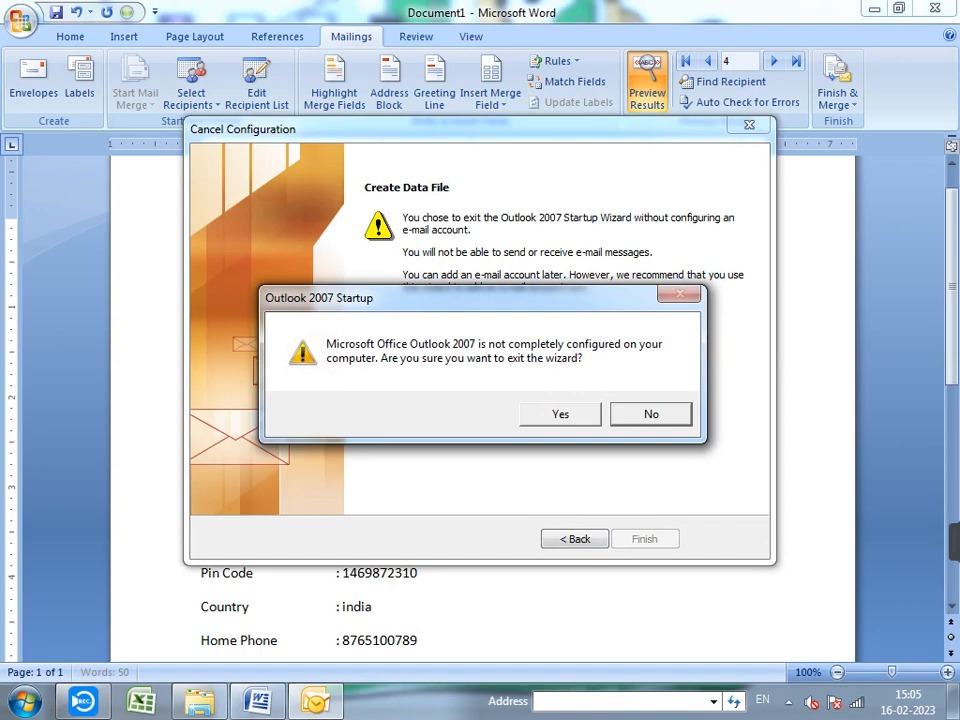
{"action": "left_click", "coordinate": [560, 414]}
{"action": "left_click", "coordinate": [749, 125]}
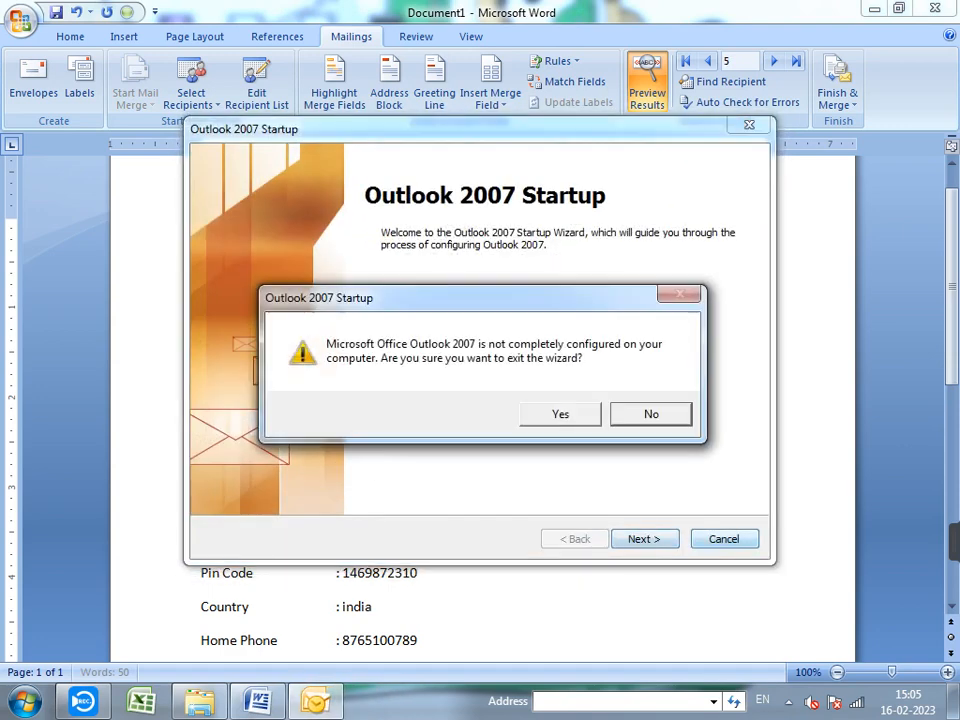
{"action": "left_click", "coordinate": [651, 414]}
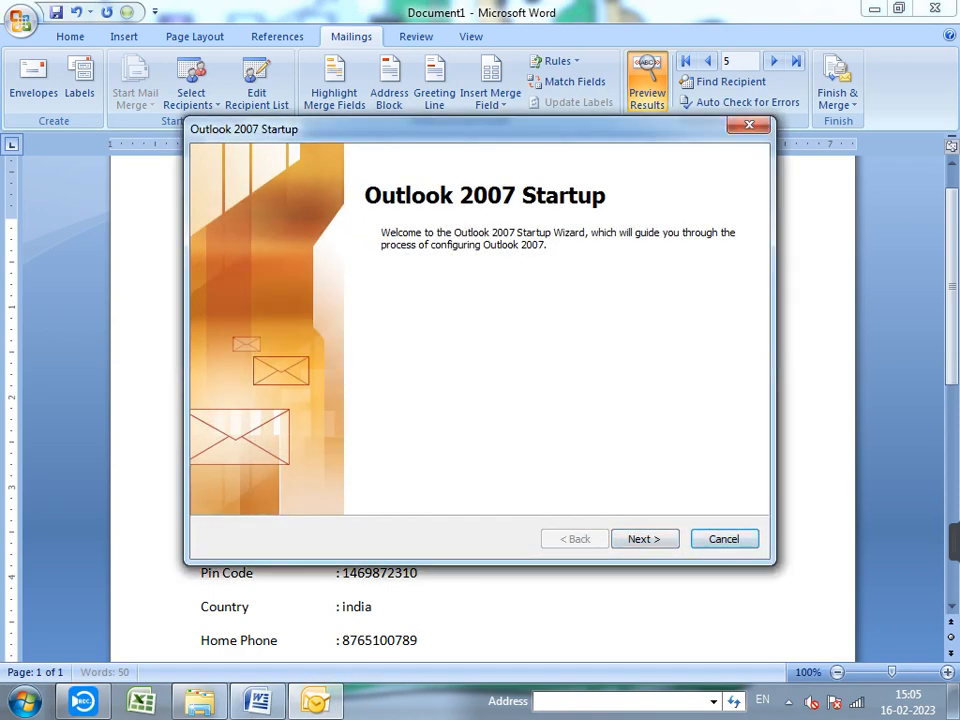
{"action": "left_click", "coordinate": [749, 125]}
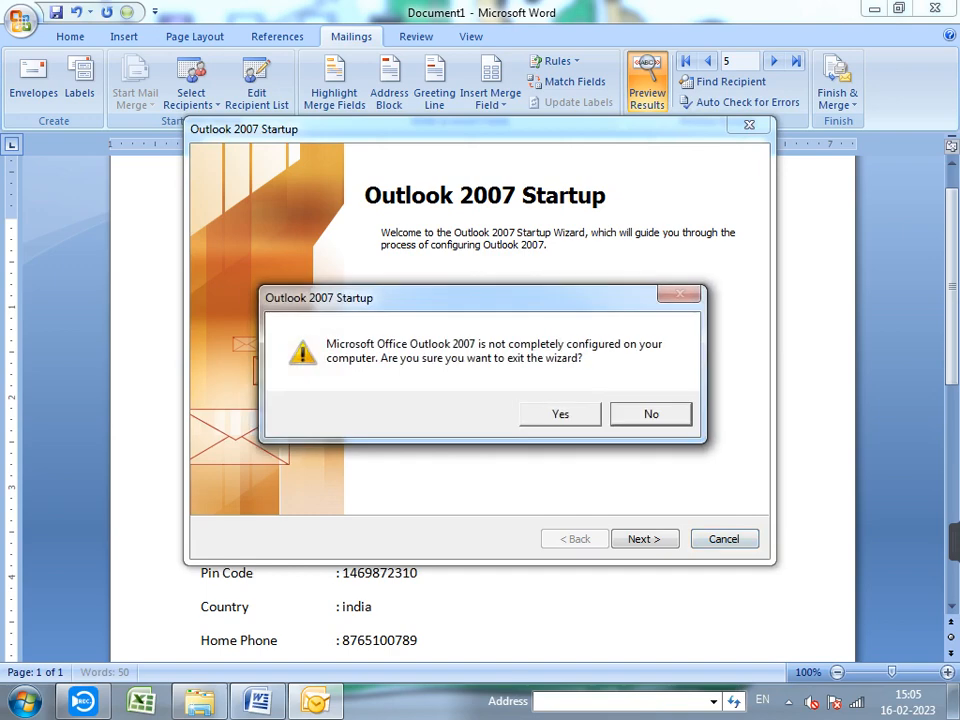
{"action": "left_click", "coordinate": [560, 414]}
- Decline an e-mail account, choose to continue with no e-mail support, and finish the wizard
{"action": "left_click", "coordinate": [645, 539]}
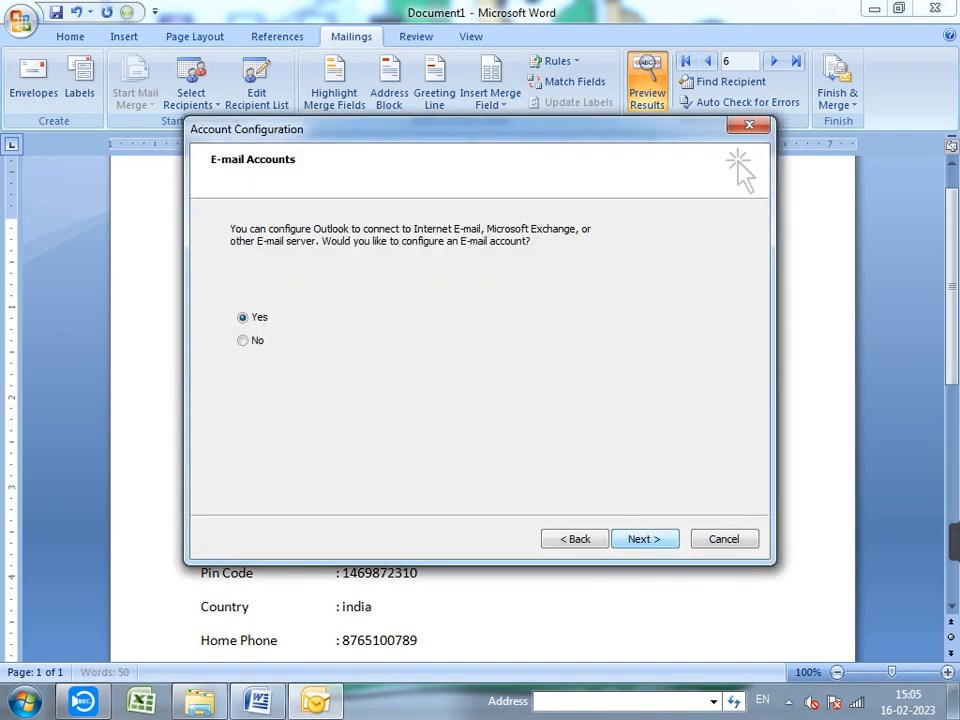
{"action": "left_click", "coordinate": [243, 340]}
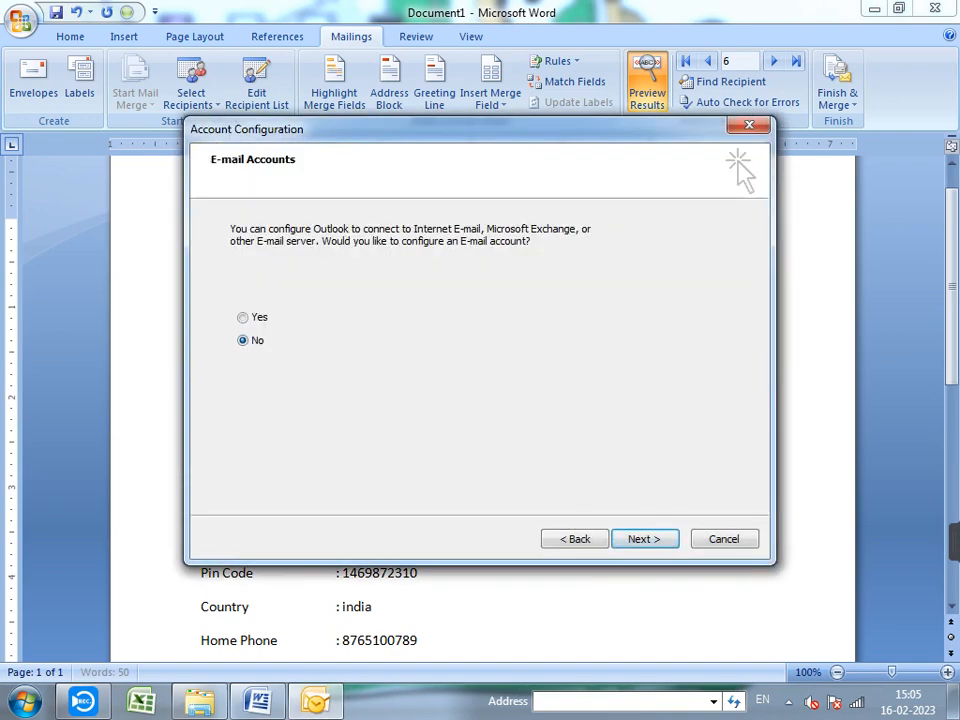
{"action": "left_click", "coordinate": [644, 539]}
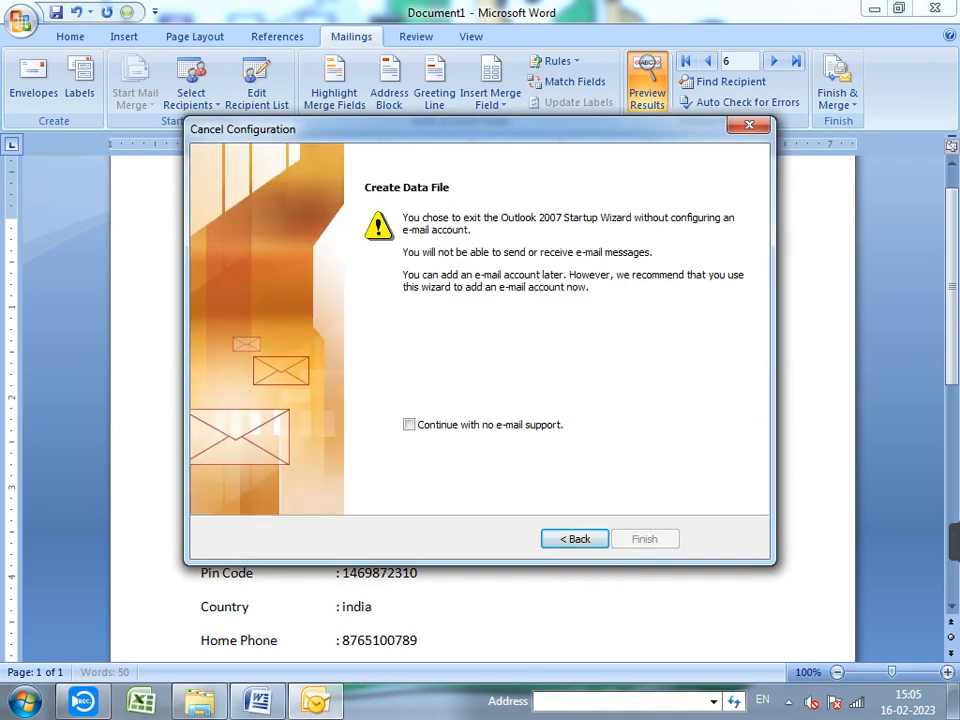
{"action": "left_click", "coordinate": [409, 424]}
{"action": "left_click", "coordinate": [644, 539]}
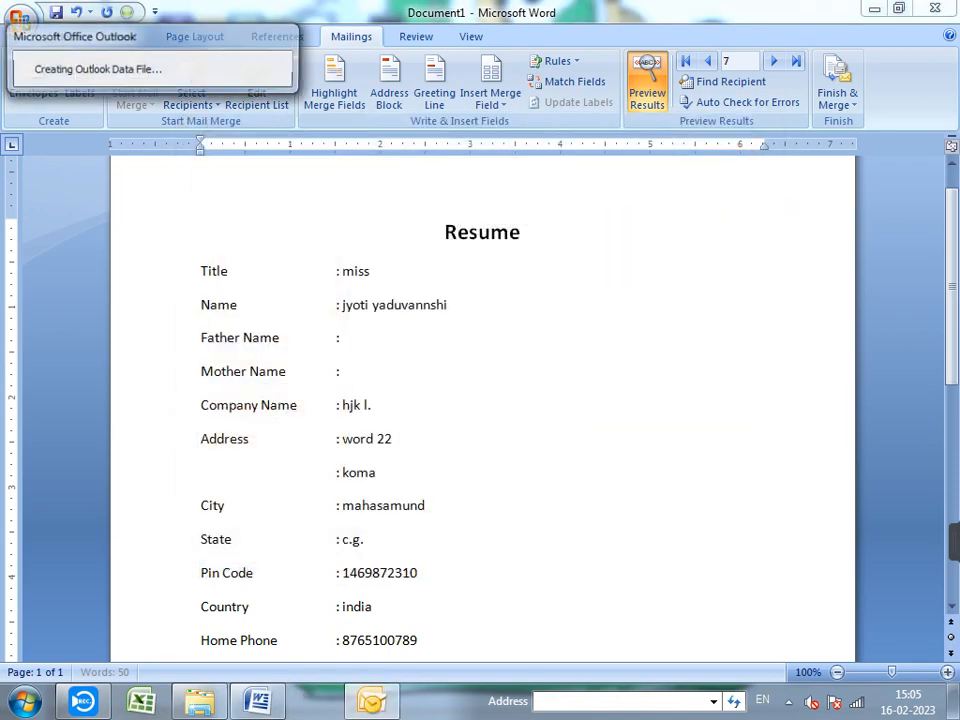
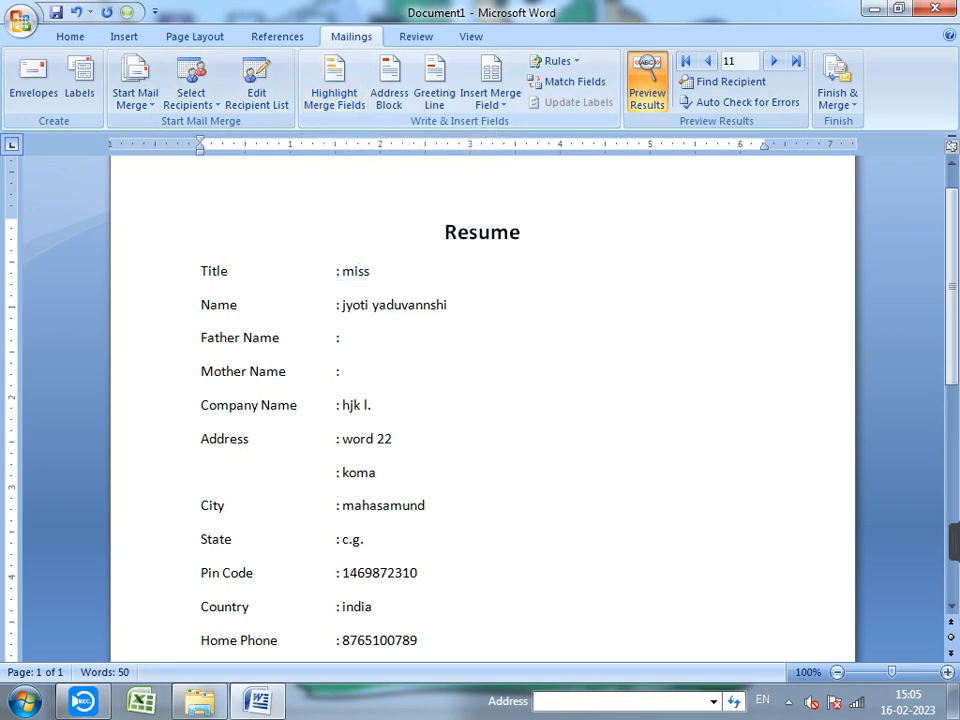
- Turn grey shading of merged field values on, then off again
{"action": "scroll", "coordinate": [482, 400], "scroll_direction": "down", "scroll_amount": 6}
{"action": "scroll", "coordinate": [482, 400], "scroll_direction": "up", "scroll_amount": 6}
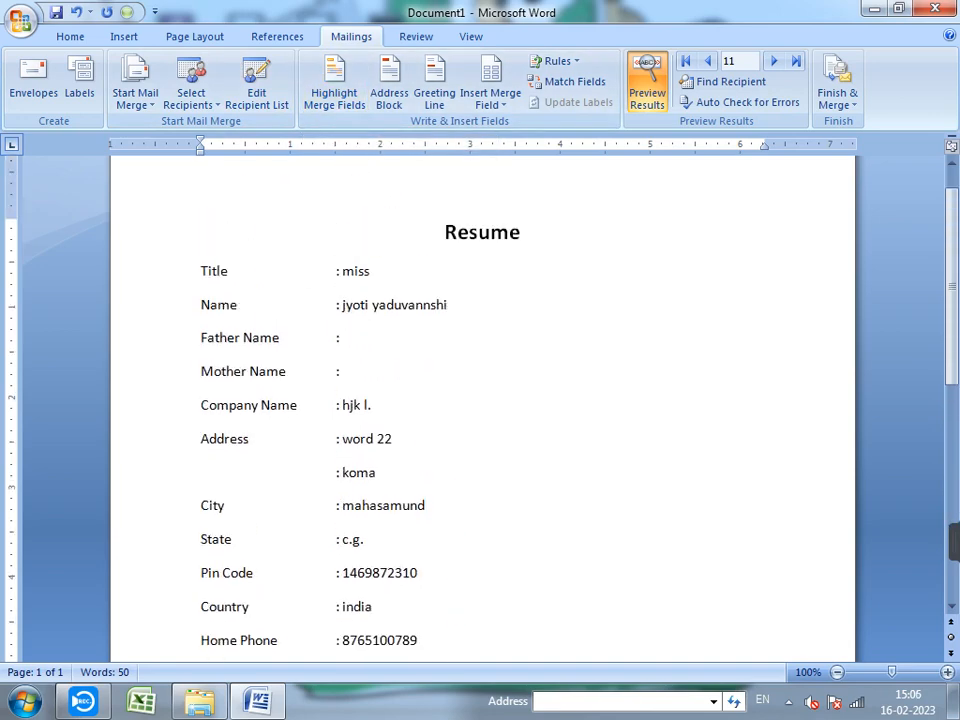
{"action": "left_click", "coordinate": [334, 85]}
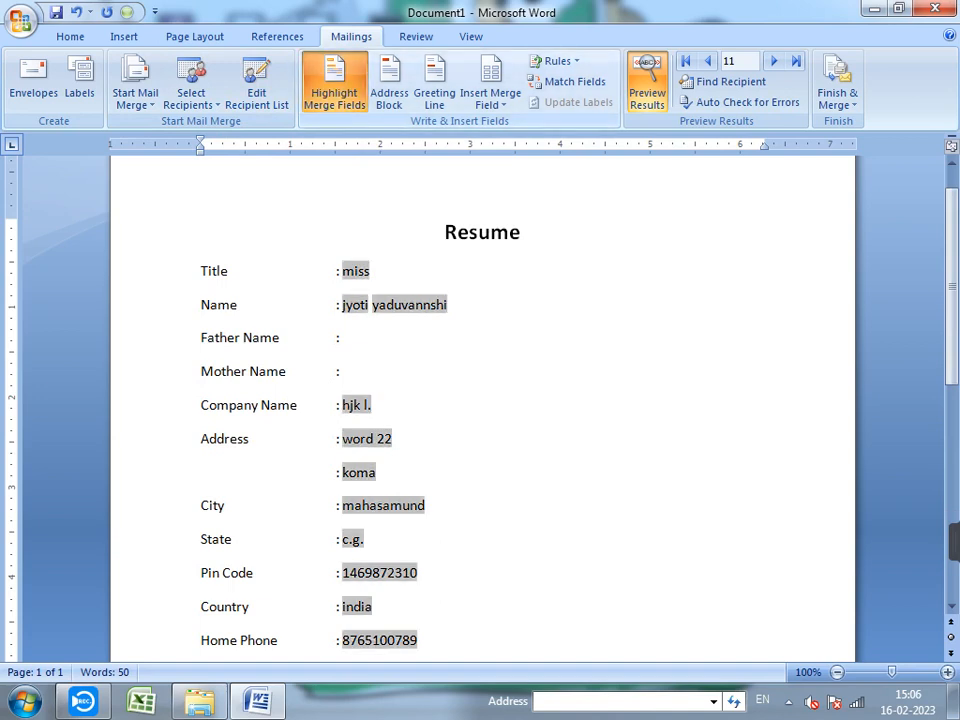
{"action": "scroll", "coordinate": [482, 400], "scroll_direction": "down", "scroll_amount": 3}
{"action": "scroll", "coordinate": [482, 400], "scroll_direction": "up", "scroll_amount": 4}
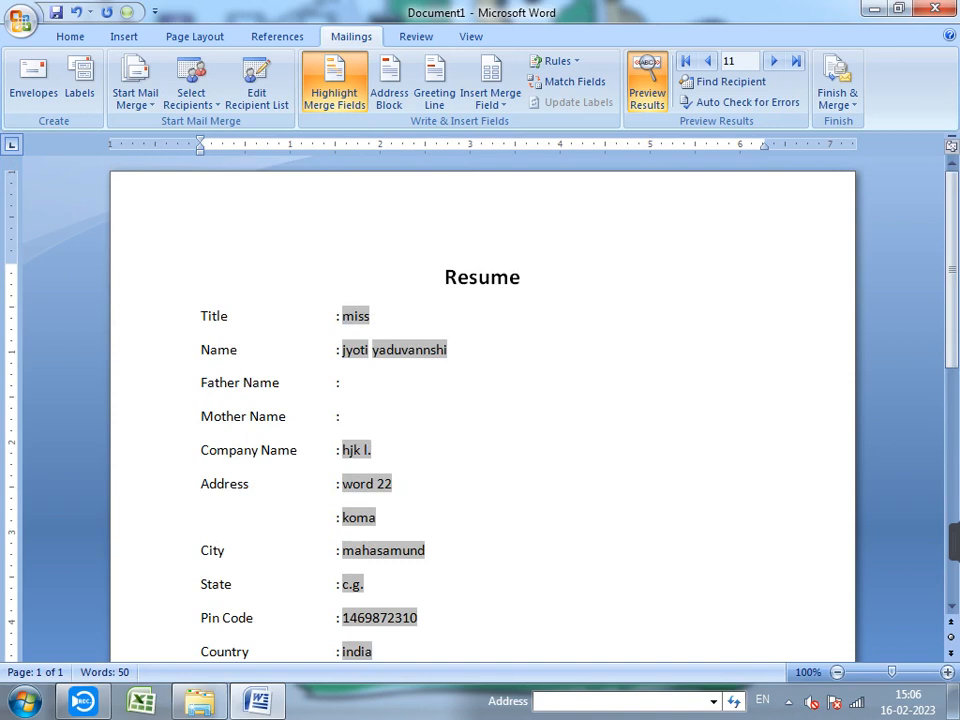
{"action": "left_click", "coordinate": [334, 85]}
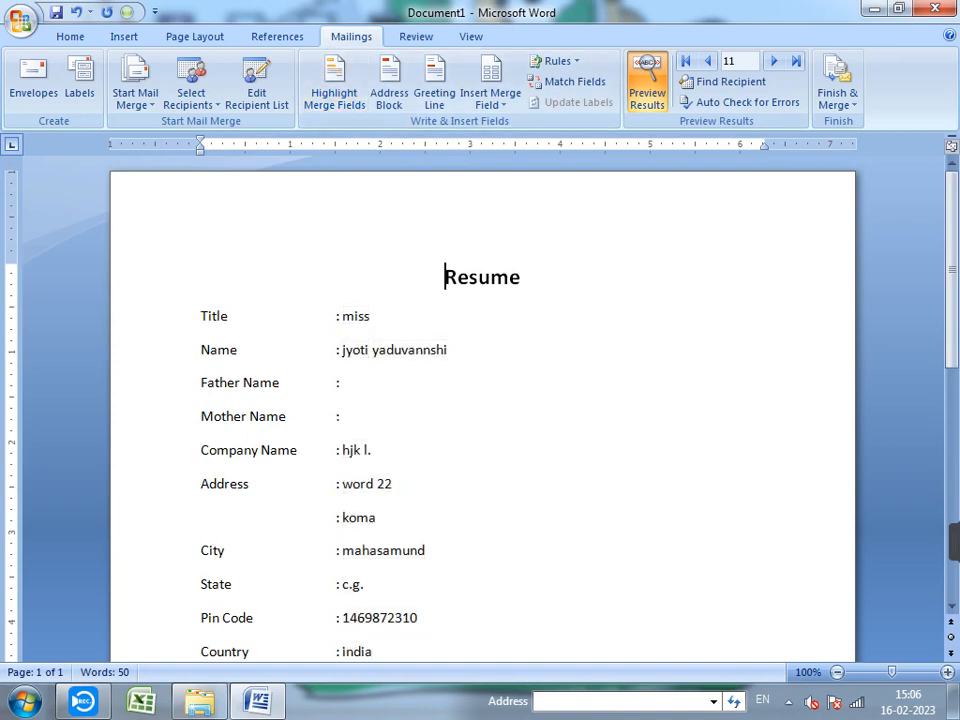
{"action": "scroll", "coordinate": [445, 277], "scroll_direction": "down", "scroll_amount": 10}
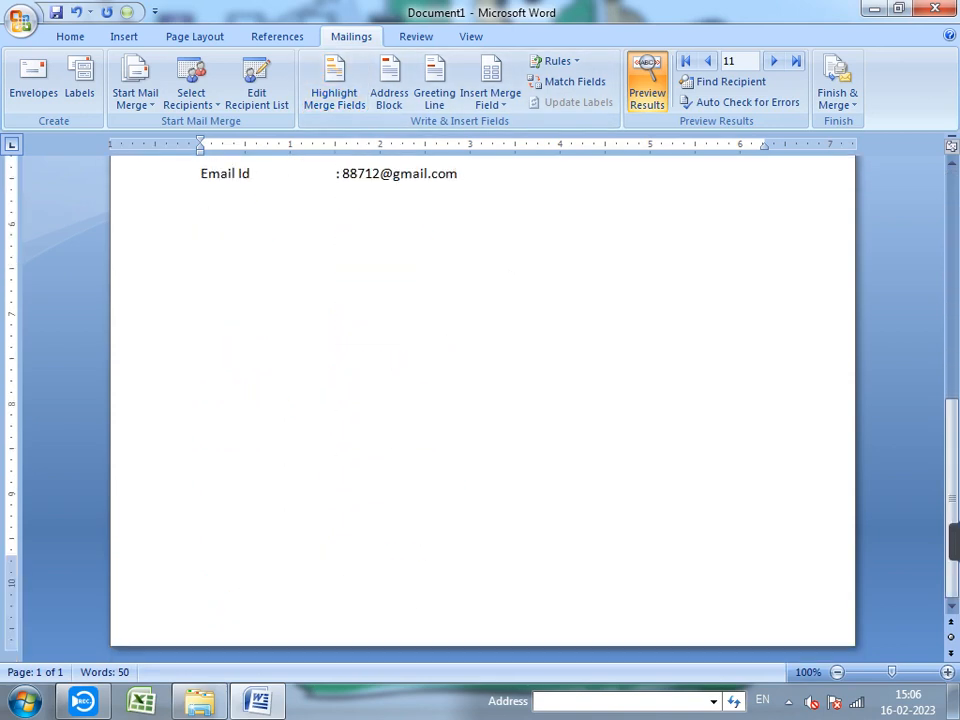
{"action": "scroll", "coordinate": [445, 277], "scroll_direction": "up", "scroll_amount": 10}
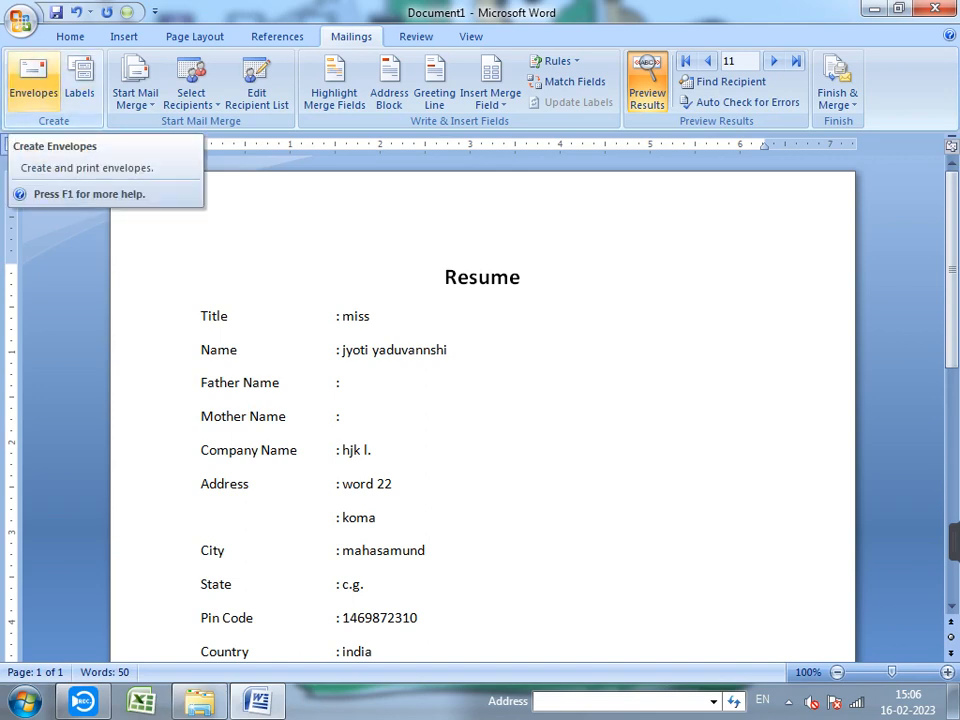
- Clear the envelope's delivery address and cancel the Envelopes dialog without adding anything
{"action": "left_click", "coordinate": [33, 78]}
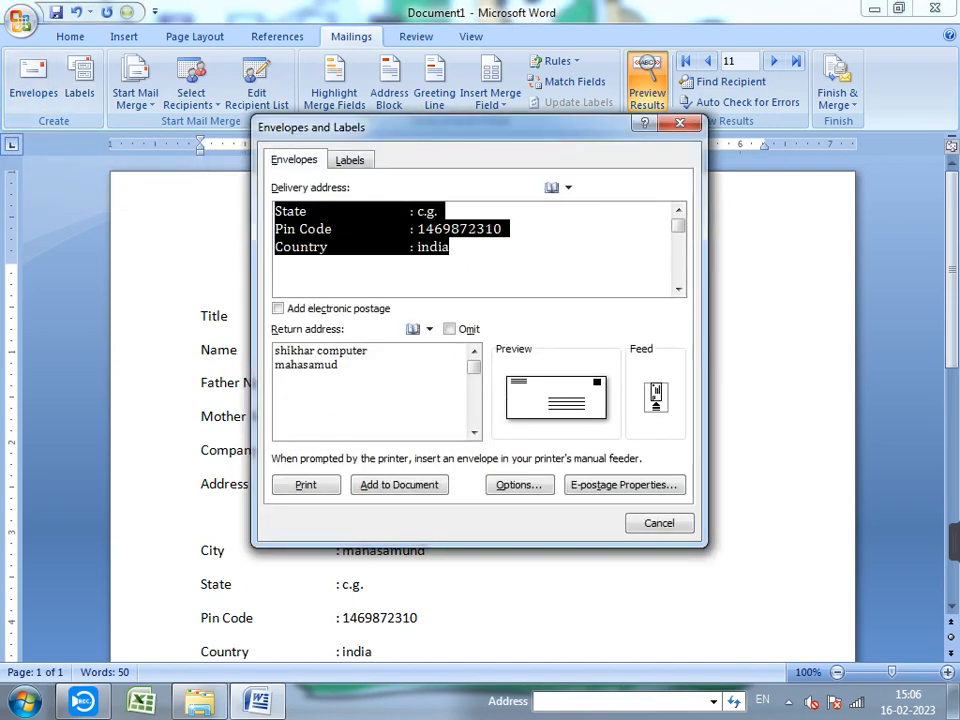
{"action": "left_click", "coordinate": [450, 247]}
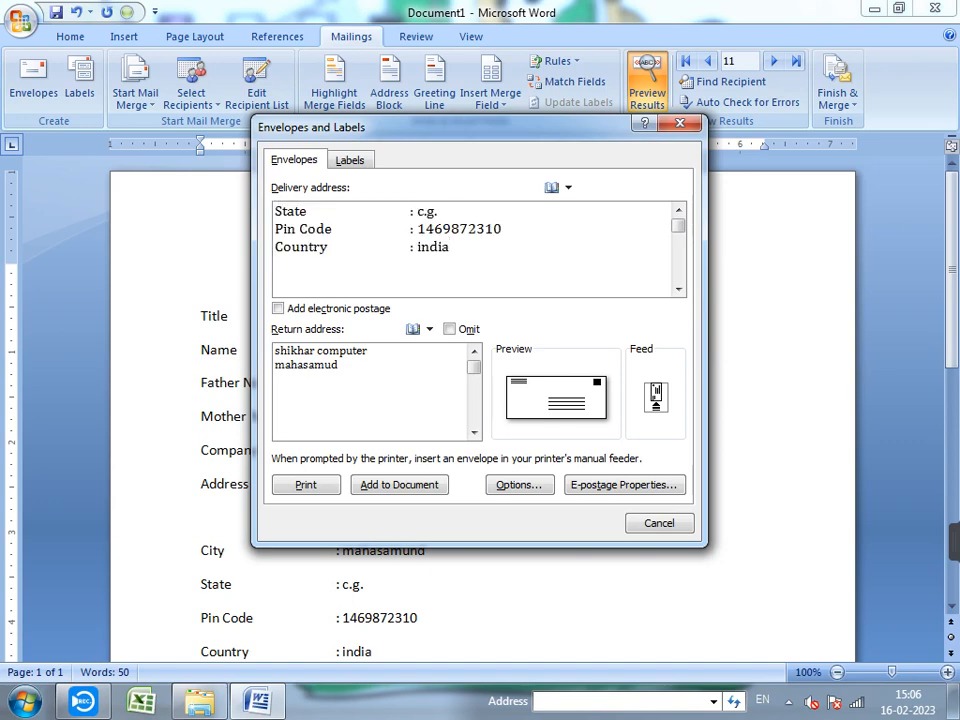
{"action": "mouse_move", "coordinate": [678, 226]}
{"action": "left_mouse_down"}
{"action": "mouse_move", "coordinate": [678, 259]}
{"action": "mouse_move", "coordinate": [678, 226]}
{"action": "left_mouse_up"}
{"action": "left_click_drag", "start_coordinate": [458, 247], "coordinate": [275, 211]}
{"action": "key", "text": "Delete"}
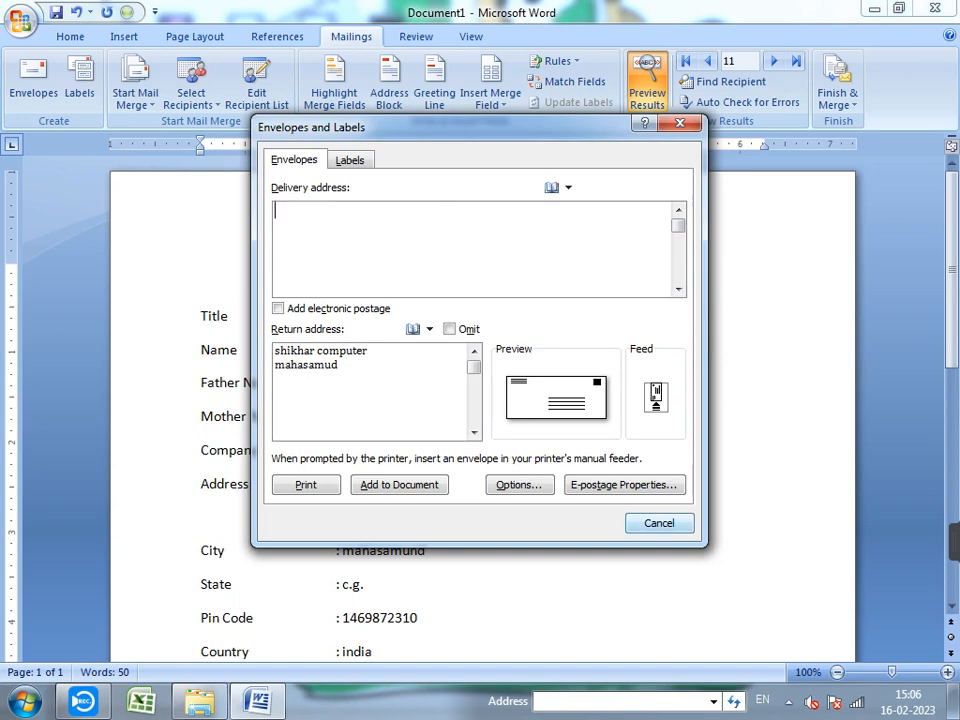
{"action": "key", "text": "Escape"}
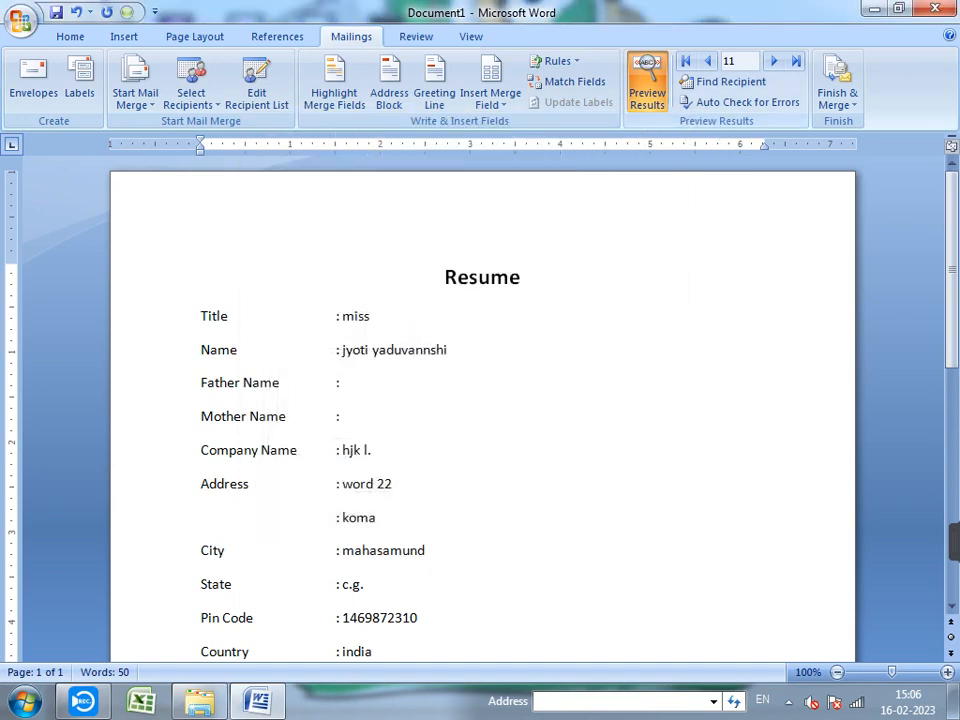
- Show merge fields instead of previewed values, then insert and delete an AddressBlock above Resume
{"action": "left_click", "coordinate": [647, 82]}
{"action": "key", "text": "Return"}
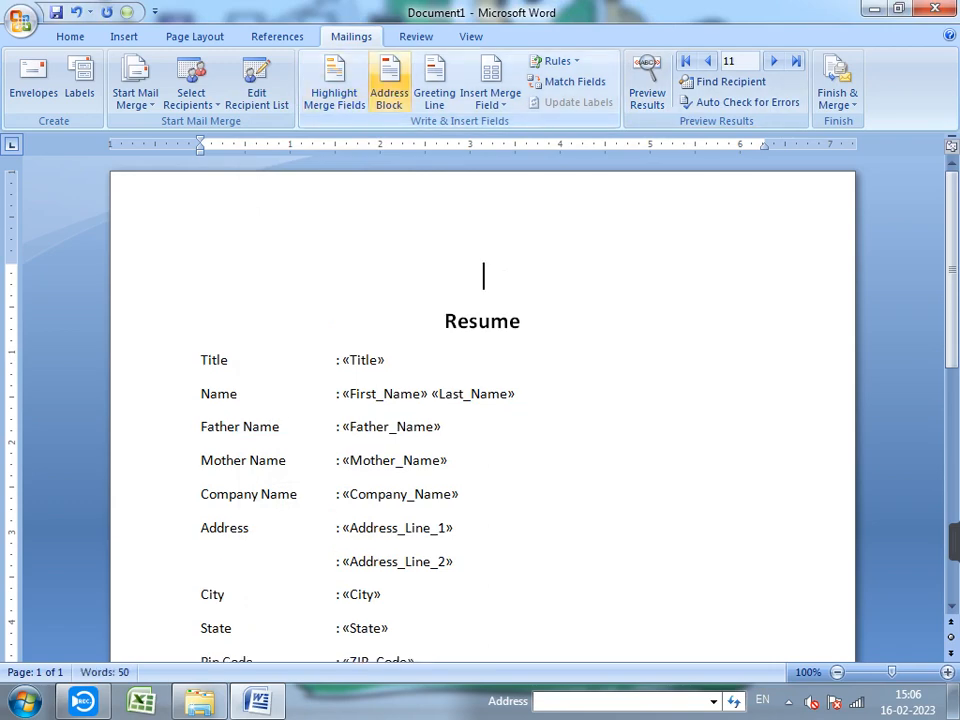
{"action": "left_click", "coordinate": [389, 80]}
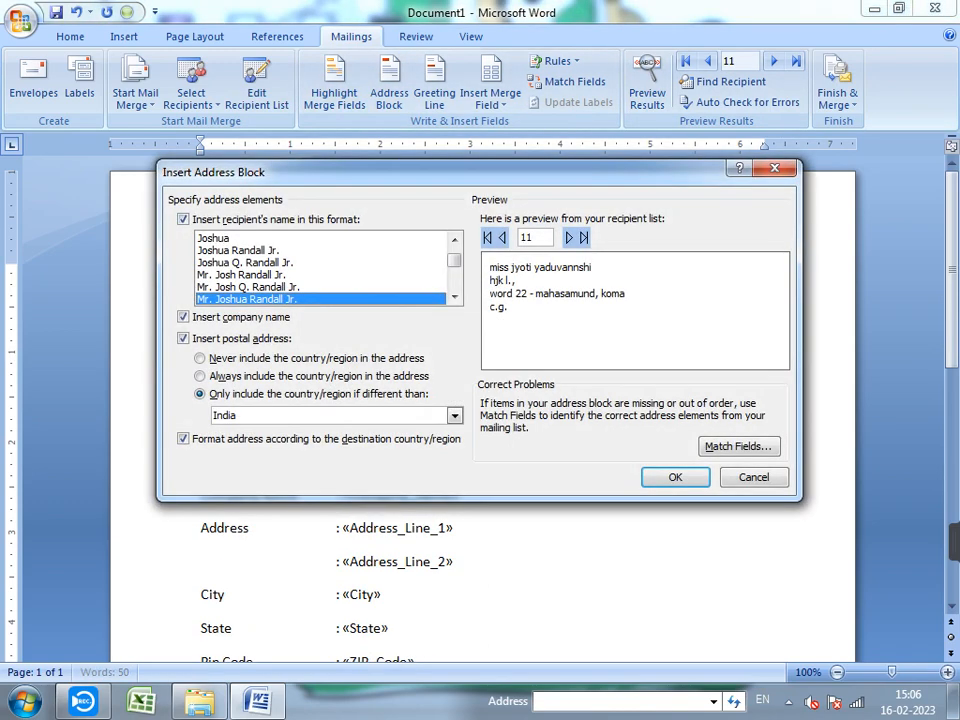
{"action": "key", "text": "Return"}
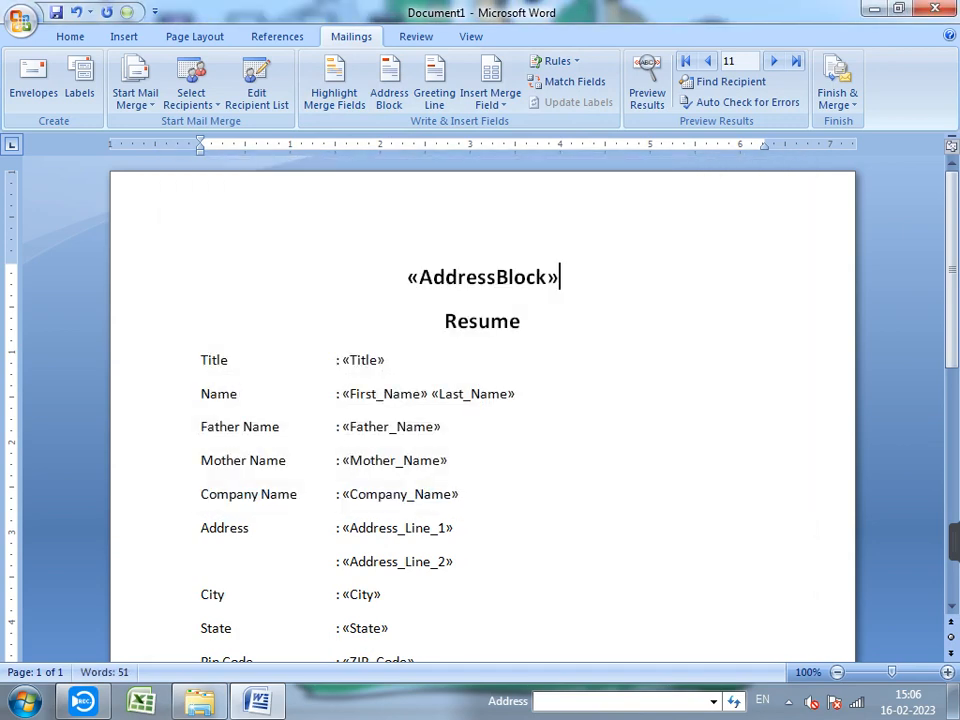
{"action": "left_click_drag", "start_coordinate": [563, 278], "coordinate": [402, 278]}
{"action": "key", "text": "ctrl+c"}
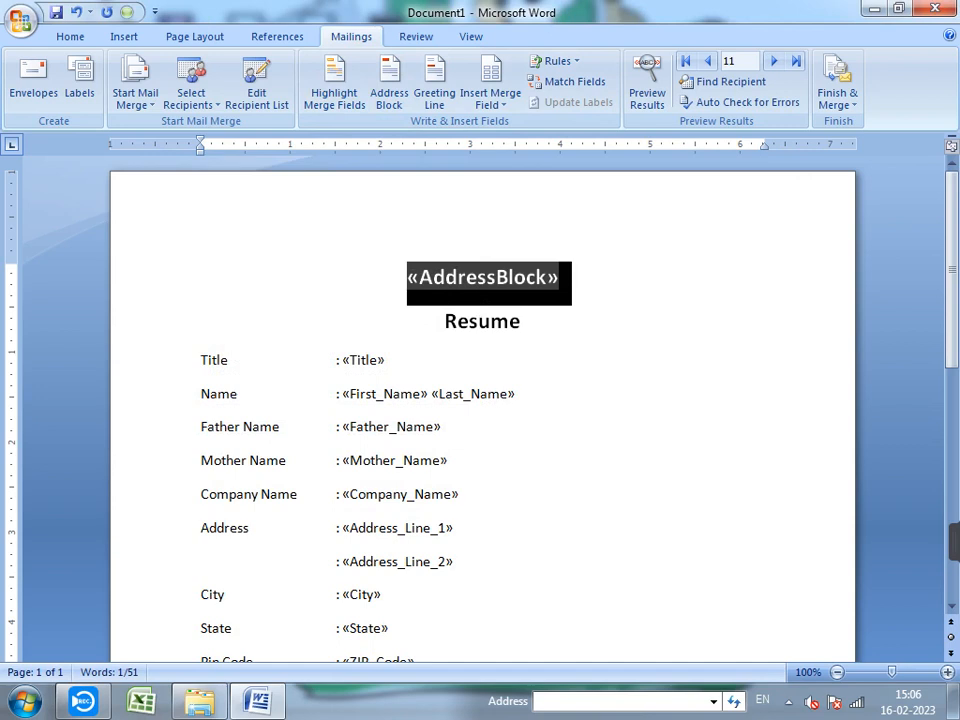
{"action": "key", "text": "Delete"}
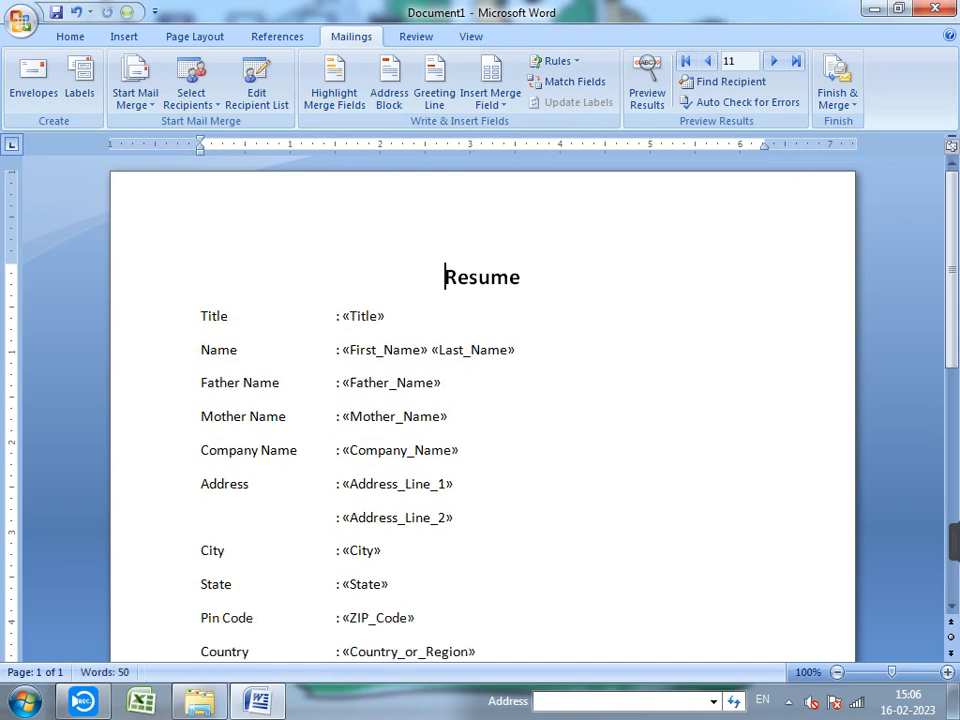
- Paste an «AddressBlock» field as the envelope's delivery address and add the envelope to the document
{"action": "left_click", "coordinate": [33, 80]}
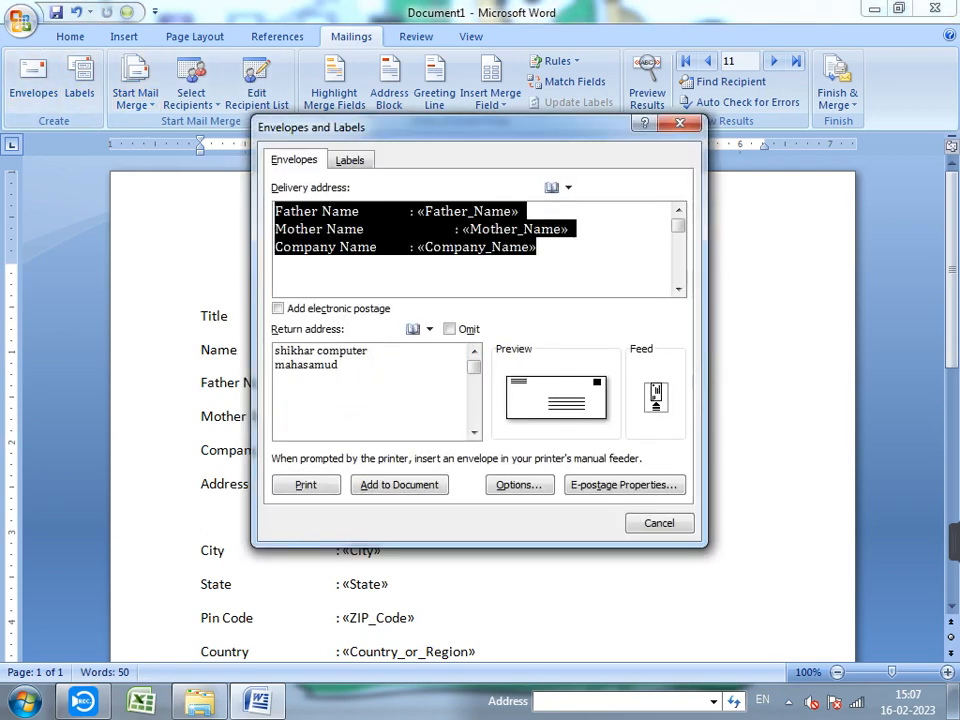
{"action": "key", "text": "ctrl+v"}
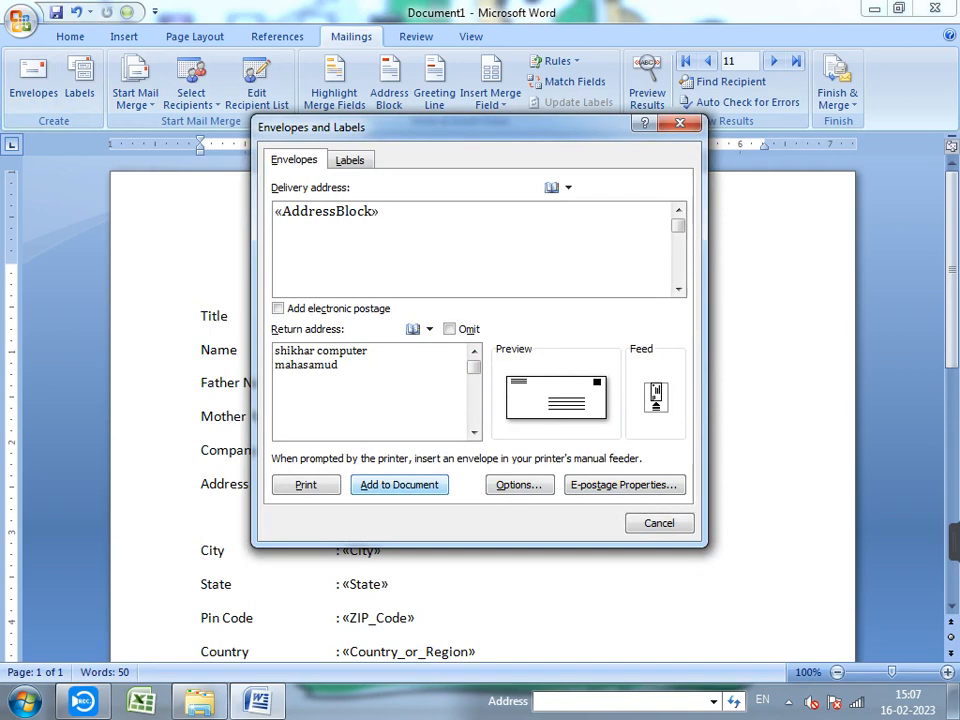
{"action": "key", "text": "Return"}
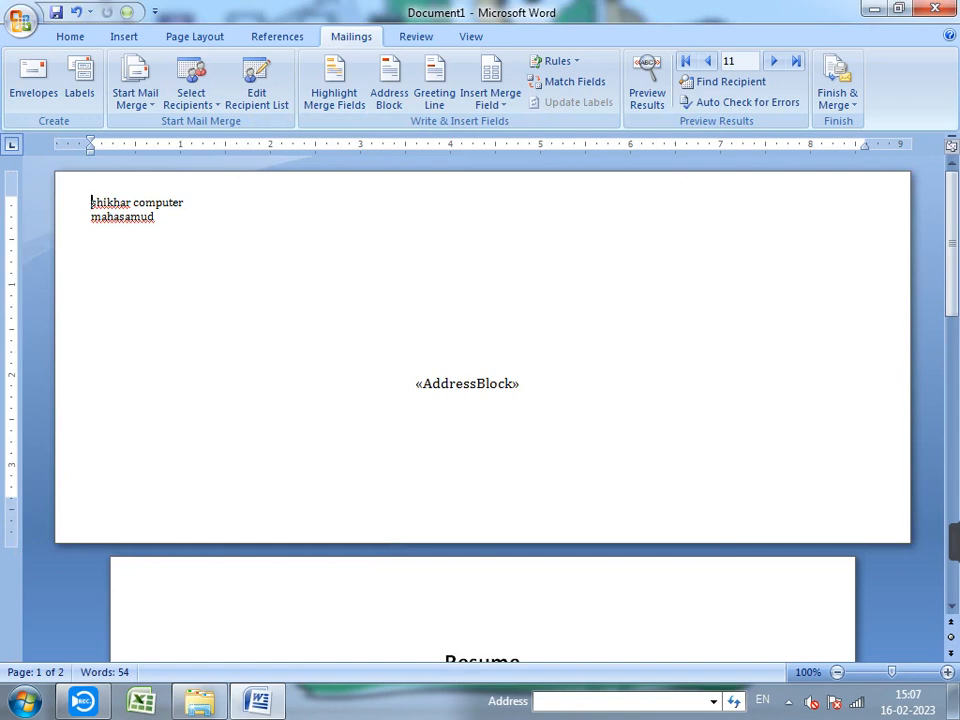
- Preview merged values on the envelope and replace the invalid AddressBlock with the «Title» field
{"action": "left_click", "coordinate": [470, 384]}
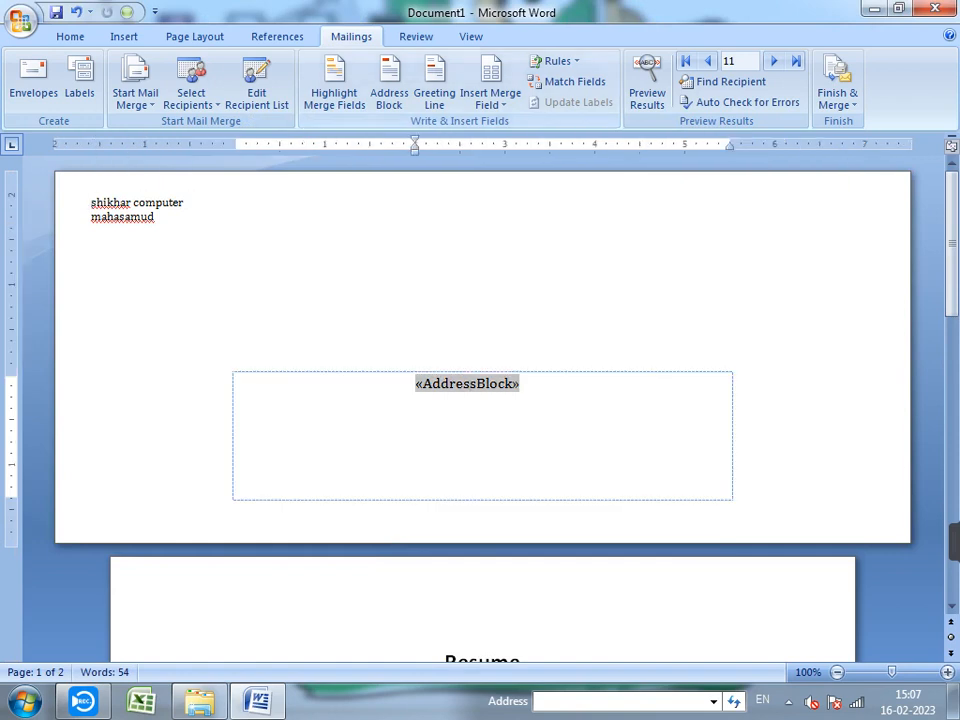
{"action": "left_click", "coordinate": [647, 85]}
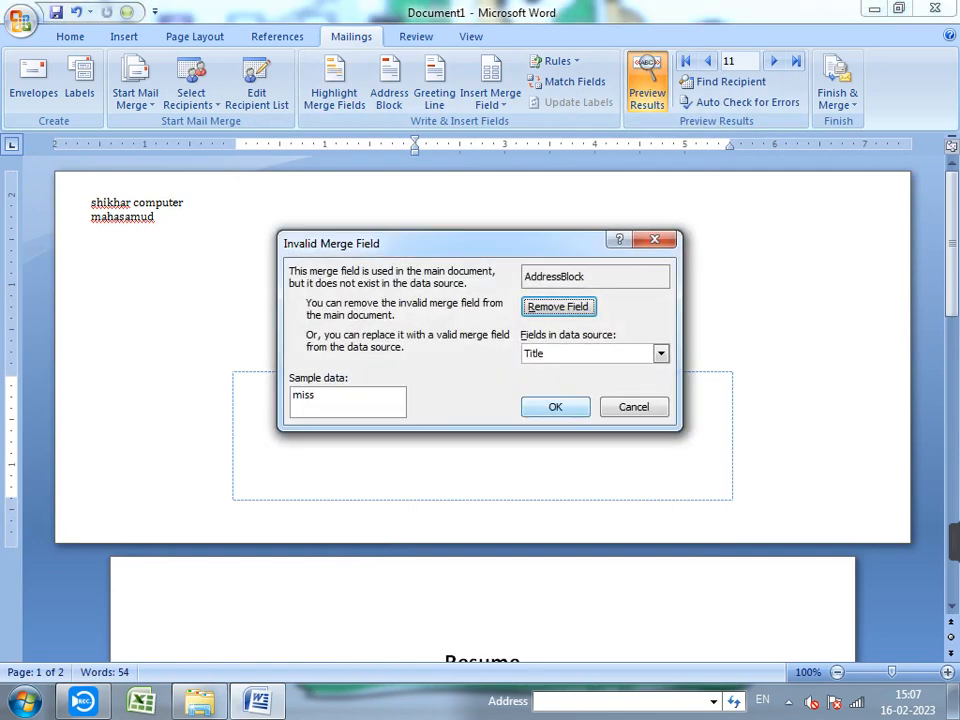
{"action": "left_click", "coordinate": [555, 407]}
{"action": "scroll", "coordinate": [555, 407], "scroll_direction": "down", "scroll_amount": 3}
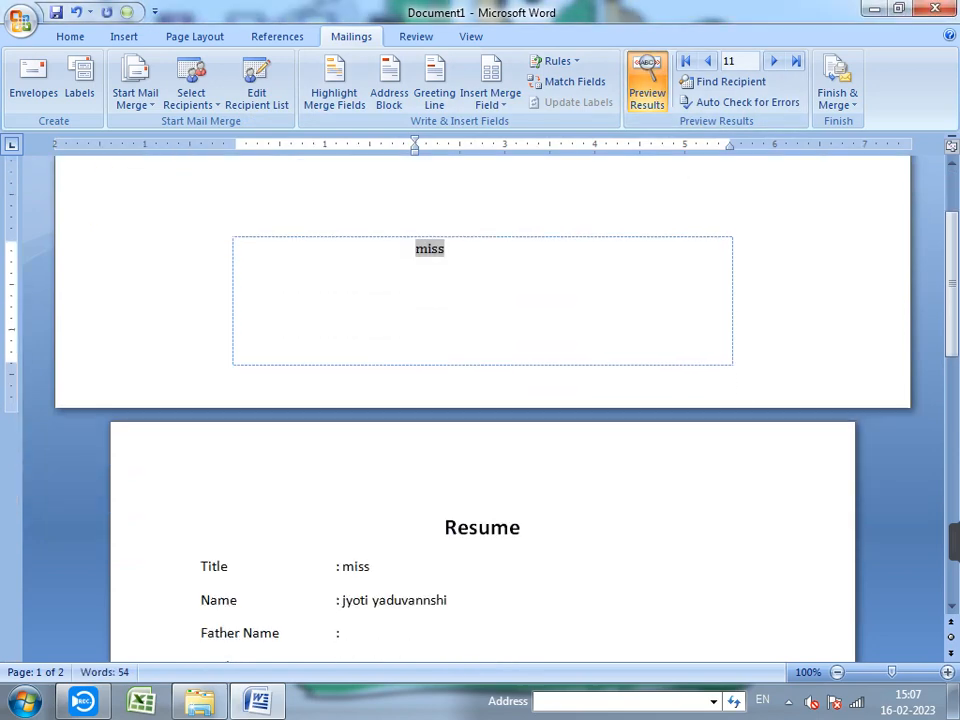
{"action": "scroll", "coordinate": [480, 450], "scroll_direction": "down", "scroll_amount": 9}
{"action": "scroll", "coordinate": [480, 450], "scroll_direction": "up", "scroll_amount": 6}
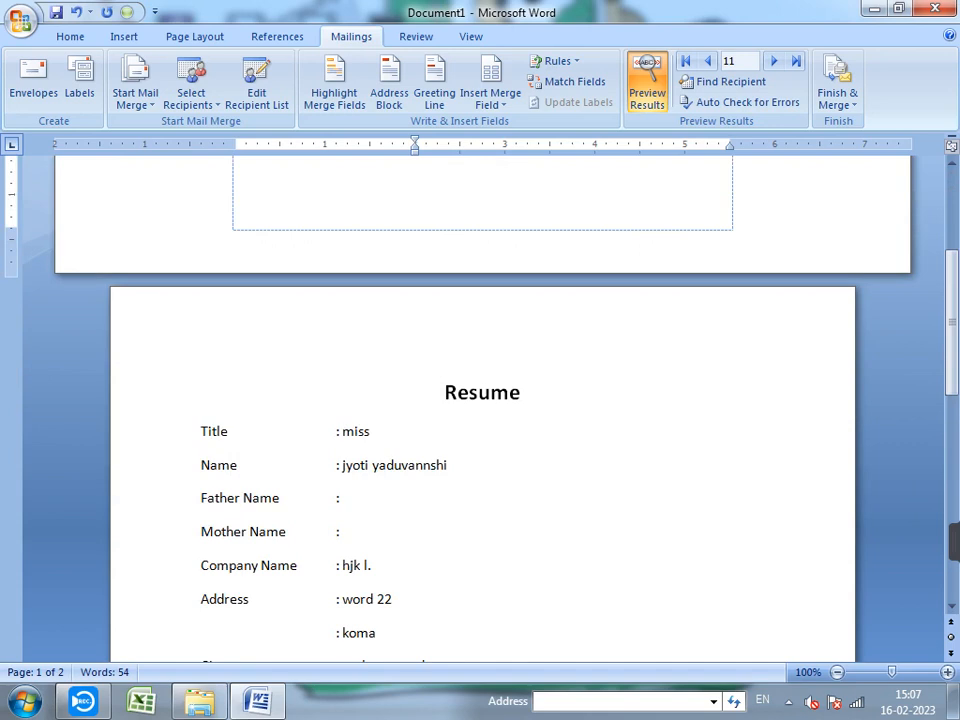
{"action": "scroll", "coordinate": [480, 400], "scroll_direction": "up", "scroll_amount": 5}
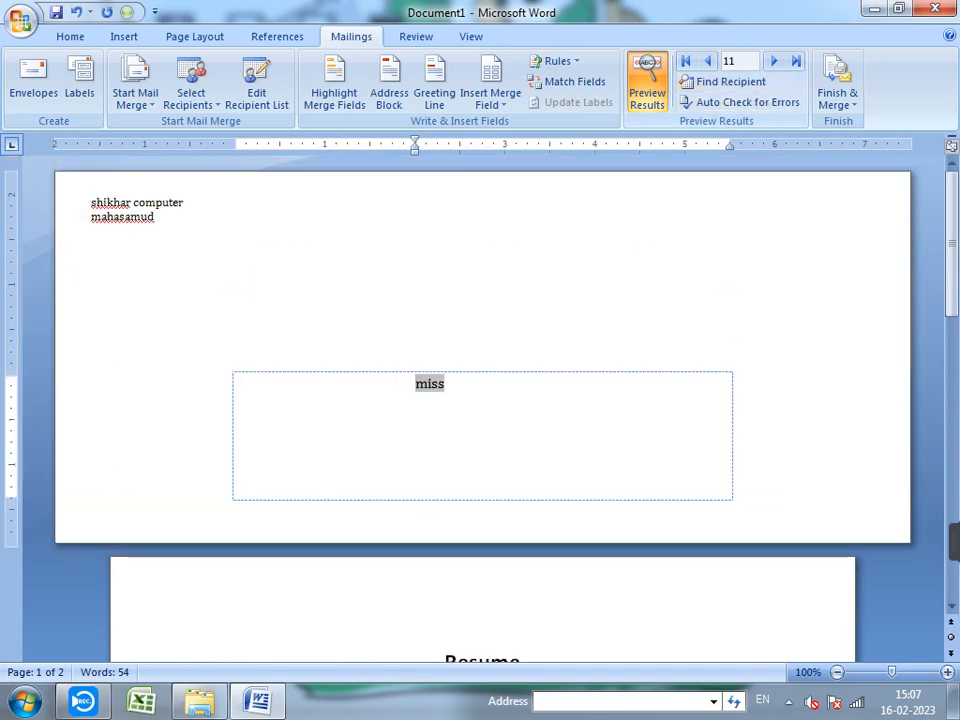
- Step through recipient records: next, back several, first, then last
{"action": "left_click", "coordinate": [774, 61]}
{"action": "left_click", "coordinate": [707, 61]}
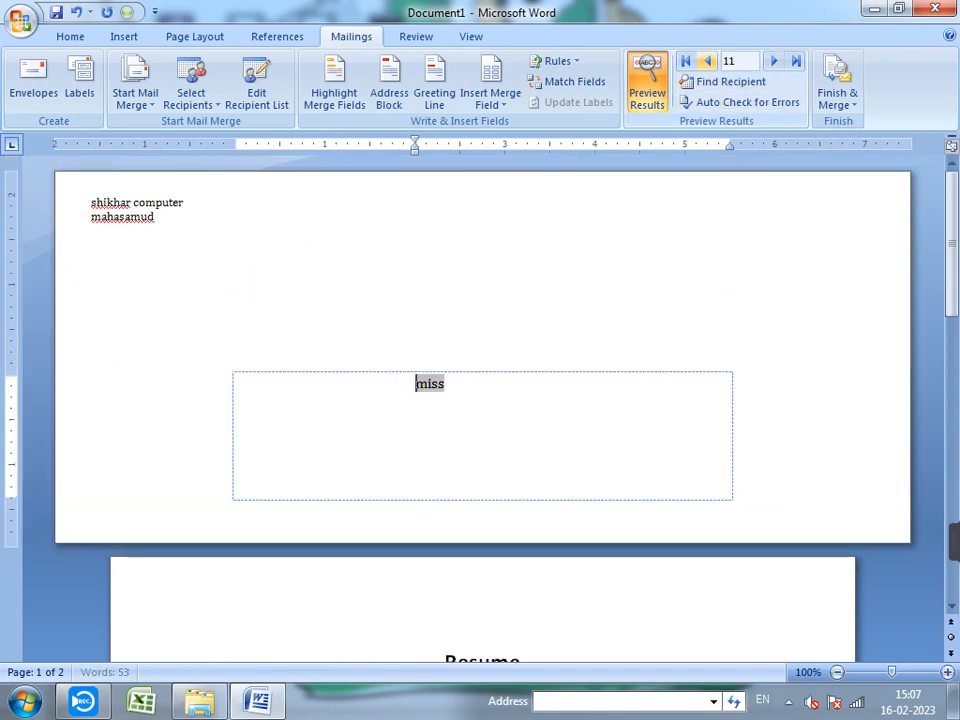
{"action": "left_click", "coordinate": [707, 61]}
{"action": "left_click", "coordinate": [707, 61]}
{"action": "left_click", "coordinate": [707, 61]}
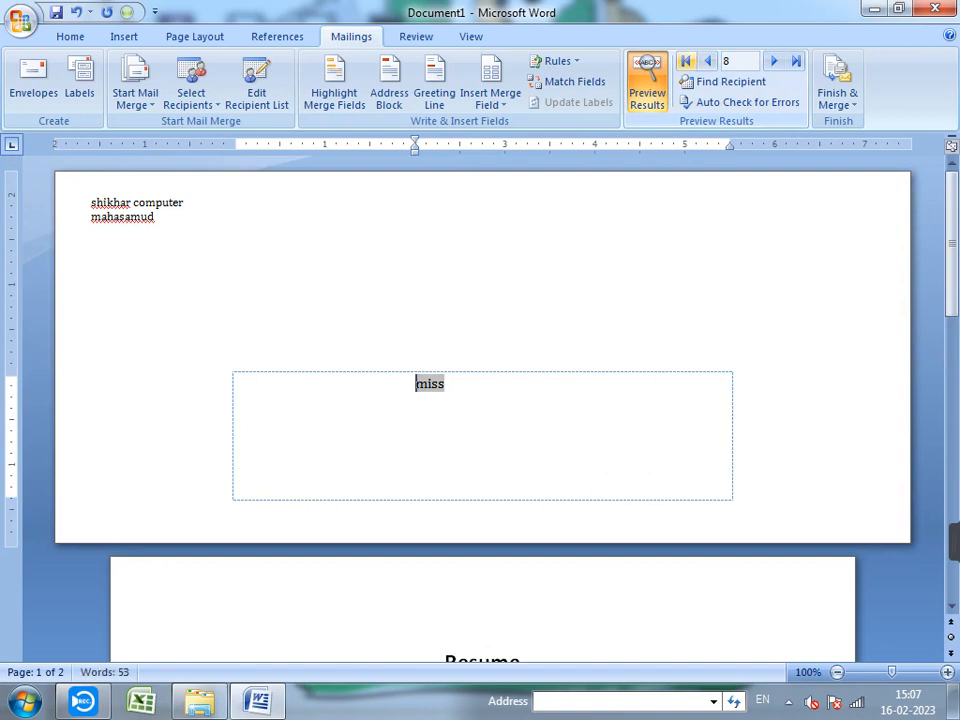
{"action": "left_click", "coordinate": [686, 61]}
{"action": "left_click", "coordinate": [796, 61]}
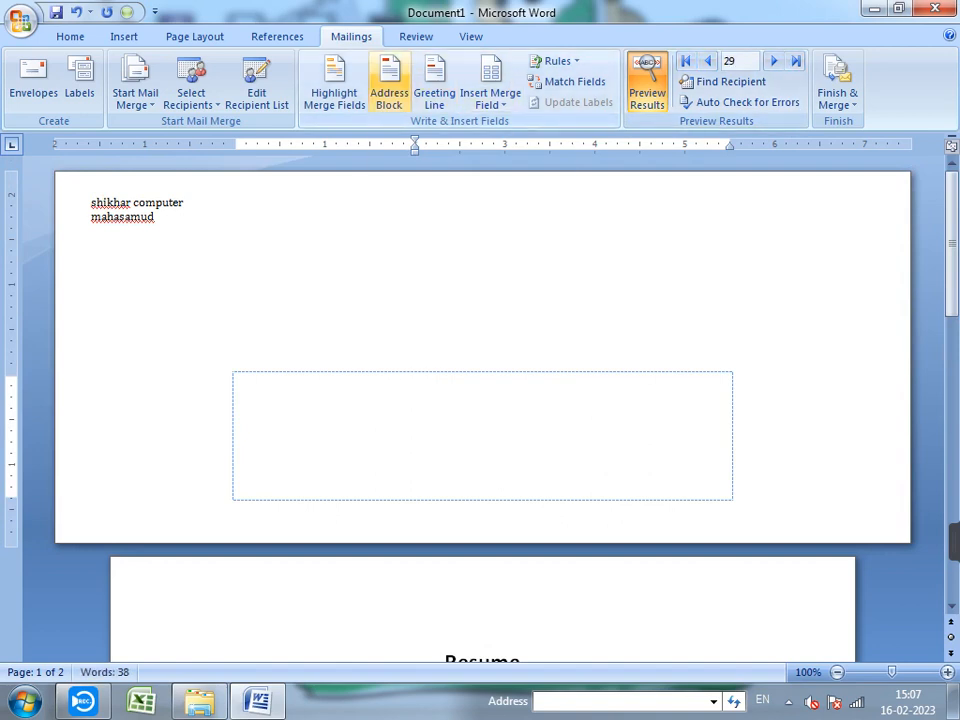
- Dismiss the Address Block options unchanged, return to the first record and review its merged Resume
{"action": "left_click", "coordinate": [389, 80]}
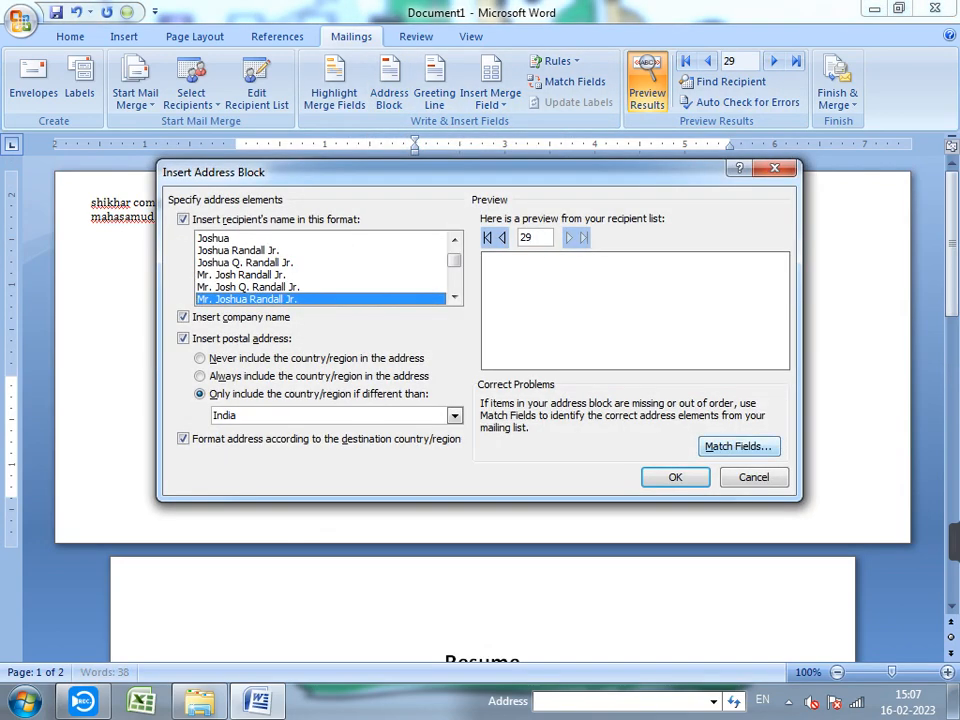
{"action": "left_click", "coordinate": [754, 477]}
{"action": "scroll", "coordinate": [754, 477], "scroll_direction": "down", "scroll_amount": 4}
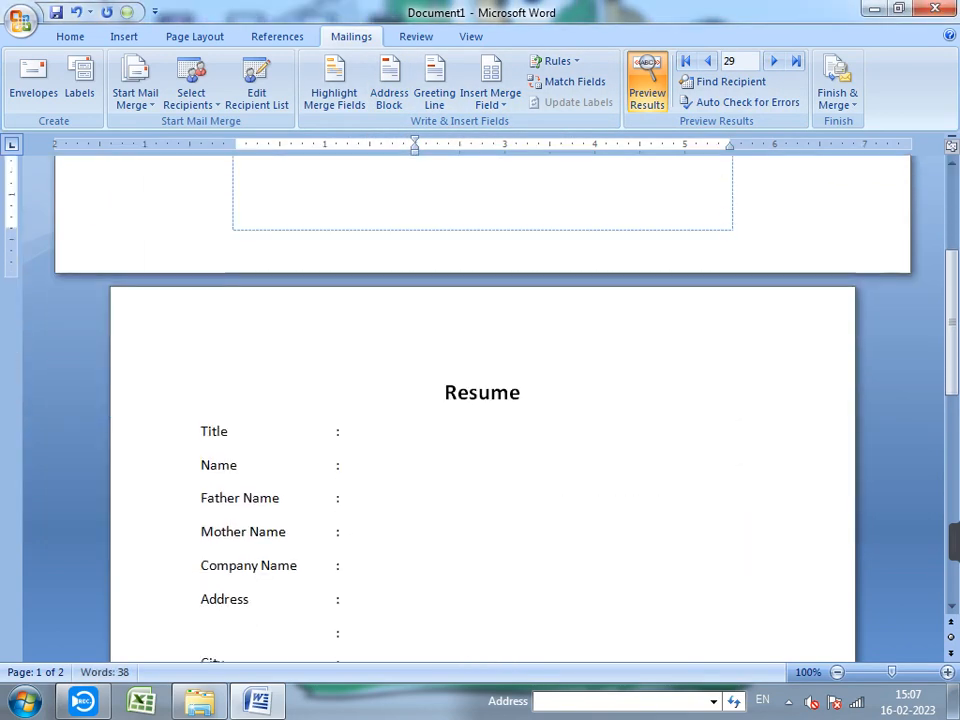
{"action": "scroll", "coordinate": [480, 400], "scroll_direction": "up", "scroll_amount": 5}
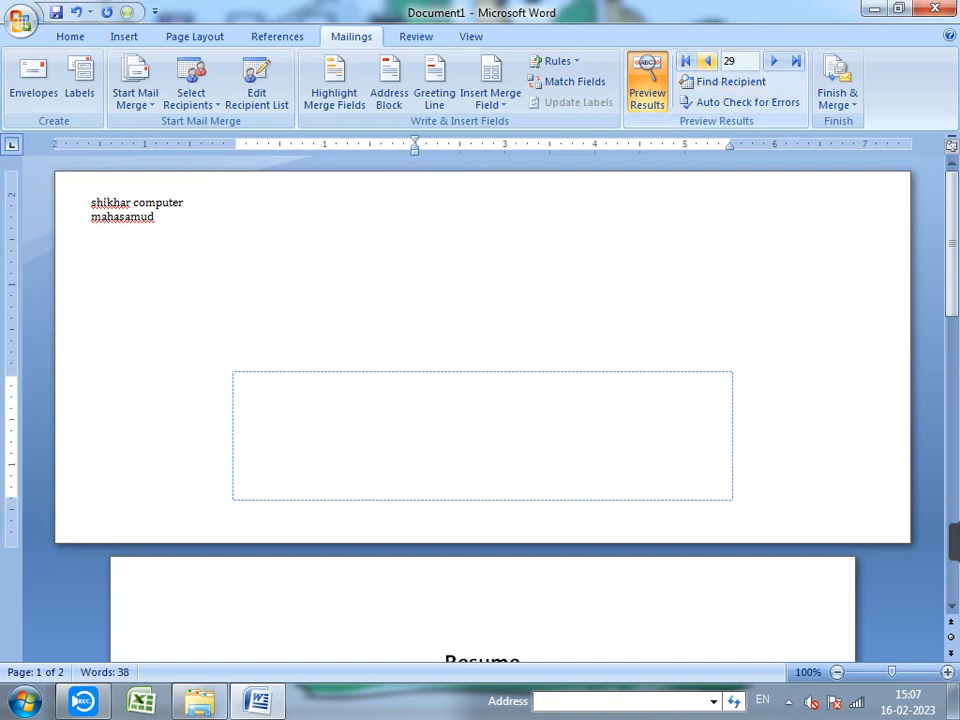
{"action": "left_click", "coordinate": [707, 61]}
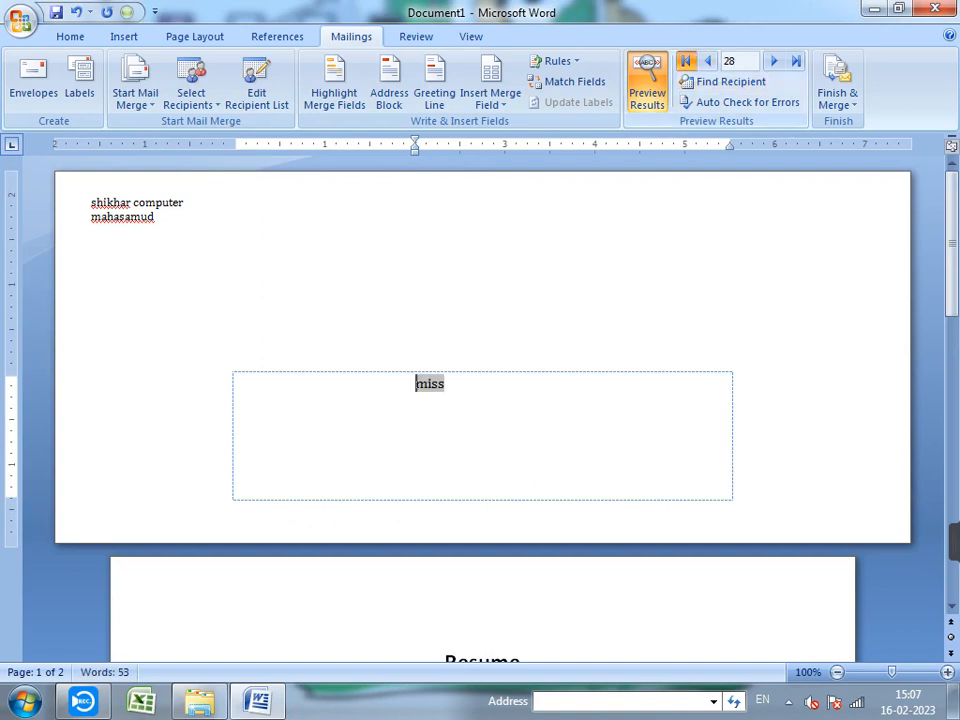
{"action": "left_click", "coordinate": [686, 61]}
{"action": "scroll", "coordinate": [480, 400], "scroll_direction": "down", "scroll_amount": 5}
{"action": "scroll", "coordinate": [480, 400], "scroll_direction": "down", "scroll_amount": 5}
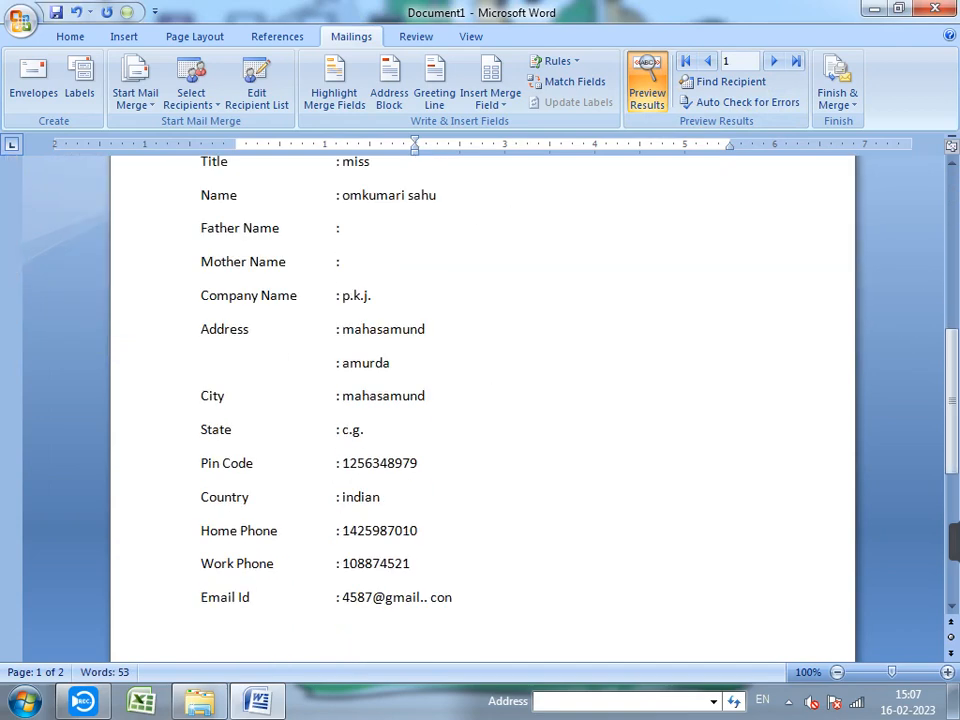
{"action": "scroll", "coordinate": [480, 400], "scroll_direction": "down", "scroll_amount": 3}
{"action": "scroll", "coordinate": [480, 400], "scroll_direction": "up", "scroll_amount": 3}
- Show merge field placeholders and select the Resume rows from Title to Home Phone
{"action": "left_click", "coordinate": [647, 83]}
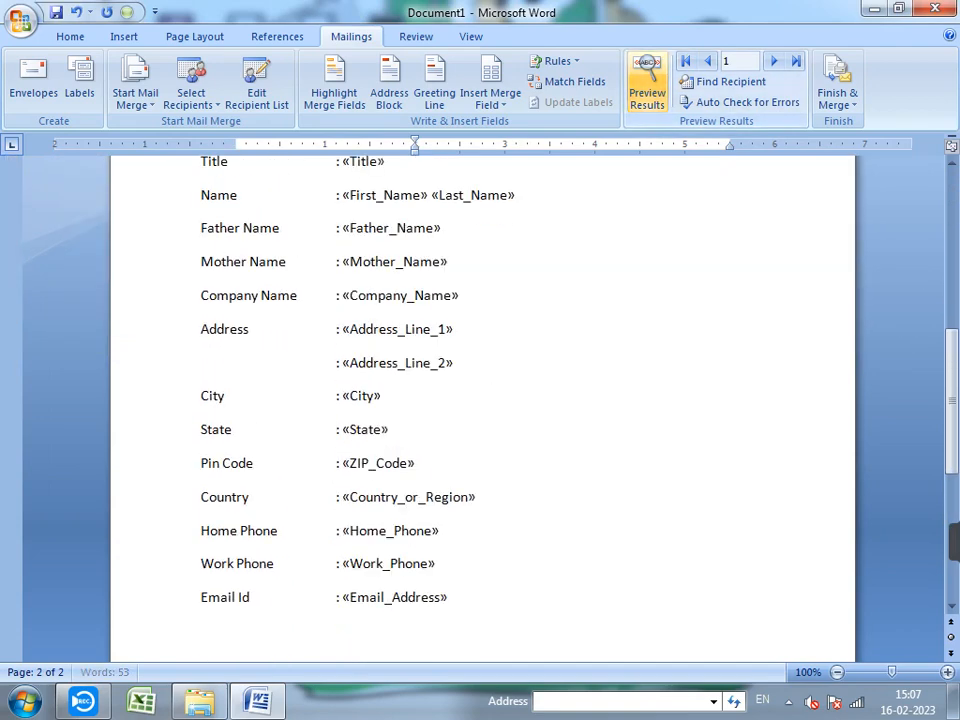
{"action": "left_click_drag", "start_coordinate": [344, 329], "coordinate": [452, 432]}
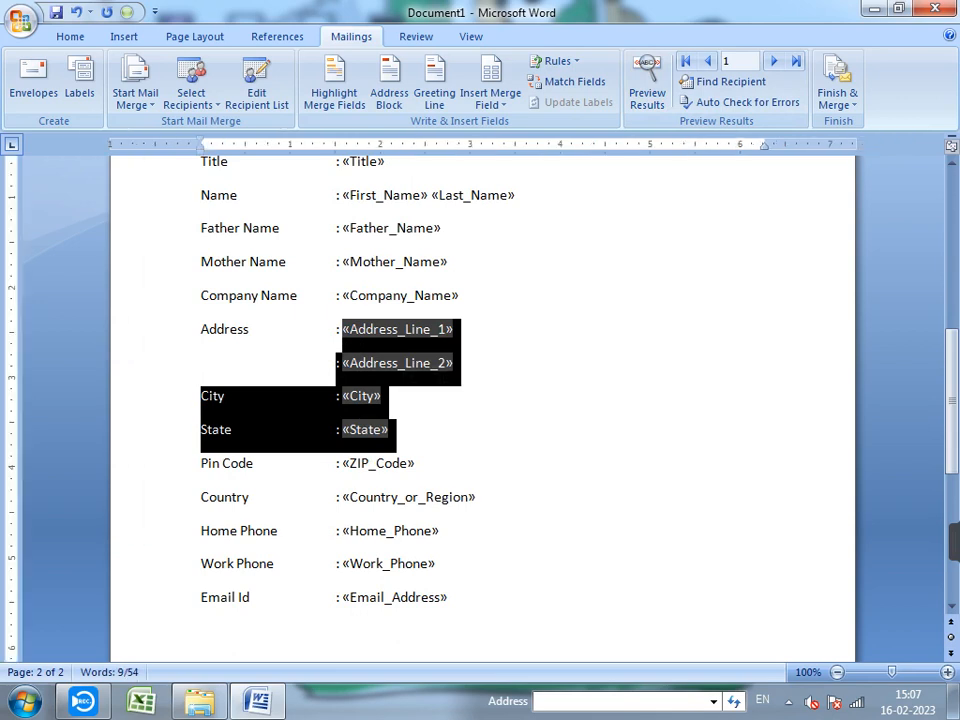
{"action": "left_click", "coordinate": [400, 430]}
{"action": "scroll", "coordinate": [400, 430], "scroll_direction": "up", "scroll_amount": 2}
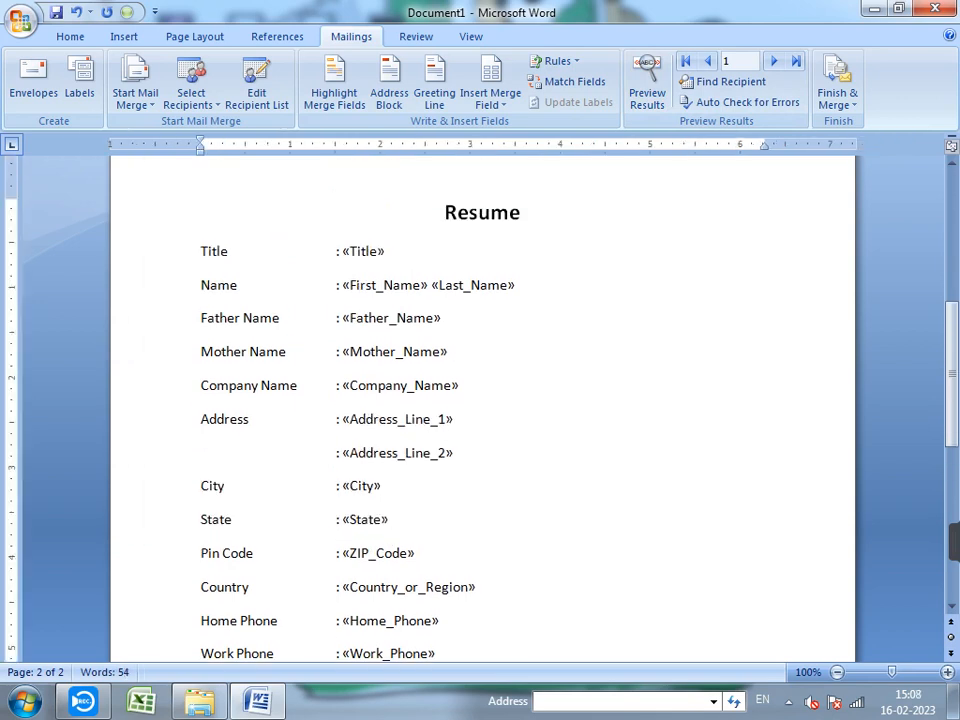
{"action": "left_click_drag", "start_coordinate": [337, 252], "coordinate": [440, 621]}
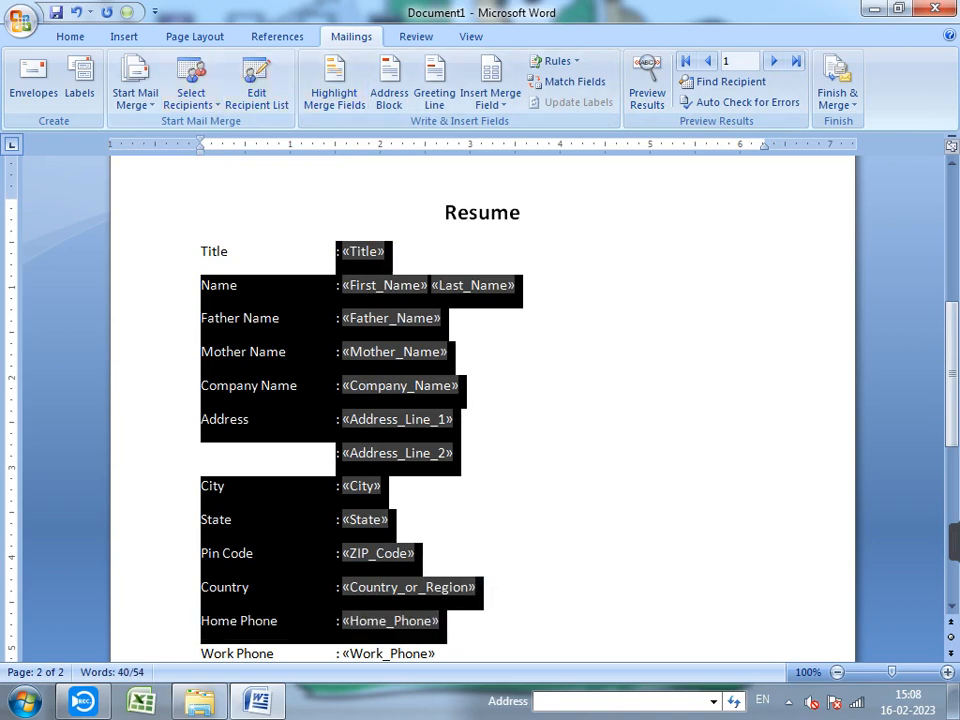
- Paste the copied Resume rows into the envelope's address box after «Title»
{"action": "scroll", "coordinate": [482, 400], "scroll_direction": "up", "scroll_amount": 9}
{"action": "double_click", "coordinate": [454, 387]}
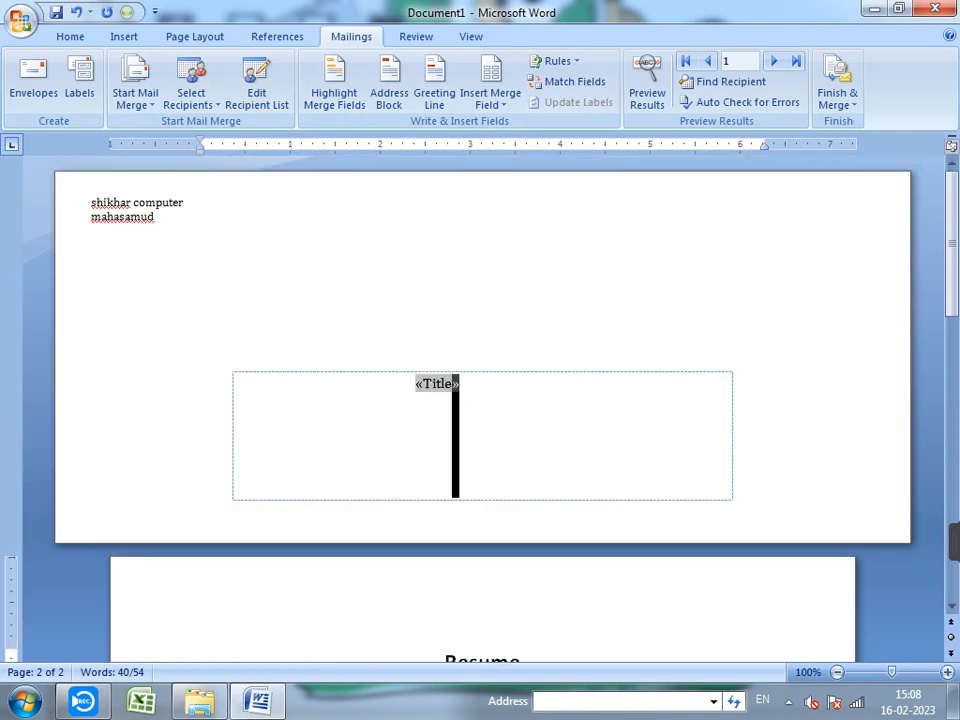
{"action": "left_click", "coordinate": [461, 387]}
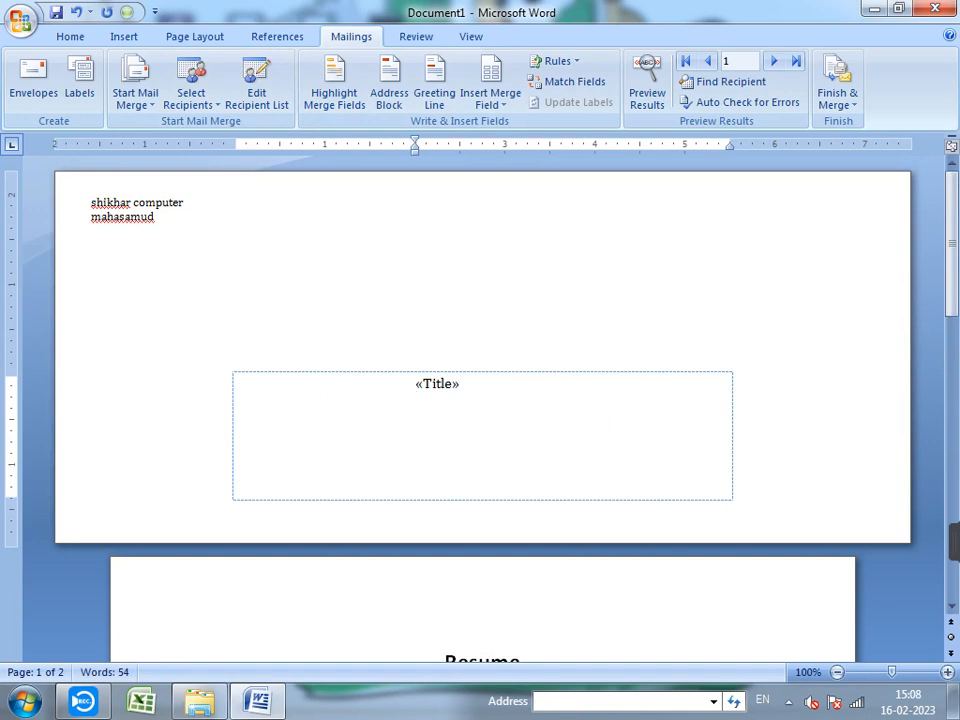
{"action": "key", "text": "ctrl+v"}
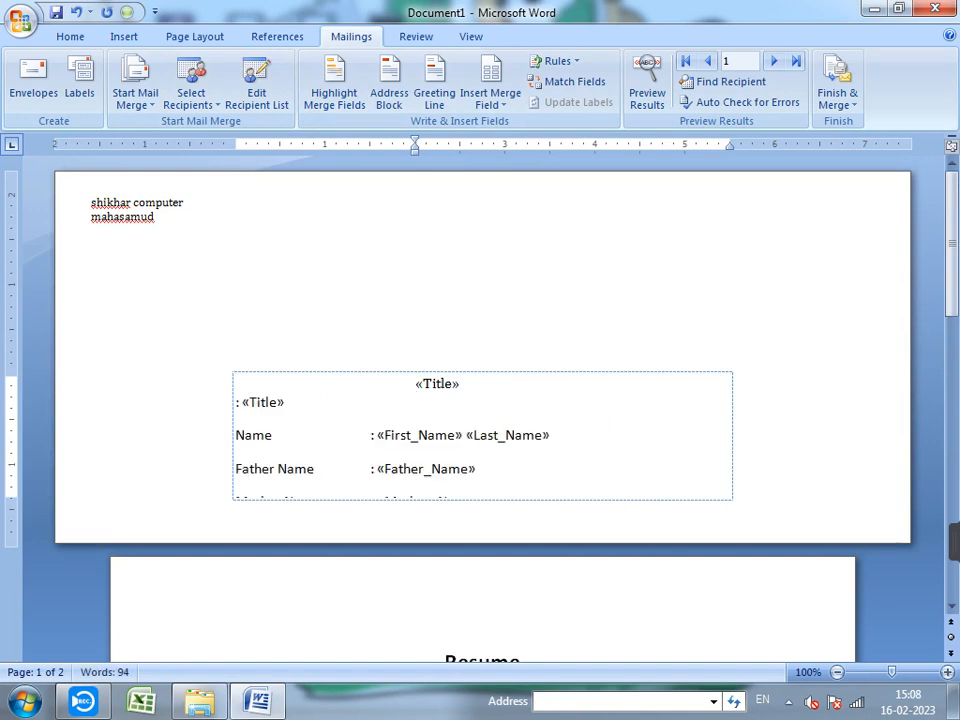
- Delete the stray top «Title» field and restore the Title and Name rows on separate lines
{"action": "left_click", "coordinate": [418, 384]}
{"action": "key", "text": "shift+End"}
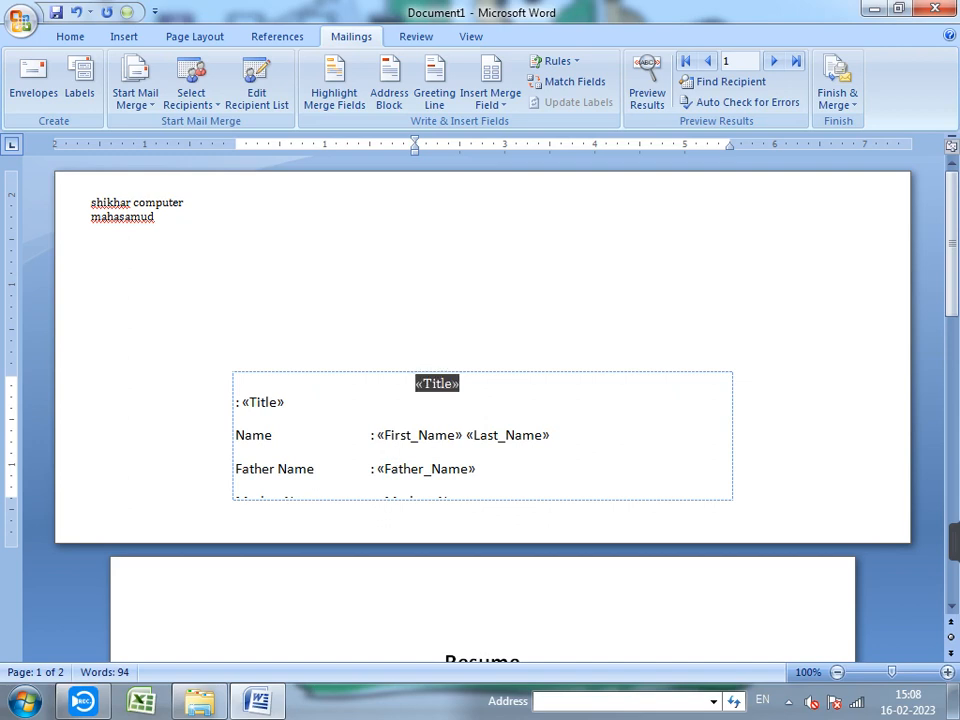
{"action": "key", "text": "Delete"}
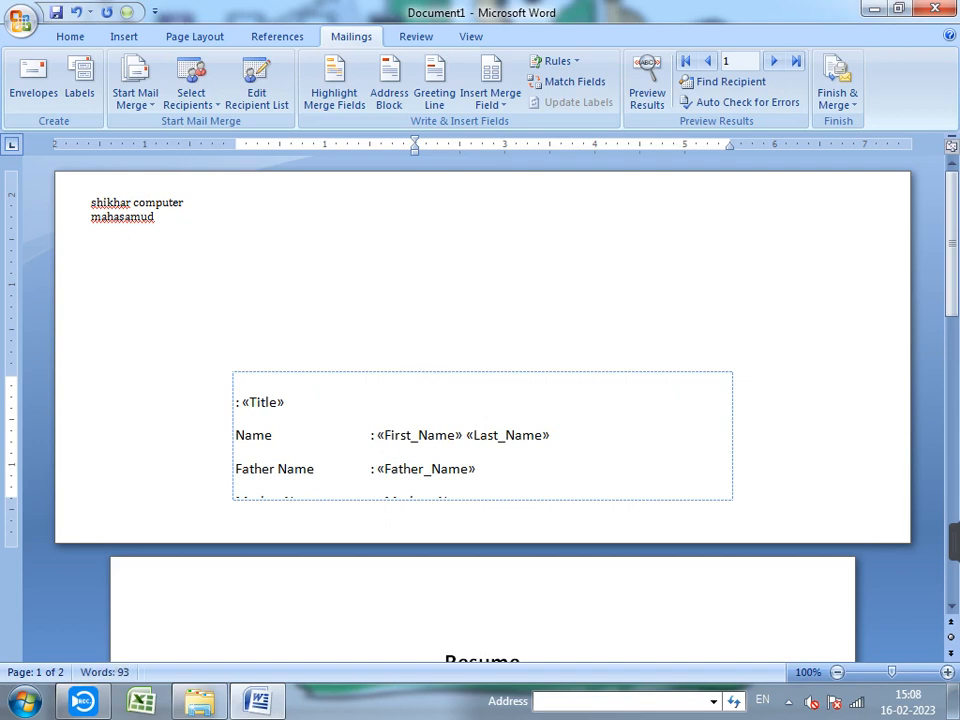
{"action": "key", "text": "Delete"}
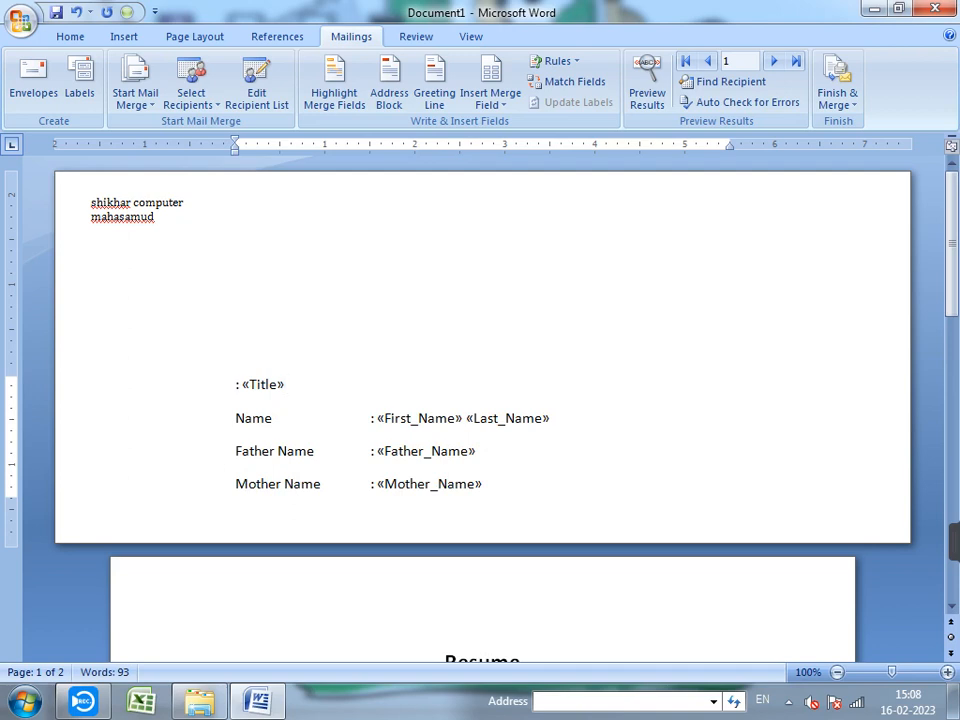
{"action": "key", "text": "End"}
{"action": "key", "text": "Delete"}
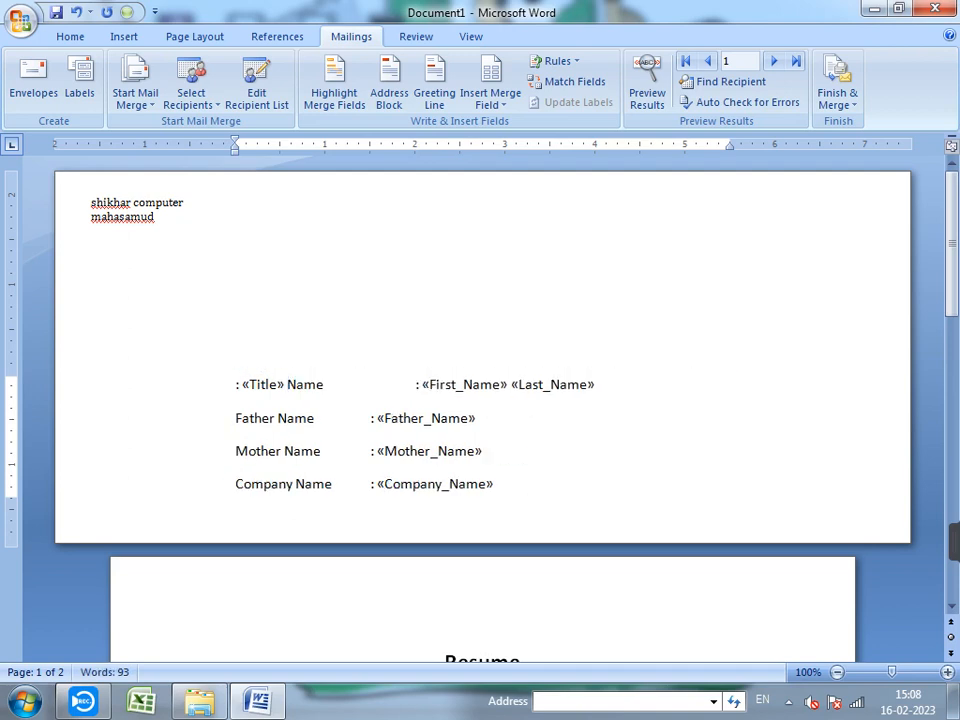
{"action": "key", "text": "Return"}
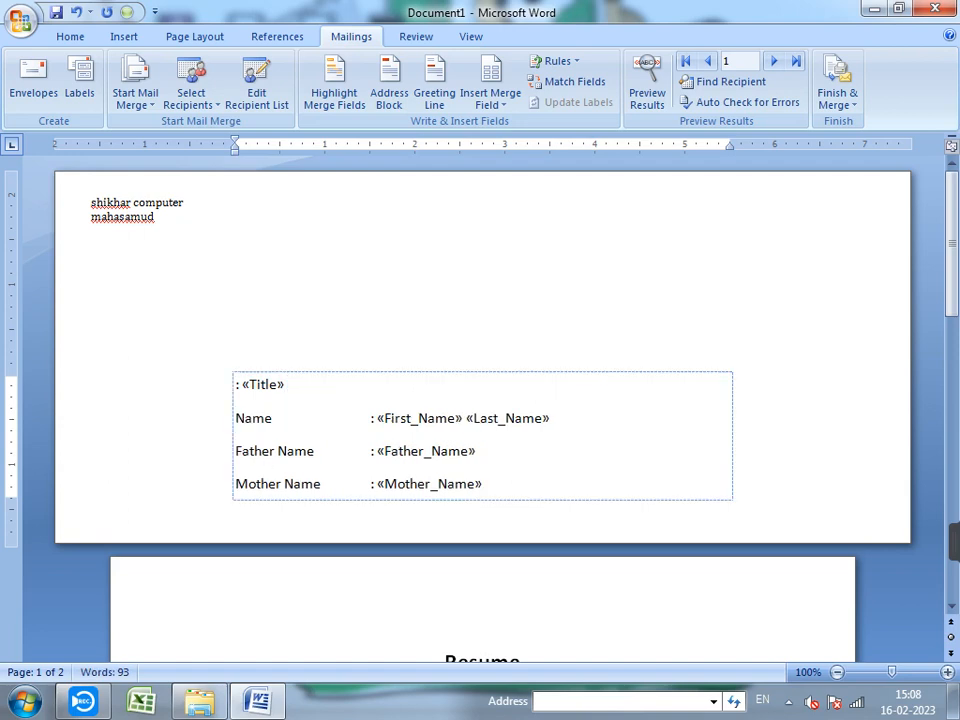
- Delete the Mother Name row, then move the address box higher and make it narrower and taller
{"action": "scroll", "coordinate": [483, 407], "scroll_direction": "down", "scroll_amount": 1}
{"action": "left_click_drag", "start_coordinate": [484, 440], "coordinate": [237, 440]}
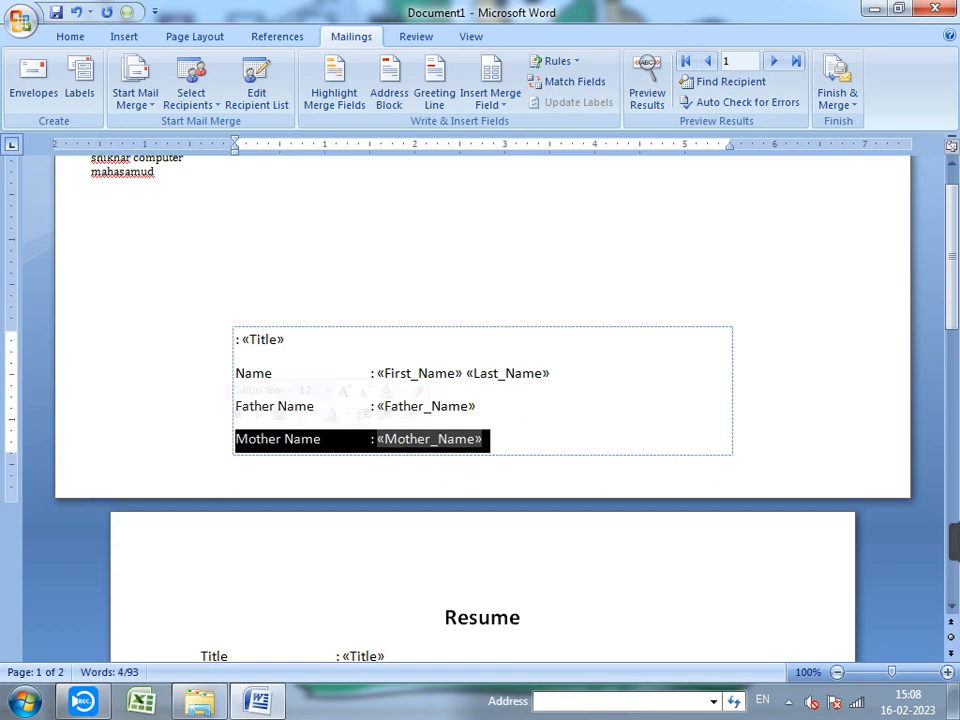
{"action": "key", "text": "Delete"}
{"action": "left_click_drag", "start_coordinate": [242, 374], "coordinate": [495, 440]}
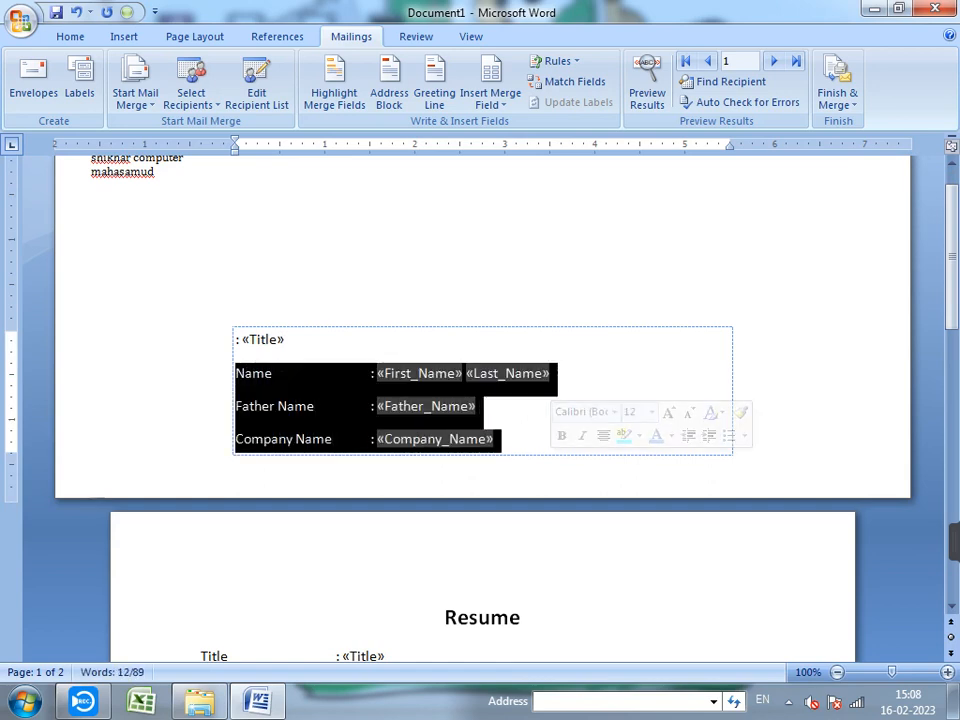
{"action": "left_click_drag", "start_coordinate": [440, 327], "coordinate": [442, 223]}
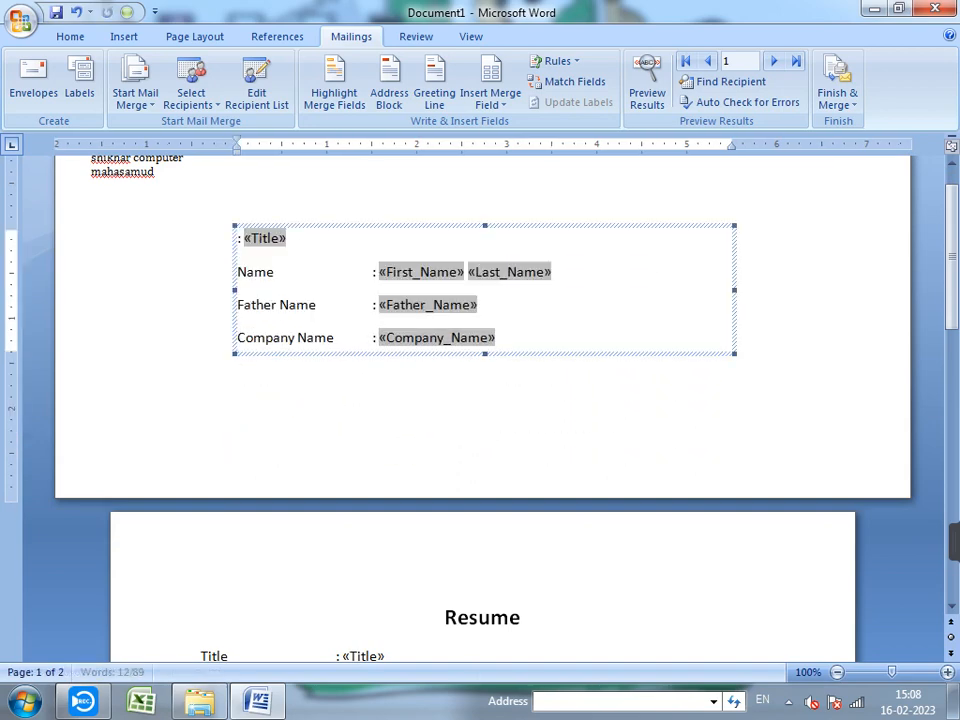
{"action": "left_click_drag", "start_coordinate": [735, 353], "coordinate": [662, 465]}
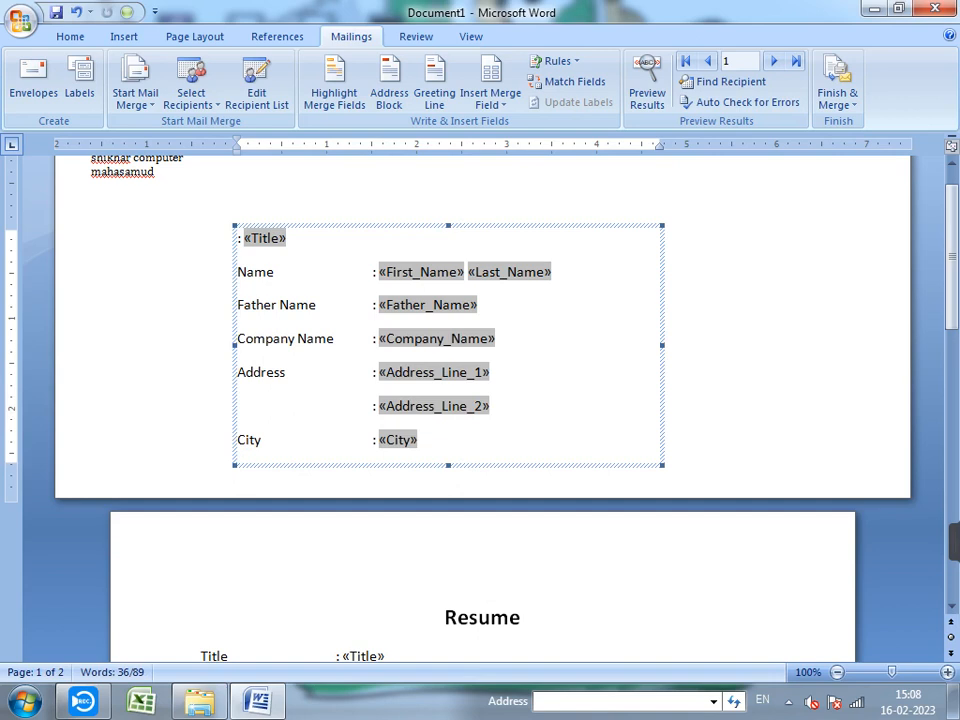
{"action": "left_click", "coordinate": [70, 37]}
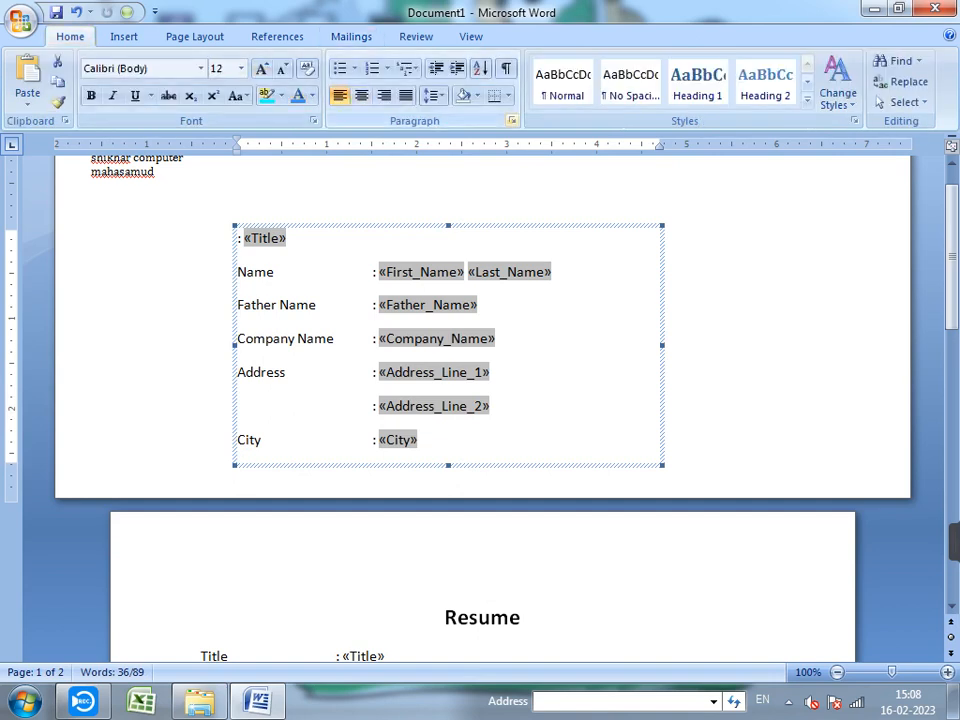
- Set the address paragraphs to 0" left indent, 0 pt before/after, single spacing, no special indent
{"action": "left_click", "coordinate": [513, 121]}
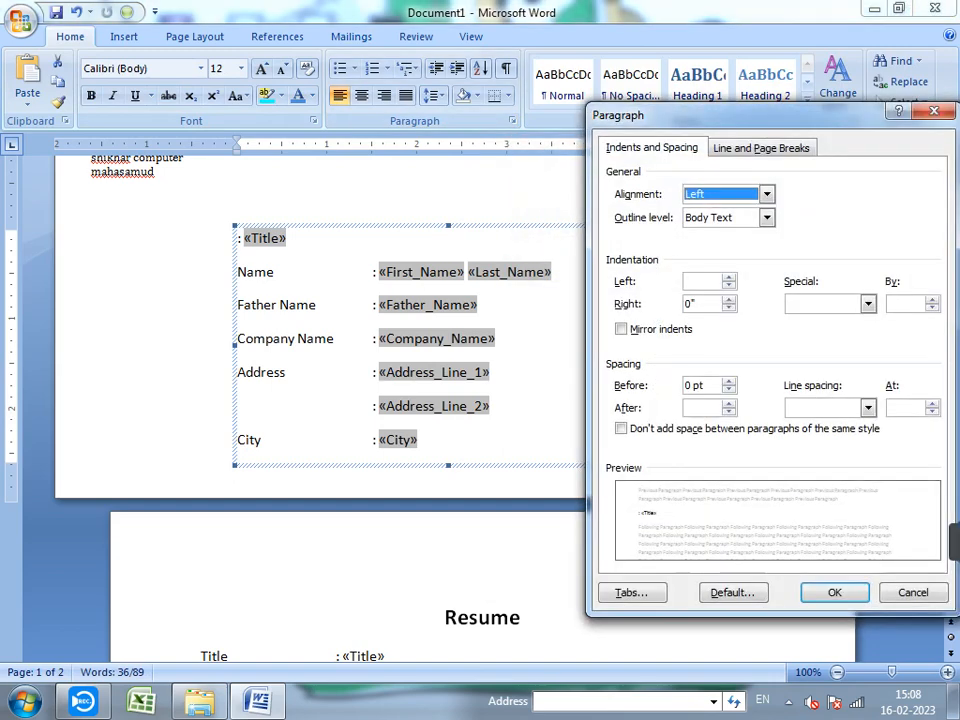
{"action": "left_click", "coordinate": [729, 277]}
{"action": "left_click", "coordinate": [729, 277]}
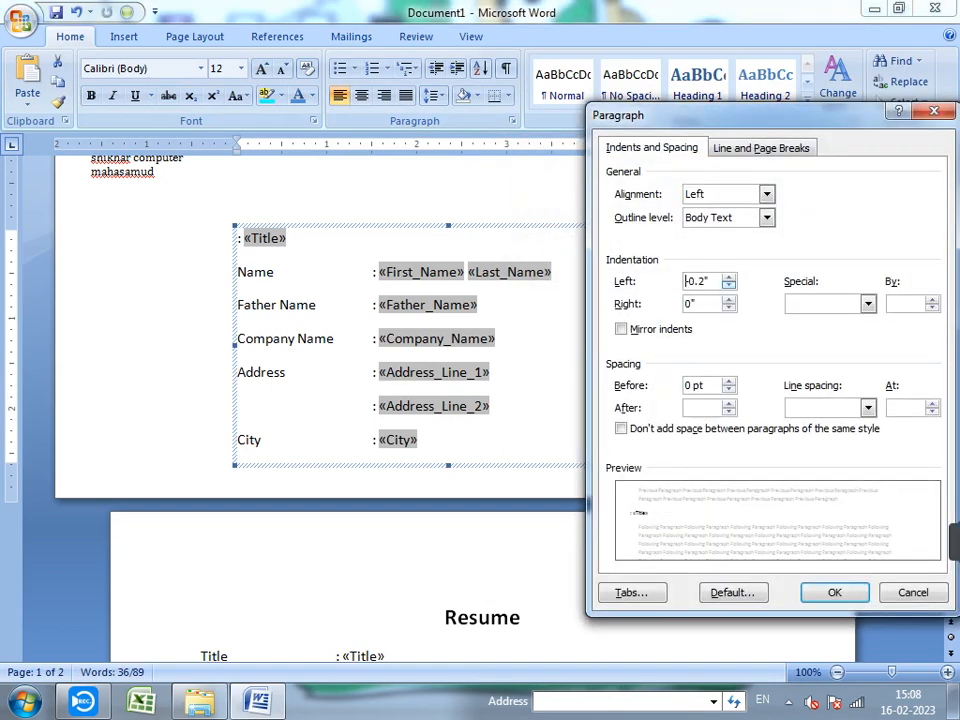
{"action": "left_click", "coordinate": [729, 287]}
{"action": "left_click", "coordinate": [729, 287]}
{"action": "left_click", "coordinate": [729, 412]}
{"action": "left_click", "coordinate": [729, 403]}
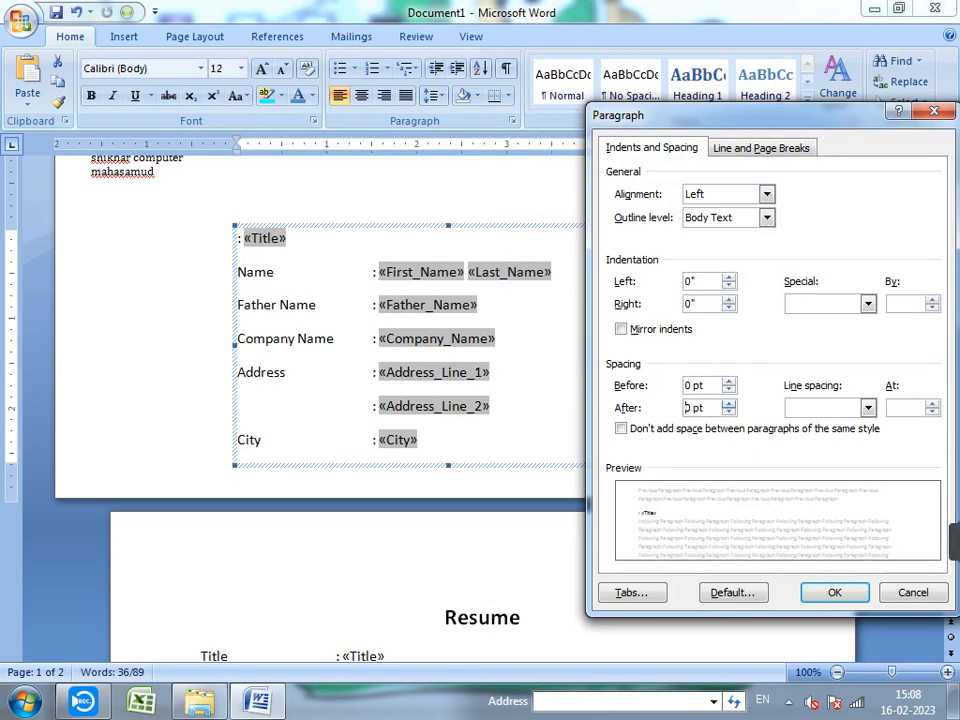
{"action": "left_click", "coordinate": [729, 390]}
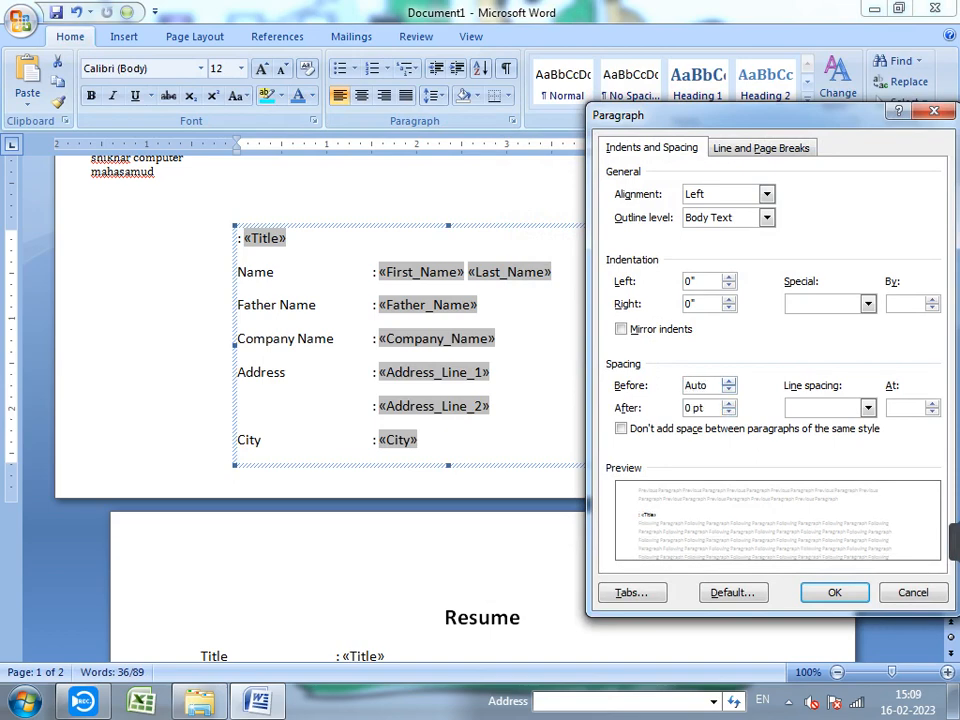
{"action": "left_click", "coordinate": [729, 381]}
{"action": "left_click", "coordinate": [868, 407]}
{"action": "left_click", "coordinate": [802, 425]}
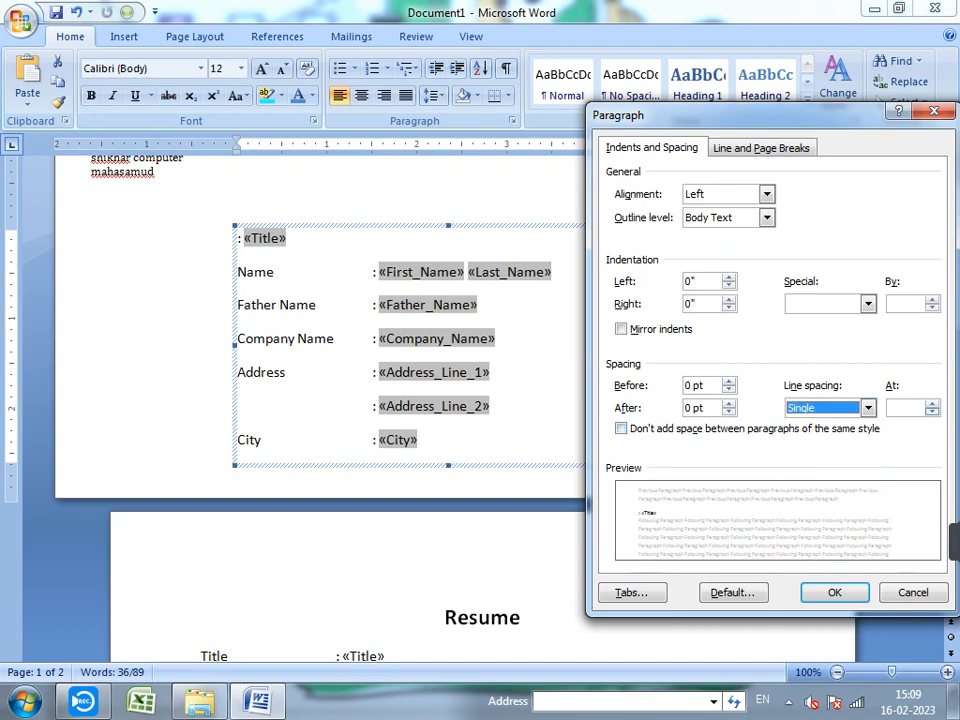
{"action": "left_click", "coordinate": [932, 412]}
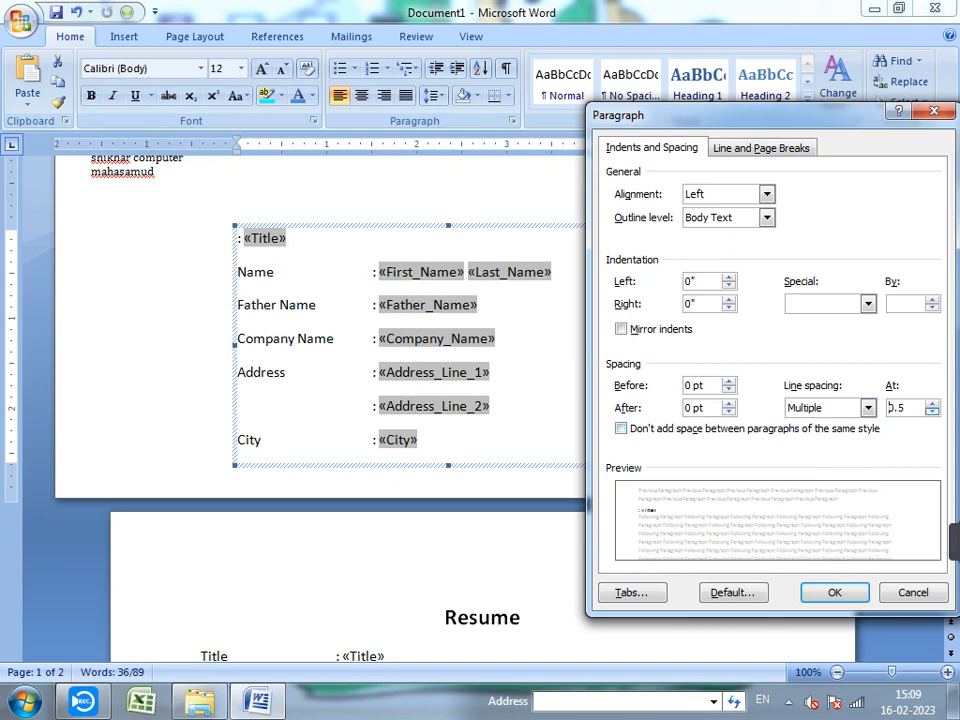
{"action": "left_click", "coordinate": [932, 403]}
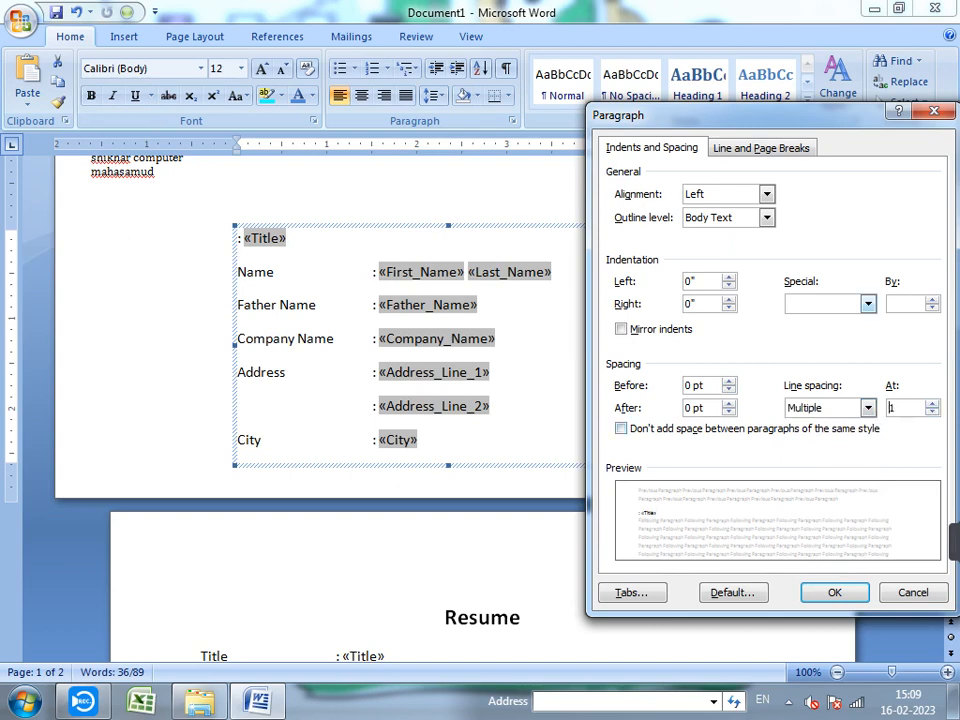
{"action": "left_click", "coordinate": [868, 304]}
{"action": "key", "text": "Down"}
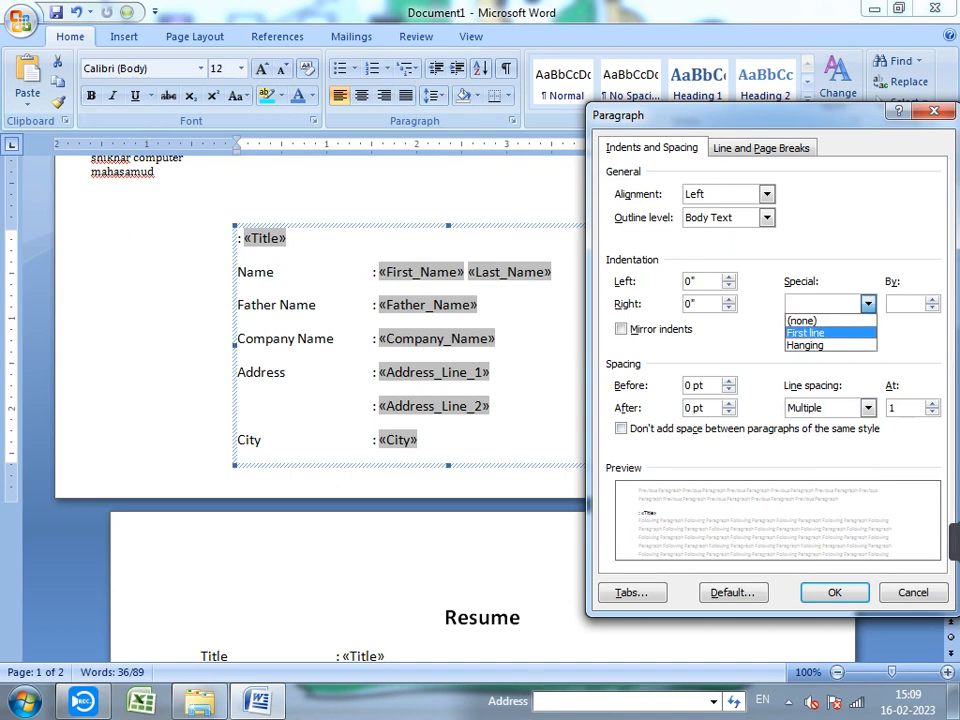
{"action": "key", "text": "Up"}
{"action": "key", "text": "Return"}
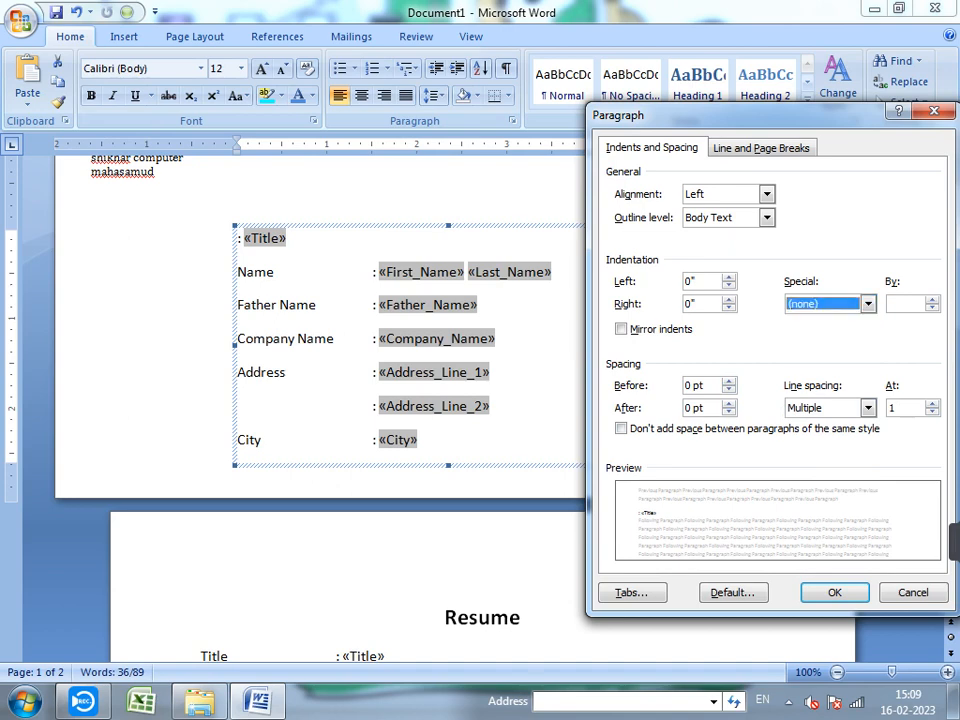
{"action": "key", "text": "Return"}
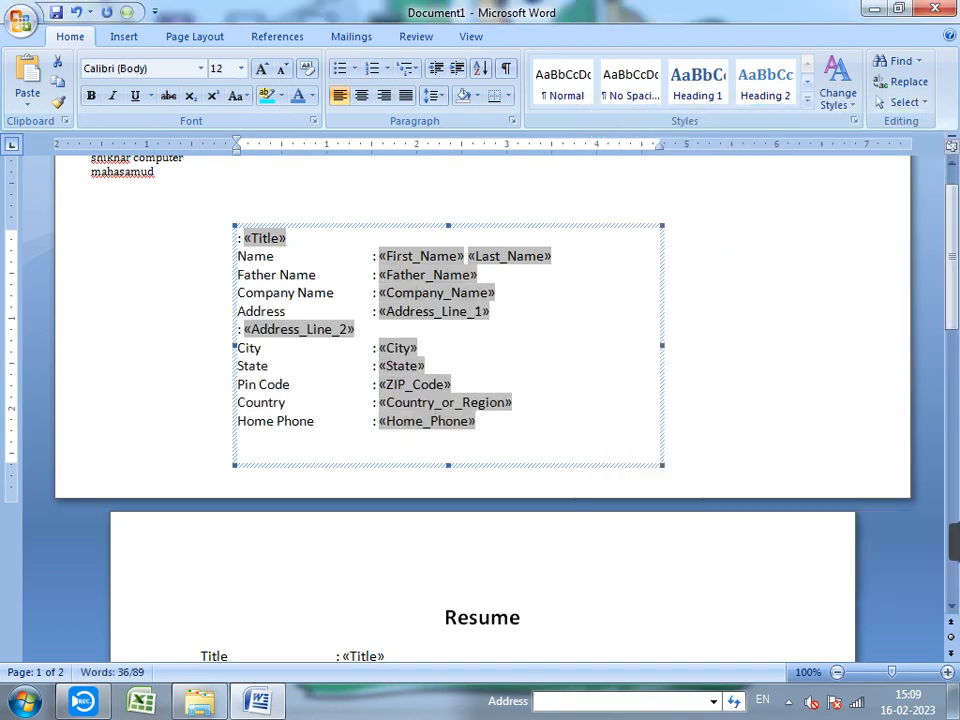
- Join Address_Line_2 onto the Address line and bring State up beside the City field
{"action": "left_click", "coordinate": [356, 329]}
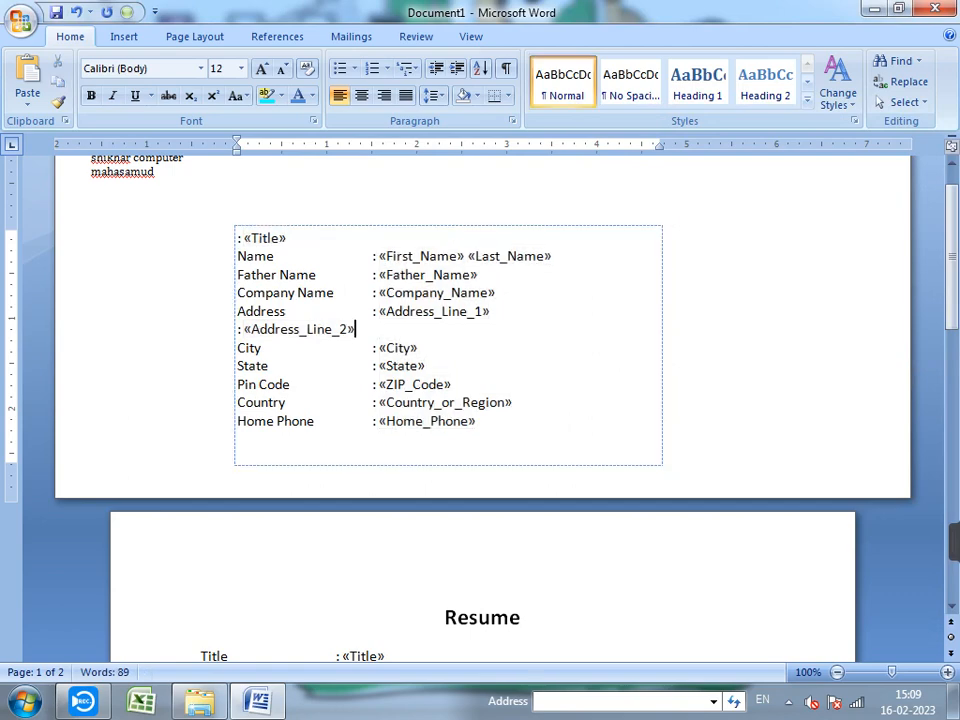
{"action": "left_click", "coordinate": [491, 311]}
{"action": "key", "text": "Delete"}
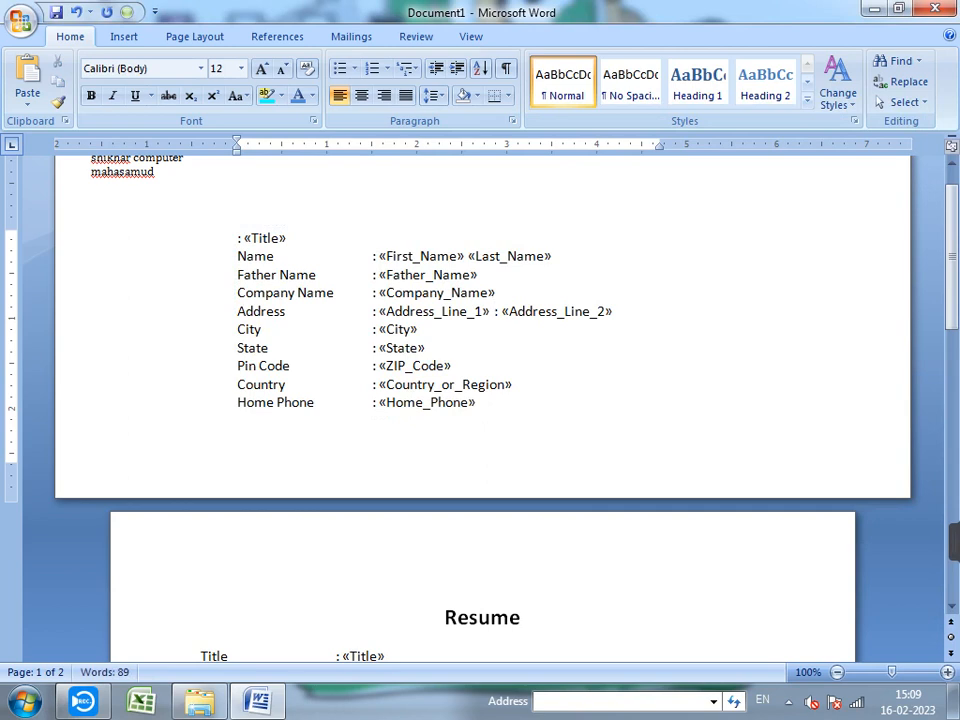
{"action": "left_click", "coordinate": [419, 329]}
{"action": "key", "text": "Delete"}
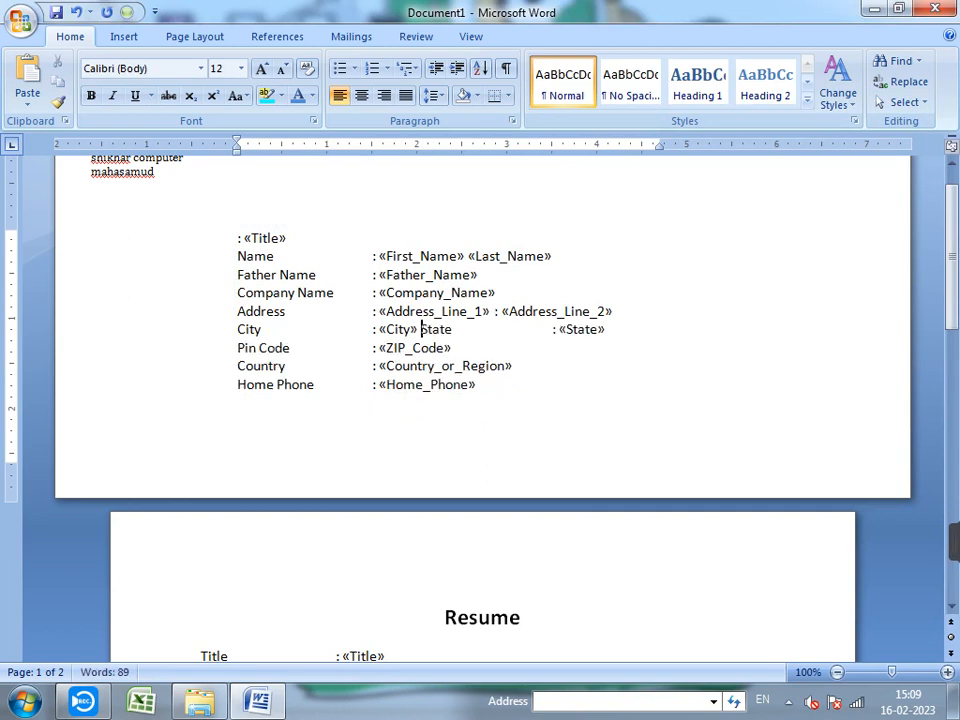
{"action": "left_click", "coordinate": [464, 329]}
{"action": "key", "text": "Delete"}
{"action": "key", "text": "Delete"}
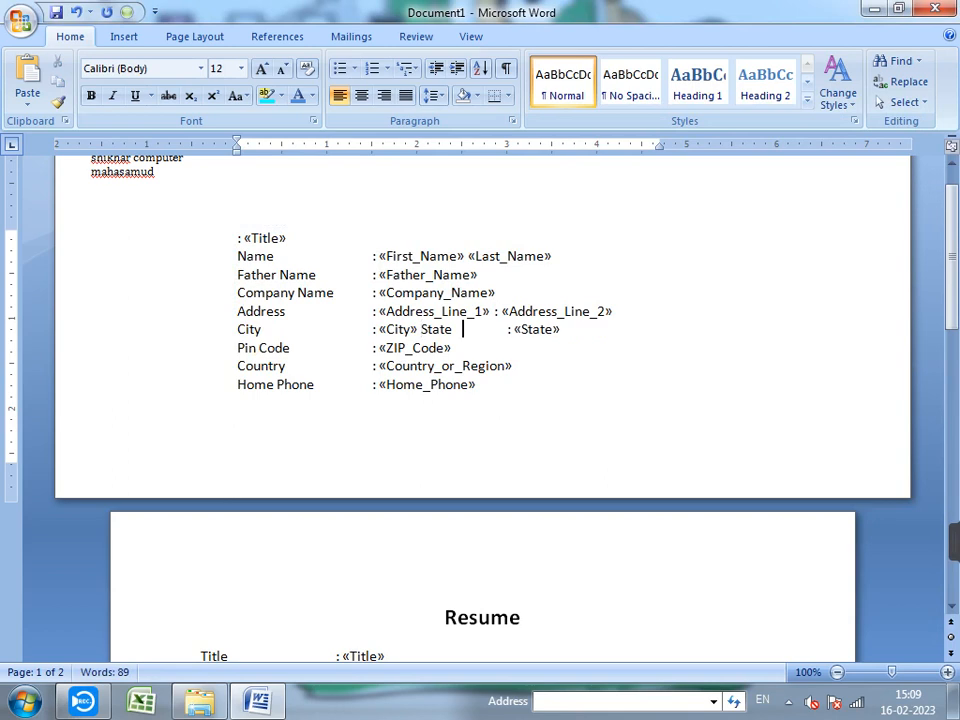
- Remove the tabs before City and join Pin Code onto the City line, closing its gap
{"action": "left_click", "coordinate": [373, 329]}
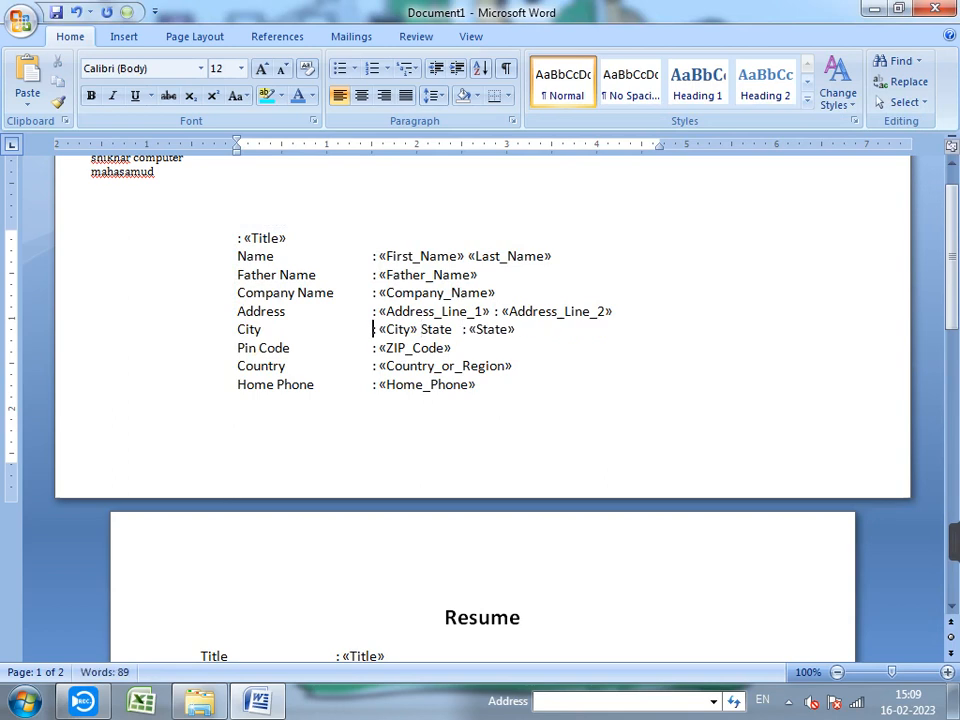
{"action": "key", "text": "BackSpace"}
{"action": "key", "text": "BackSpace"}
{"action": "left_click", "coordinate": [427, 329]}
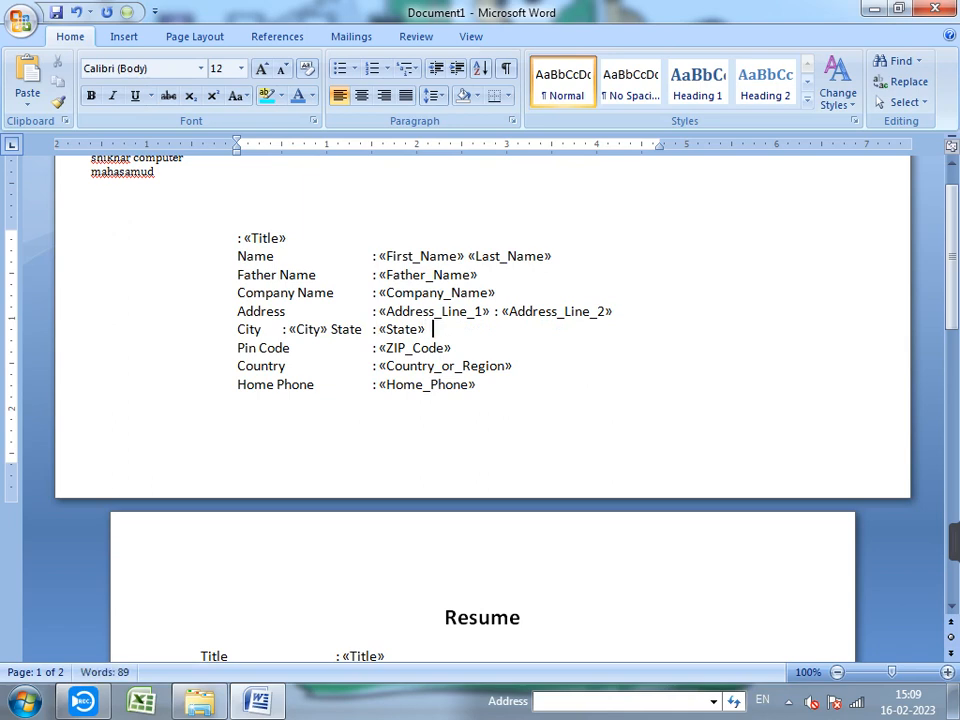
{"action": "key", "text": "Delete"}
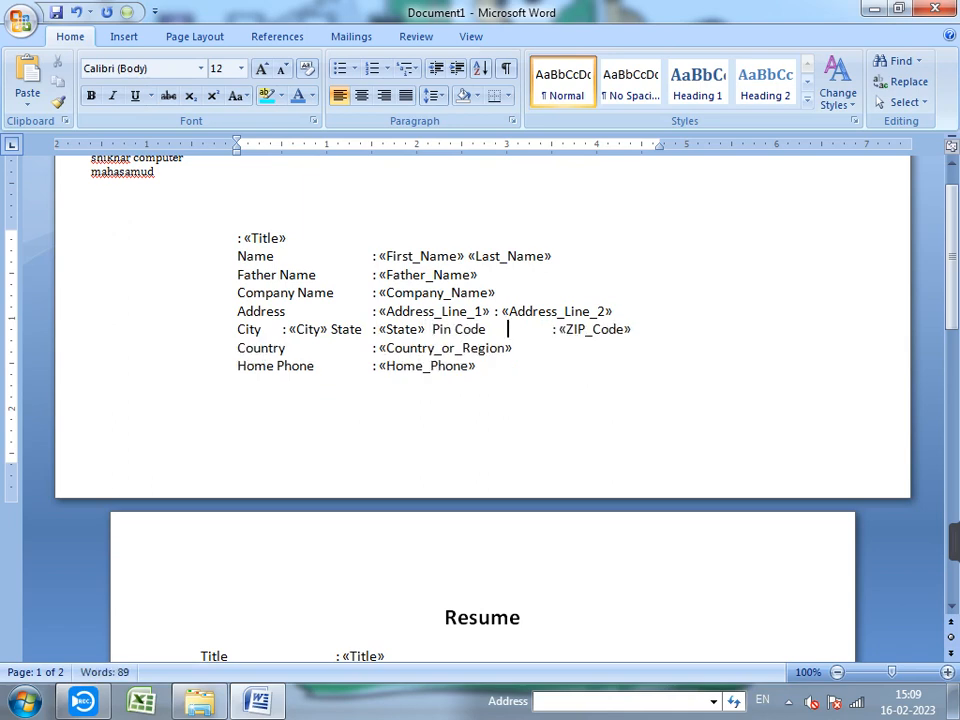
{"action": "left_click", "coordinate": [507, 329]}
{"action": "key", "text": "Delete"}
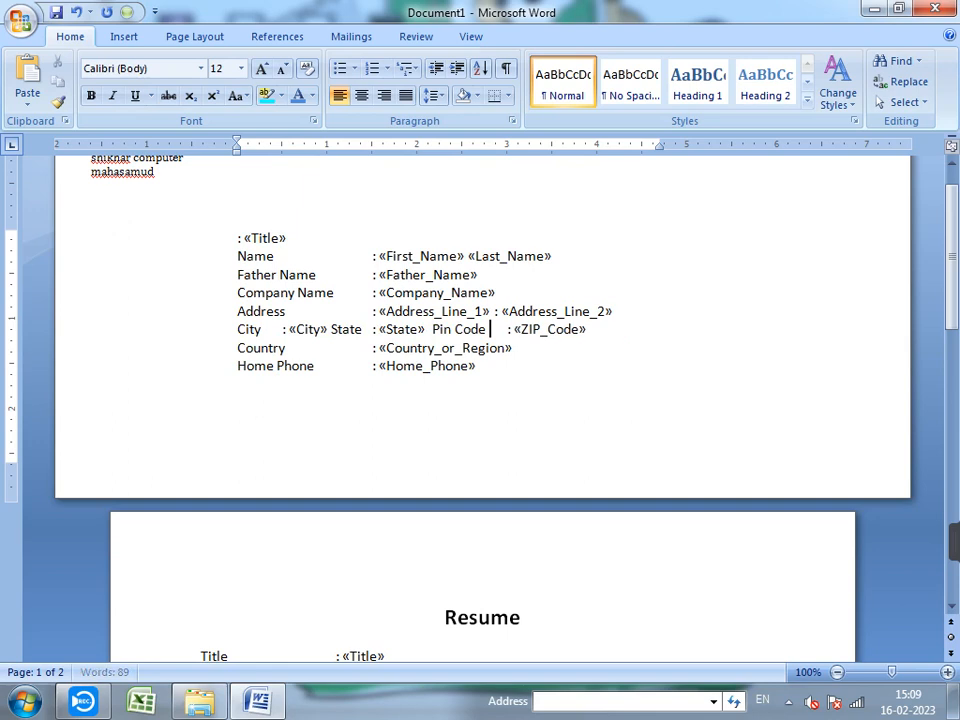
{"action": "key", "text": "Delete"}
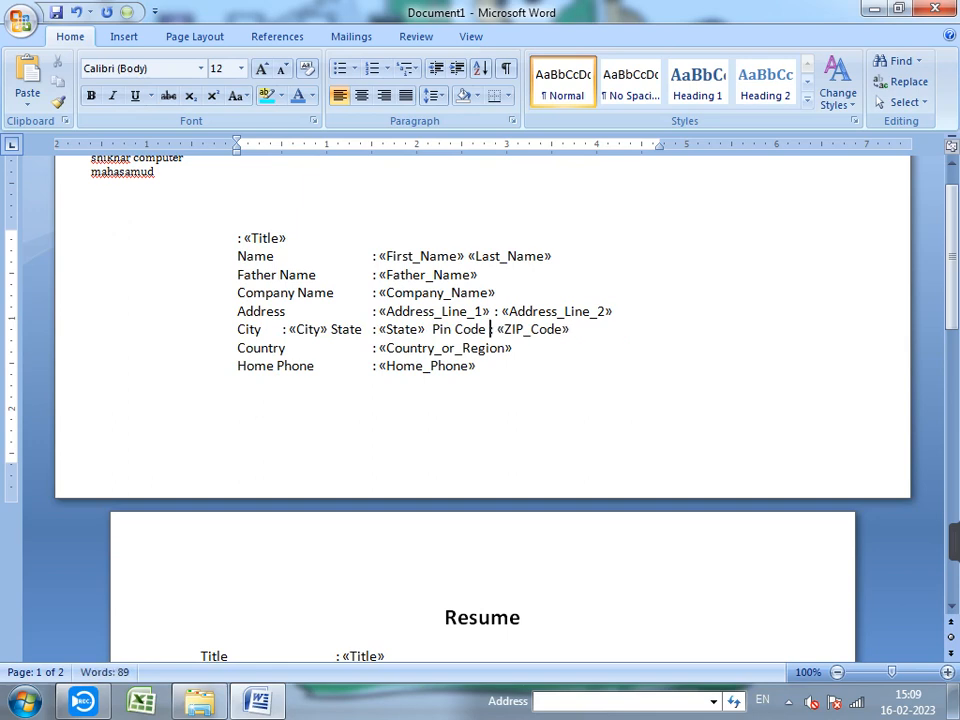
- Close the gaps after Country and join Home Phone onto the Country line
{"action": "key", "text": "Delete"}
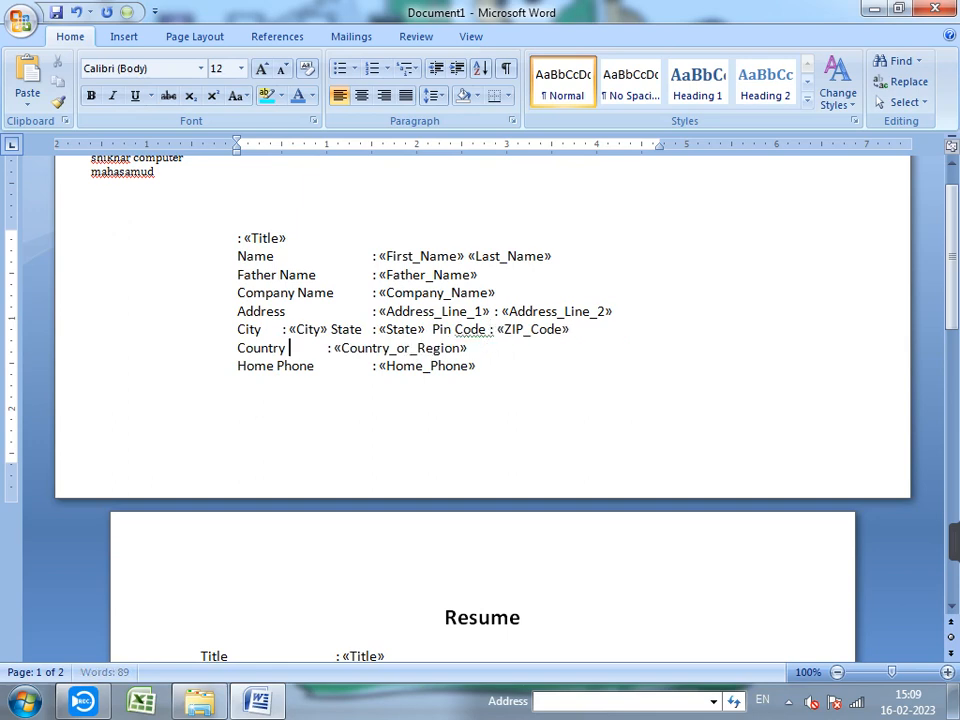
{"action": "key", "text": "Delete"}
{"action": "key", "text": "End"}
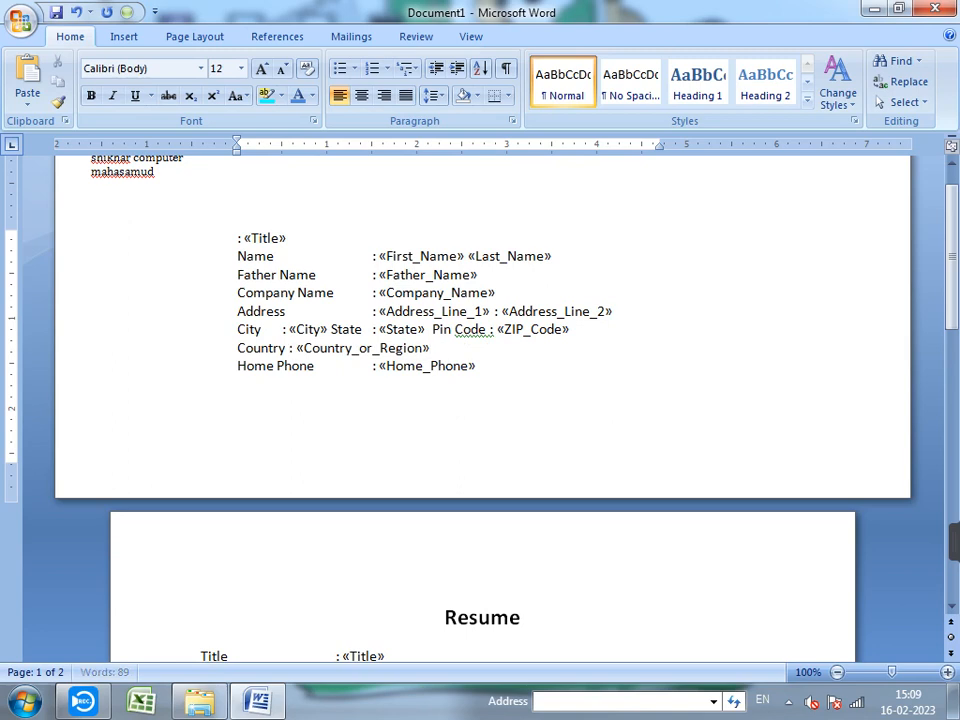
{"action": "key", "text": "Delete"}
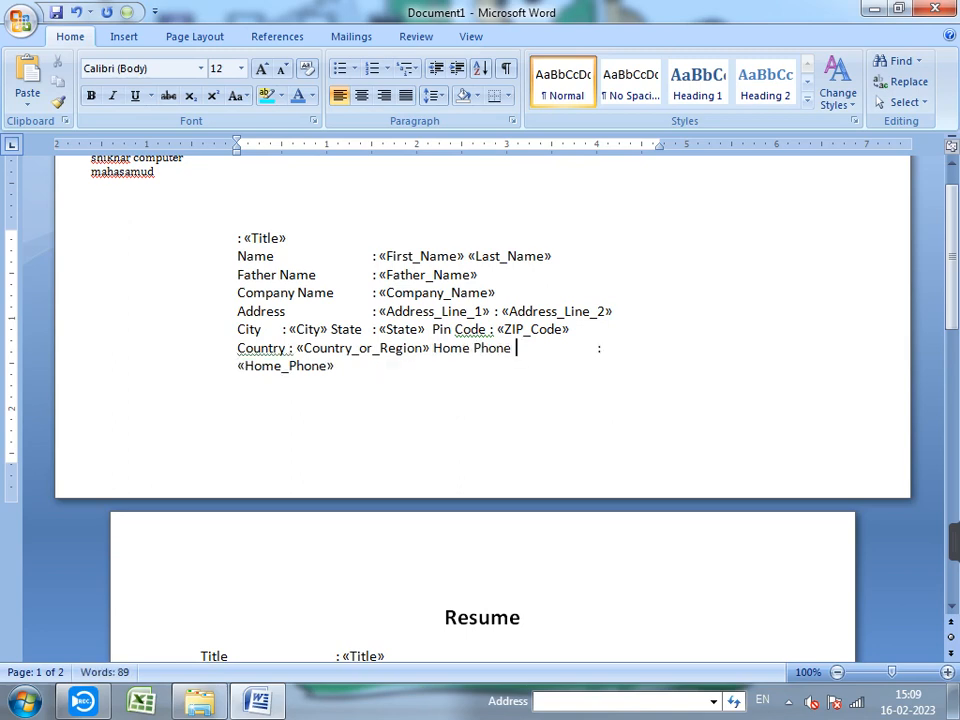
{"action": "key", "text": "BackSpace"}
{"action": "key", "text": "BackSpace"}
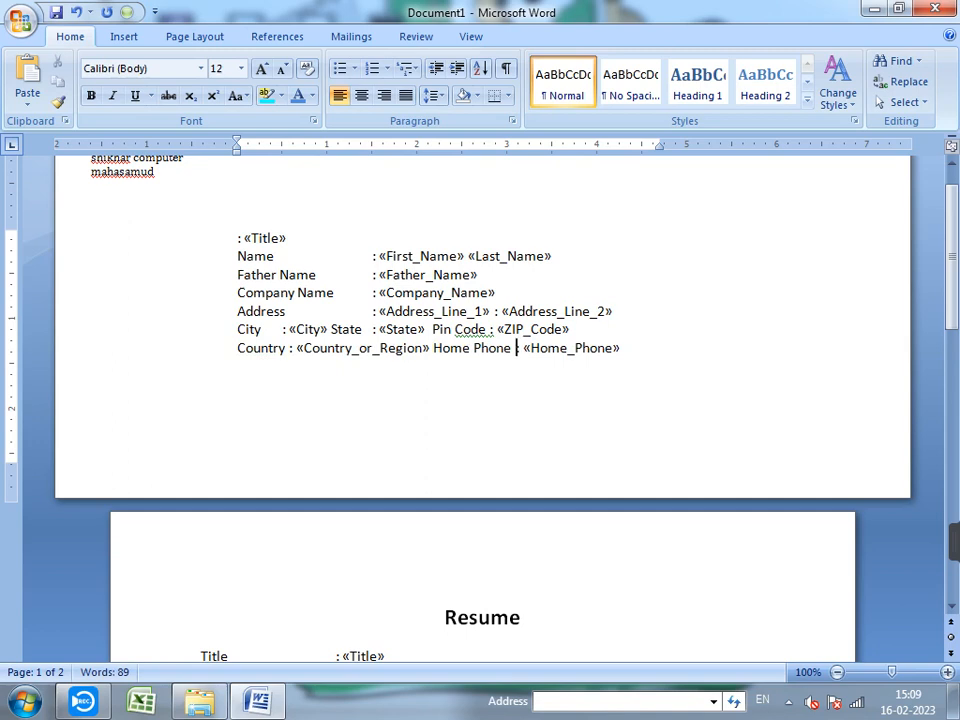
{"action": "left_click_drag", "start_coordinate": [292, 239], "coordinate": [239, 239]}
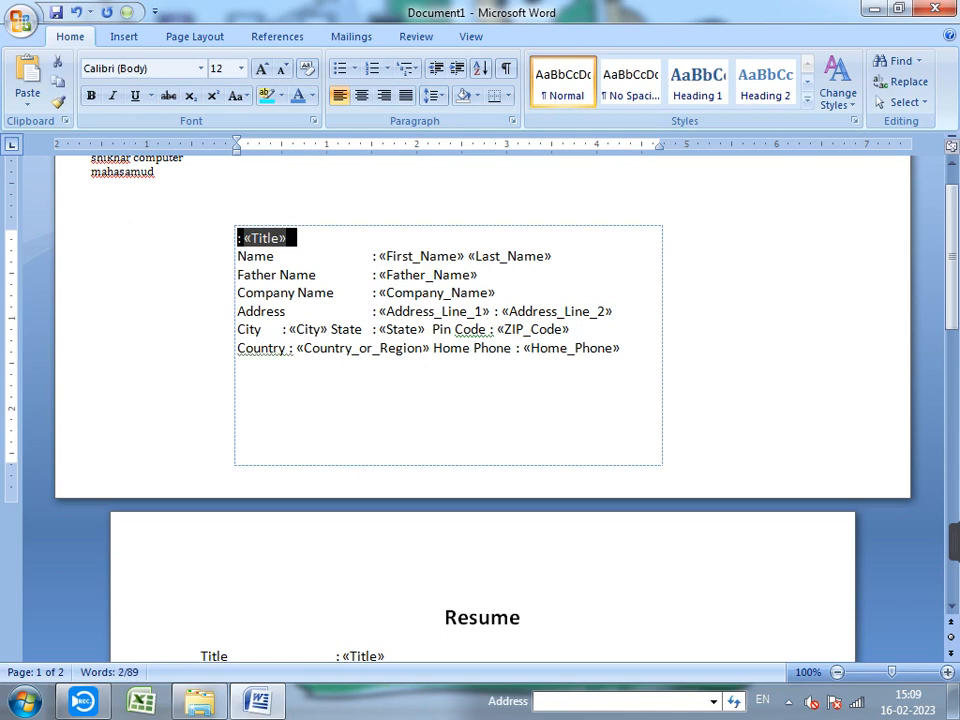
- Replace the «Title» line with a 'To,' line placed above Name
{"action": "key", "text": "Delete"}
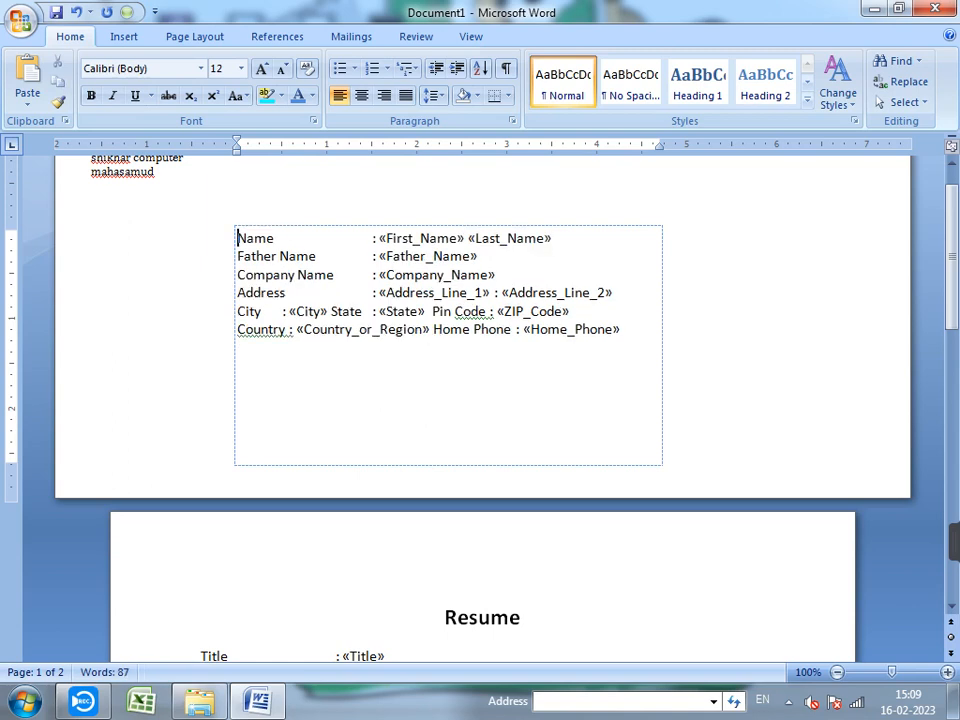
{"action": "type", "text": "to"}
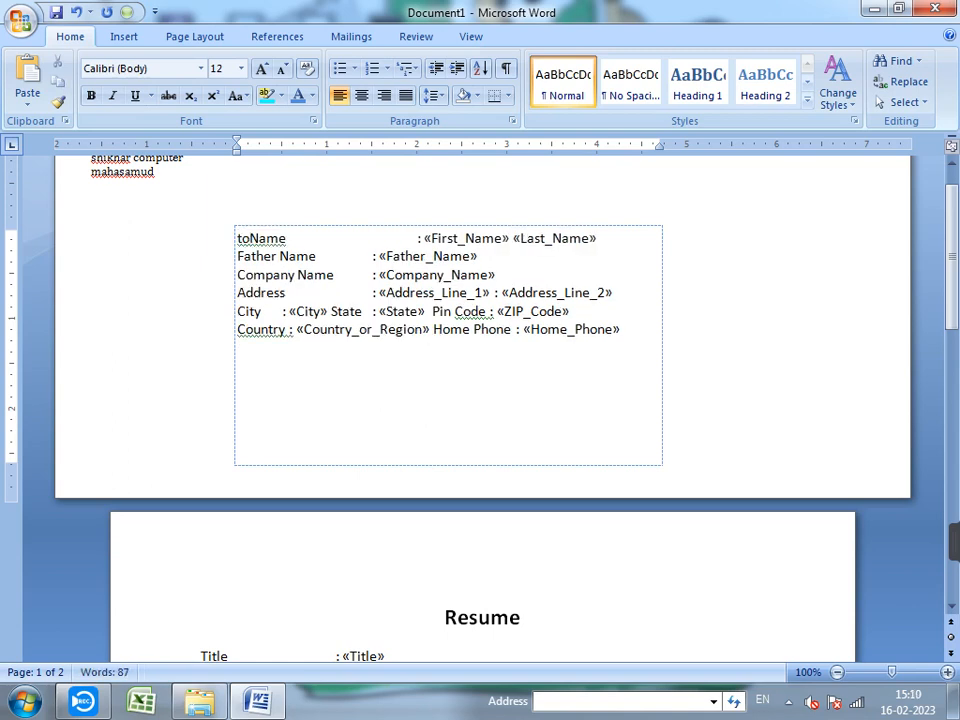
{"action": "key", "text": "BackSpace"}
{"action": "key", "text": "BackSpace"}
{"action": "type", "text": "To"}
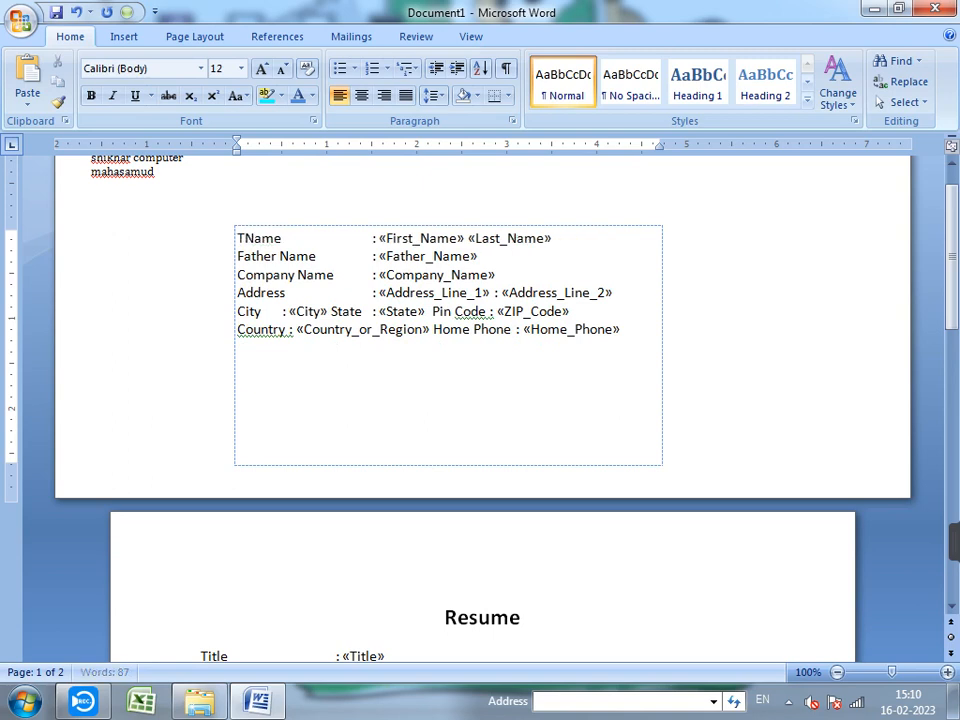
{"action": "key", "text": "Return"}
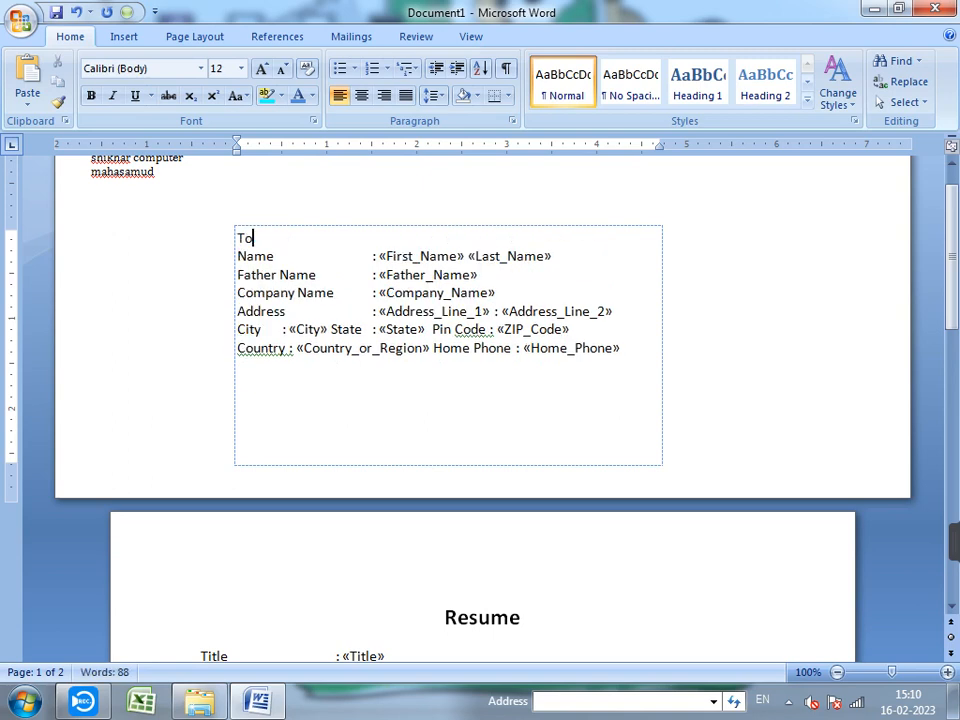
{"action": "type", "text": ","}
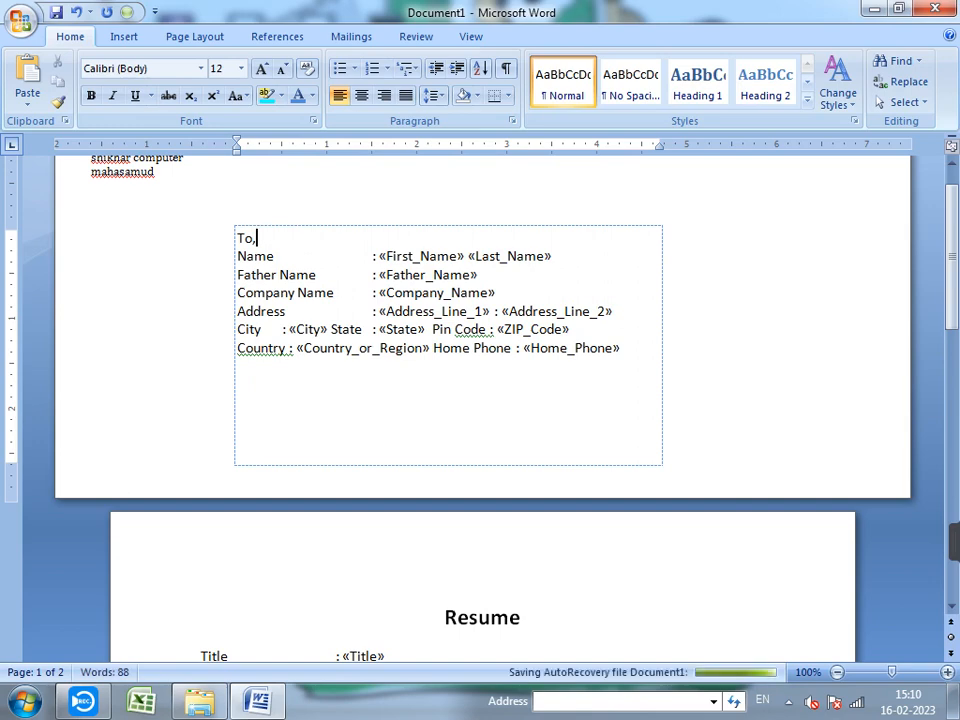
- Append '/ Latter' to the page-2 Resume heading so it reads 'Resume/ Latter'
{"action": "scroll", "coordinate": [480, 400], "scroll_direction": "up", "scroll_amount": 1}
{"action": "left_click", "coordinate": [92, 231]}
{"action": "scroll", "coordinate": [480, 400], "scroll_direction": "down", "scroll_amount": 6}
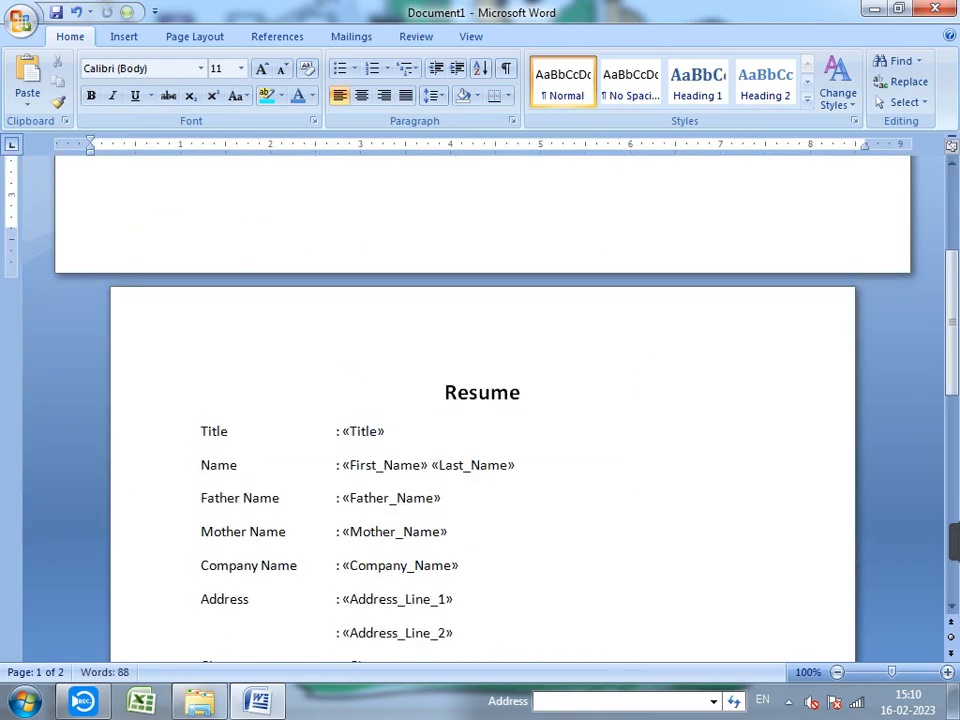
{"action": "scroll", "coordinate": [480, 400], "scroll_direction": "down", "scroll_amount": 10}
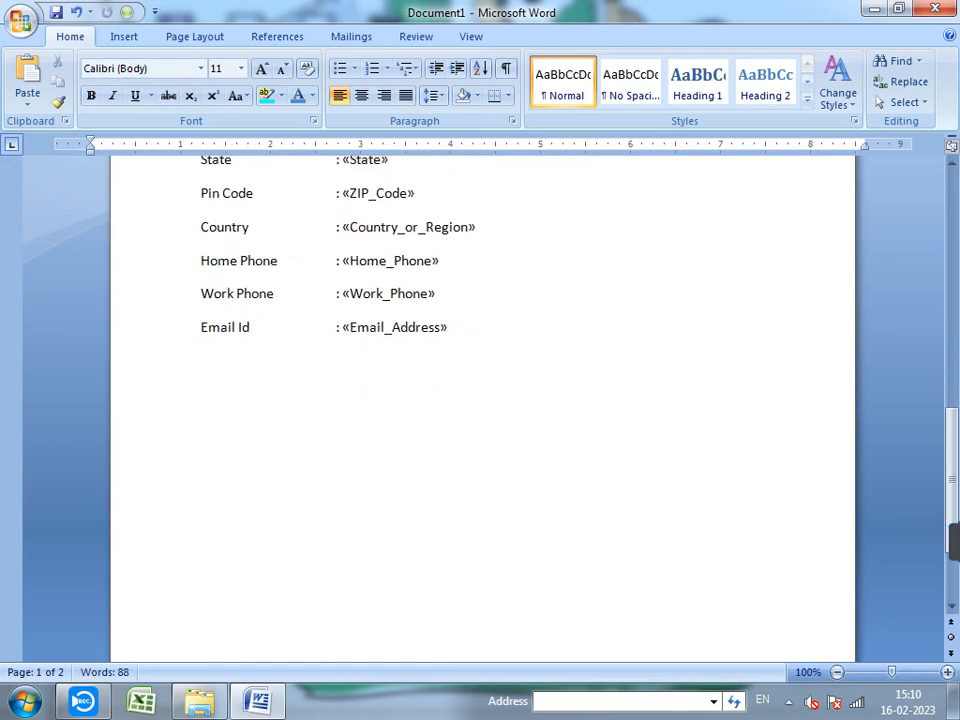
{"action": "scroll", "coordinate": [480, 400], "scroll_direction": "up", "scroll_amount": 16}
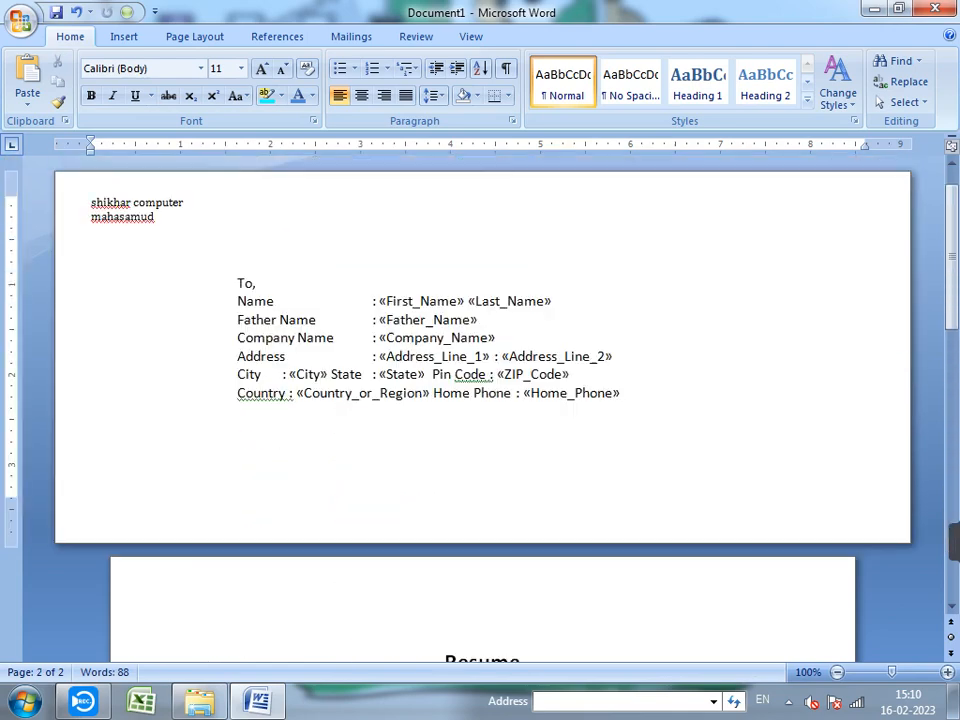
{"action": "scroll", "coordinate": [480, 400], "scroll_direction": "down", "scroll_amount": 4}
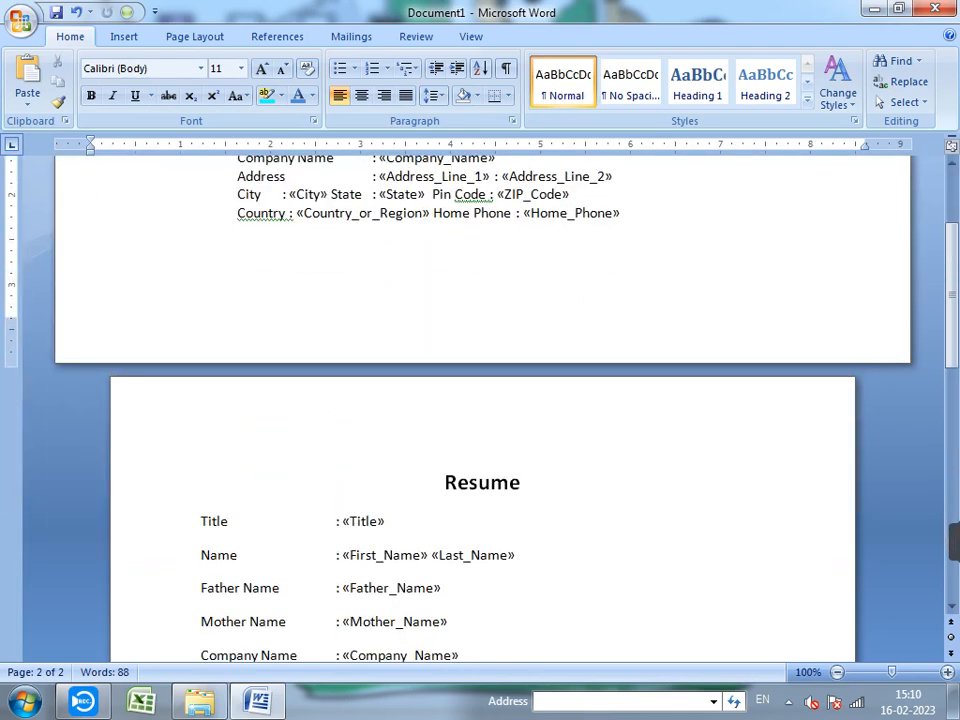
{"action": "left_click", "coordinate": [522, 482]}
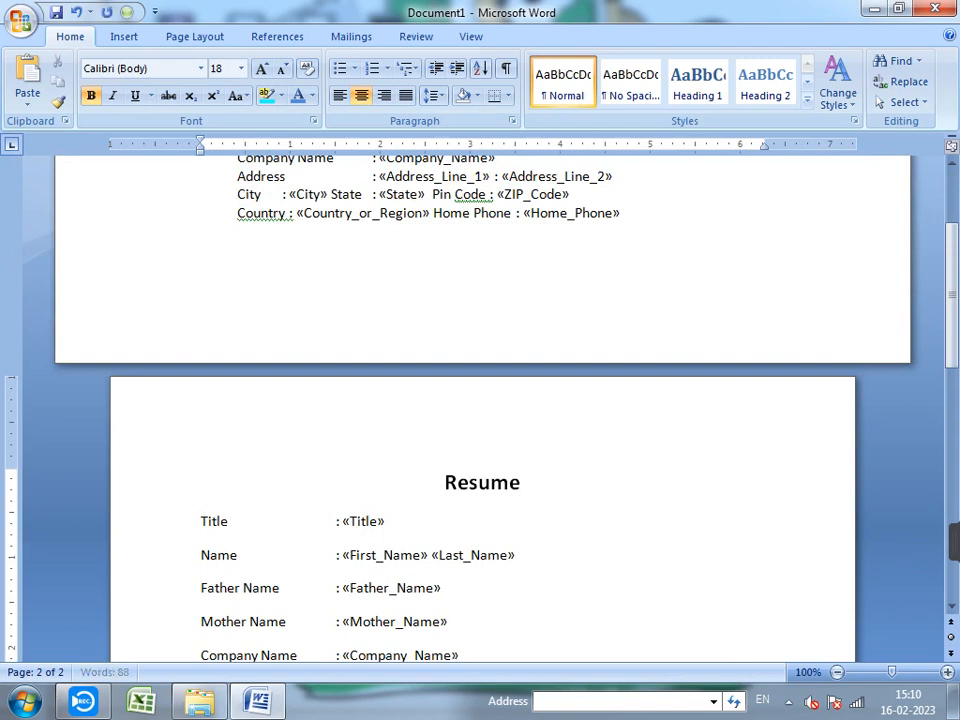
{"action": "type", "text": "/ La"}
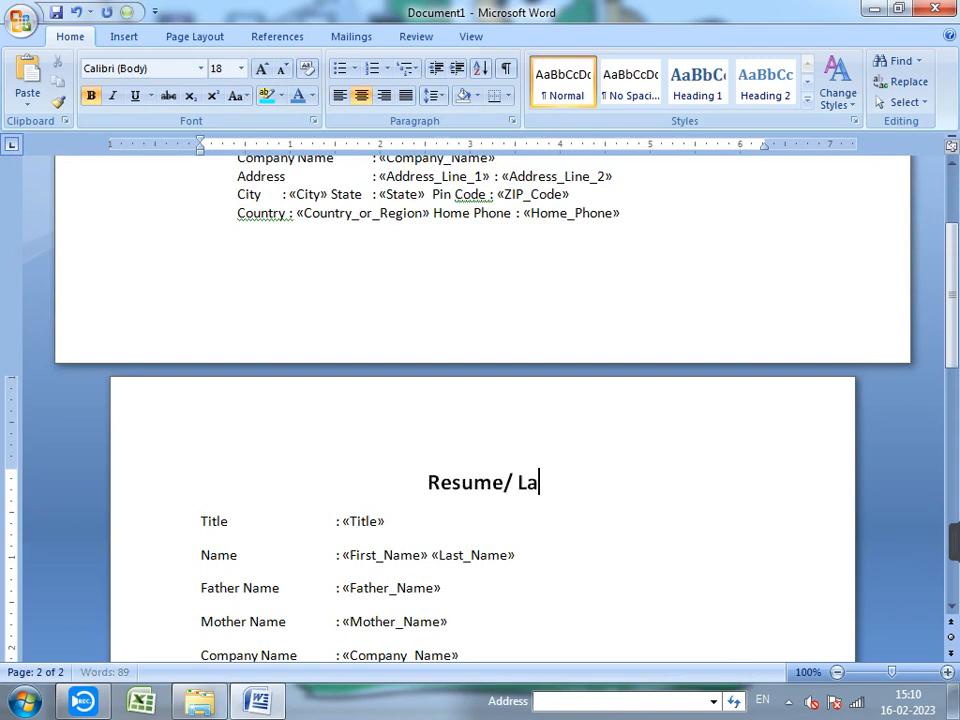
{"action": "type", "text": "tter"}
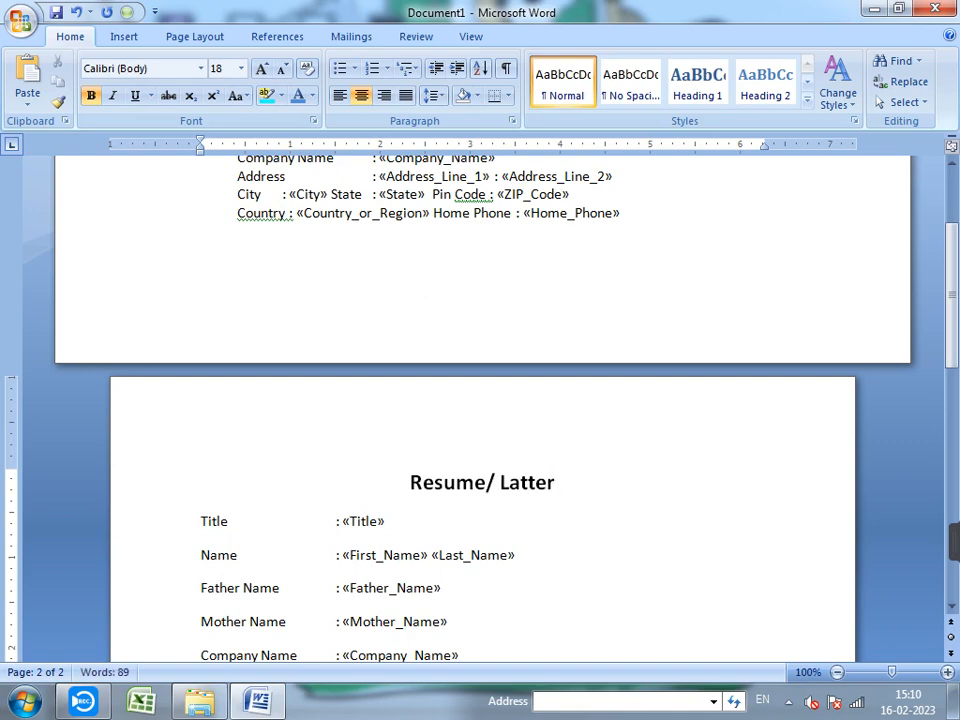
{"action": "left_click", "coordinate": [277, 36]}
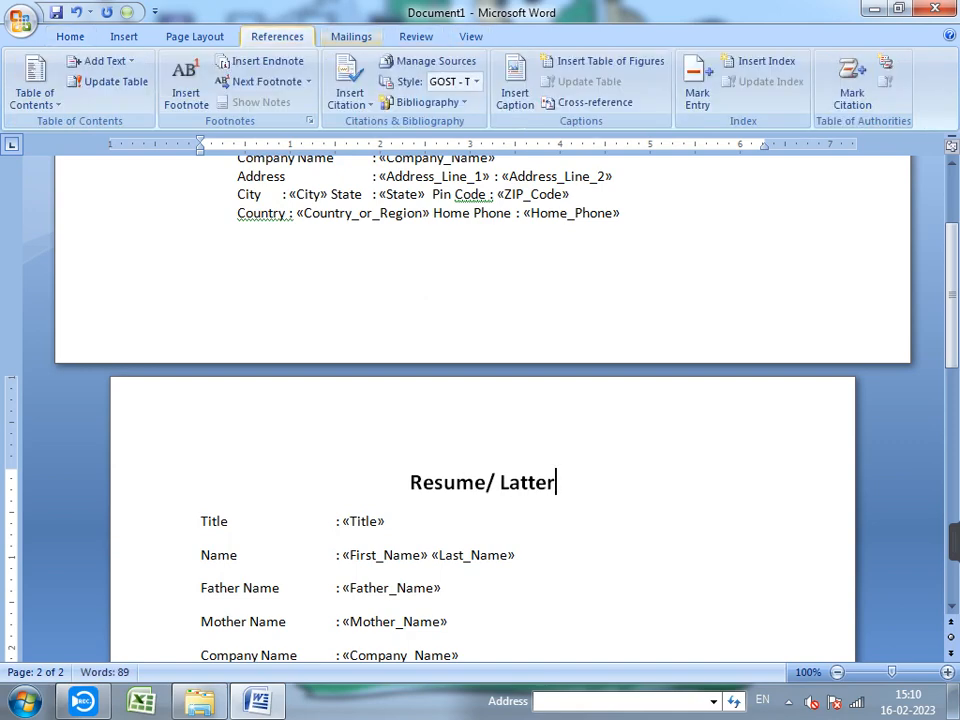
{"action": "left_click", "coordinate": [351, 36]}
{"action": "left_click", "coordinate": [647, 88]}
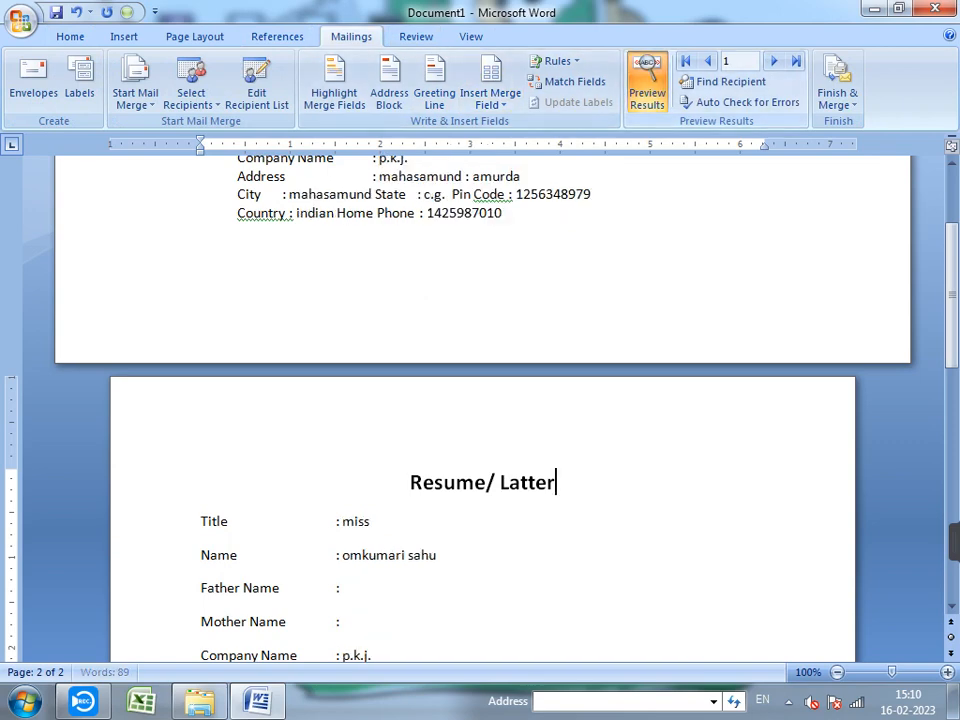
{"action": "scroll", "coordinate": [482, 400], "scroll_direction": "up", "scroll_amount": 3}
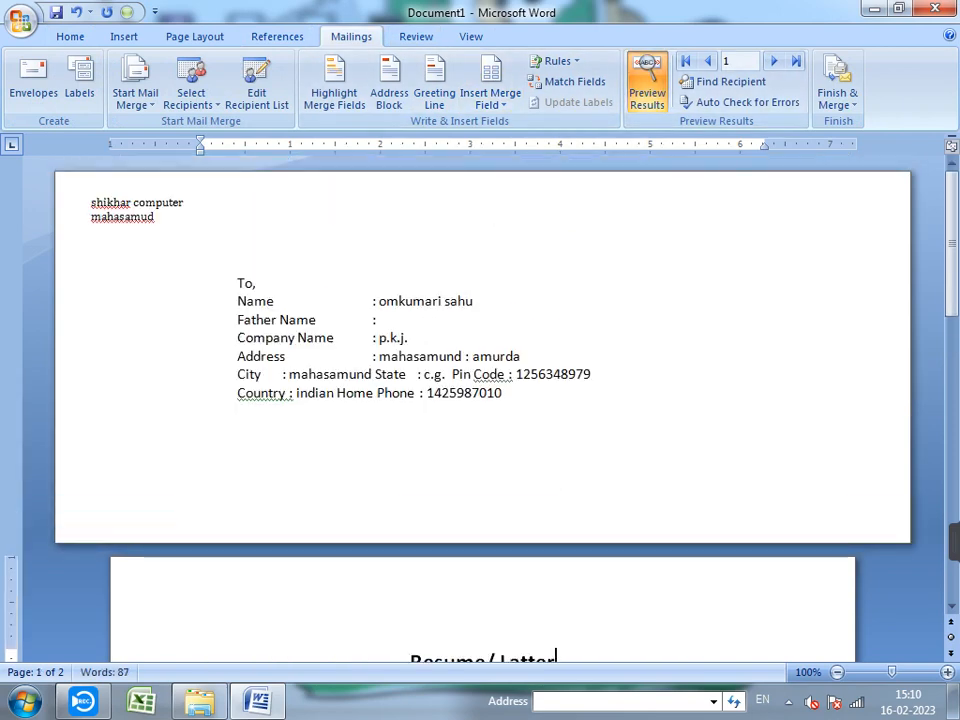
{"action": "scroll", "coordinate": [482, 400], "scroll_direction": "down", "scroll_amount": 6}
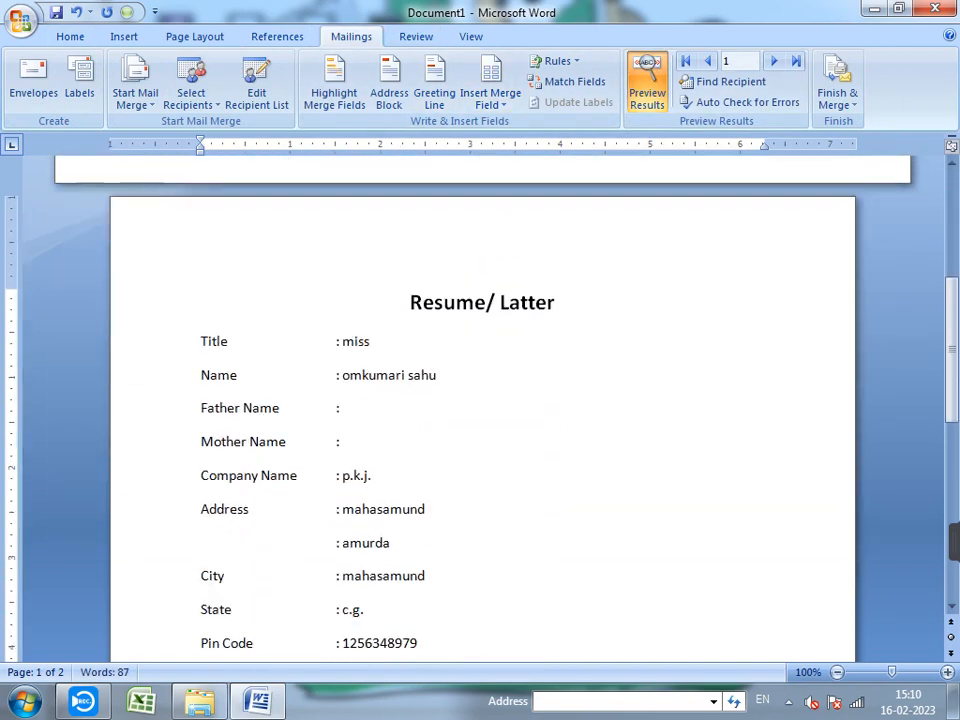
{"action": "scroll", "coordinate": [482, 400], "scroll_direction": "up", "scroll_amount": 6}
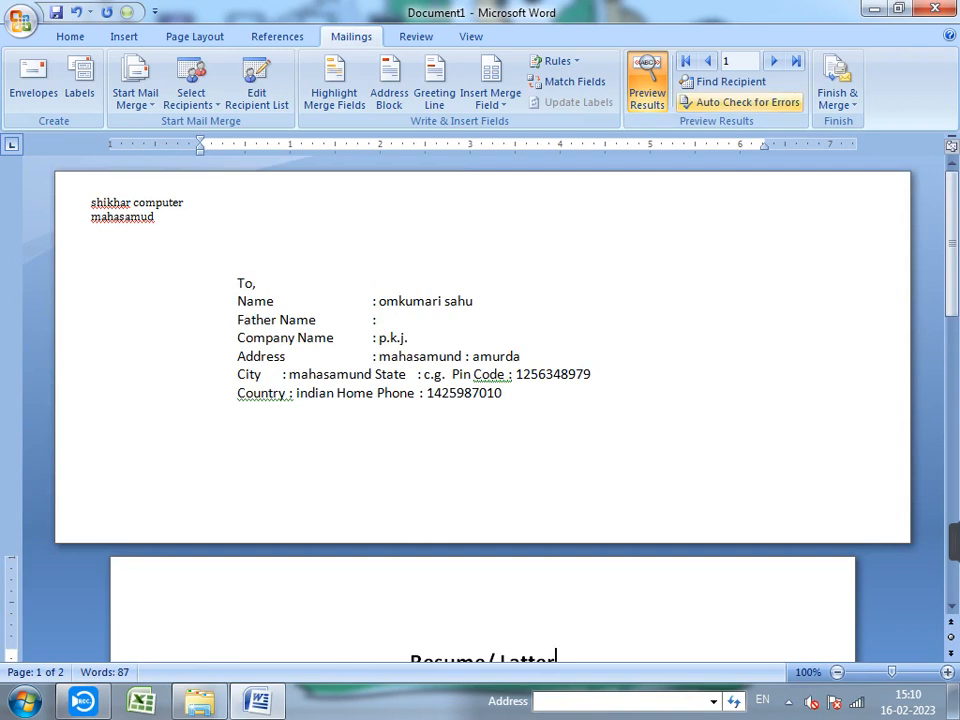
{"action": "left_click", "coordinate": [773, 61]}
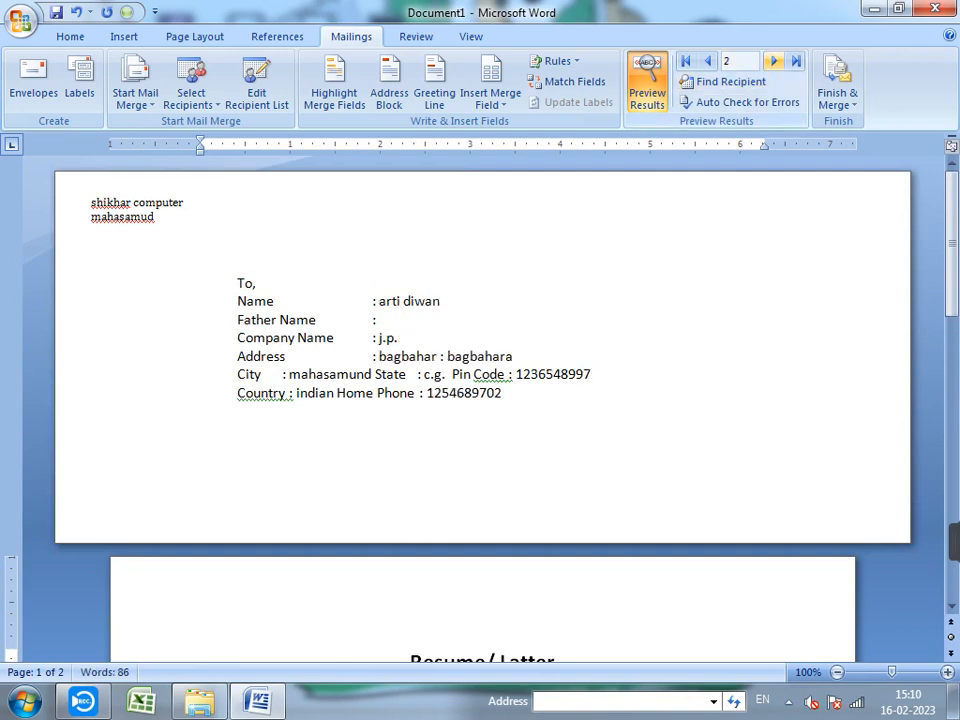
{"action": "scroll", "coordinate": [773, 61], "scroll_direction": "down", "scroll_amount": 2}
{"action": "left_click", "coordinate": [560, 240]}
{"action": "scroll", "coordinate": [560, 240], "scroll_direction": "down", "scroll_amount": 1}
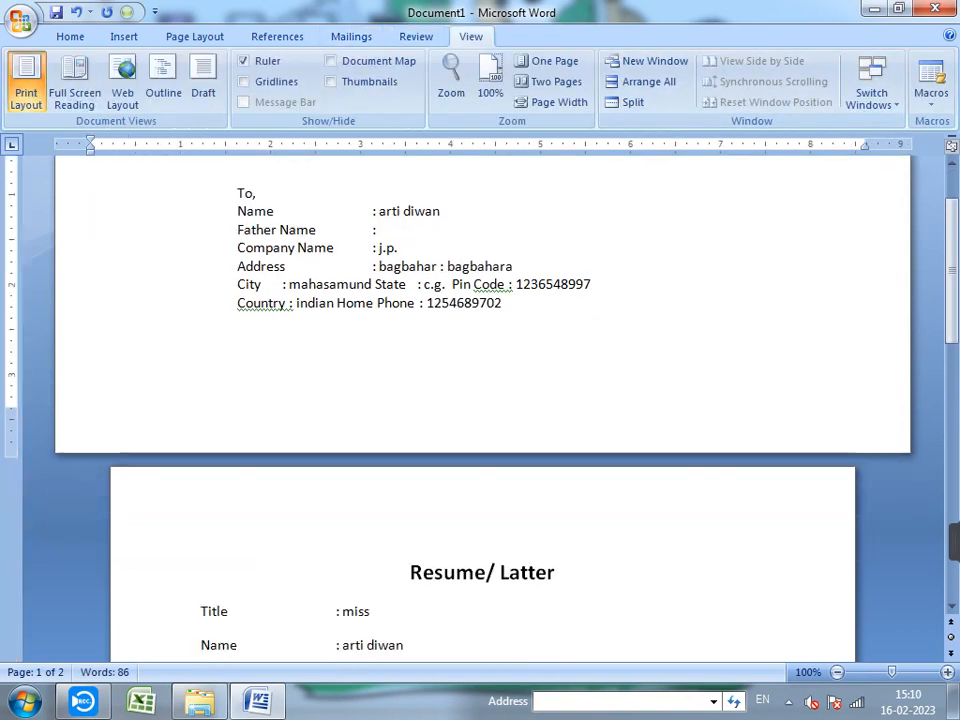
{"action": "scroll", "coordinate": [560, 300], "scroll_direction": "up", "scroll_amount": 1}
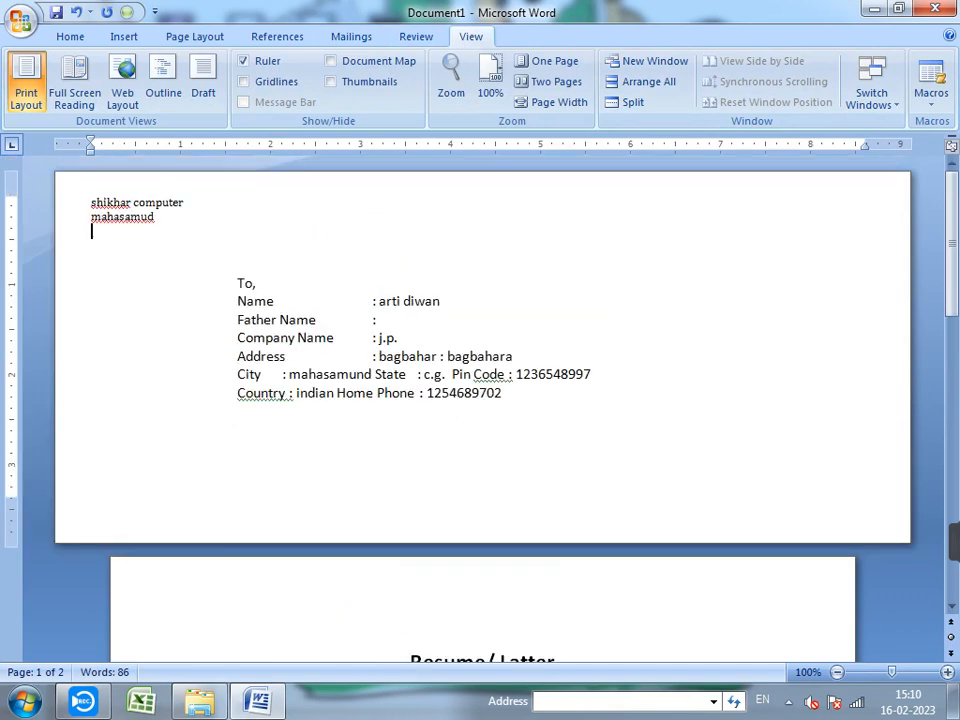
{"action": "left_click", "coordinate": [351, 37]}
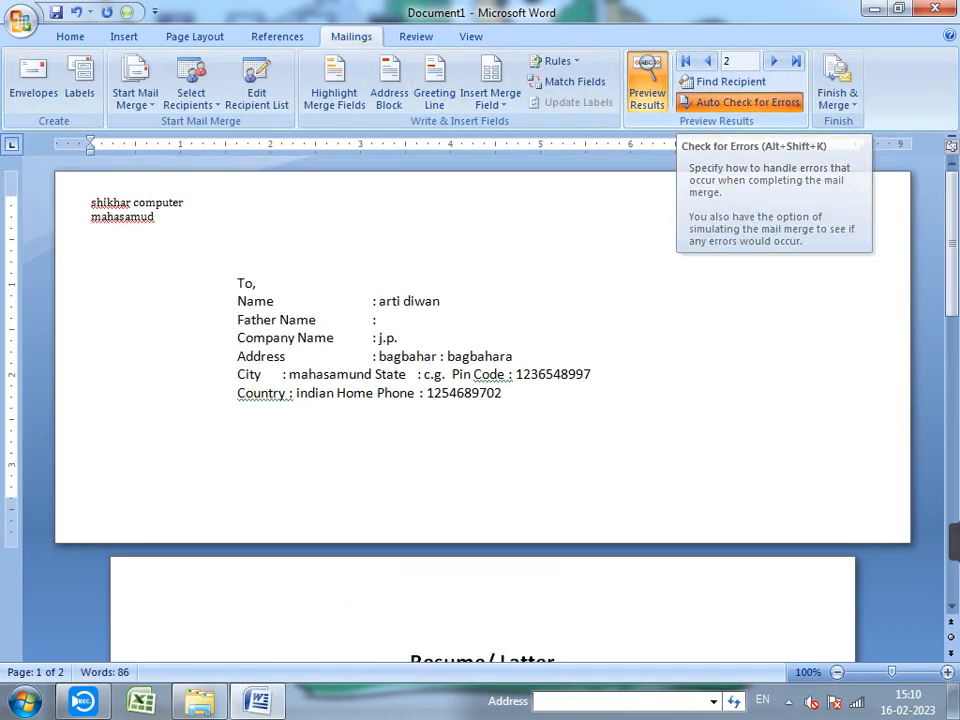
{"action": "left_click", "coordinate": [740, 102]}
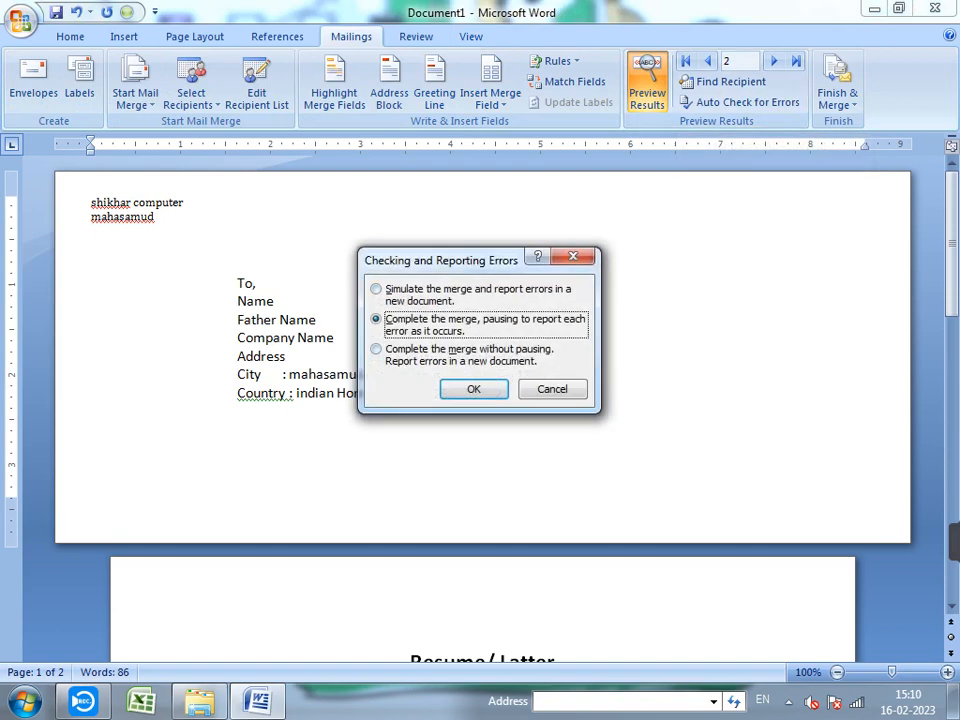
{"action": "key", "text": "Return"}
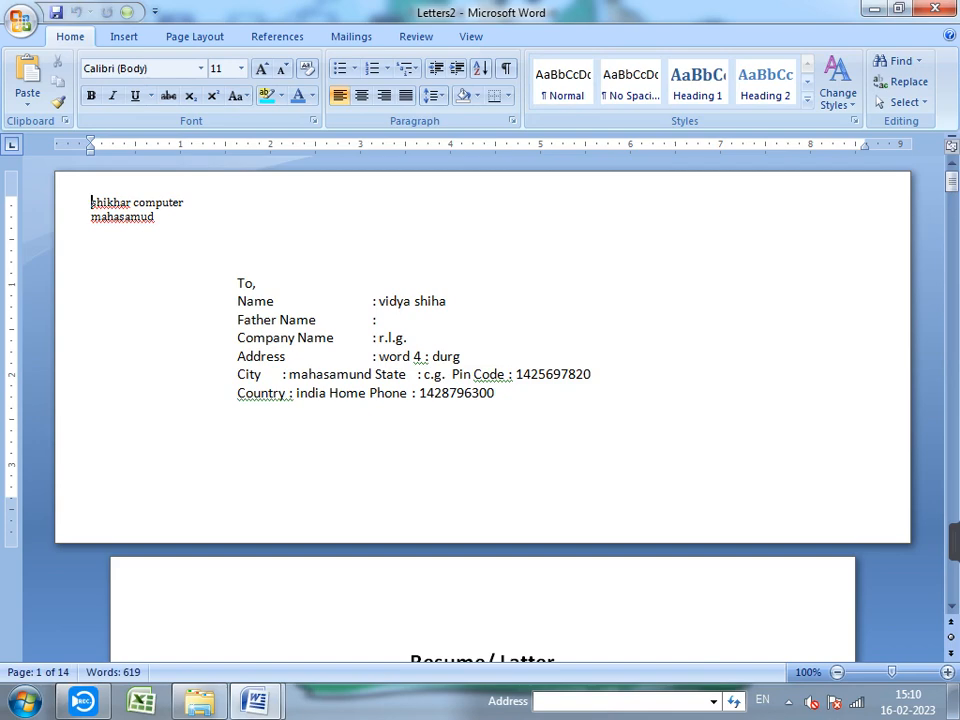
{"action": "scroll", "coordinate": [480, 400], "scroll_direction": "down", "scroll_amount": 20}
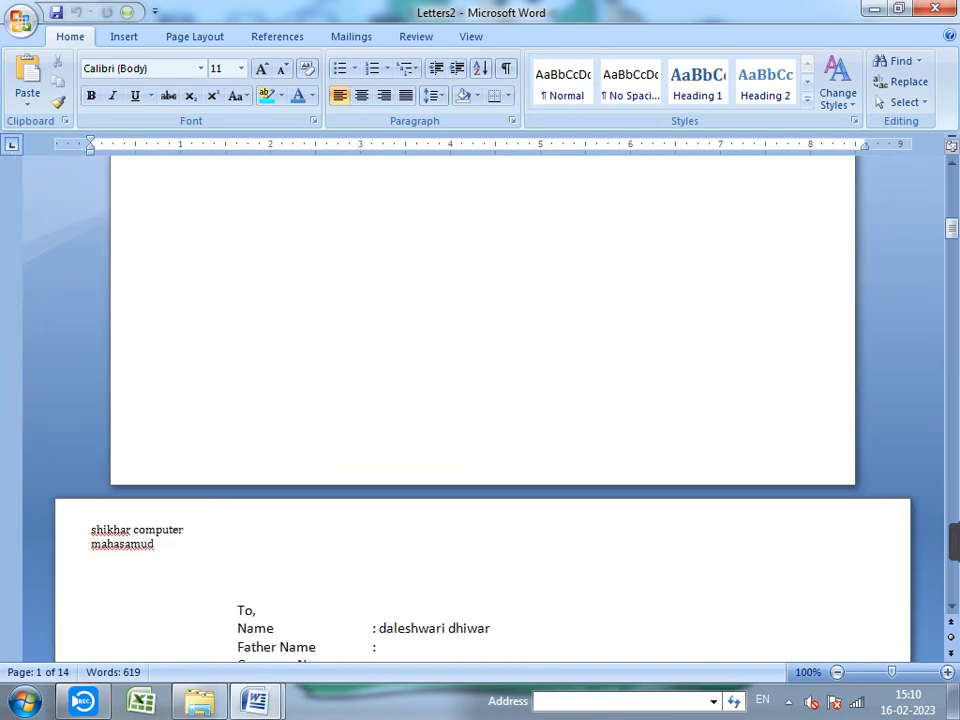
{"action": "scroll", "coordinate": [480, 400], "scroll_direction": "down", "scroll_amount": 16}
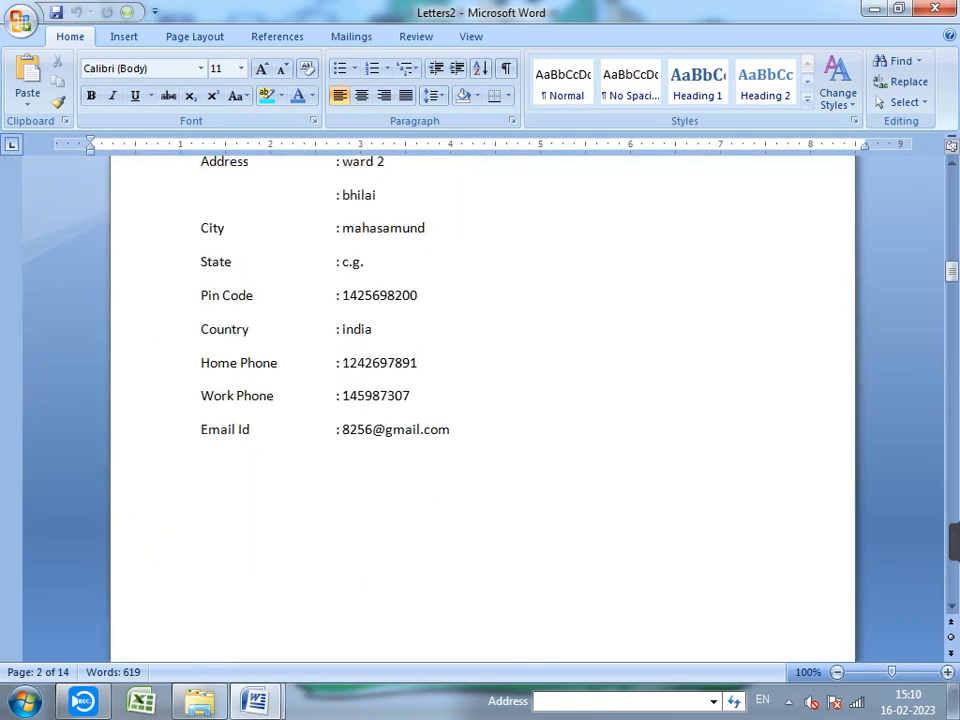
{"action": "scroll", "coordinate": [480, 400], "scroll_direction": "down", "scroll_amount": 20}
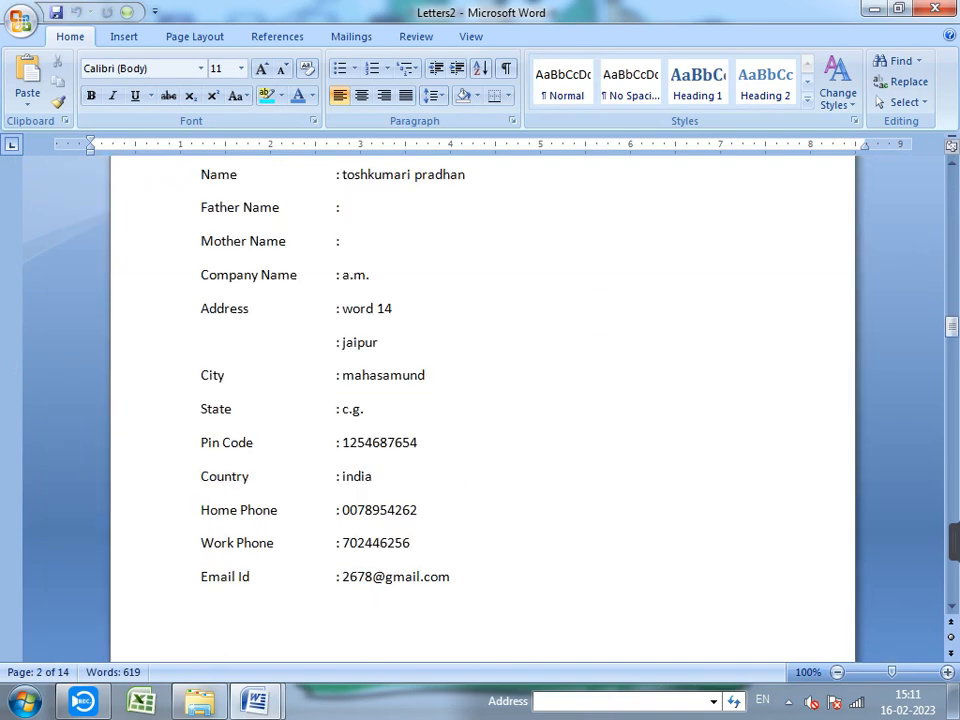
{"action": "scroll", "coordinate": [480, 400], "scroll_direction": "down", "scroll_amount": 6}
{"action": "scroll", "coordinate": [480, 400], "scroll_direction": "down", "scroll_amount": 9}
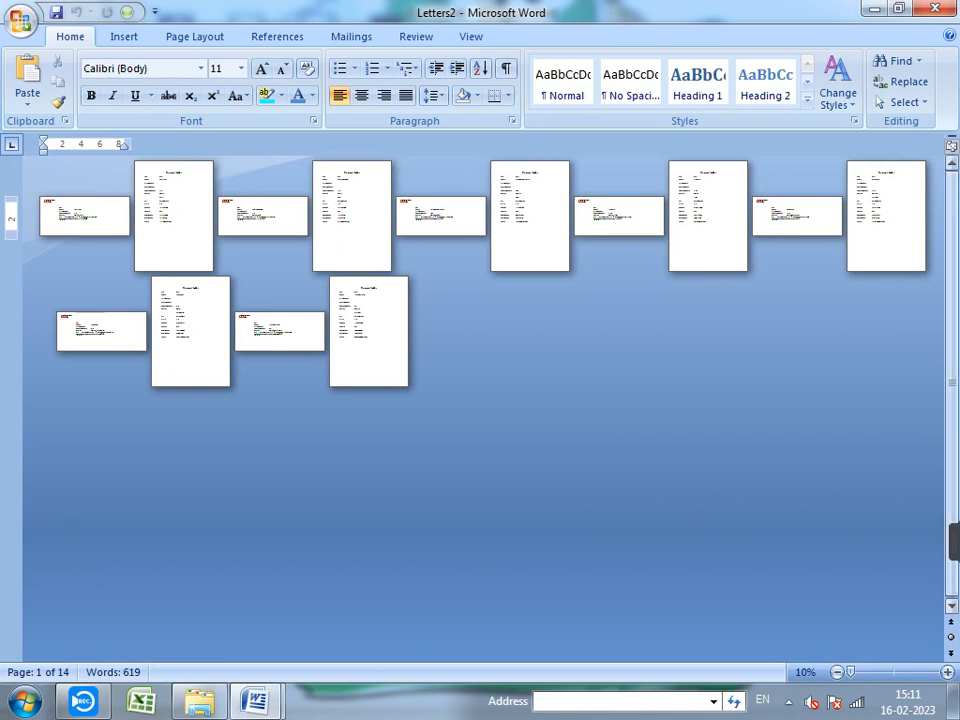
{"action": "left_click_drag", "start_coordinate": [952, 379], "coordinate": [952, 379]}
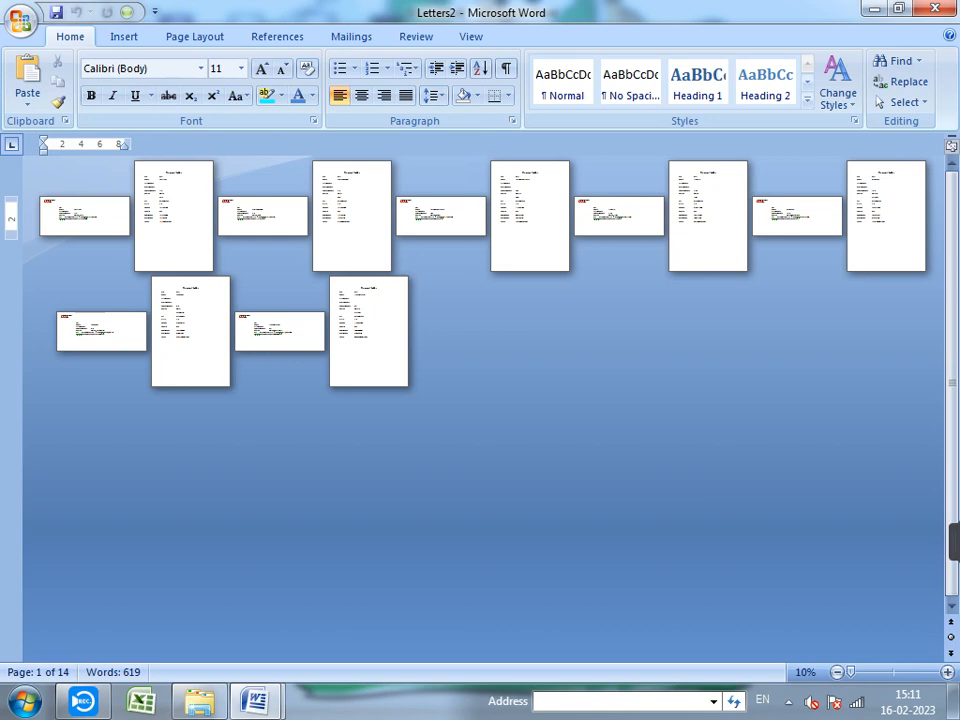
{"action": "scroll", "coordinate": [483, 410], "scroll_direction": "up", "scroll_amount": 7}
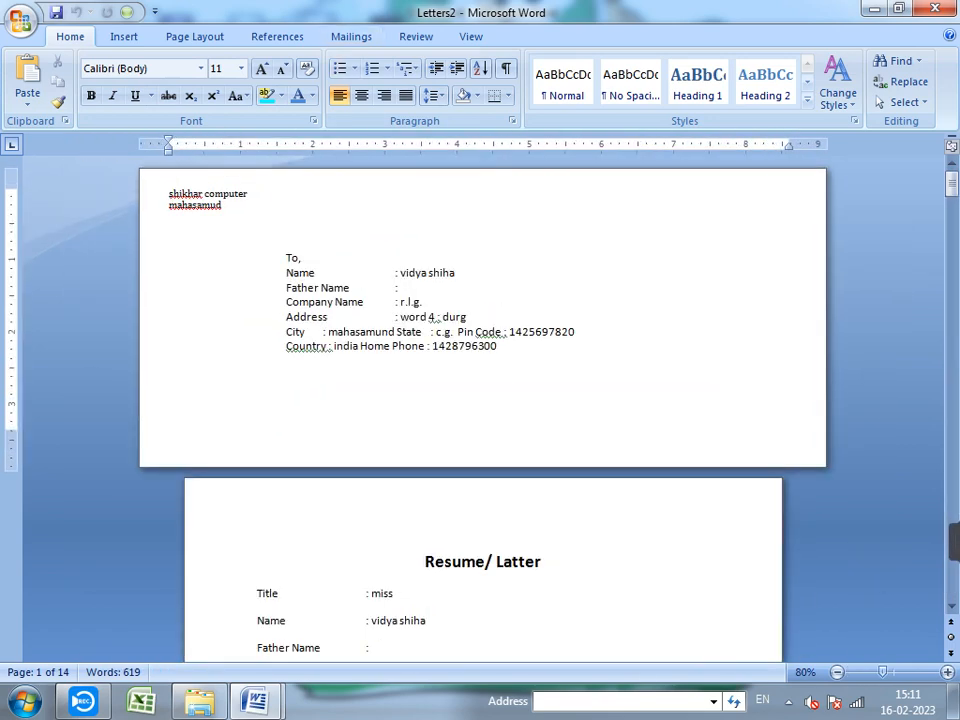
{"action": "left_click", "coordinate": [351, 37]}
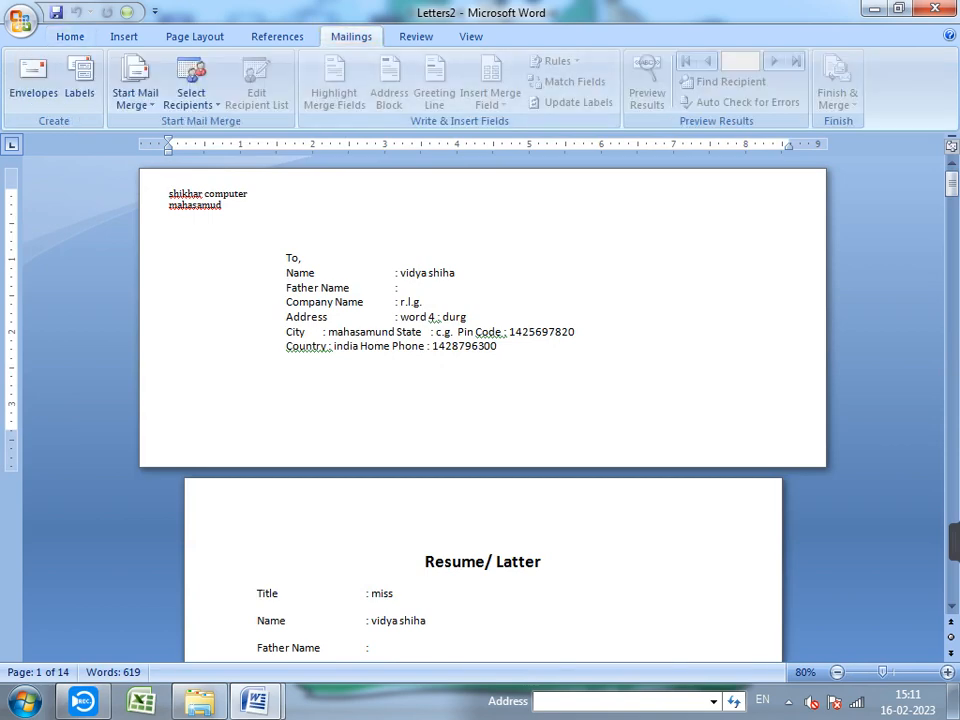
{"action": "left_click", "coordinate": [935, 8]}
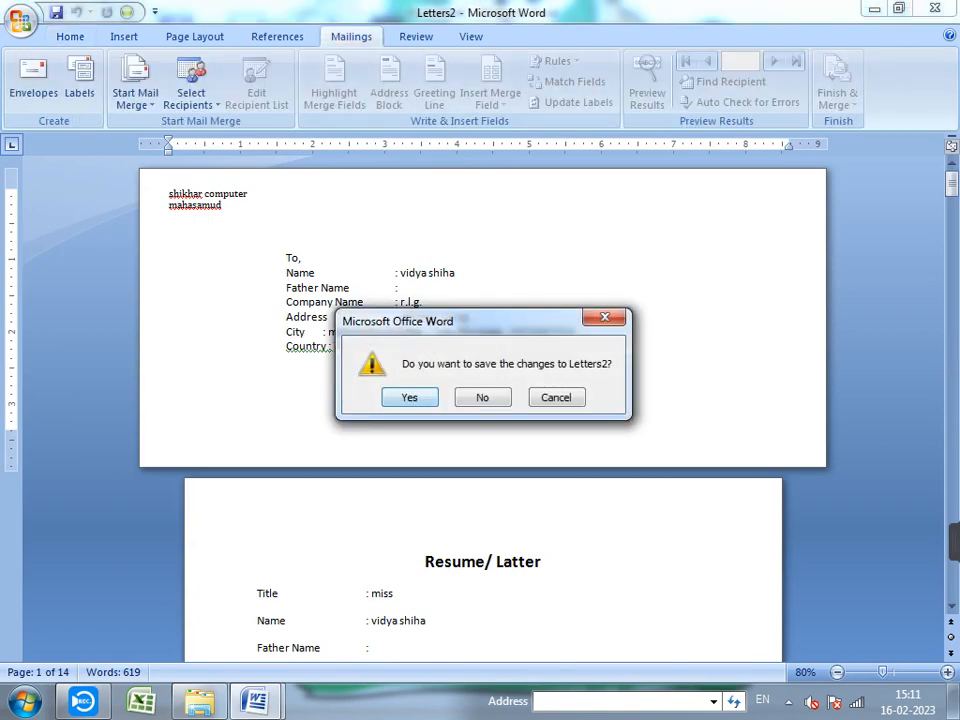
{"action": "key", "text": "n"}
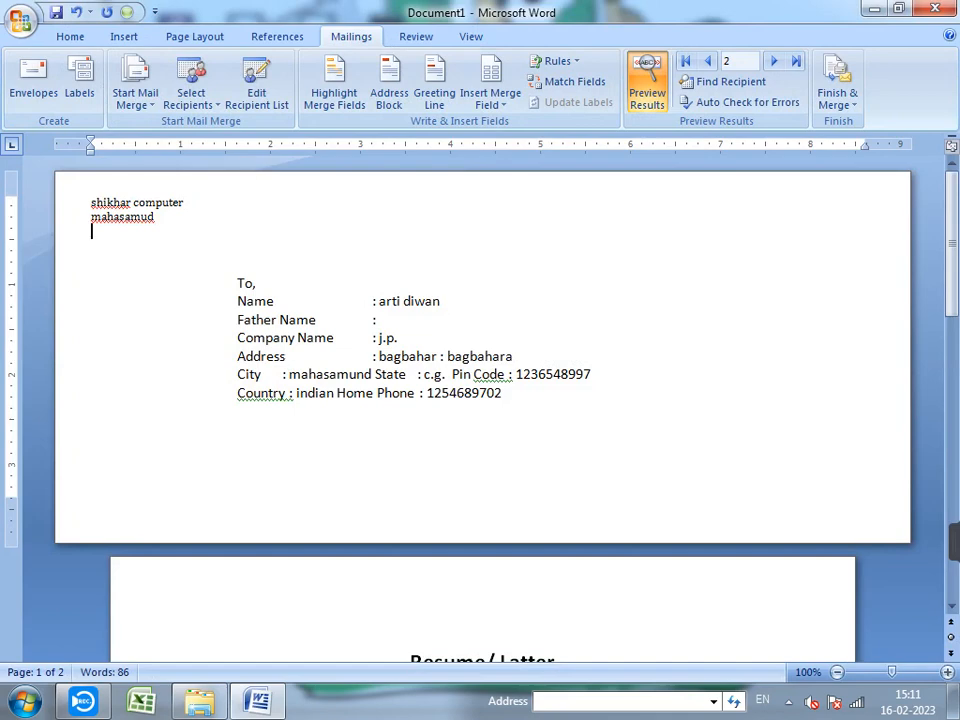
{"action": "left_click", "coordinate": [238, 411]}
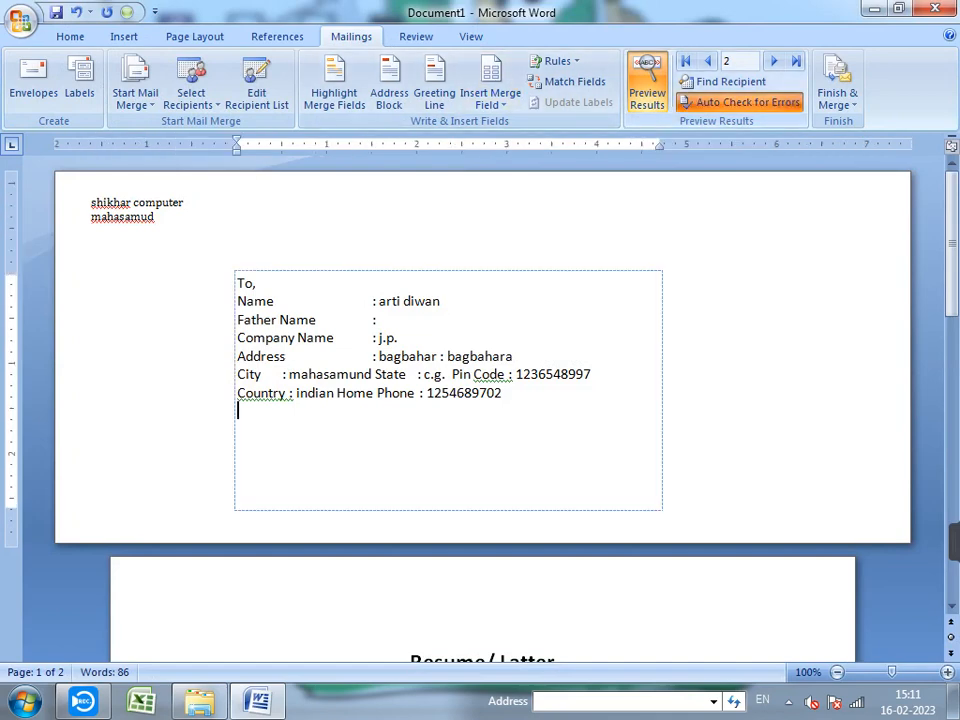
{"action": "left_click", "coordinate": [740, 102]}
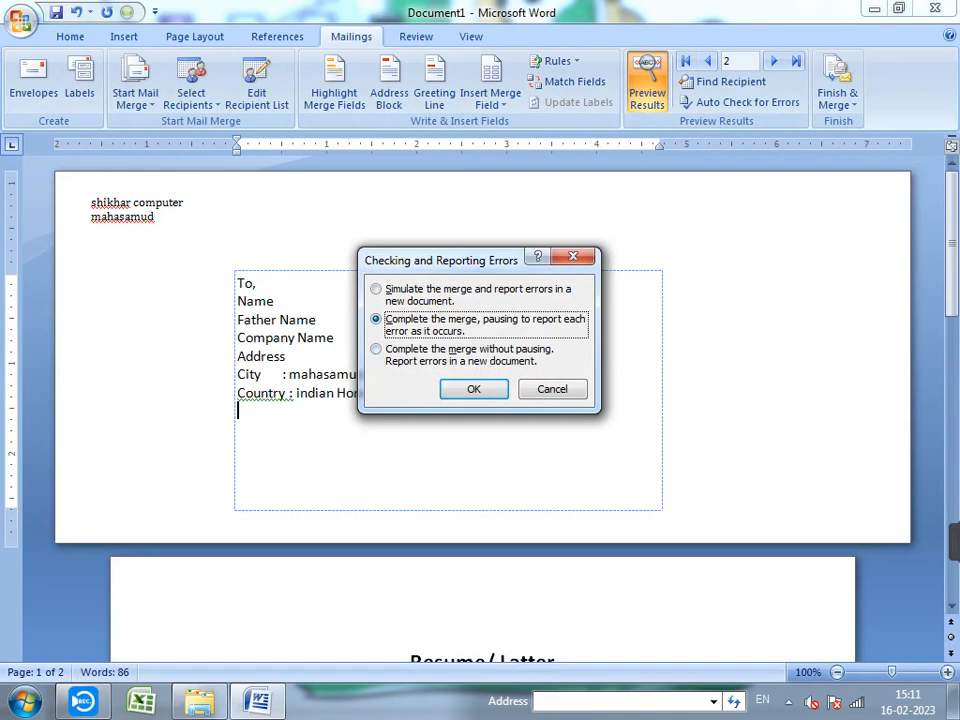
{"action": "left_click", "coordinate": [551, 389]}
{"action": "left_click", "coordinate": [838, 98]}
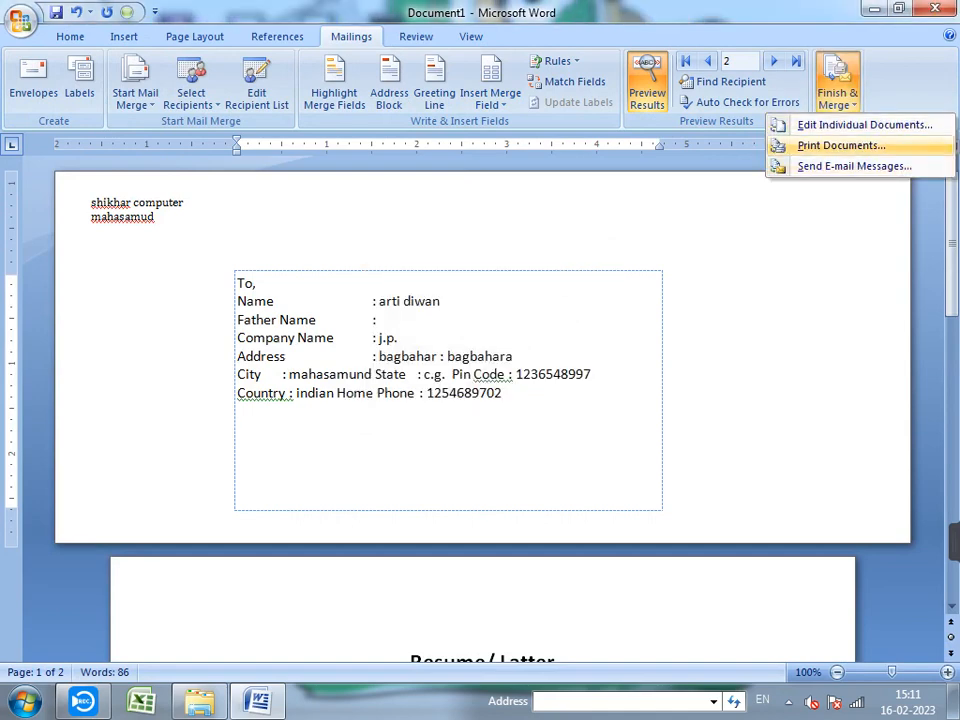
{"action": "left_click", "coordinate": [841, 146]}
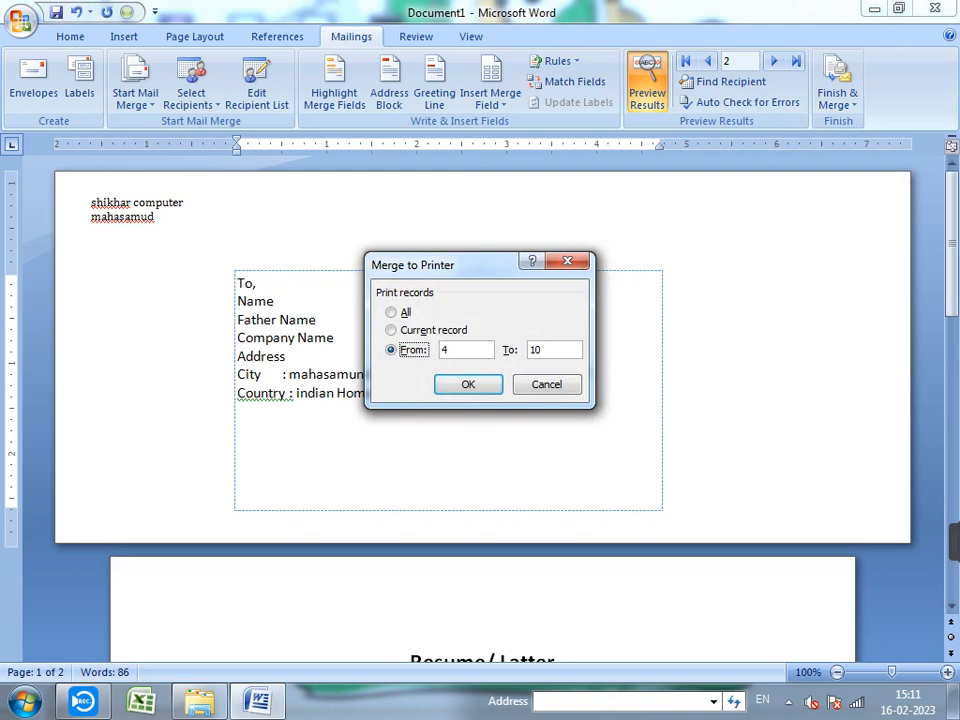
{"action": "left_click", "coordinate": [547, 385]}
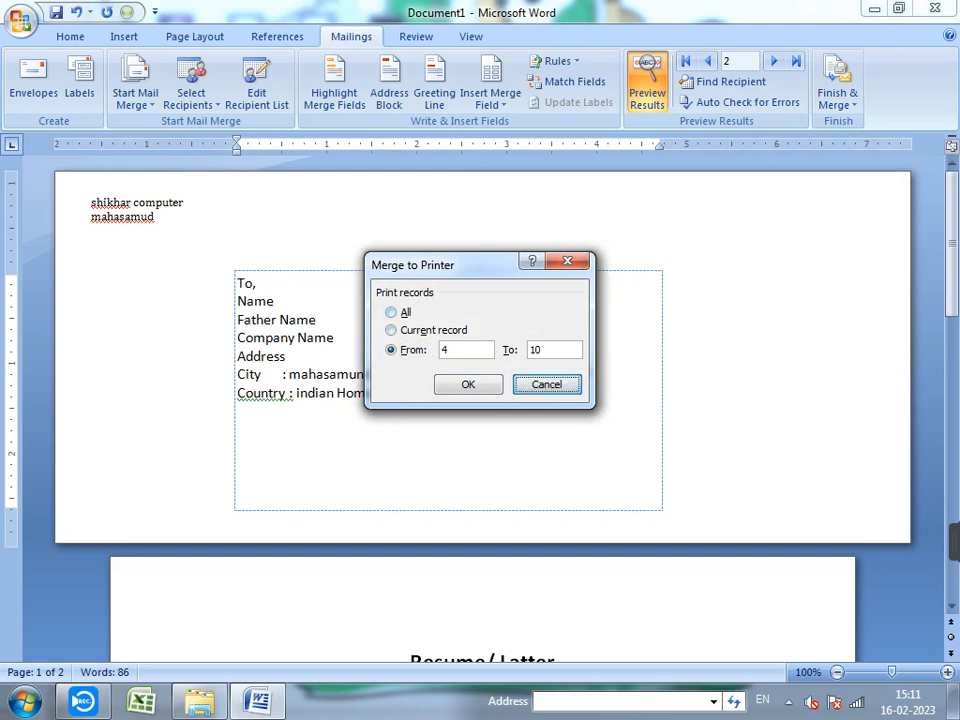
{"action": "key", "text": "alt+a"}
{"action": "key", "text": "Return"}
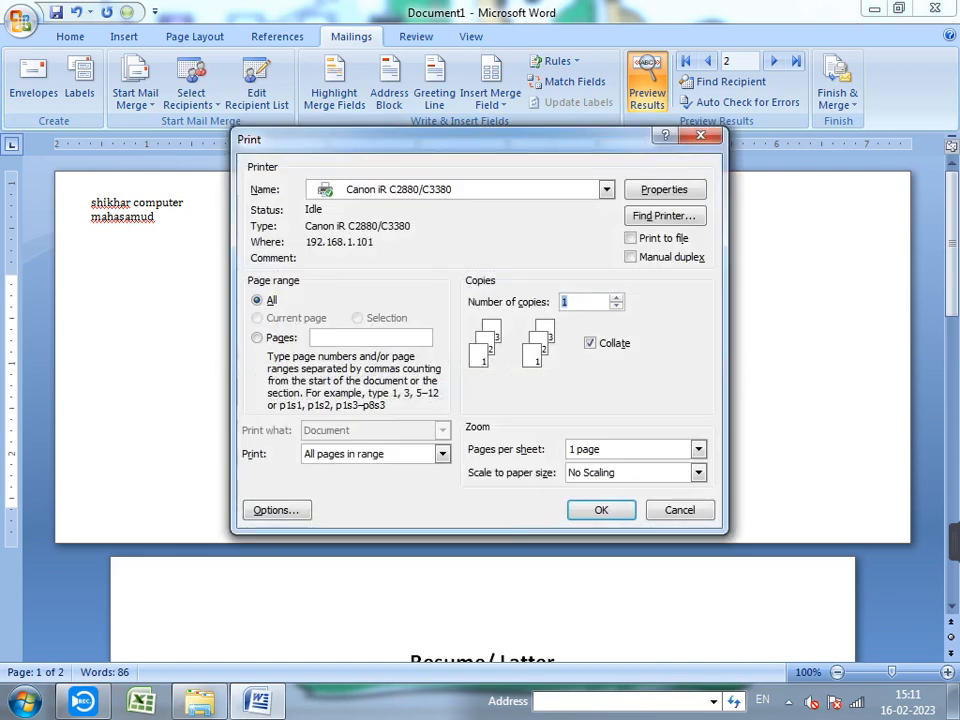
{"action": "key", "text": "Return"}
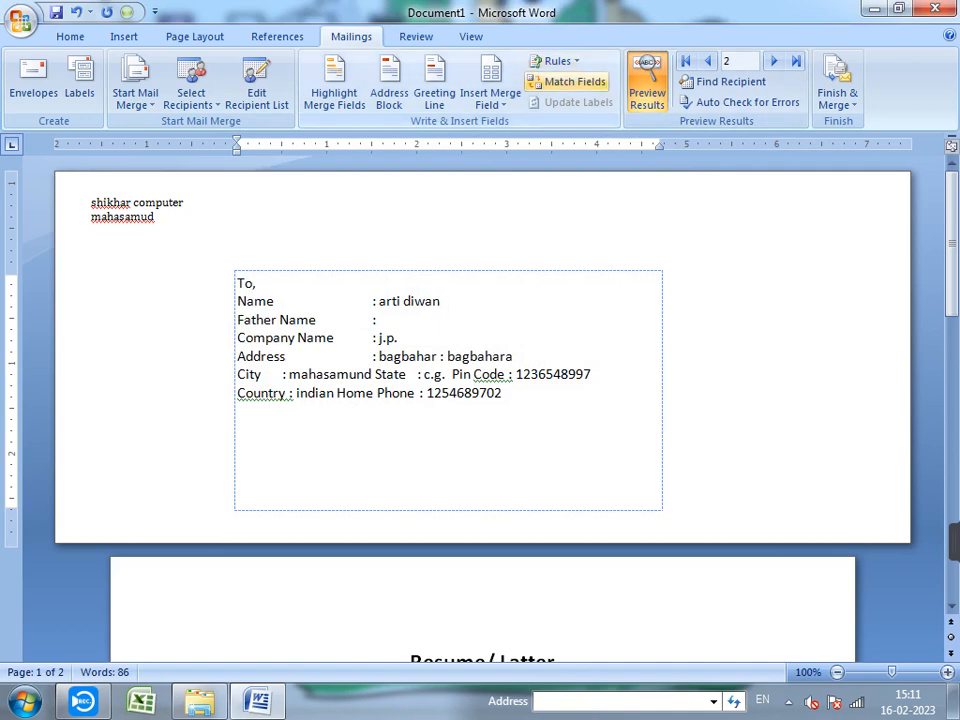
{"action": "left_click", "coordinate": [740, 102]}
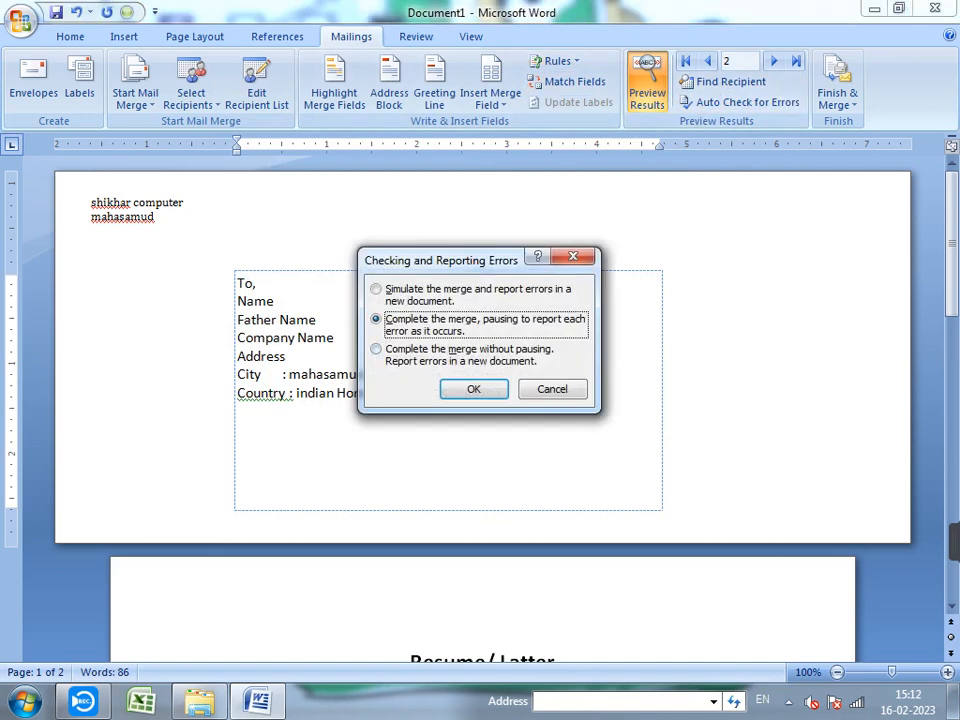
{"action": "key", "text": "Return"}
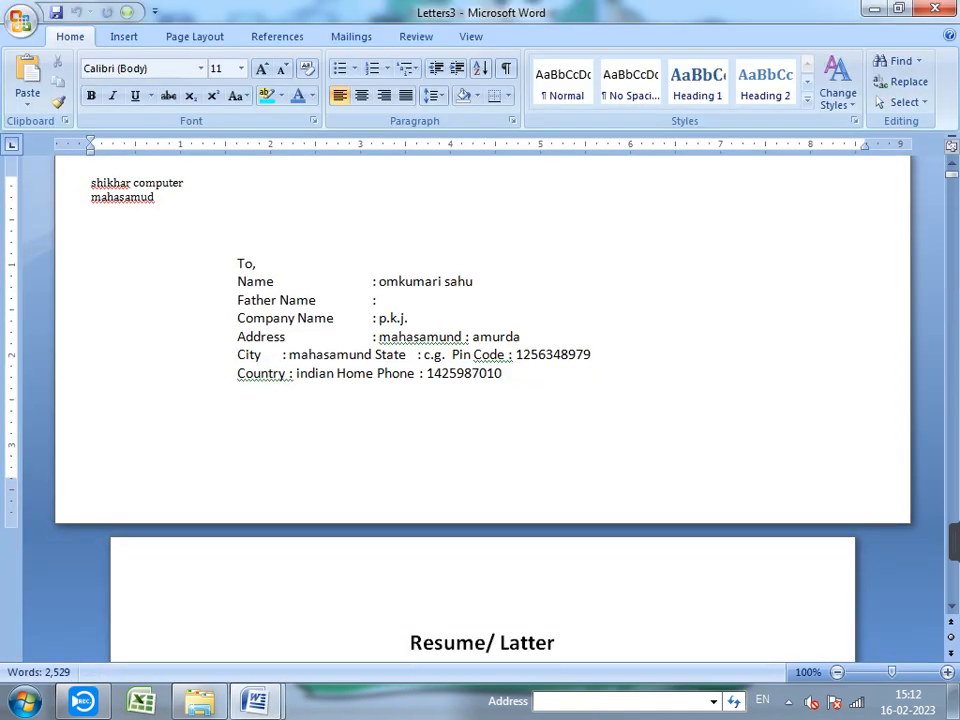
{"action": "scroll", "coordinate": [480, 400], "scroll_direction": "down", "scroll_amount": 9}
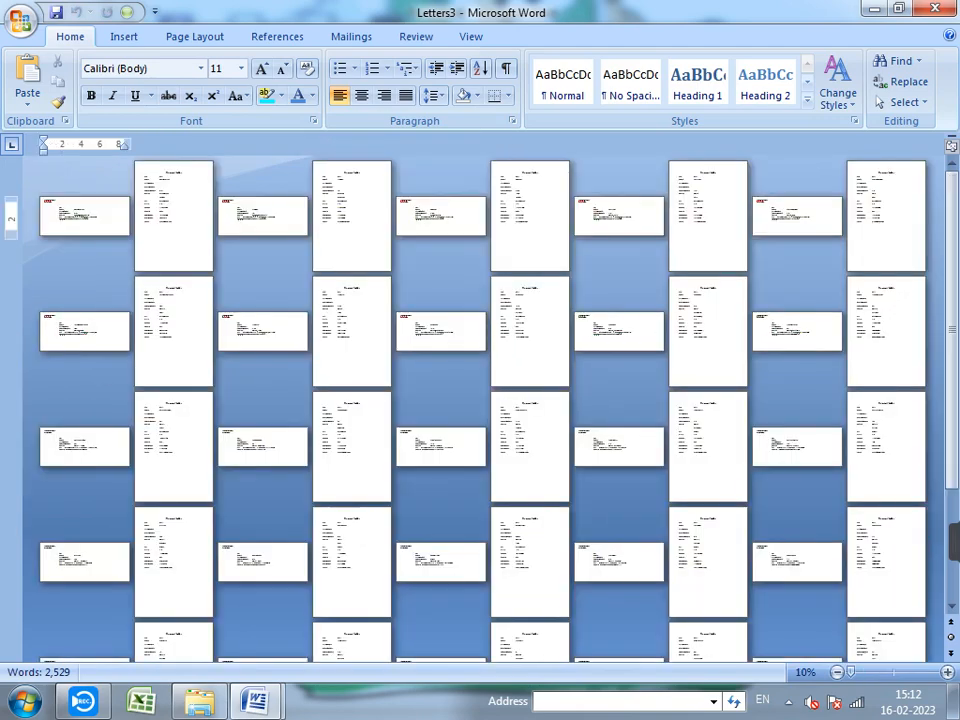
{"action": "scroll", "coordinate": [480, 400], "scroll_direction": "down", "scroll_amount": 5}
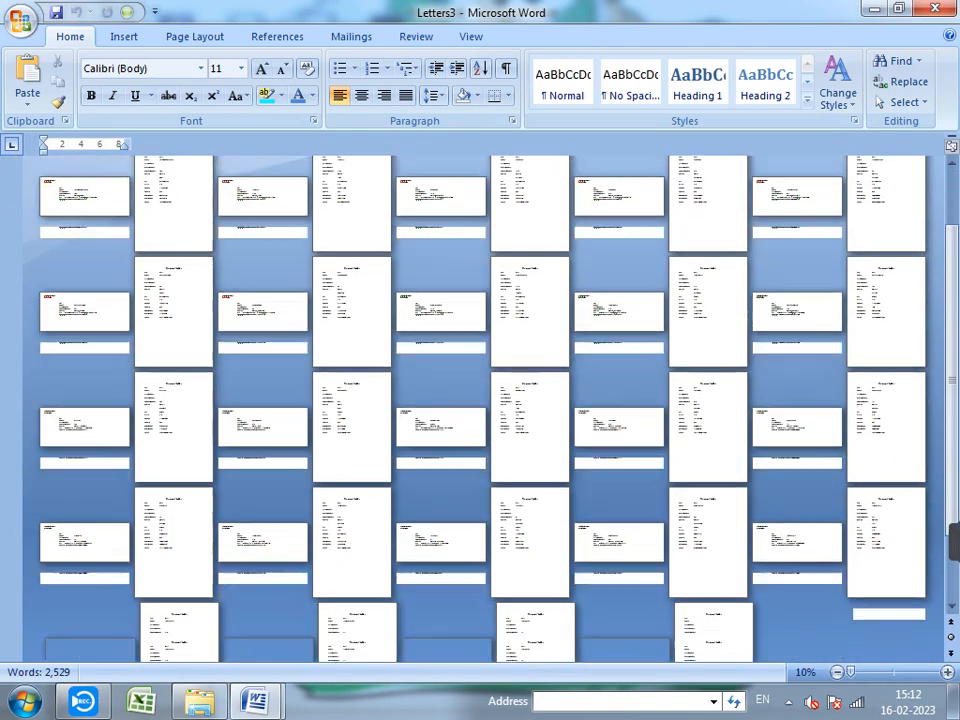
{"action": "scroll", "coordinate": [480, 400], "scroll_direction": "up", "scroll_amount": 1}
{"action": "key", "text": "alt+F4"}
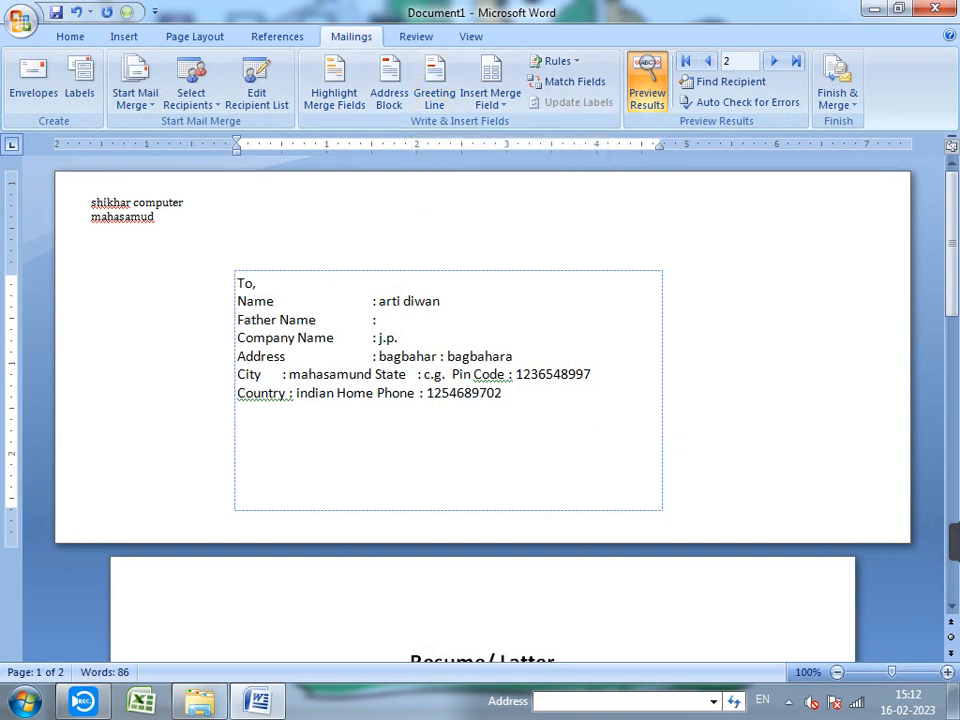
- Add a blank line above Title on page 2 and insert a 'Dear' greeting line there
{"action": "left_click", "coordinate": [179, 307]}
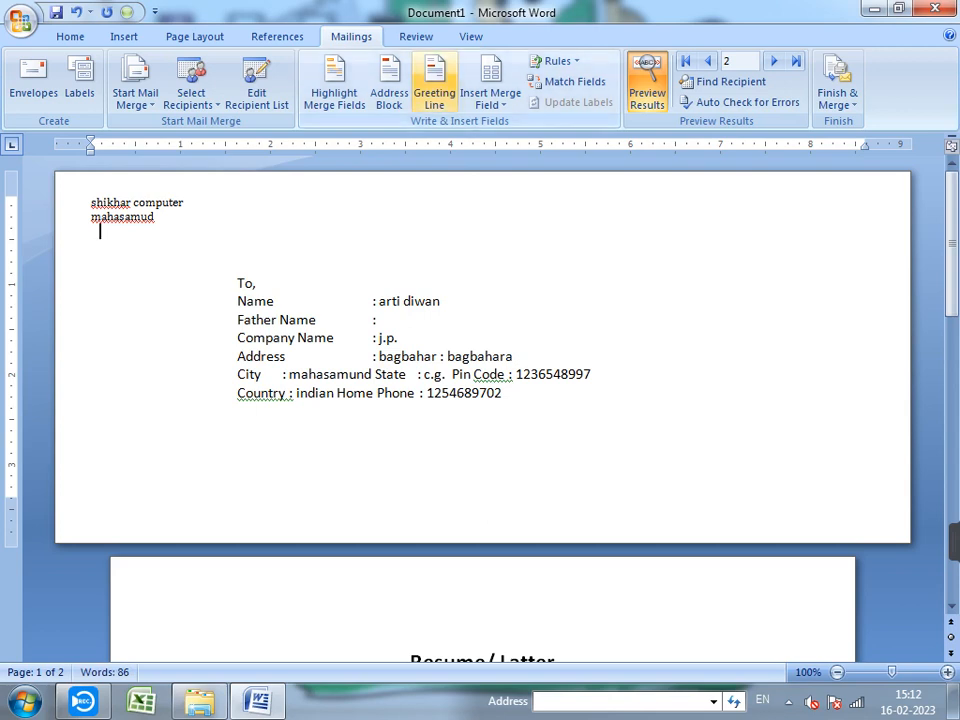
{"action": "scroll", "coordinate": [480, 400], "scroll_direction": "down", "scroll_amount": 4}
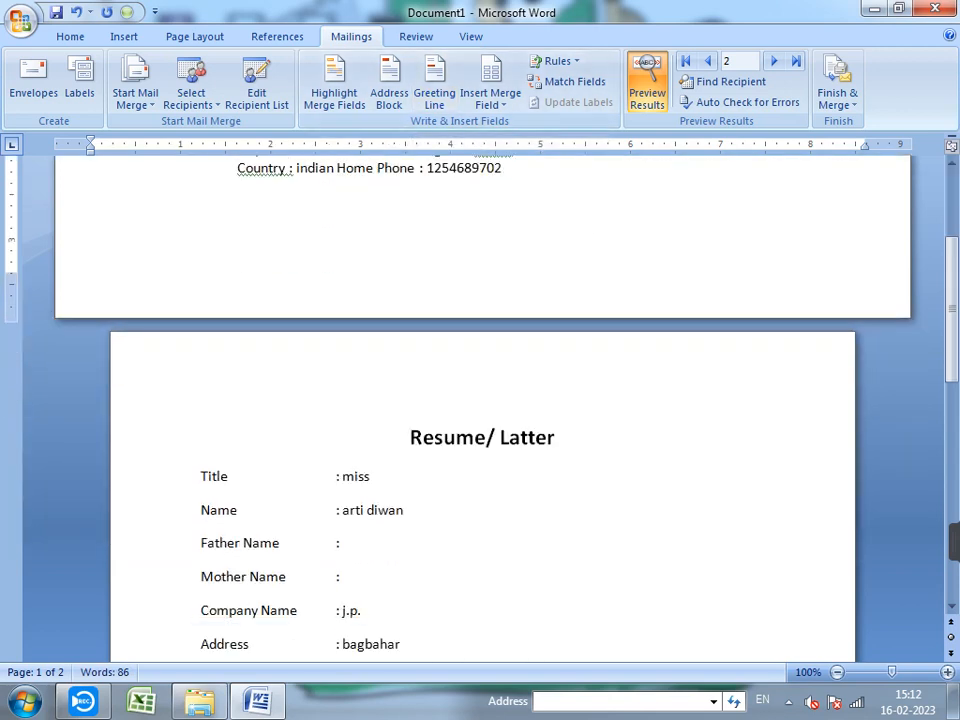
{"action": "left_click", "coordinate": [201, 476]}
{"action": "key", "text": "Return"}
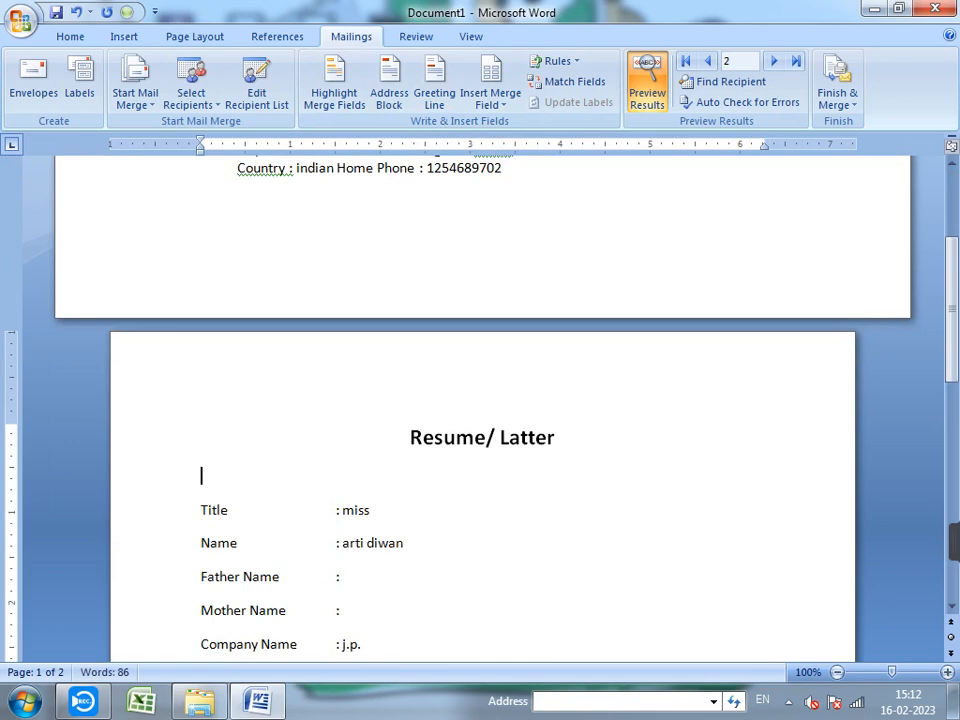
{"action": "left_click", "coordinate": [434, 92]}
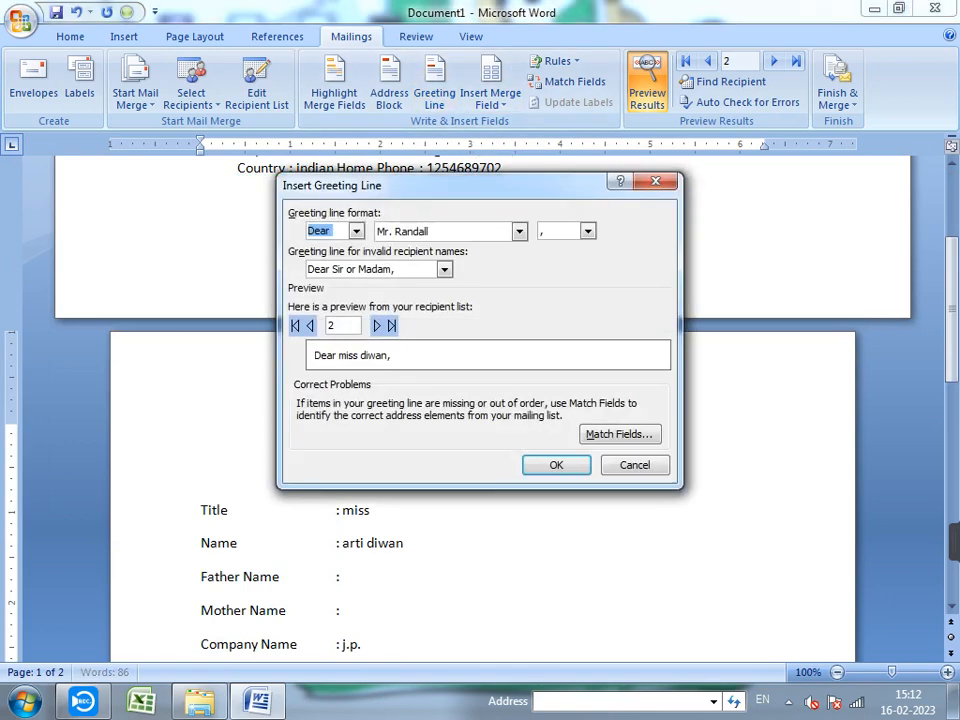
{"action": "key", "text": "Return"}
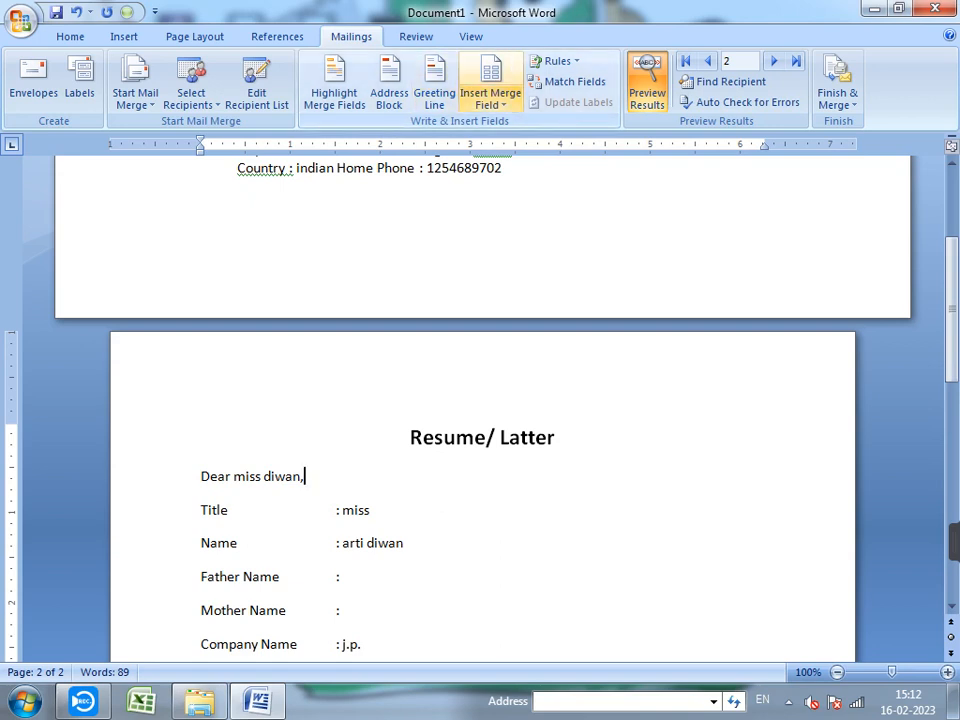
{"action": "left_click", "coordinate": [490, 99]}
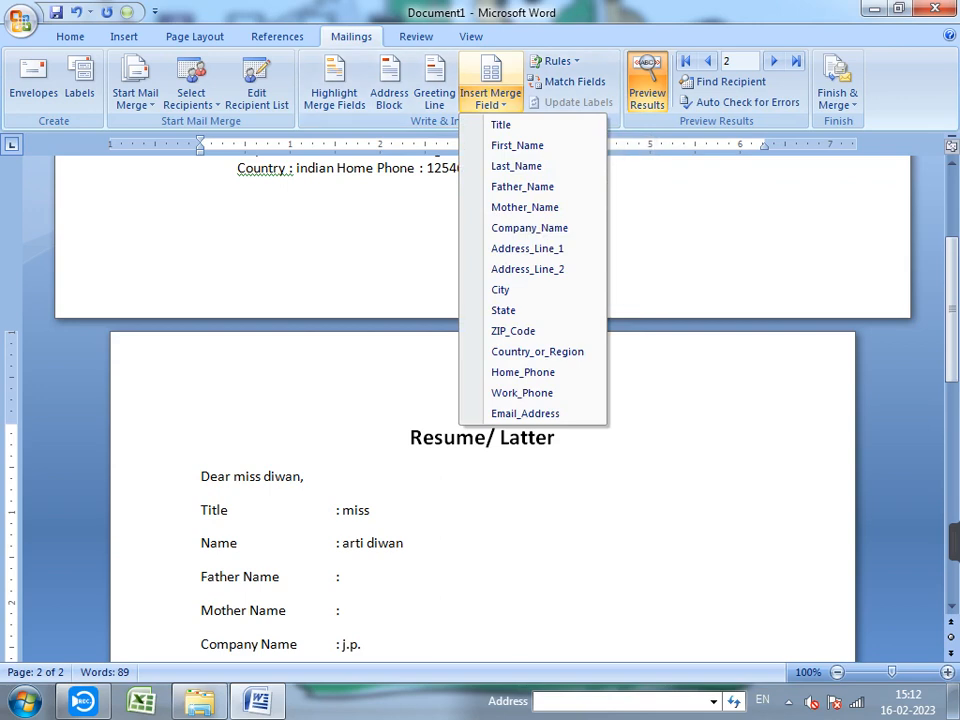
{"action": "left_click", "coordinate": [490, 99]}
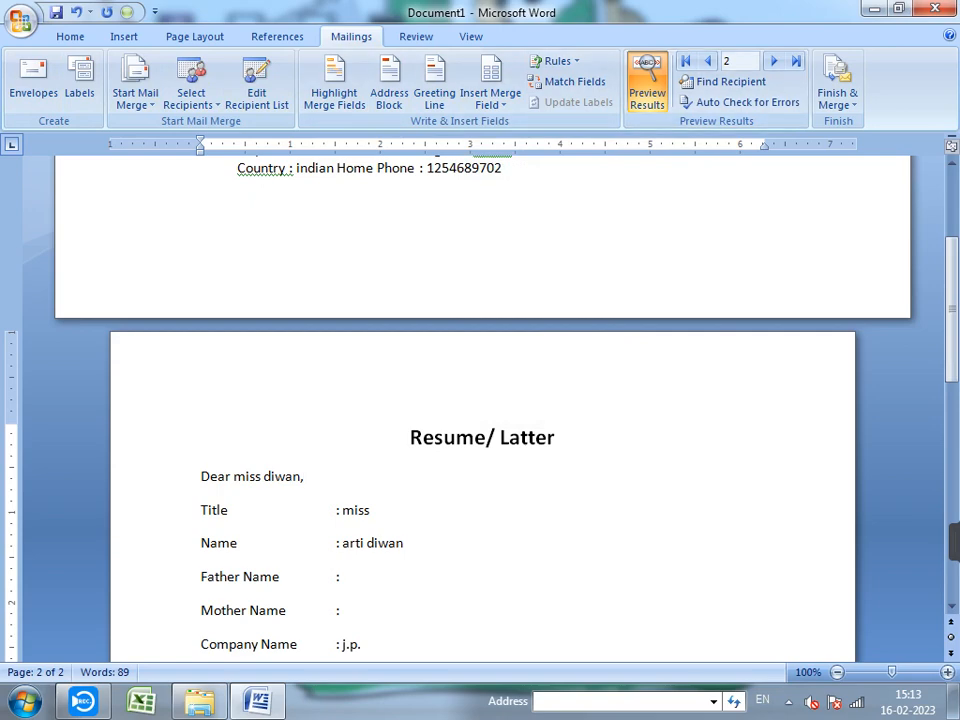
- Delete the address lines from Mother Name to Home Phone in the Labels dialog
{"action": "left_click", "coordinate": [79, 85]}
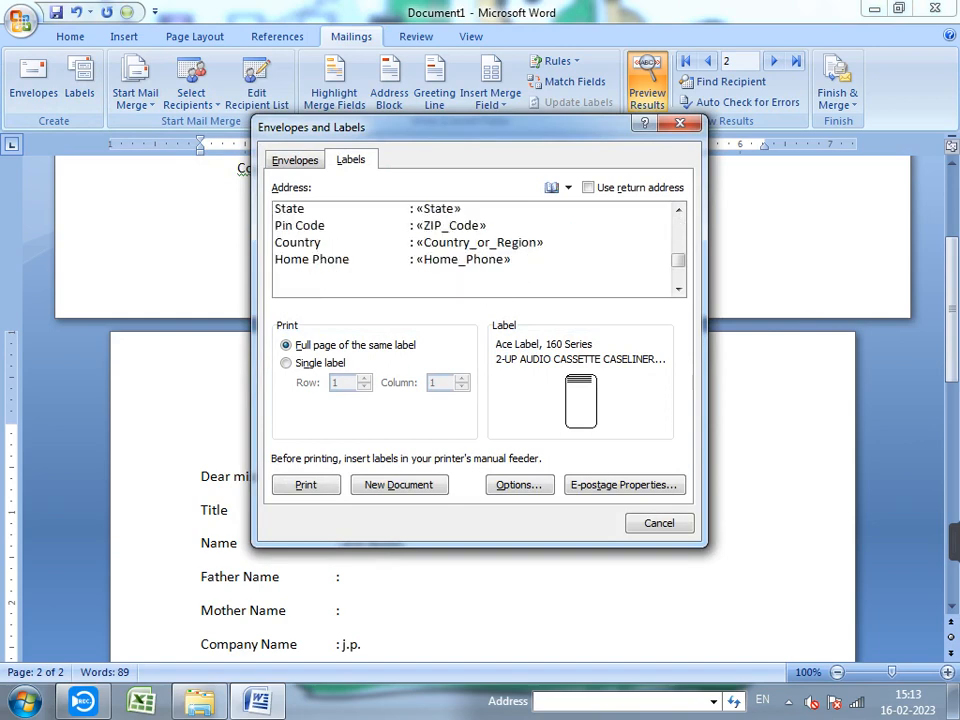
{"action": "left_click_drag", "start_coordinate": [678, 260], "coordinate": [678, 226]}
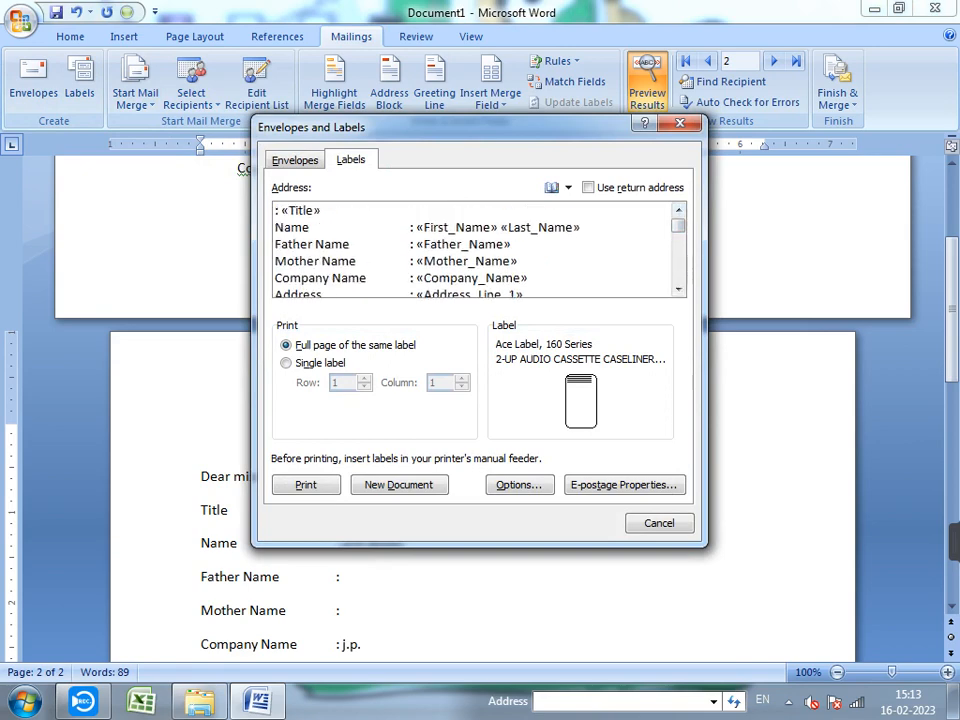
{"action": "left_click_drag", "start_coordinate": [275, 261], "coordinate": [530, 302]}
{"action": "key", "text": "BackSpace"}
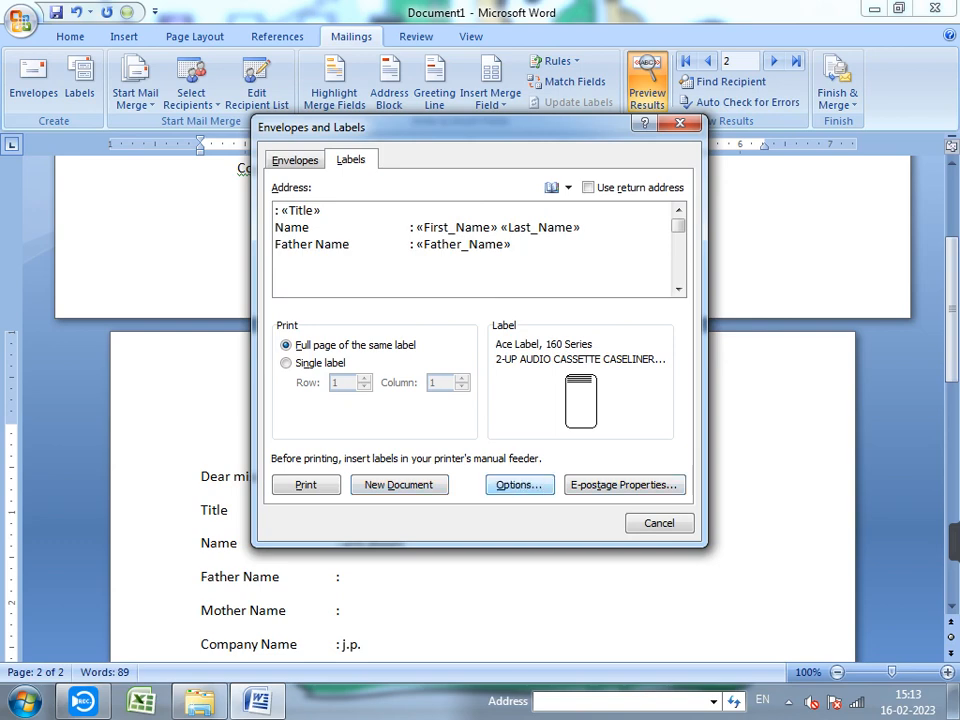
- Review label options without changes, then create the Labels2 label document
{"action": "left_click", "coordinate": [519, 484]}
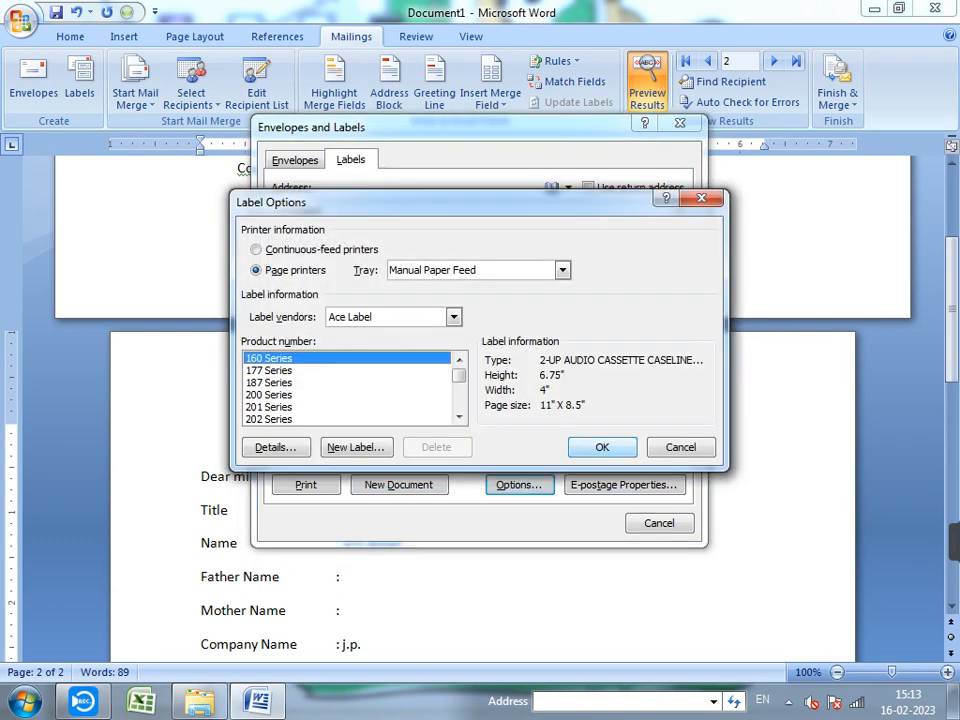
{"action": "left_click", "coordinate": [680, 447]}
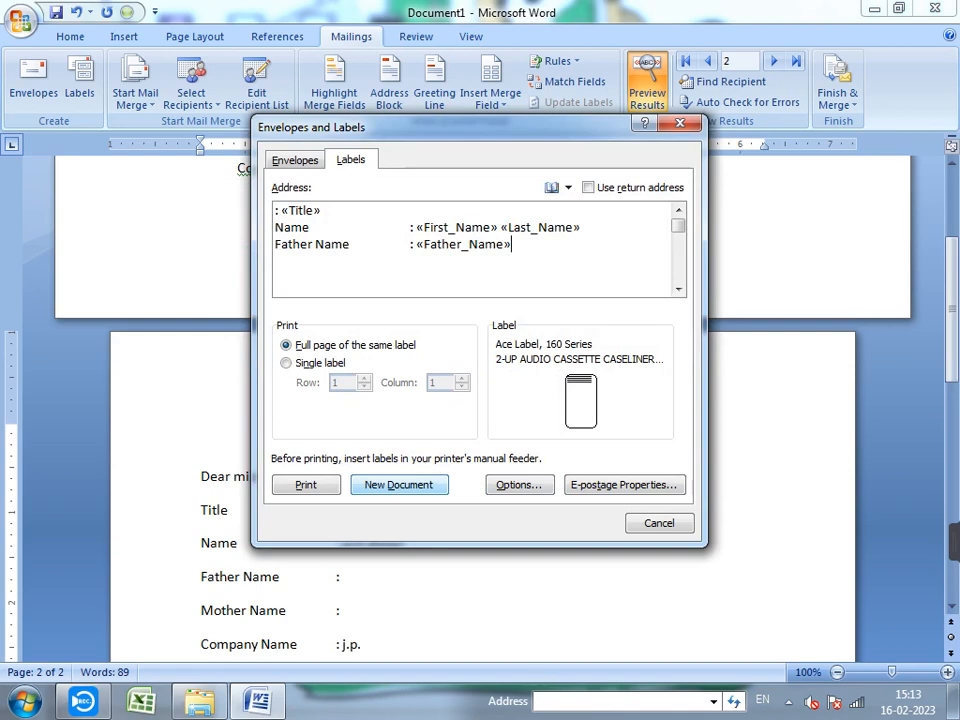
{"action": "left_click", "coordinate": [399, 485]}
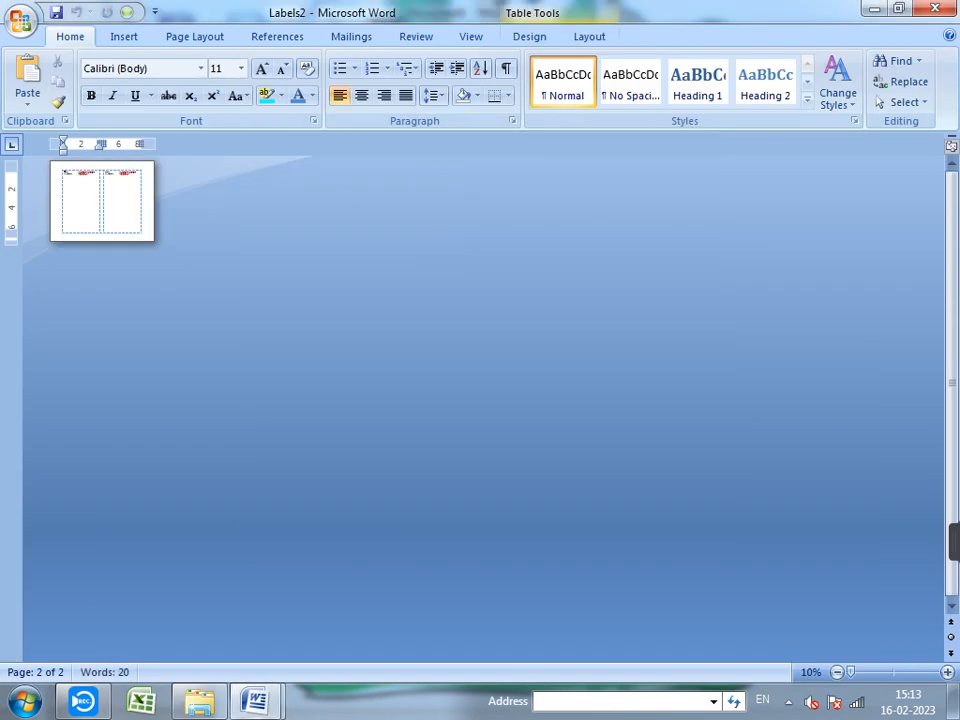
{"action": "scroll", "coordinate": [483, 408], "scroll_direction": "up", "scroll_amount": 7}
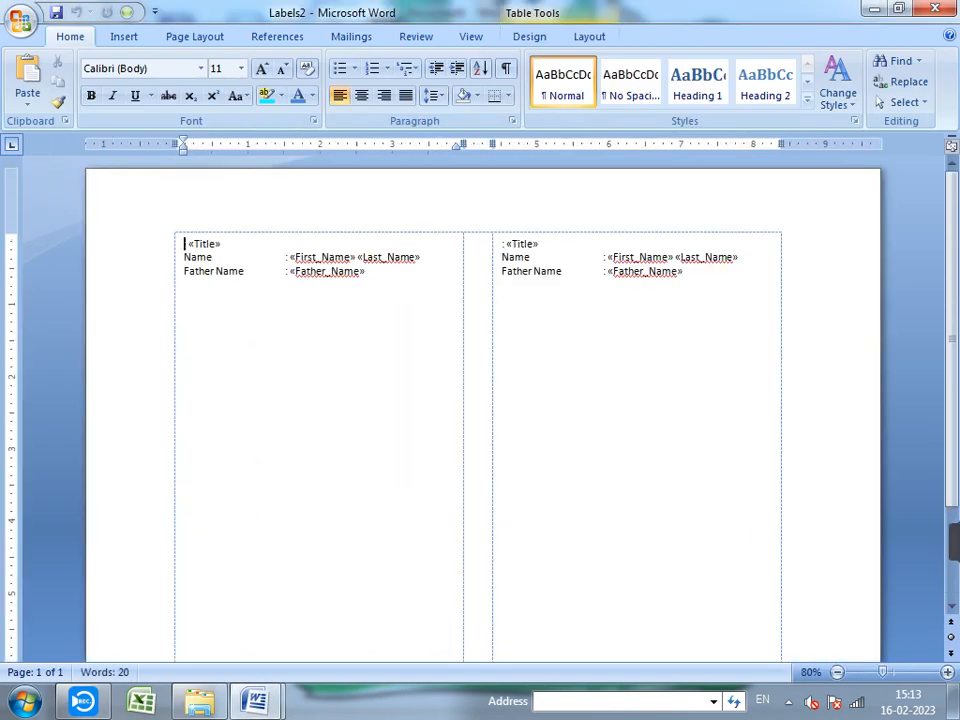
{"action": "scroll", "coordinate": [483, 408], "scroll_direction": "up", "scroll_amount": 2}
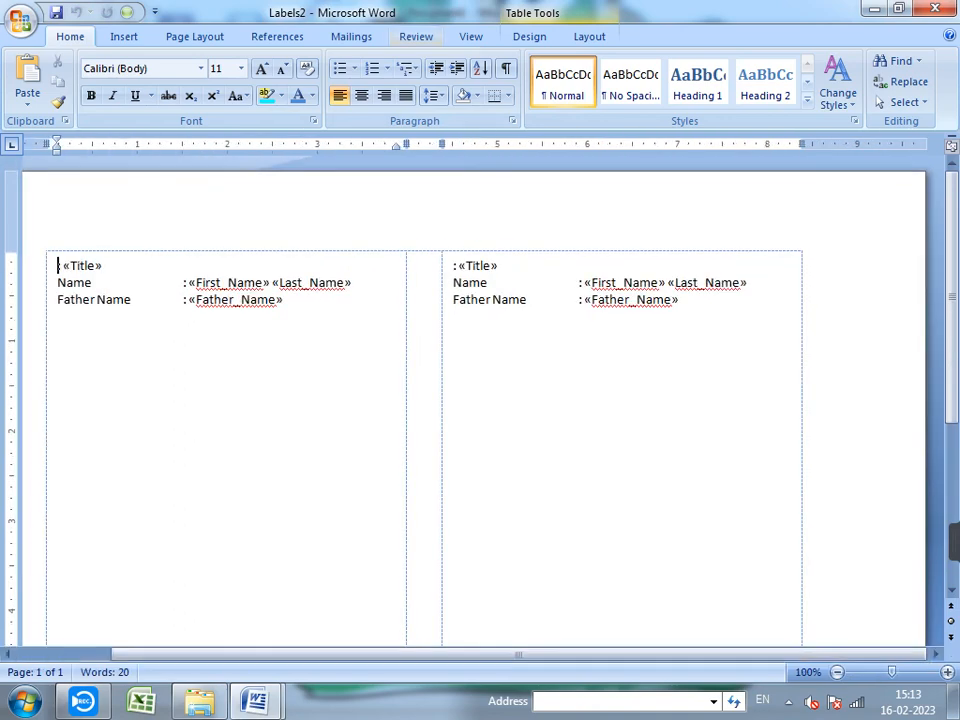
{"action": "left_click", "coordinate": [351, 36]}
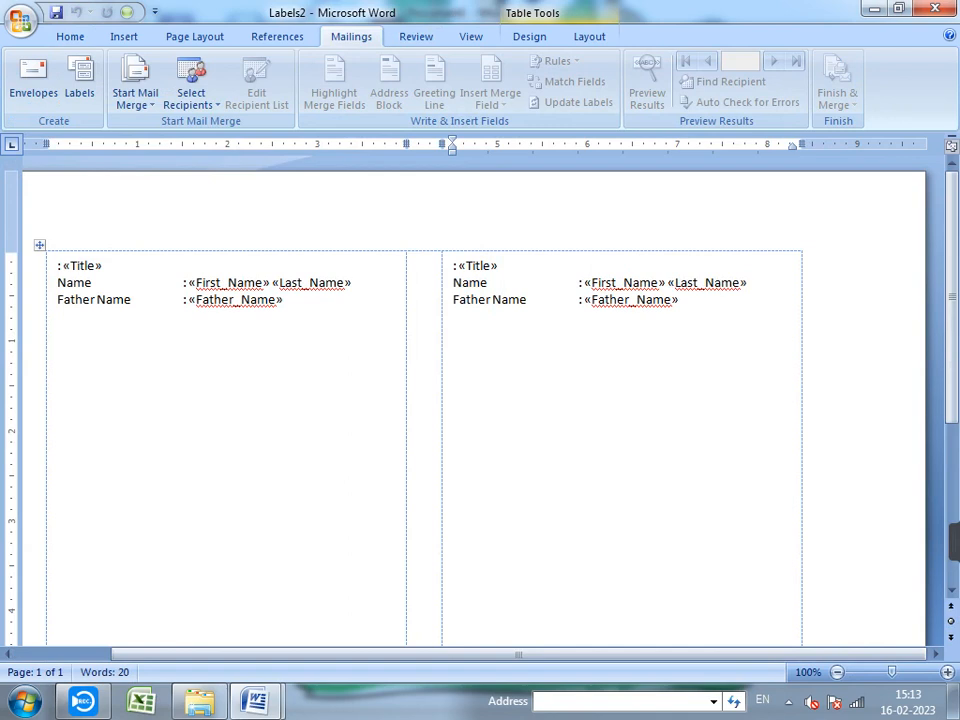
- Close Labels2 without saving, returning to Document1
{"action": "scroll", "coordinate": [483, 408], "scroll_direction": "down", "scroll_amount": 4}
{"action": "scroll", "coordinate": [483, 408], "scroll_direction": "up", "scroll_amount": 4}
{"action": "left_click", "coordinate": [589, 37]}
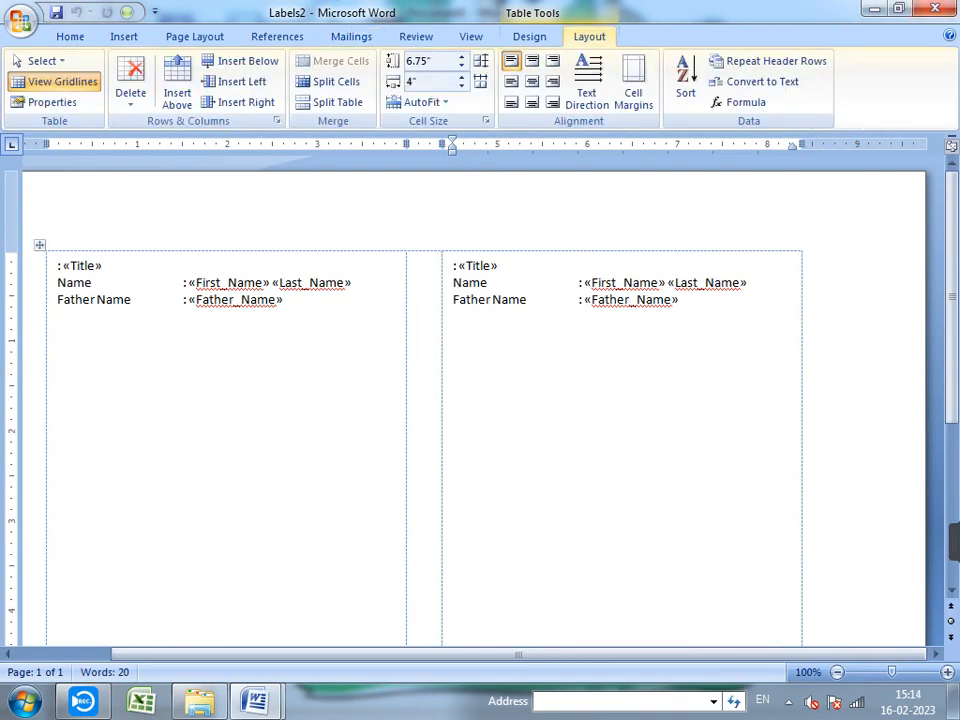
{"action": "left_click", "coordinate": [935, 8]}
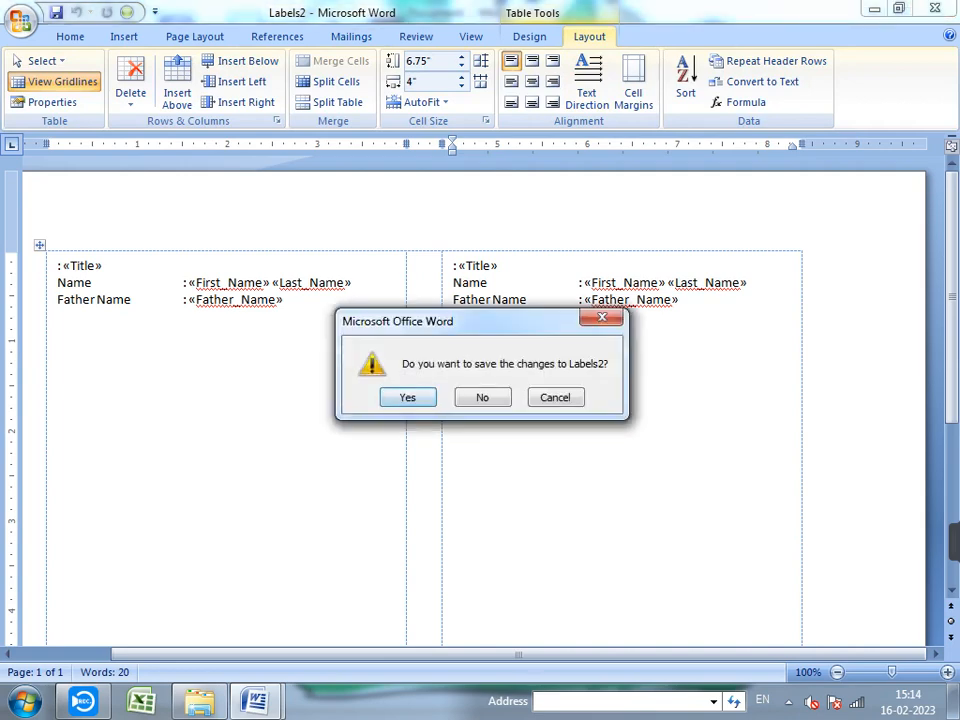
{"action": "left_click", "coordinate": [482, 397]}
{"action": "scroll", "coordinate": [480, 400], "scroll_direction": "up", "scroll_amount": 5}
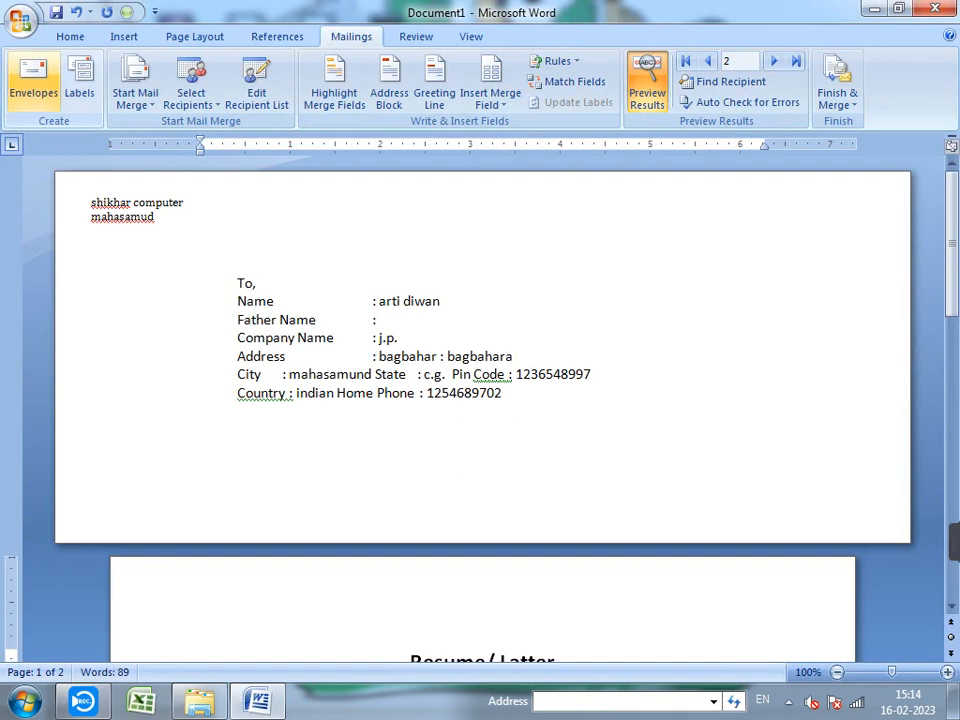
{"action": "left_click", "coordinate": [135, 95]}
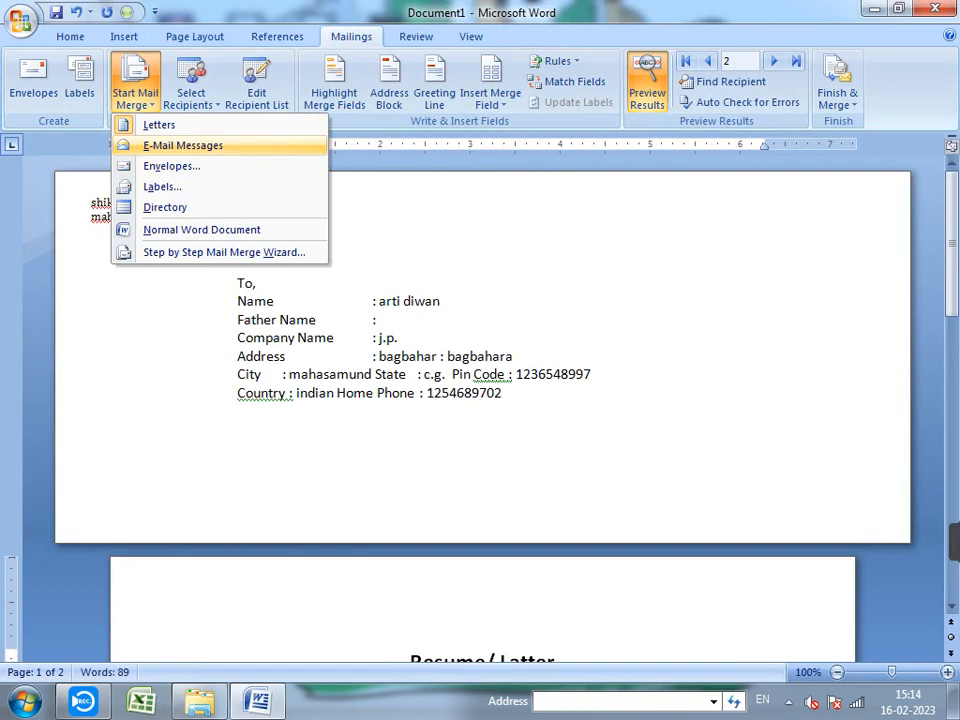
{"action": "left_click", "coordinate": [183, 145]}
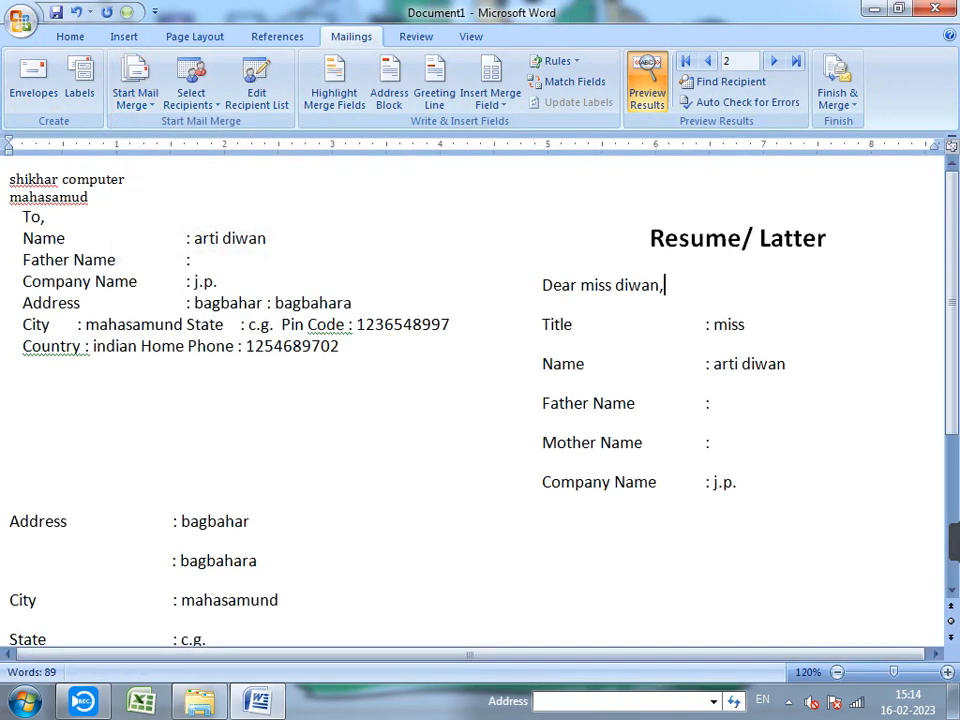
{"action": "scroll", "coordinate": [472, 400], "scroll_direction": "down", "scroll_amount": 9}
{"action": "scroll", "coordinate": [472, 400], "scroll_direction": "up", "scroll_amount": 7}
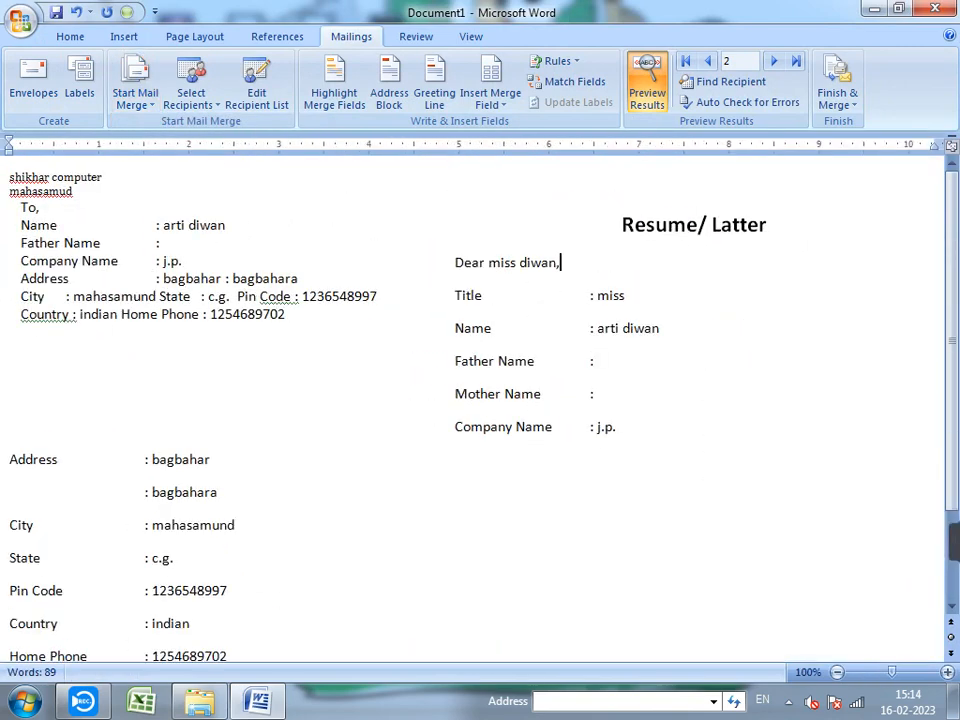
{"action": "scroll", "coordinate": [472, 400], "scroll_direction": "up", "scroll_amount": 4}
{"action": "left_click", "coordinate": [135, 92]}
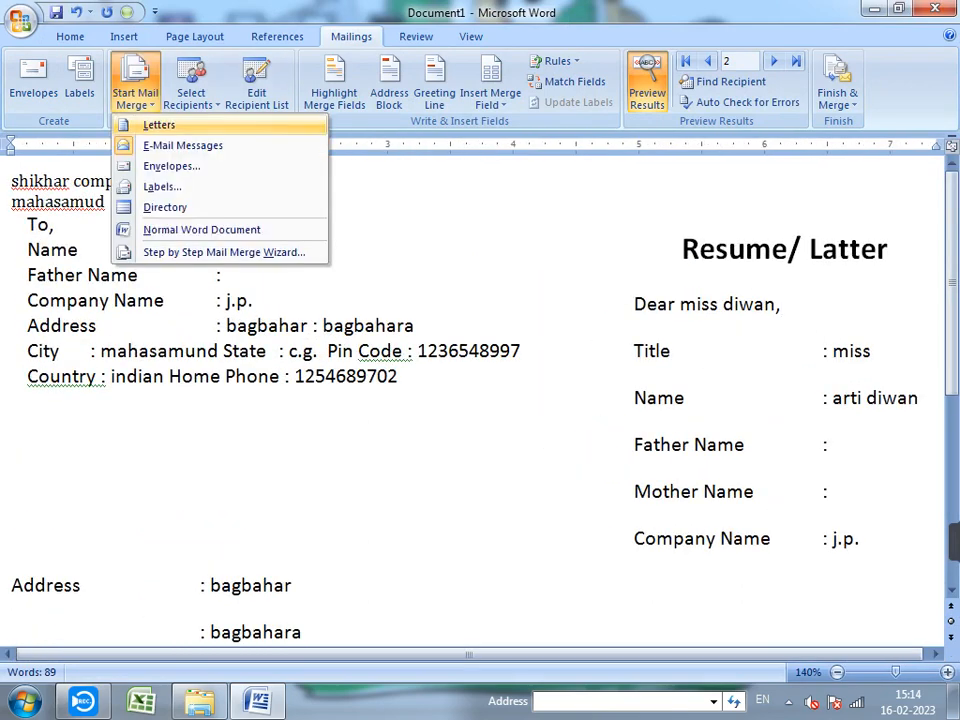
{"action": "left_click", "coordinate": [158, 125]}
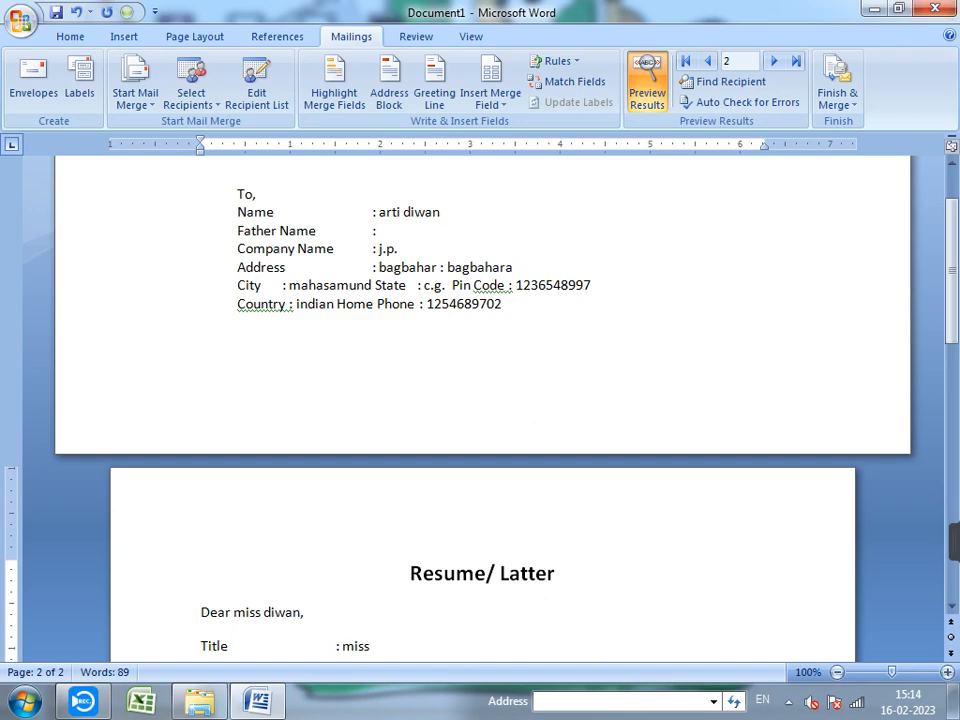
- Close Document1 without saving changes
{"action": "left_click", "coordinate": [21, 20]}
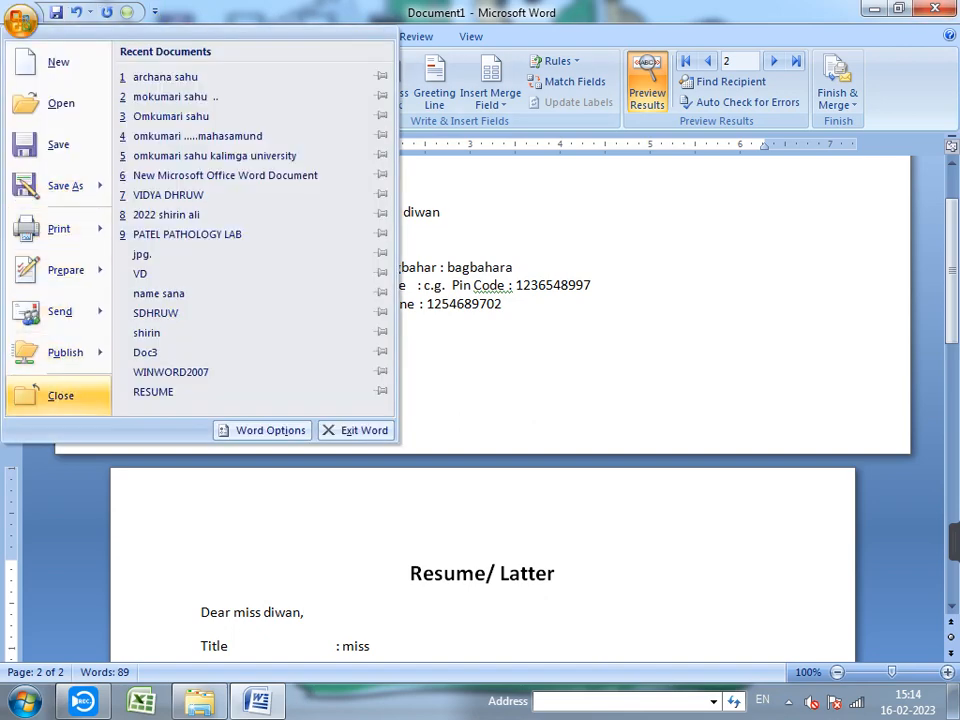
{"action": "left_click", "coordinate": [60, 395]}
{"action": "left_click", "coordinate": [482, 396]}
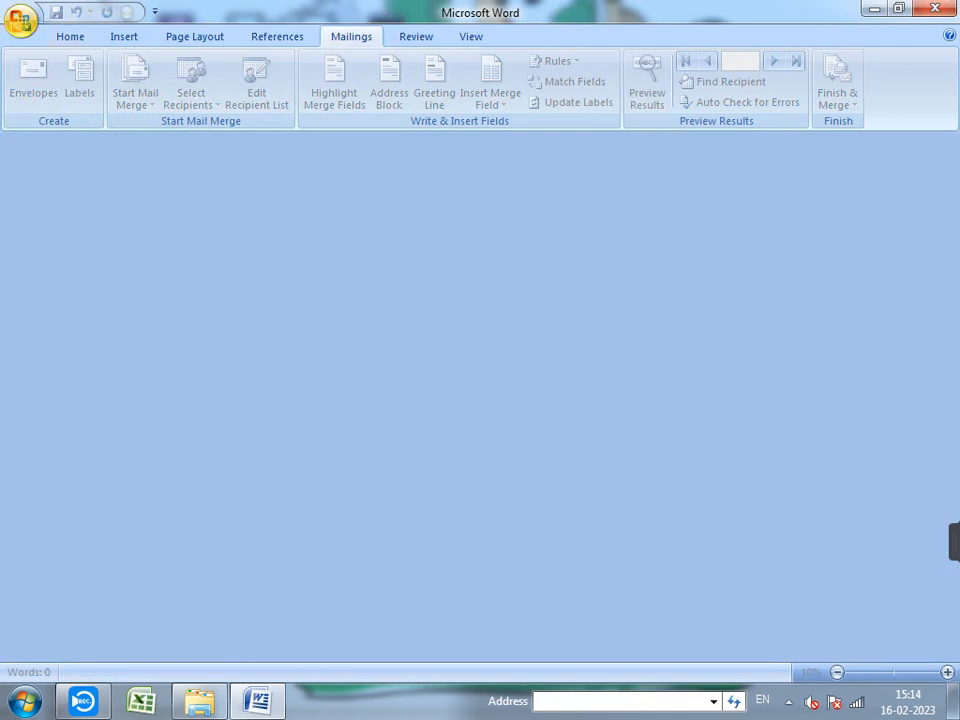
- Open WINWORD2007 from the class nots folder on drive D
{"action": "left_click", "coordinate": [21, 20]}
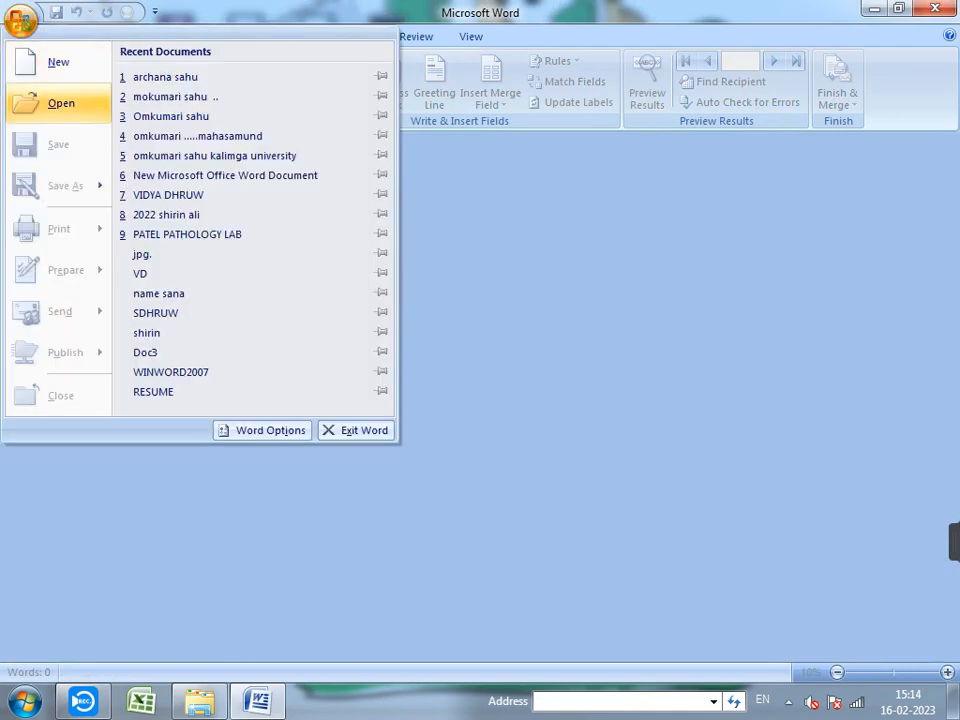
{"action": "left_click", "coordinate": [58, 103]}
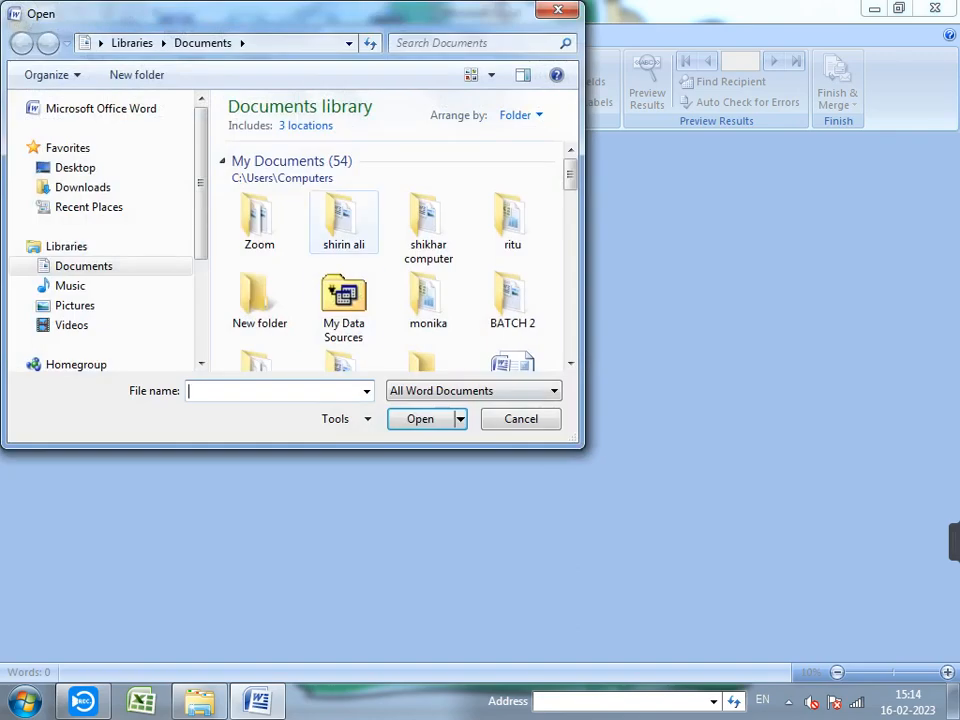
{"action": "left_click", "coordinate": [259, 300]}
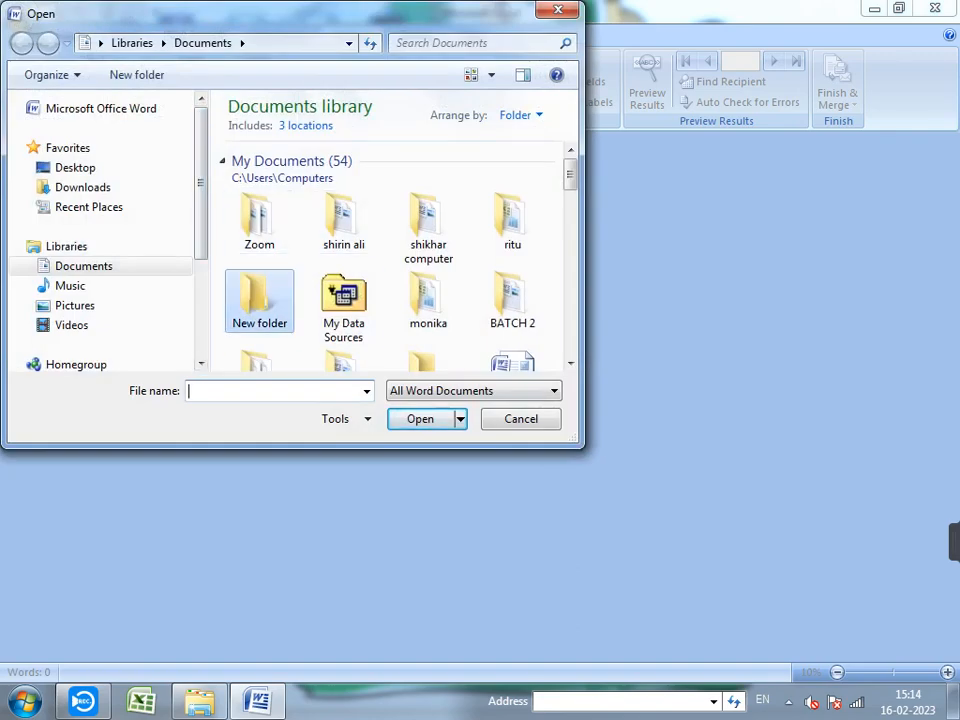
{"action": "scroll", "coordinate": [300, 260], "scroll_direction": "down", "scroll_amount": 1}
{"action": "scroll", "coordinate": [514, 310], "scroll_direction": "down", "scroll_amount": 2}
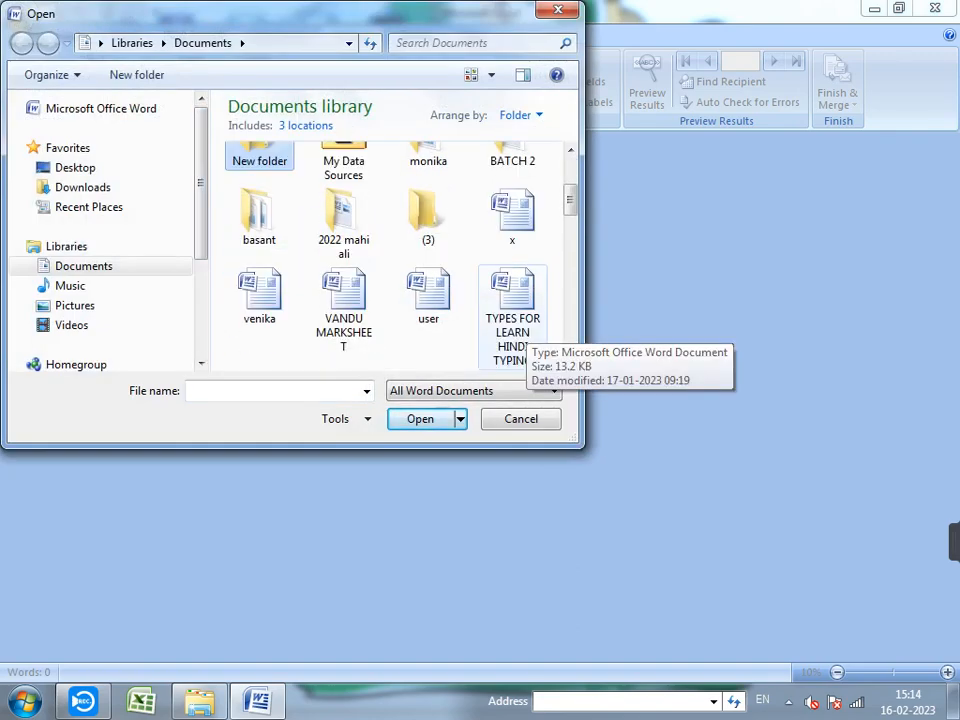
{"action": "scroll", "coordinate": [514, 330], "scroll_direction": "down", "scroll_amount": 1}
{"action": "left_click", "coordinate": [524, 343]}
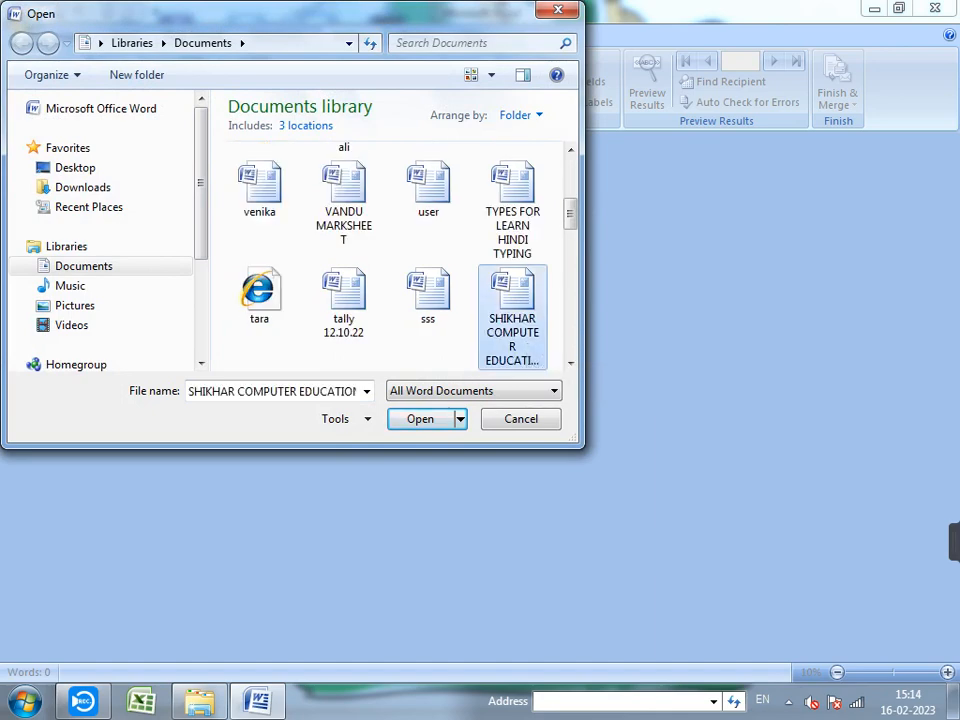
{"action": "scroll", "coordinate": [510, 322], "scroll_direction": "down", "scroll_amount": 3}
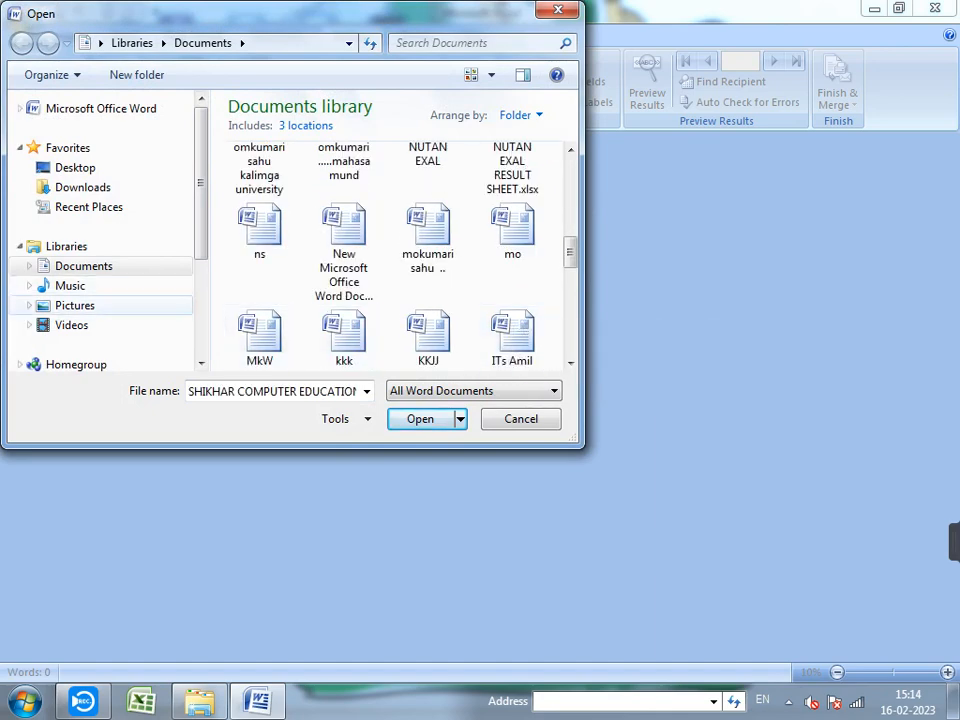
{"action": "scroll", "coordinate": [90, 230], "scroll_direction": "down", "scroll_amount": 3}
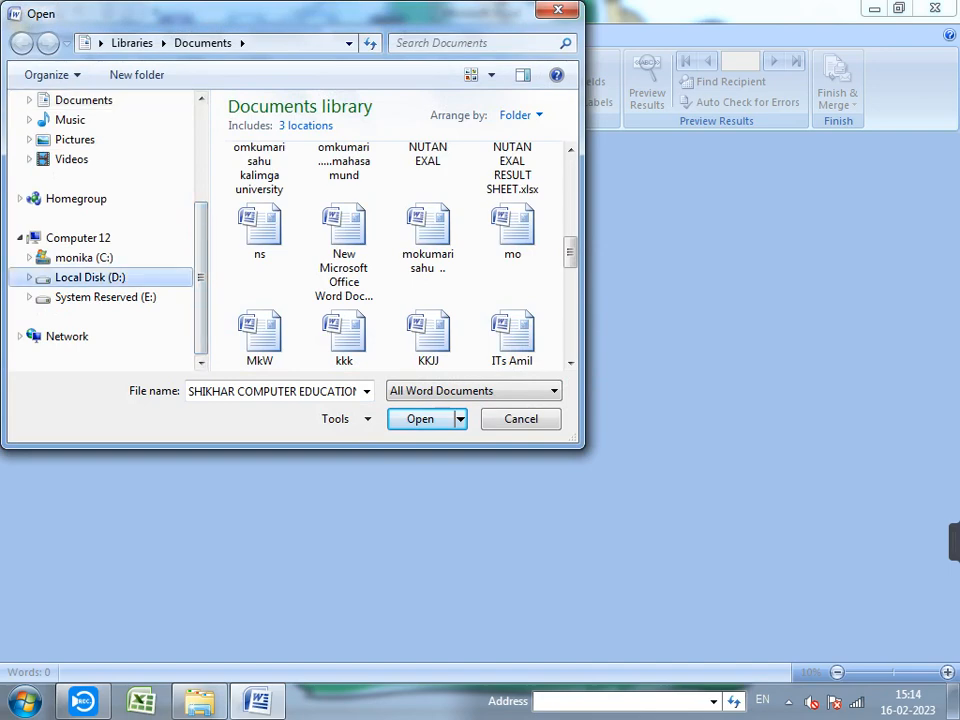
{"action": "left_click", "coordinate": [90, 277]}
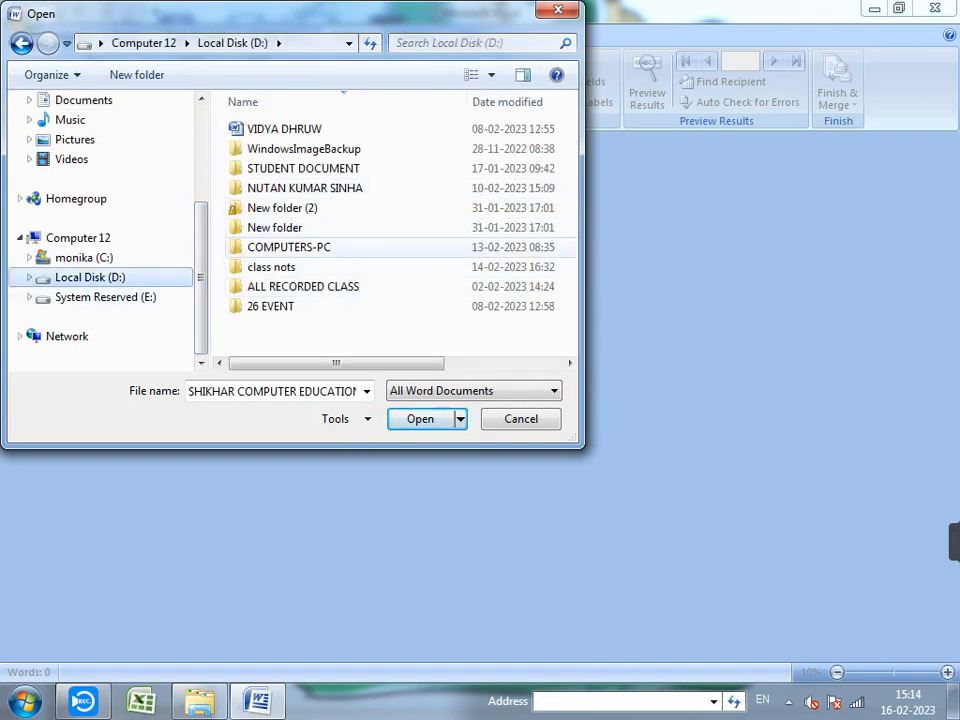
{"action": "double_click", "coordinate": [271, 267]}
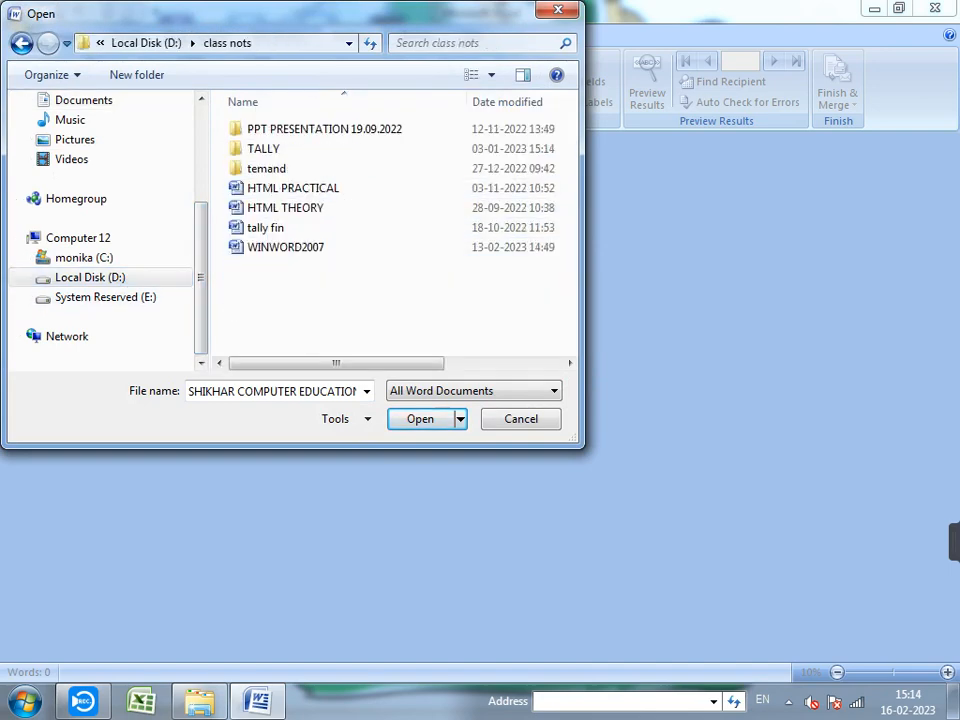
{"action": "left_click", "coordinate": [285, 247]}
{"action": "double_click", "coordinate": [285, 247]}
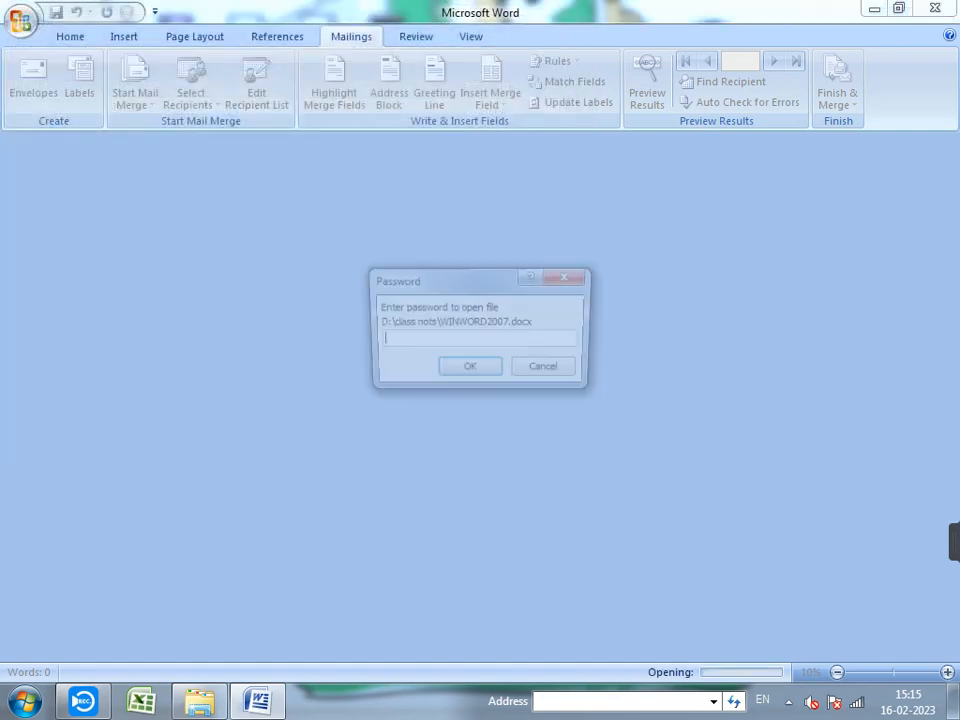
- Enter the opening password and then the modify password to open WINWORD2007
{"action": "type", "text": "12345"}
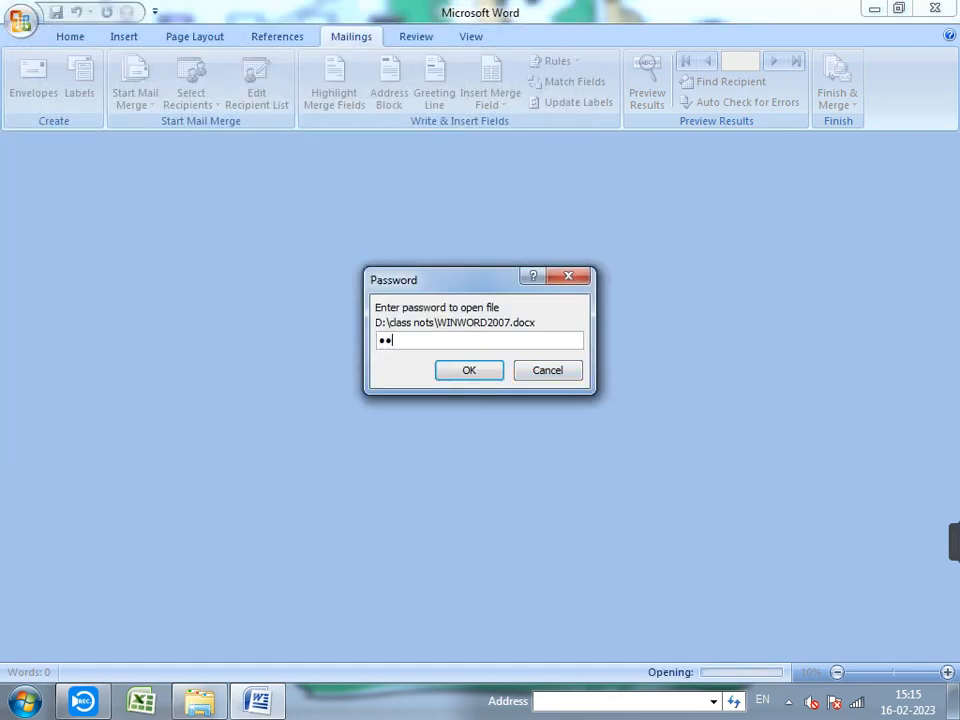
{"action": "key", "text": "Return"}
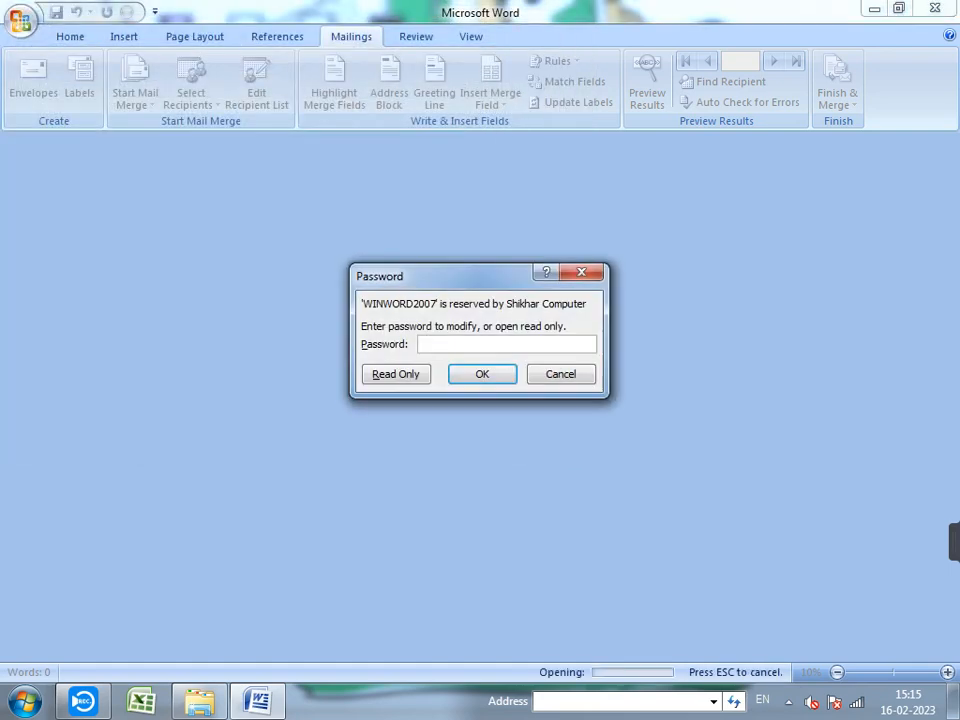
{"action": "type", "text": "12345"}
{"action": "key", "text": "Return"}
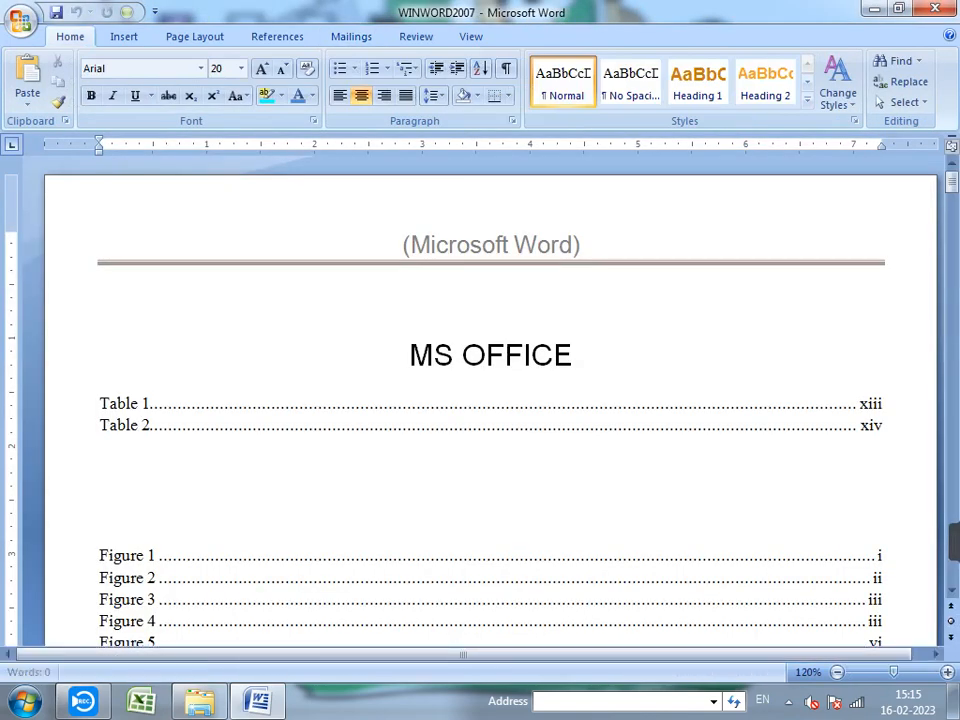
- Place the cursor at the underlined Hindi heading and start a Letters mail merge
{"action": "scroll", "coordinate": [483, 400], "scroll_direction": "down", "scroll_amount": 5}
{"action": "scroll", "coordinate": [160, 350], "scroll_direction": "up", "scroll_amount": 4}
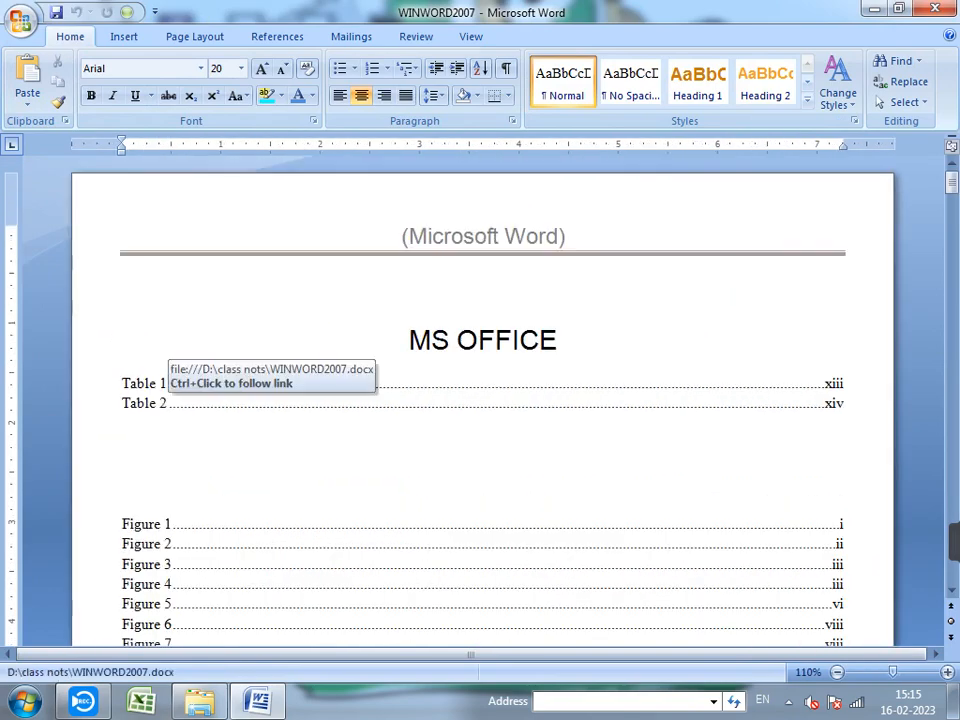
{"action": "scroll", "coordinate": [160, 350], "scroll_direction": "down", "scroll_amount": 8}
{"action": "scroll", "coordinate": [483, 400], "scroll_direction": "down", "scroll_amount": 3}
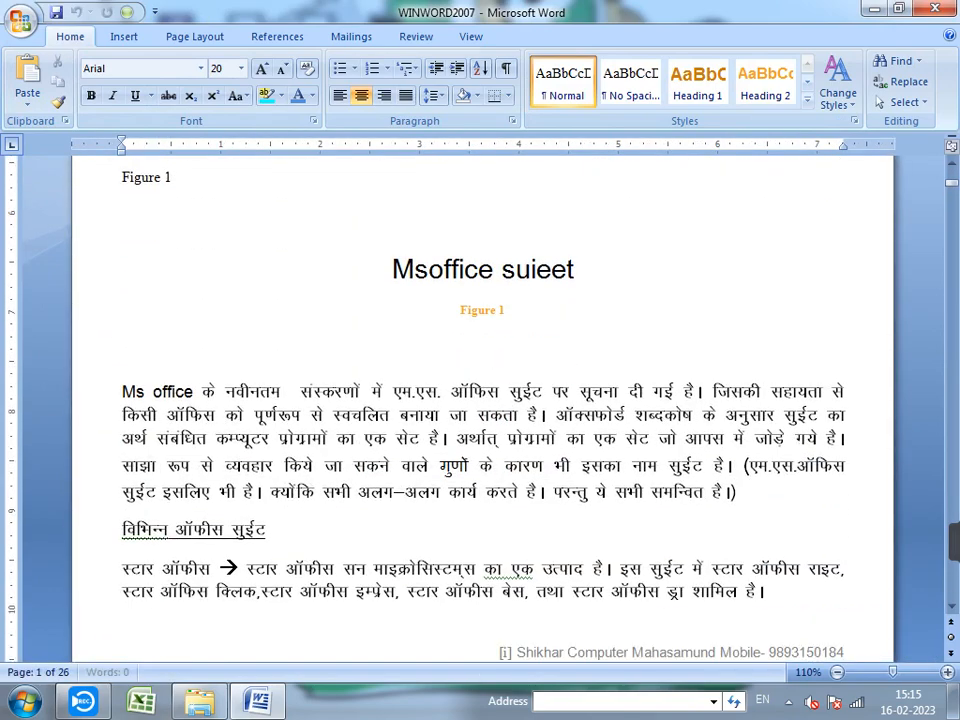
{"action": "left_click", "coordinate": [268, 530]}
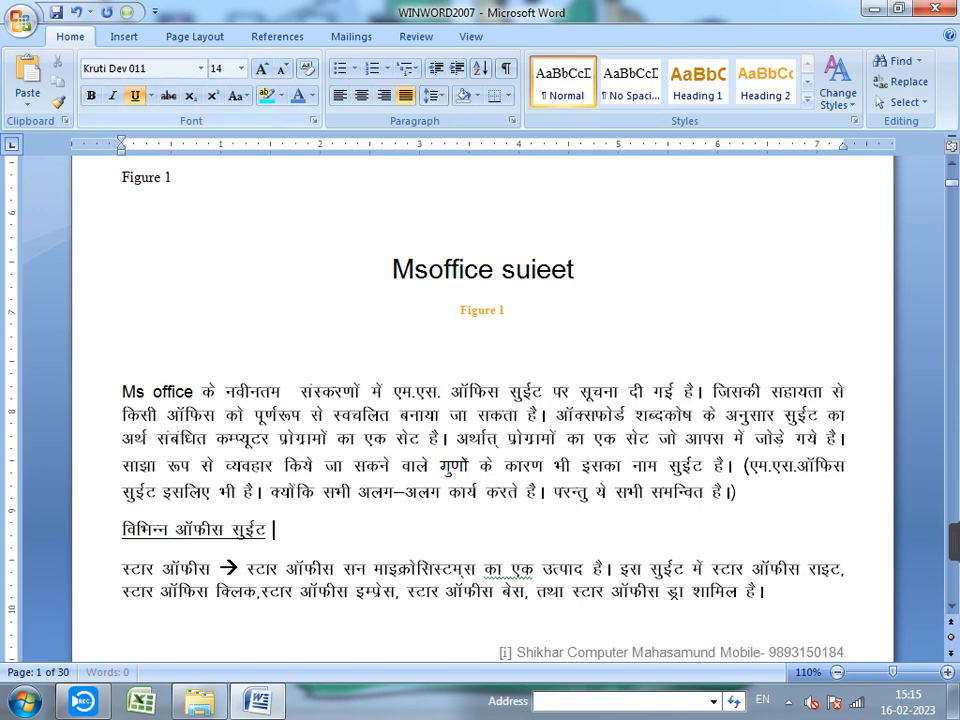
{"action": "left_click", "coordinate": [277, 36]}
{"action": "left_click", "coordinate": [351, 36]}
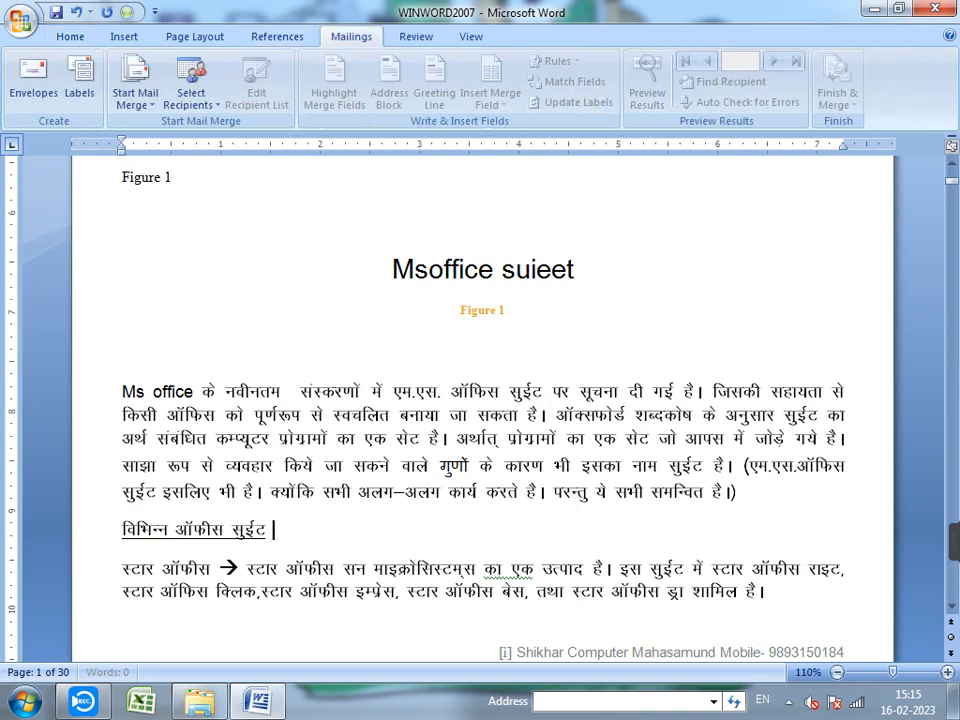
{"action": "left_click", "coordinate": [135, 92]}
{"action": "left_click", "coordinate": [159, 125]}
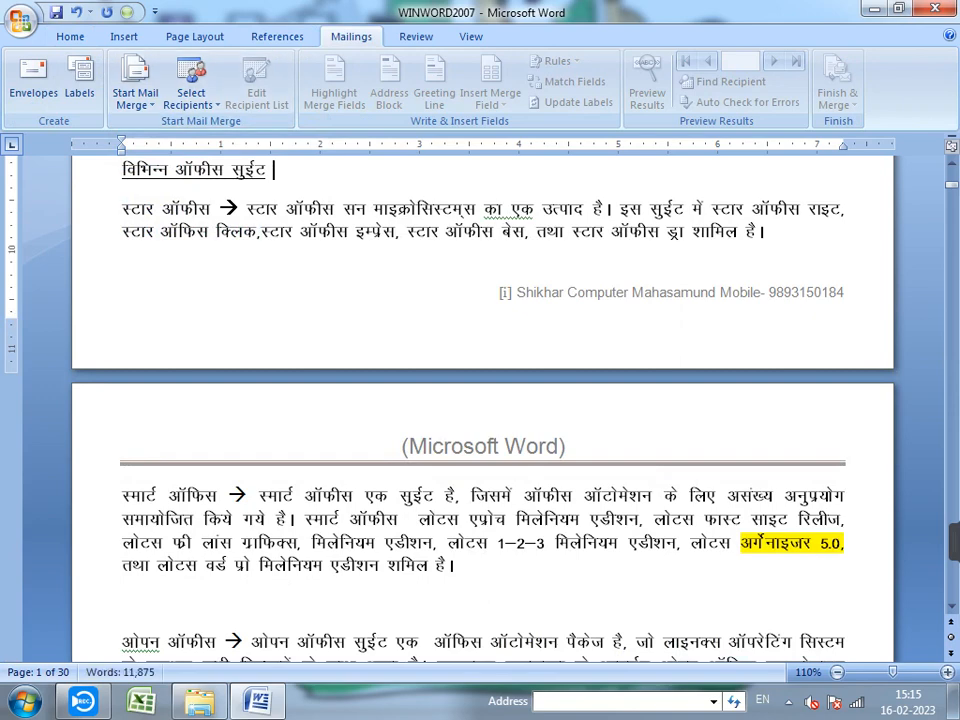
{"action": "left_click", "coordinate": [191, 97]}
- Attach an existing recipient data file as the mail merge list
{"action": "left_click", "coordinate": [232, 144]}
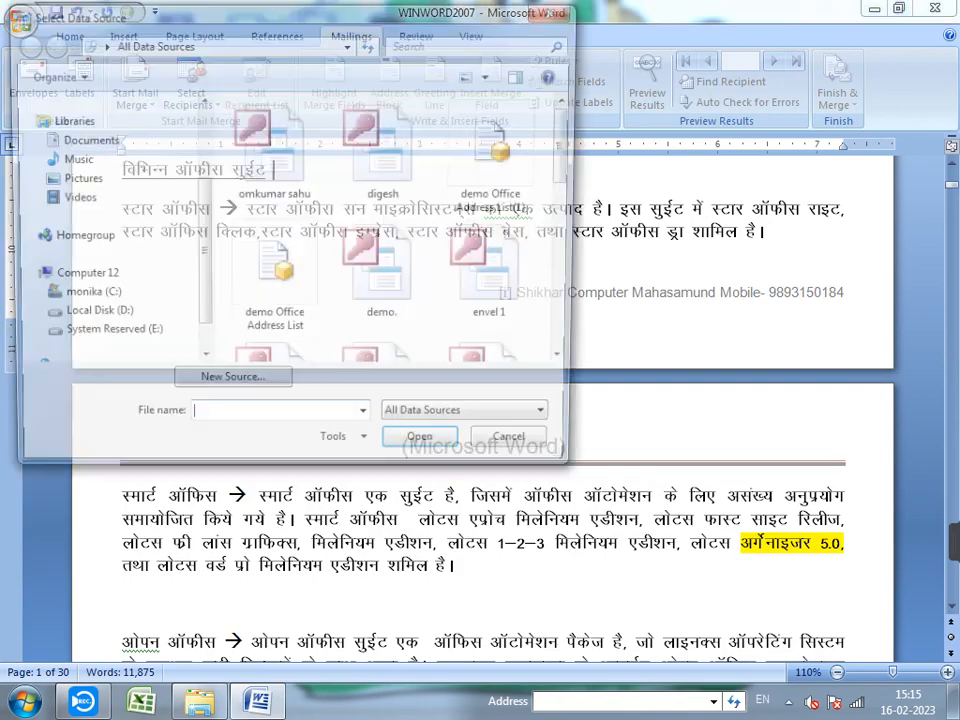
{"action": "left_click", "coordinate": [273, 178]}
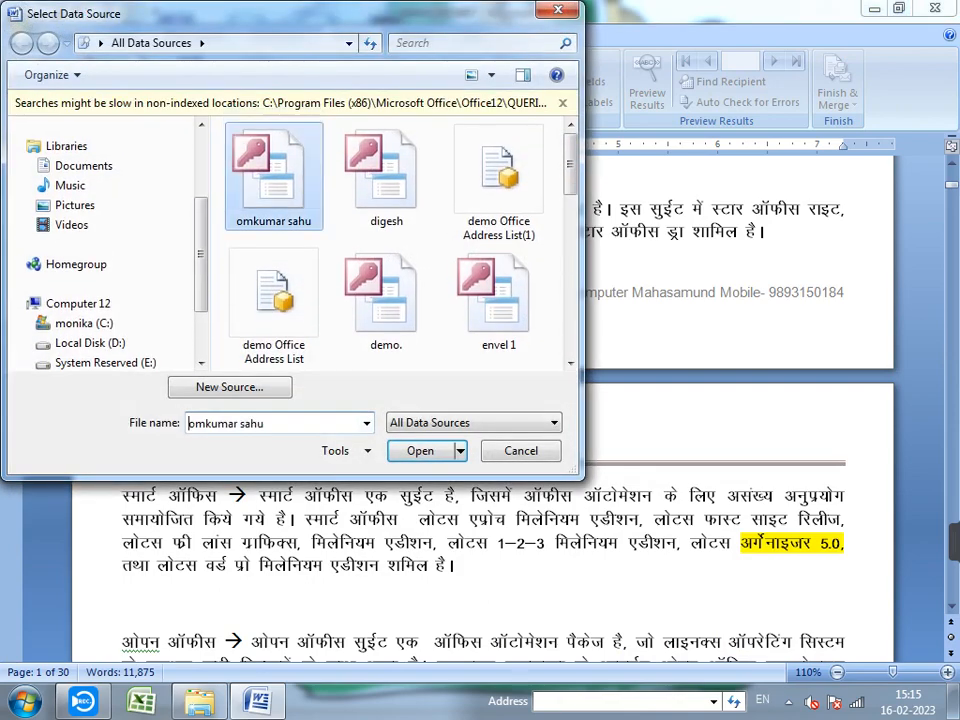
{"action": "left_click", "coordinate": [421, 451]}
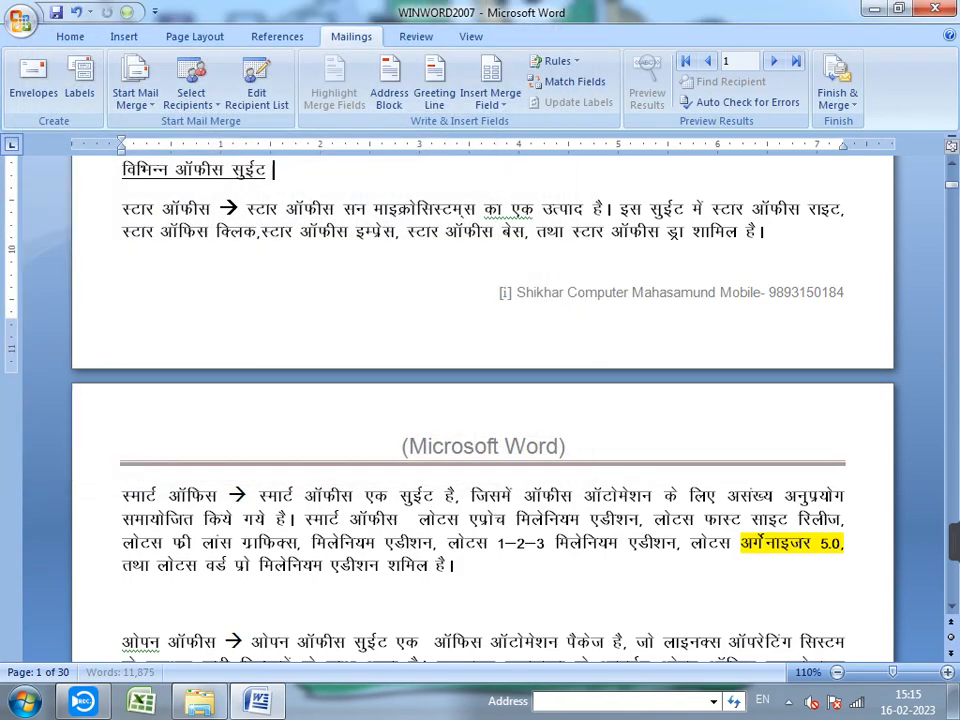
- Insert an empty line above the Msoffice suieet title and move onto it
{"action": "scroll", "coordinate": [480, 400], "scroll_direction": "down", "scroll_amount": 3}
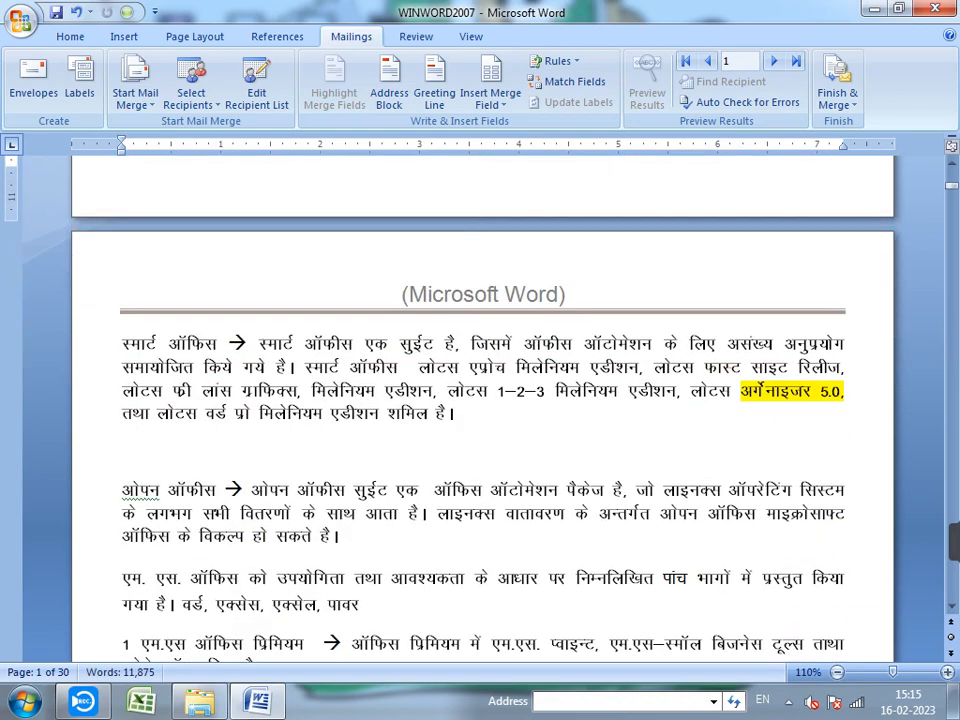
{"action": "scroll", "coordinate": [480, 400], "scroll_direction": "up", "scroll_amount": 20}
{"action": "scroll", "coordinate": [480, 400], "scroll_direction": "down", "scroll_amount": 4}
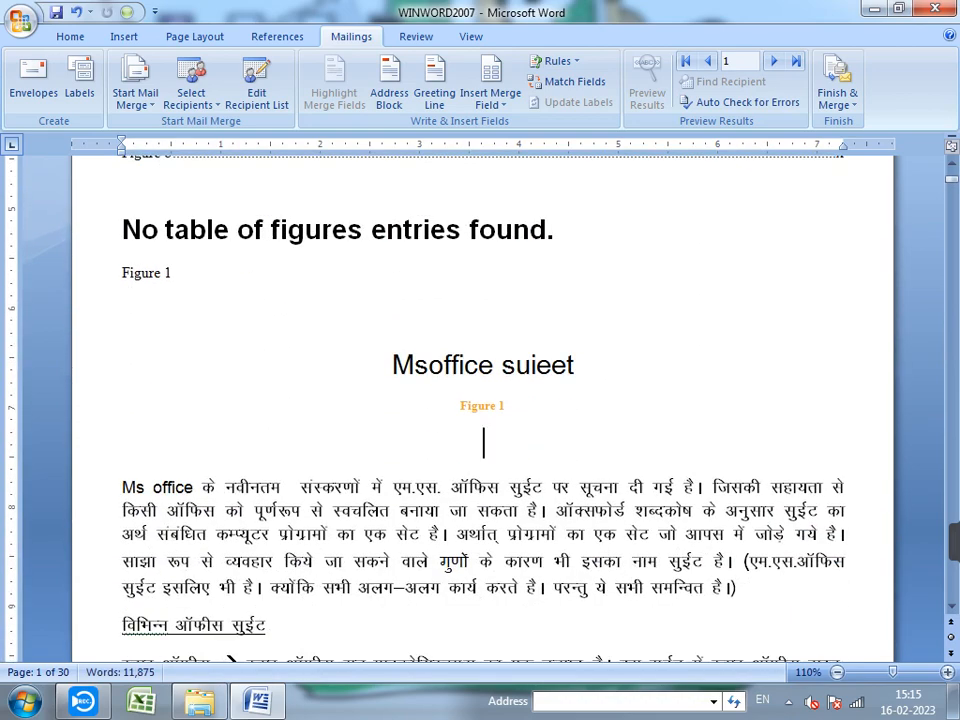
{"action": "left_click", "coordinate": [506, 405]}
{"action": "left_click", "coordinate": [484, 442]}
{"action": "left_click", "coordinate": [393, 365]}
{"action": "key", "text": "Return"}
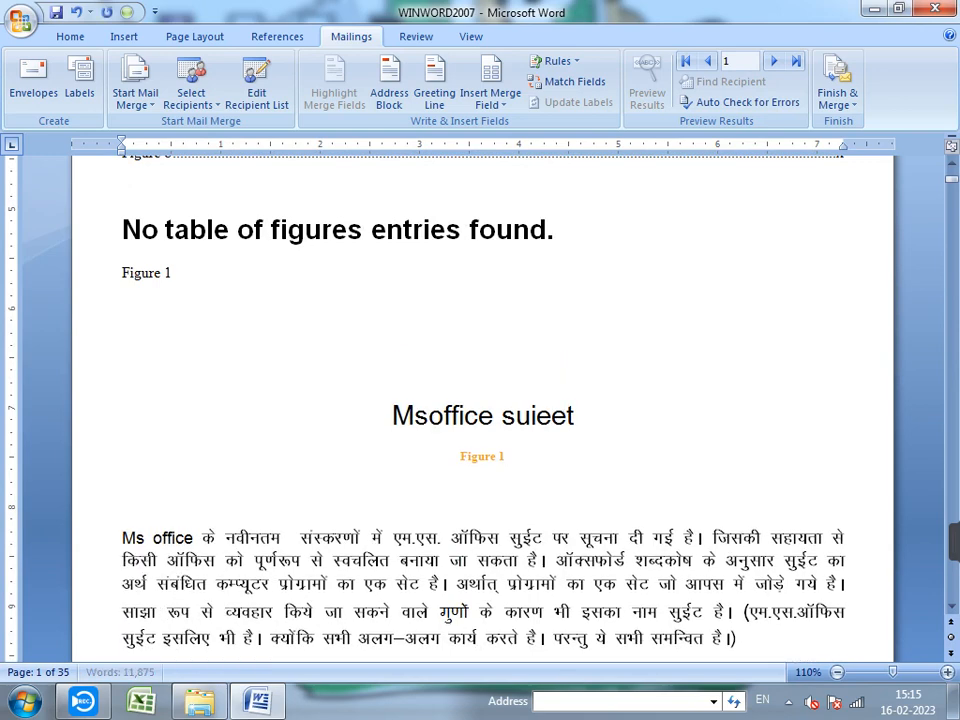
{"action": "key", "text": "Up"}
- Insert the Company_Name field and type 'COMPANY NAME -' before it
{"action": "left_click", "coordinate": [490, 98]}
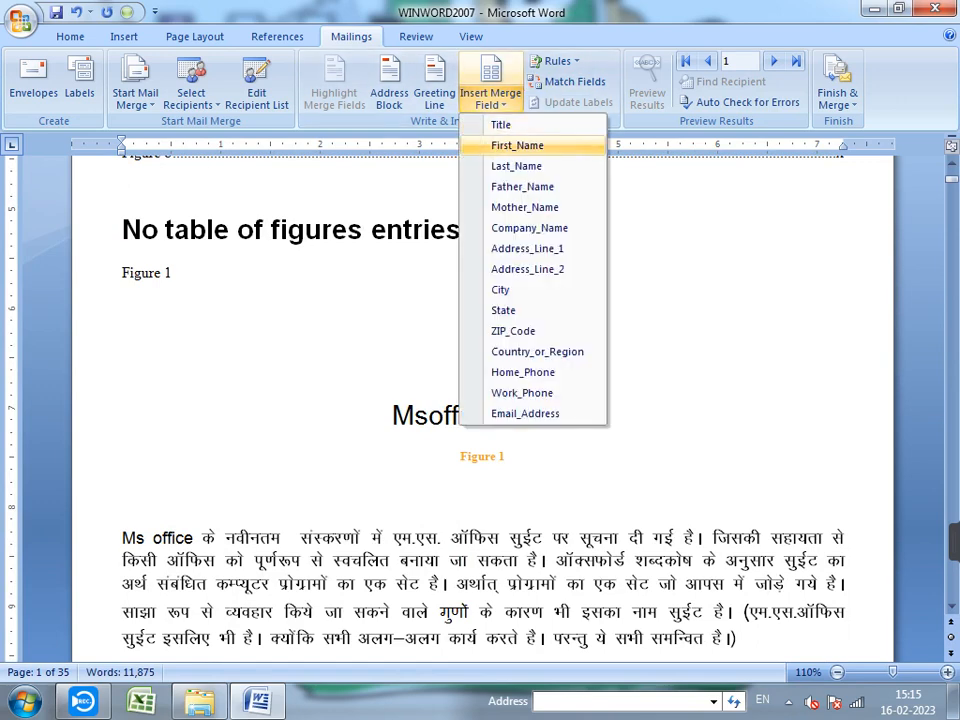
{"action": "left_click", "coordinate": [529, 228]}
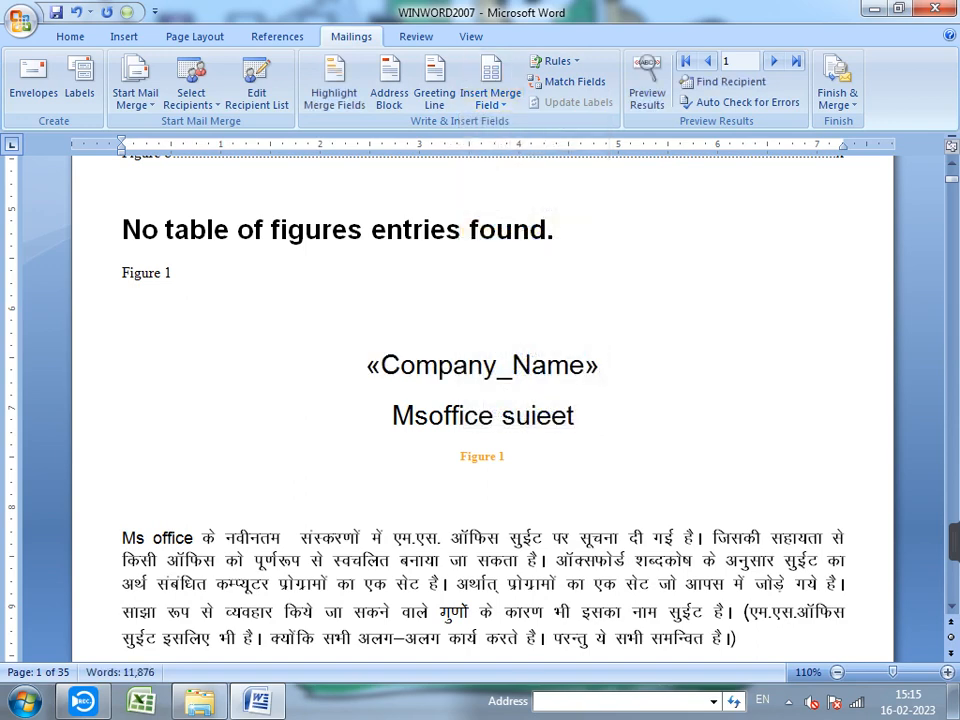
{"action": "left_click", "coordinate": [482, 365]}
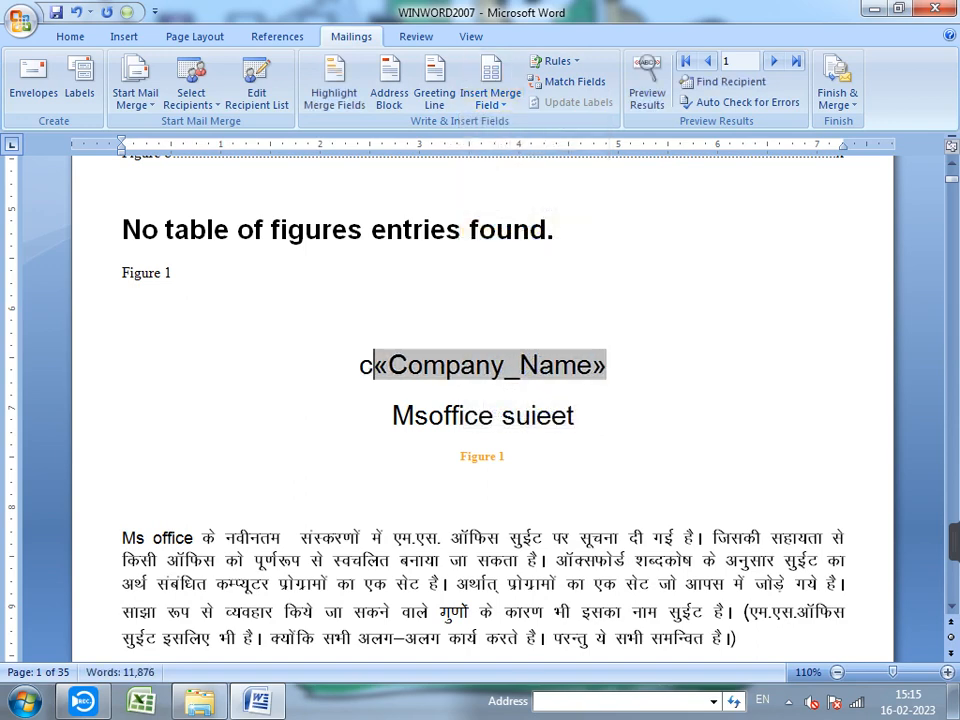
{"action": "type", "text": "CO"}
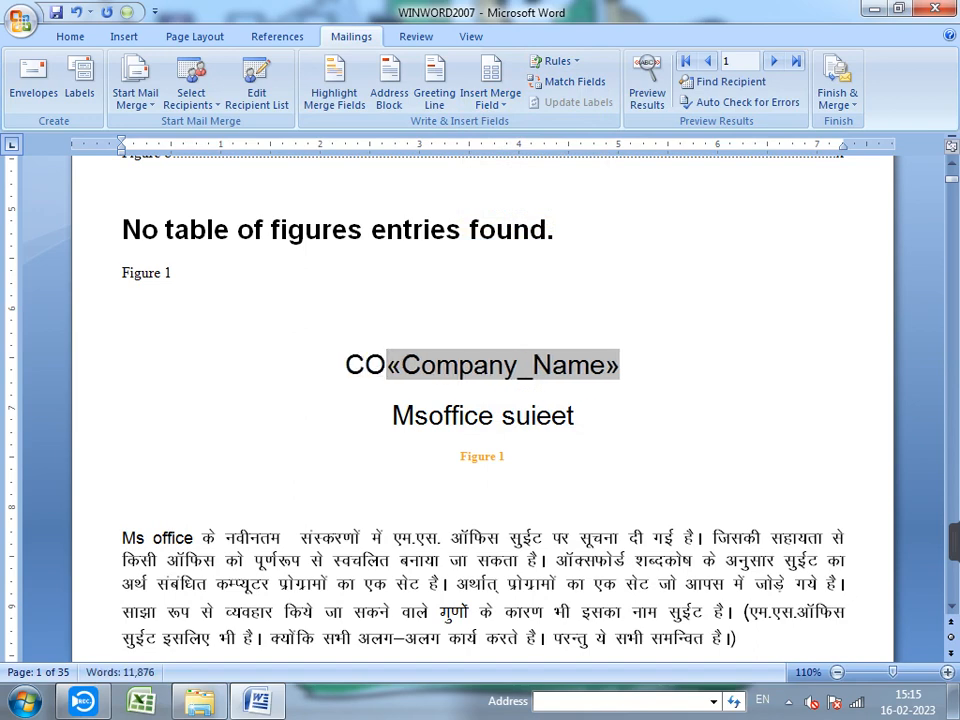
{"action": "type", "text": "M"}
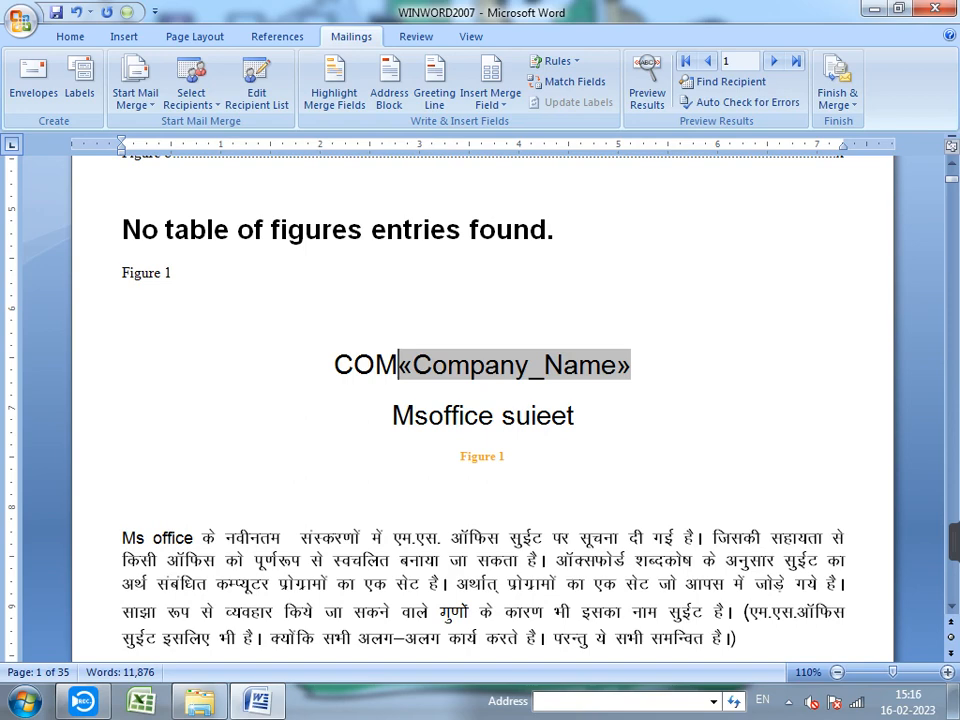
{"action": "type", "text": "PAN"}
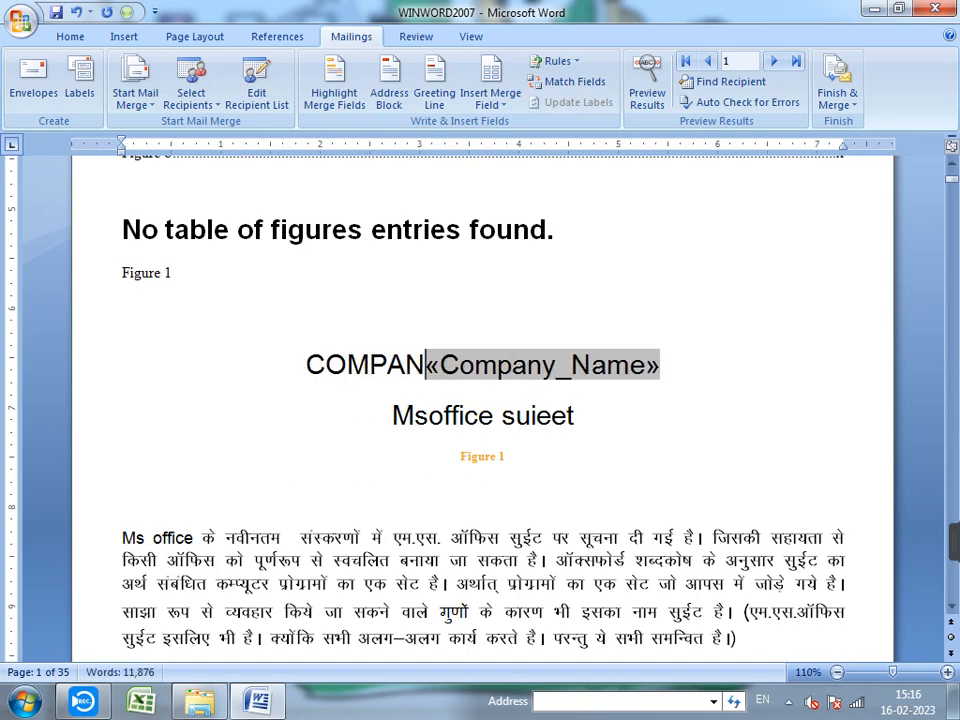
{"action": "type", "text": "Y "}
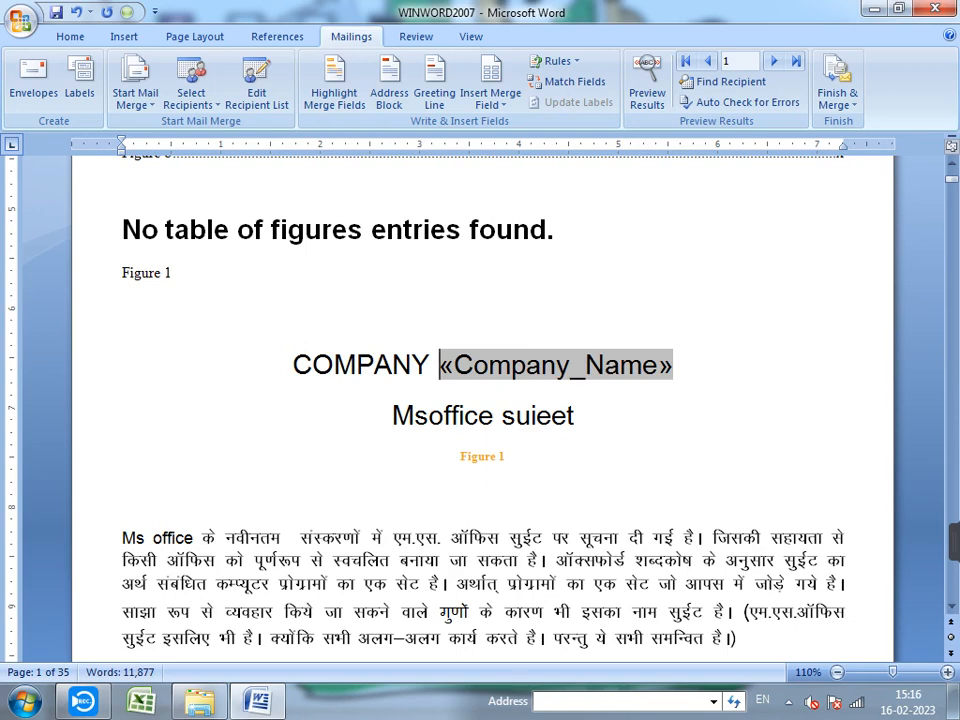
{"action": "type", "text": "nA"}
{"action": "key", "text": "BackSpace"}
{"action": "key", "text": "BackSpace"}
{"action": "type", "text": "N"}
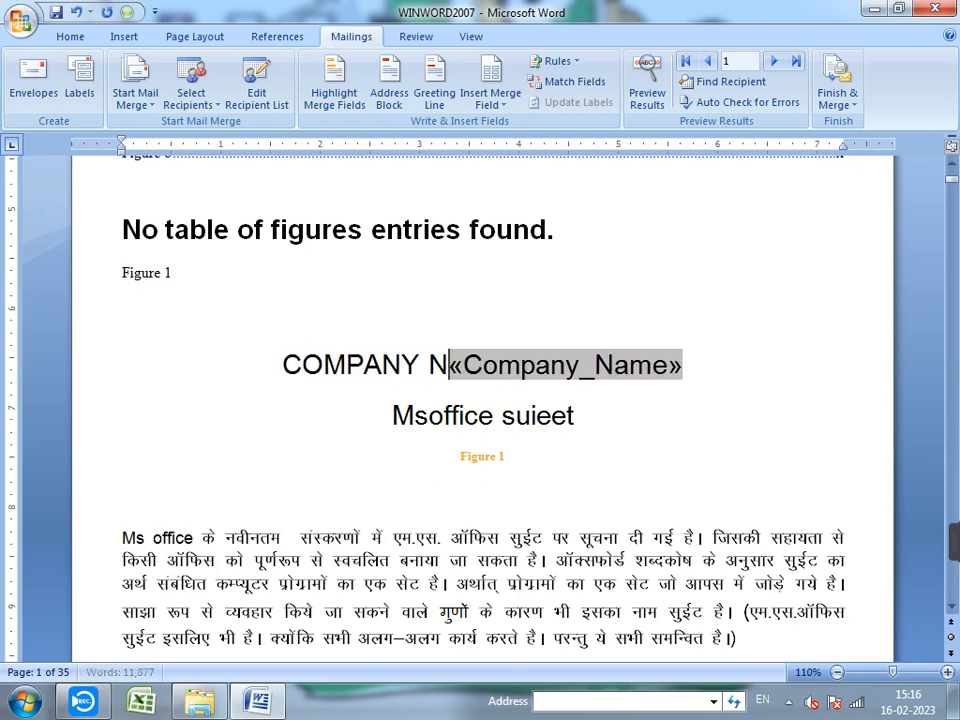
{"action": "type", "text": "AME "}
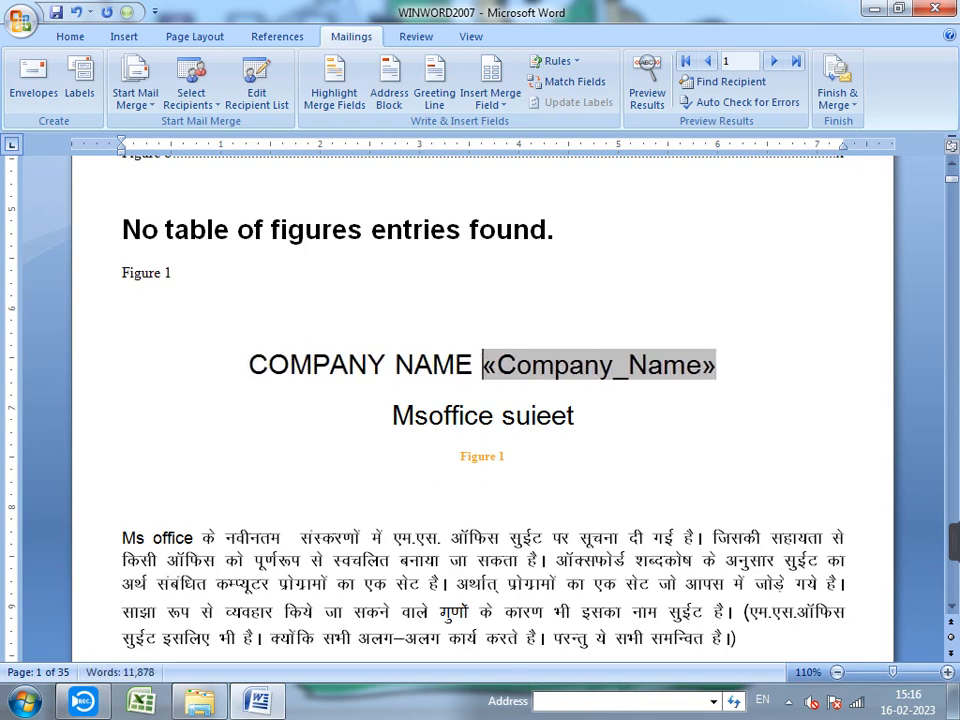
{"action": "type", "text": "-"}
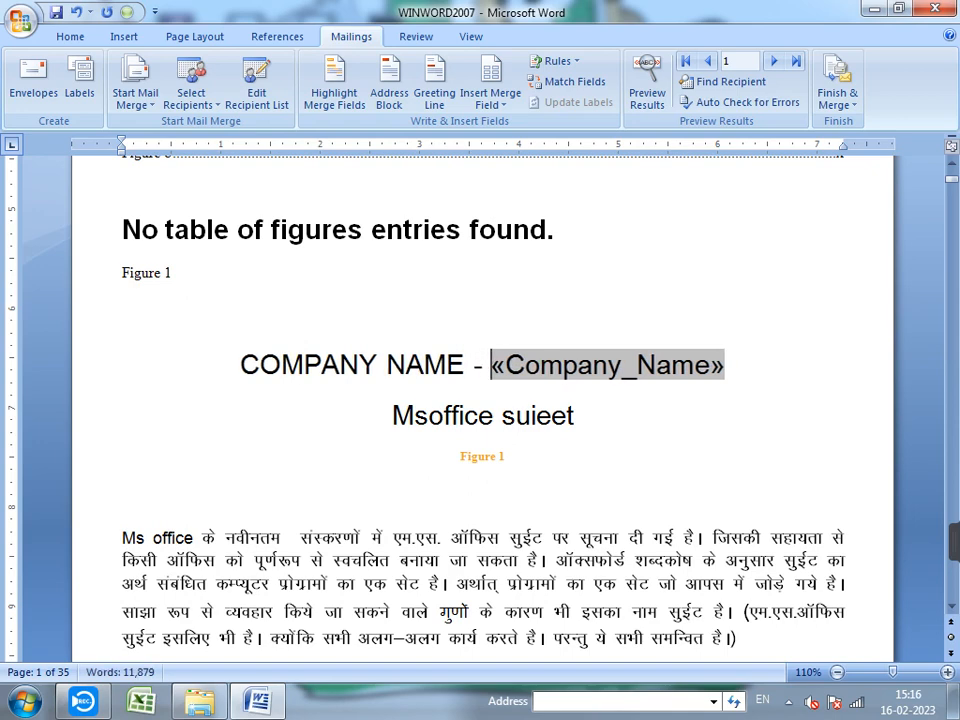
- Preview recipient record 3 and add a blank line below the COMPANY NAME line
{"action": "key", "text": "End"}
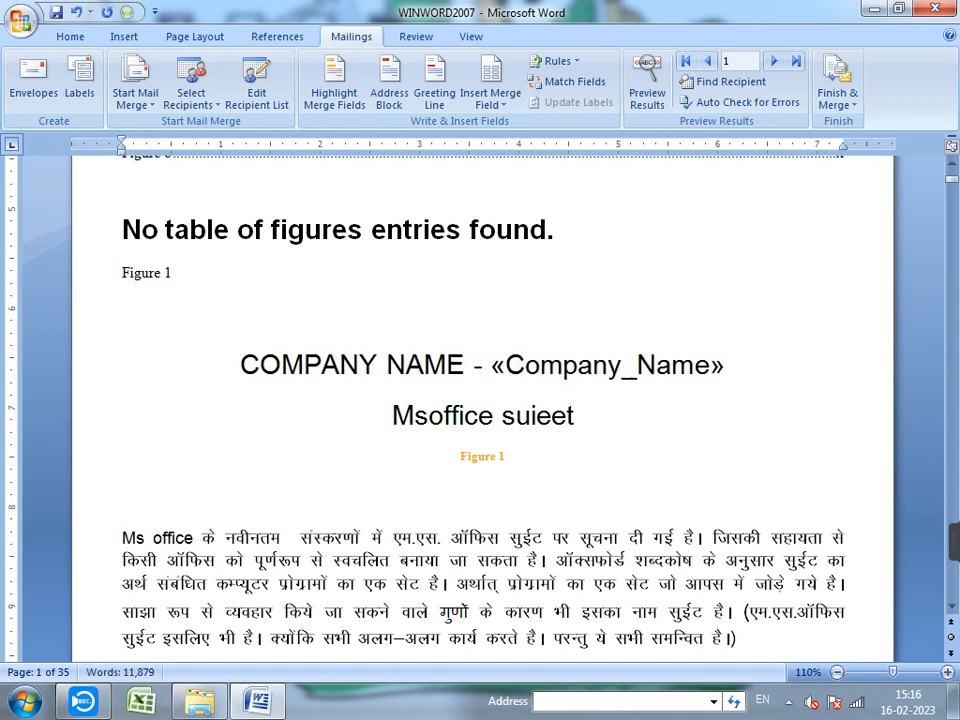
{"action": "left_click", "coordinate": [647, 88]}
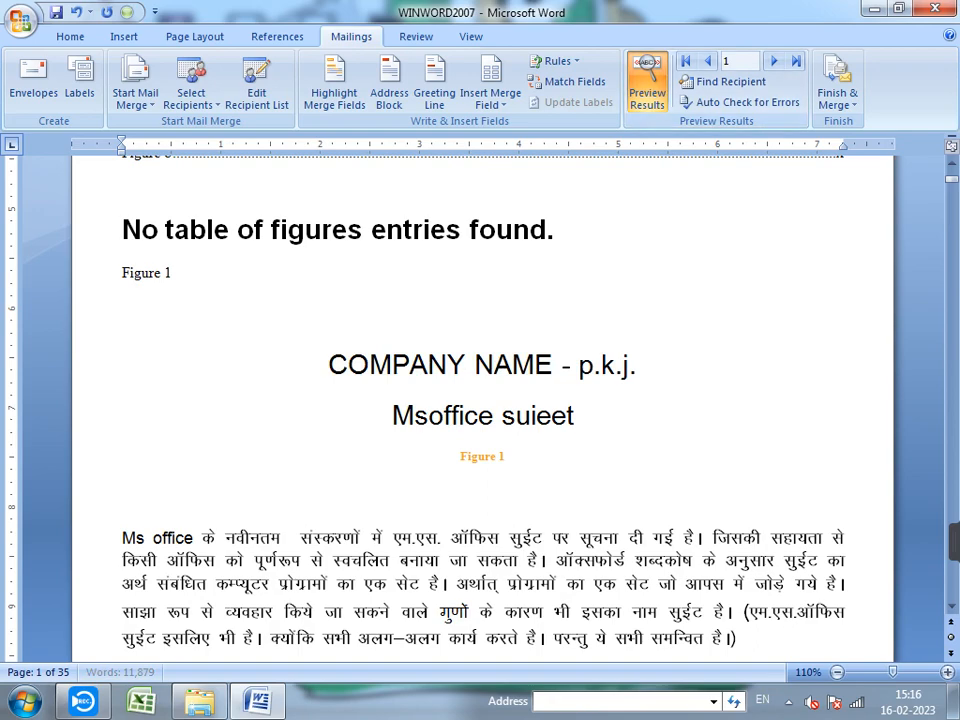
{"action": "scroll", "coordinate": [553, 527], "scroll_direction": "down", "scroll_amount": 10}
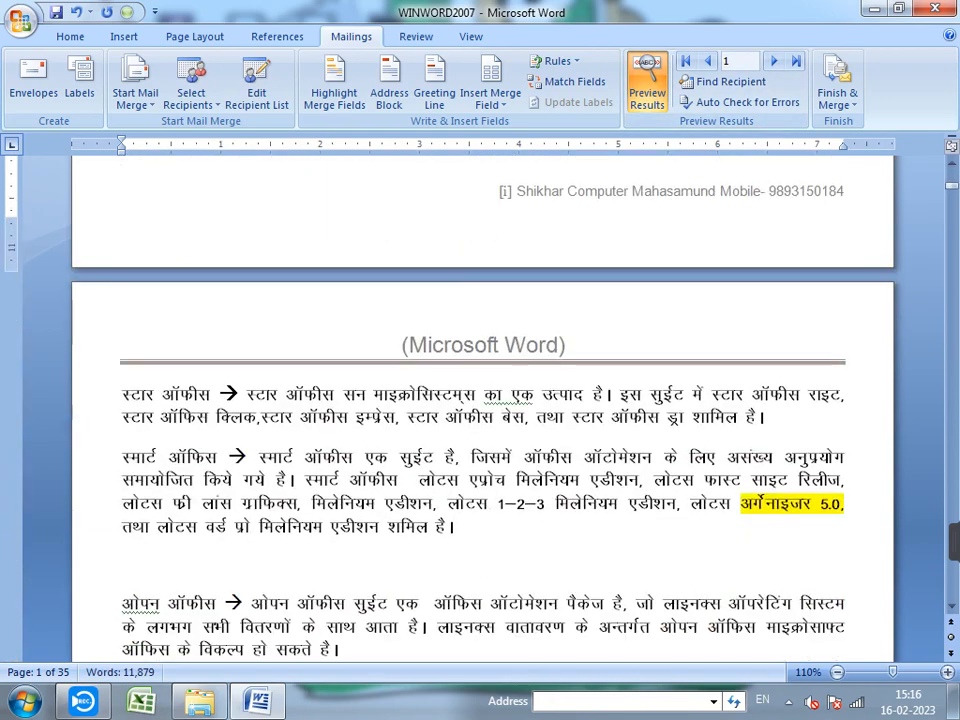
{"action": "scroll", "coordinate": [483, 410], "scroll_direction": "up", "scroll_amount": 8}
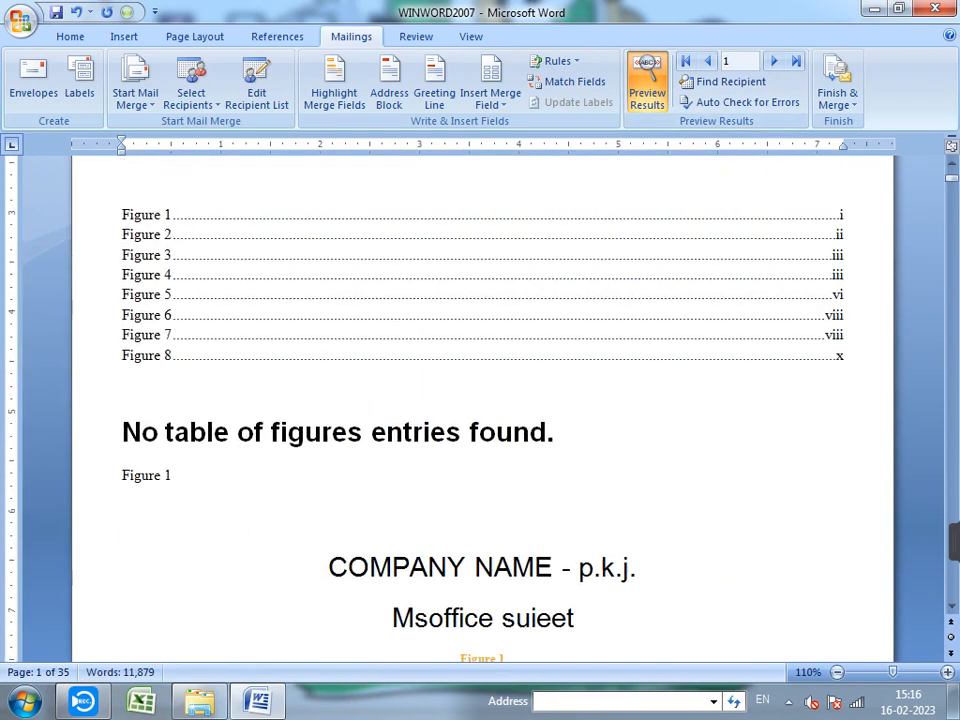
{"action": "scroll", "coordinate": [553, 588], "scroll_direction": "down", "scroll_amount": 3}
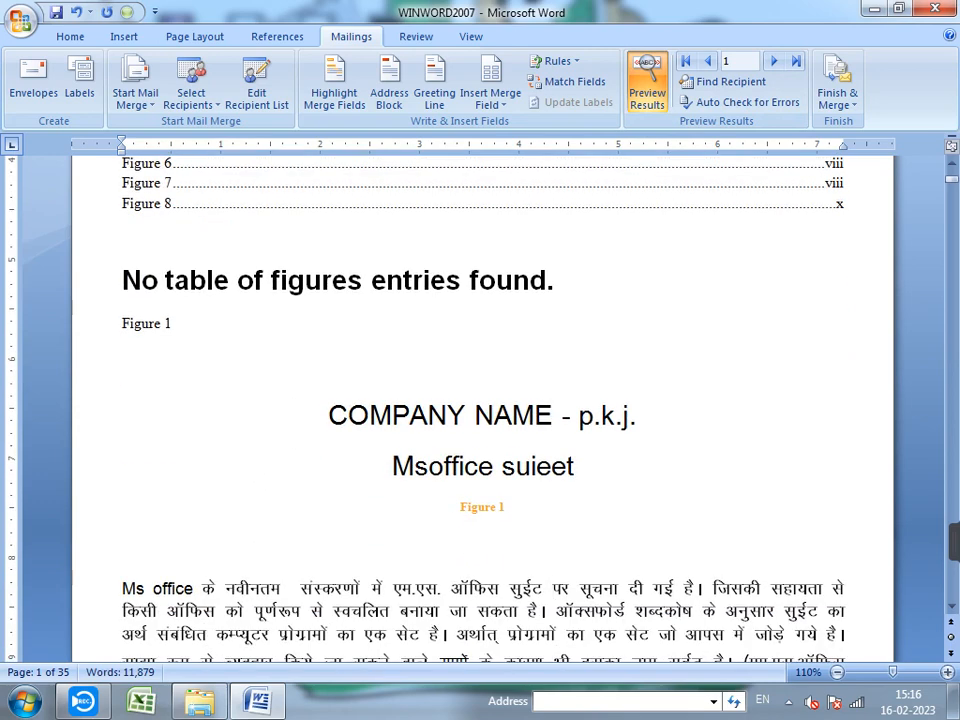
{"action": "left_click", "coordinate": [773, 61]}
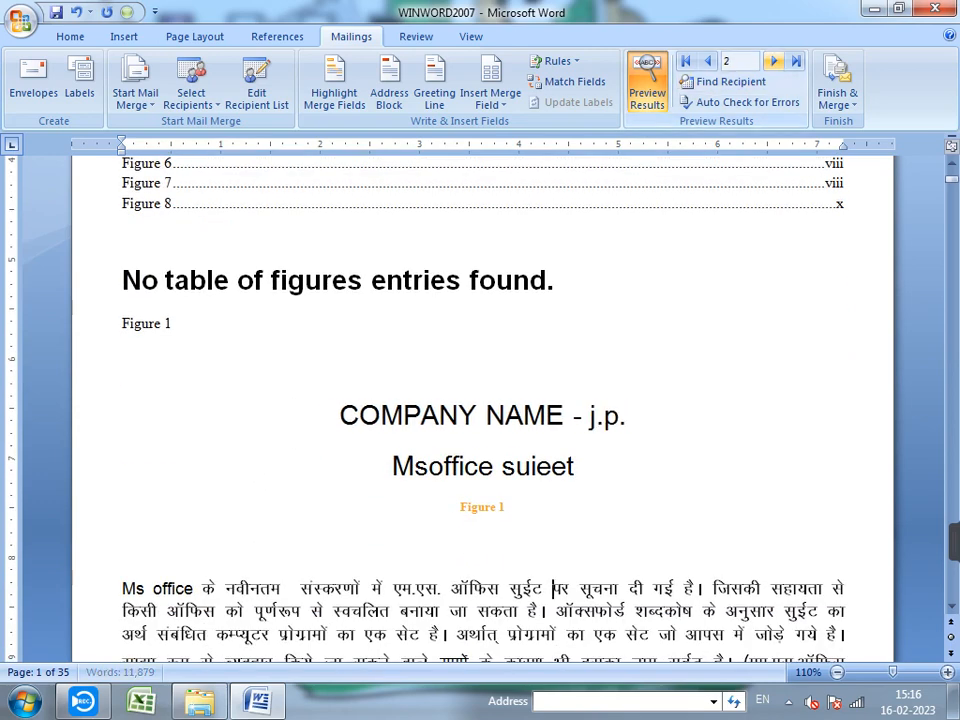
{"action": "left_click", "coordinate": [773, 61]}
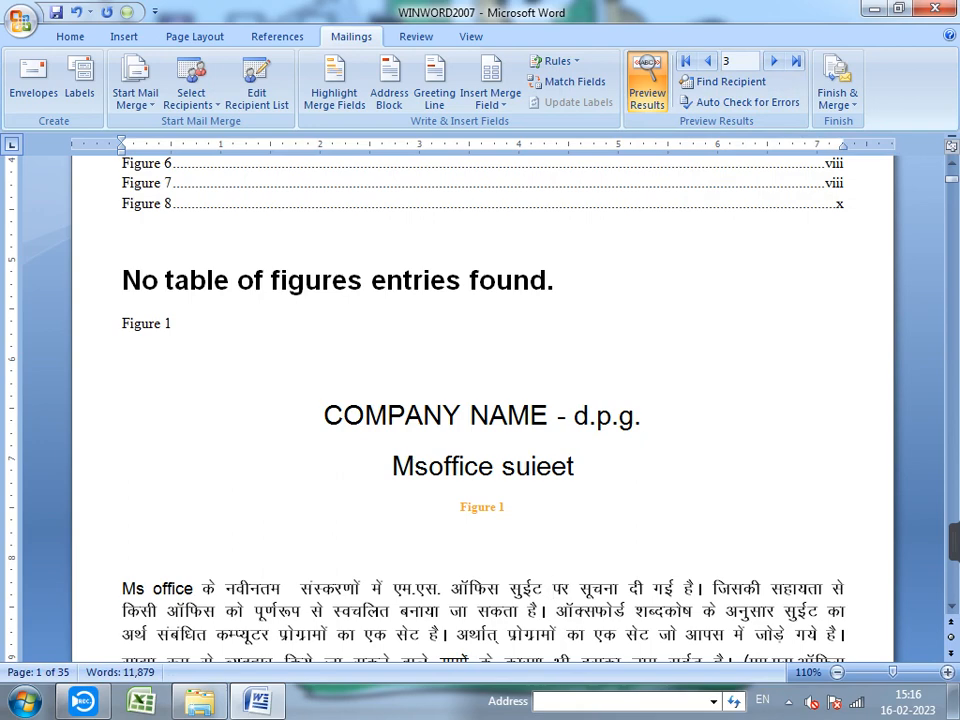
{"action": "key", "text": "Return"}
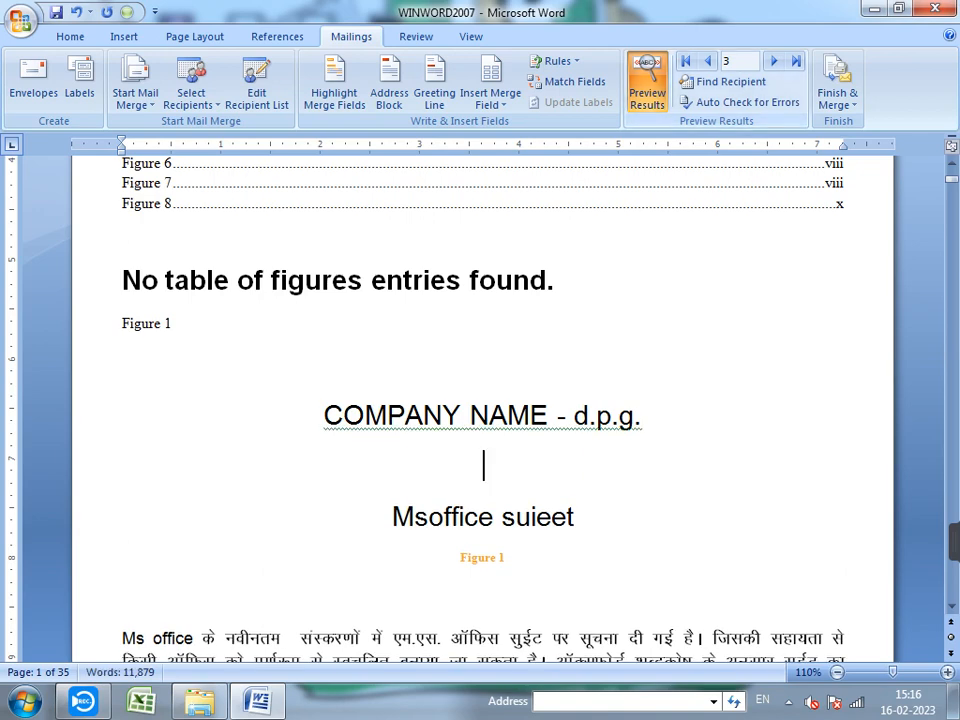
- Switch back to field names and insert the Title, First_Name and Last_Name fields
{"action": "left_click", "coordinate": [648, 83]}
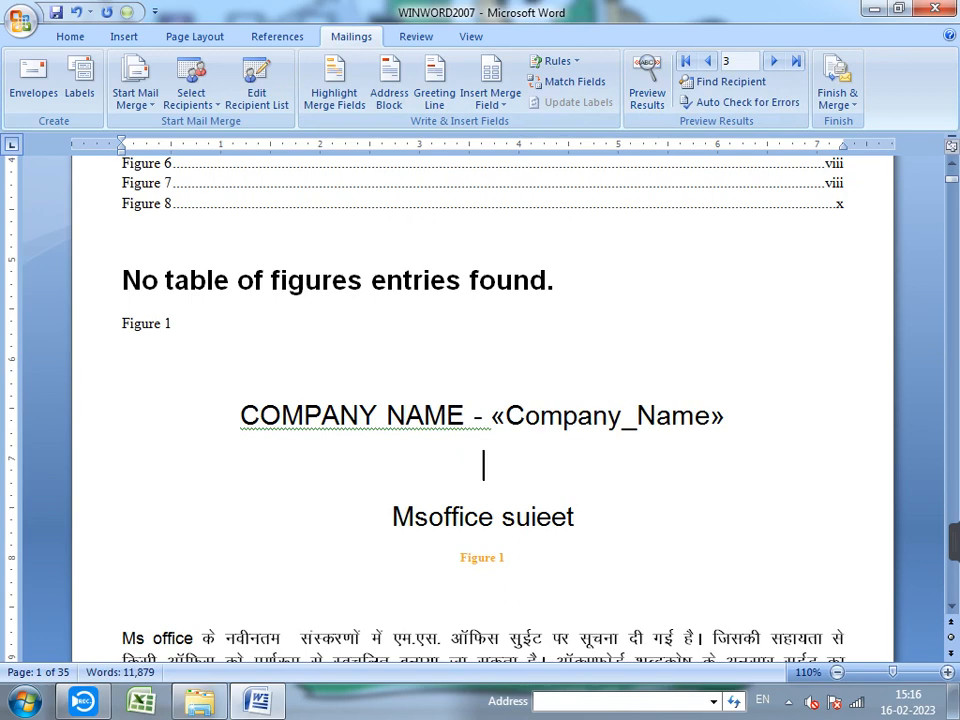
{"action": "left_click", "coordinate": [490, 70]}
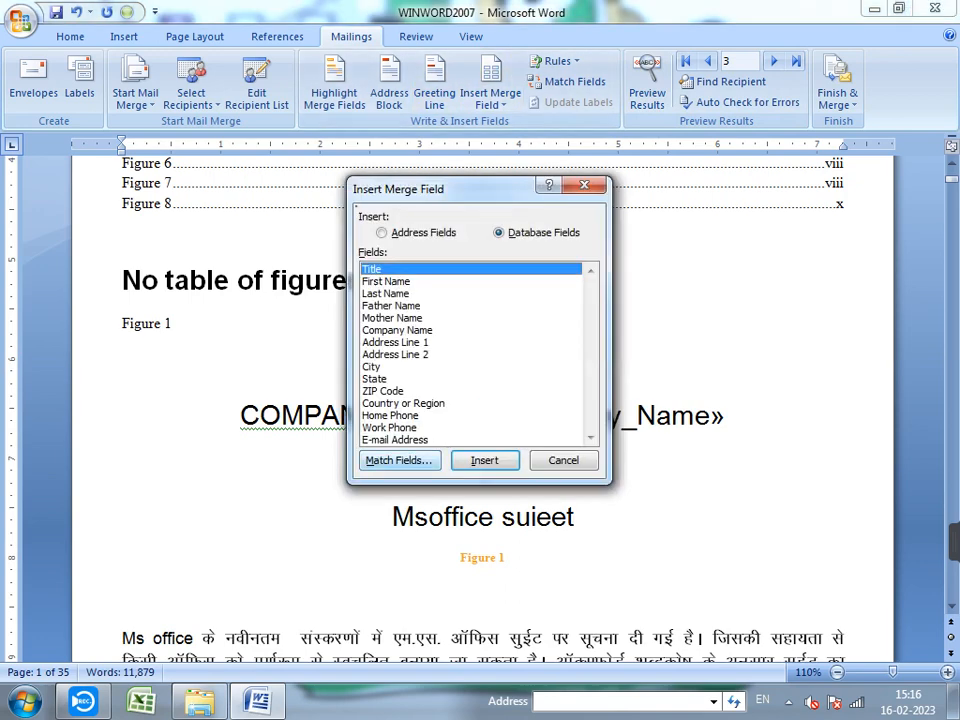
{"action": "key", "text": "Return"}
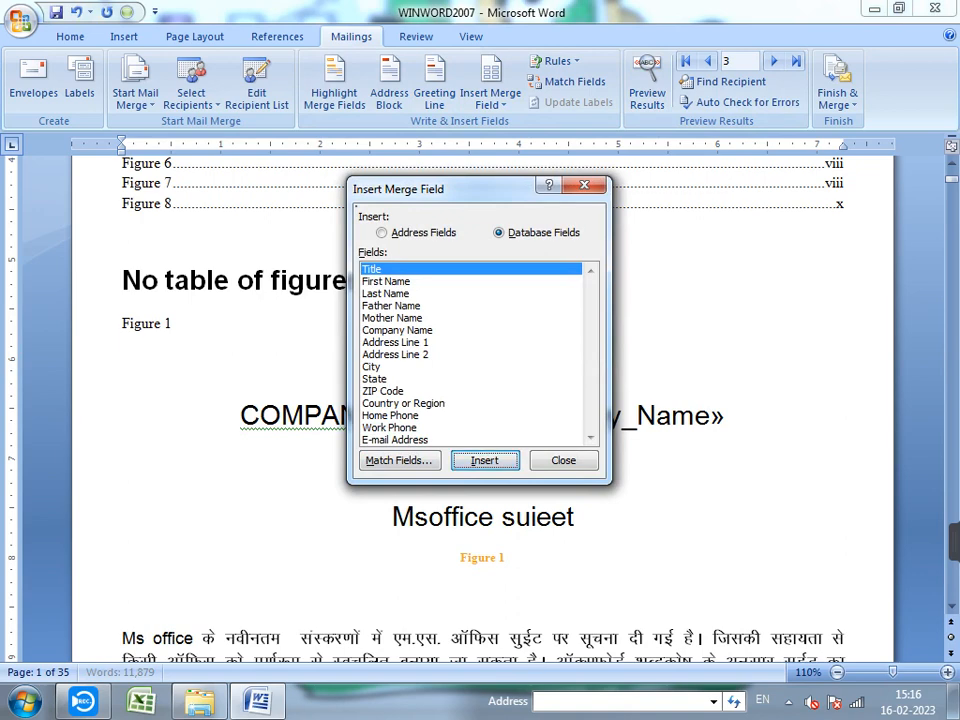
{"action": "left_click", "coordinate": [386, 281]}
{"action": "left_click", "coordinate": [485, 461]}
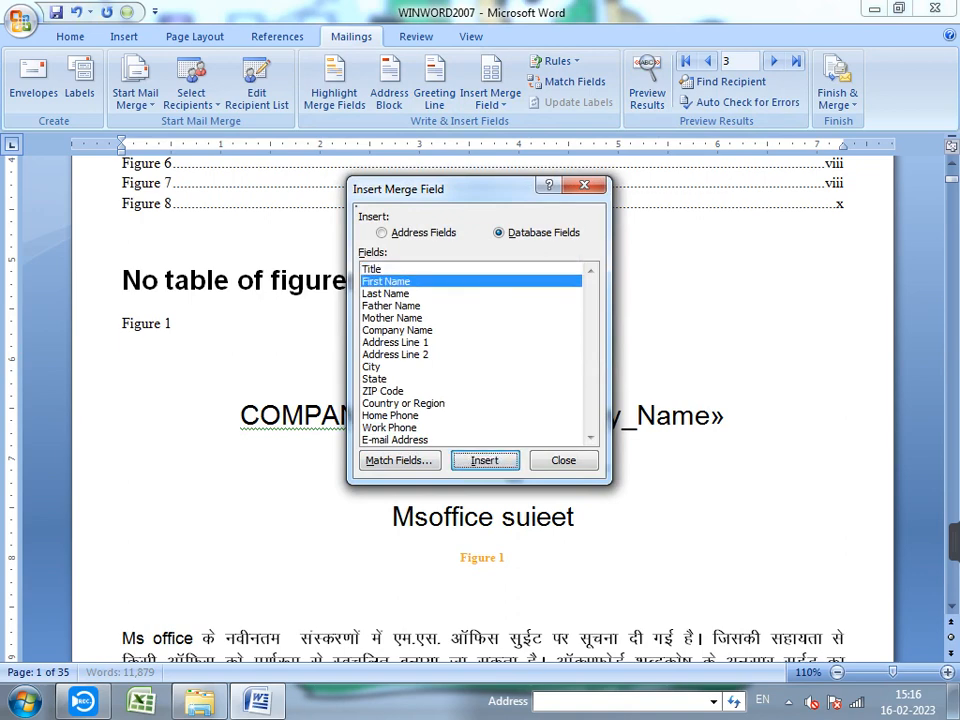
{"action": "left_click", "coordinate": [386, 294]}
{"action": "left_click", "coordinate": [485, 461]}
- Add the Father_Name and City fields, then close the field list
{"action": "left_click", "coordinate": [391, 306]}
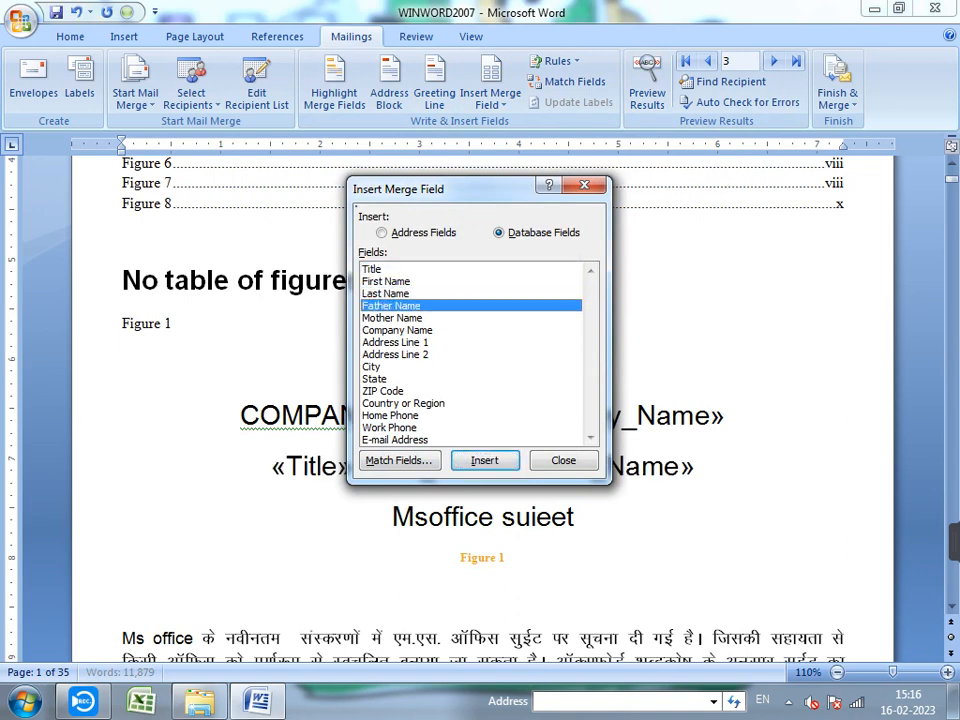
{"action": "left_click", "coordinate": [485, 461]}
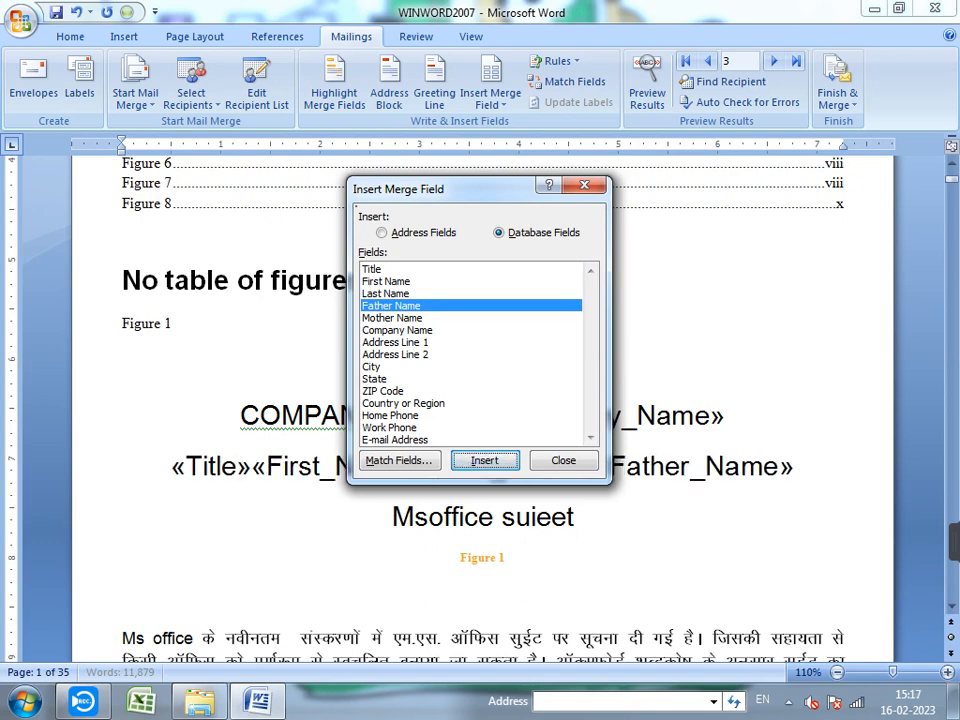
{"action": "left_click", "coordinate": [376, 379]}
{"action": "left_click", "coordinate": [371, 367]}
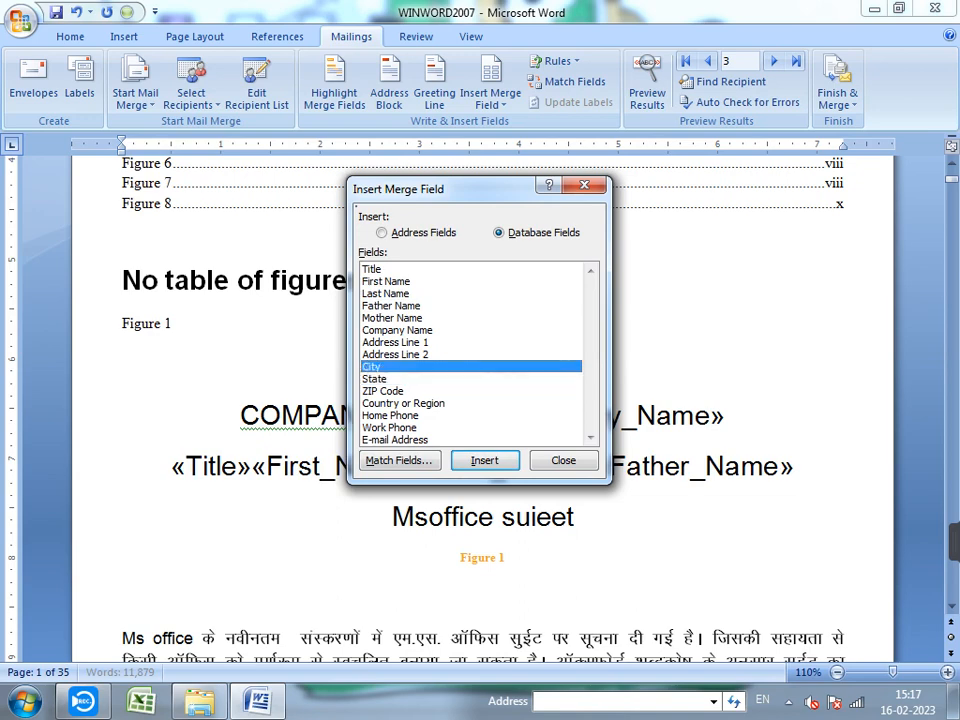
{"action": "left_click", "coordinate": [485, 461]}
{"action": "key", "text": "Escape"}
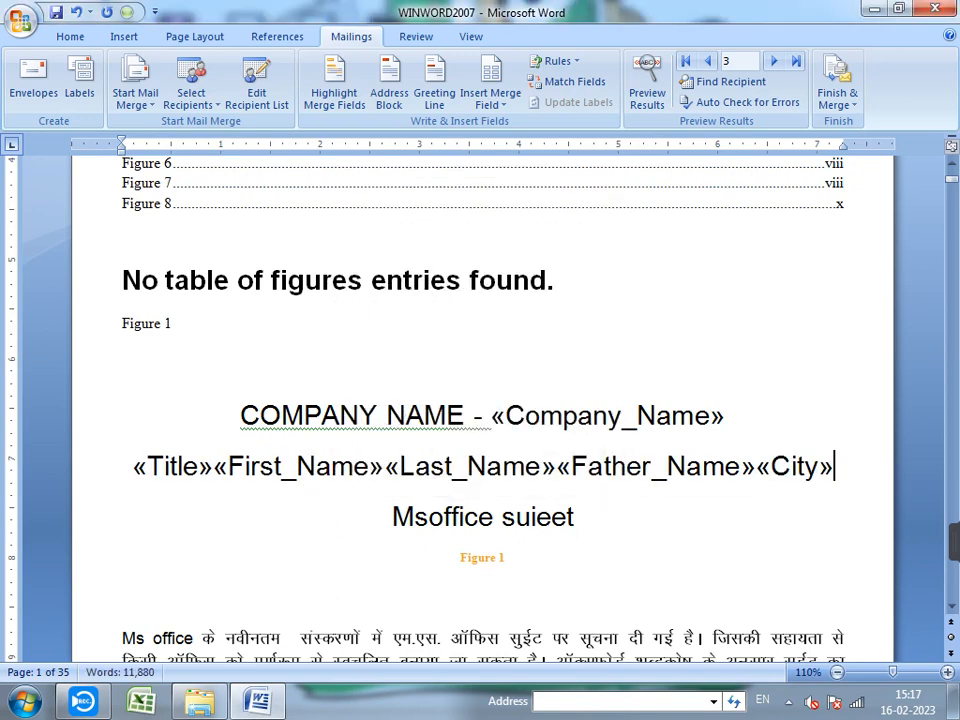
- Label the first line NAME and space out the Title, First_Name and Last_Name fields
{"action": "key", "text": "Home"}
{"action": "type", "text": "NAME"}
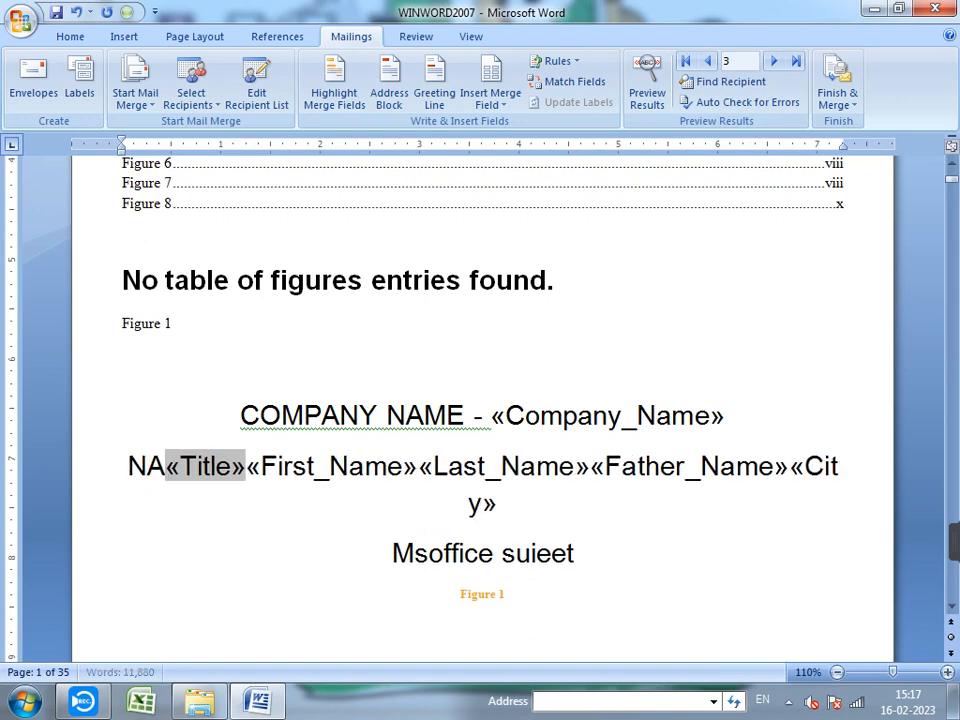
{"action": "key", "text": "Return"}
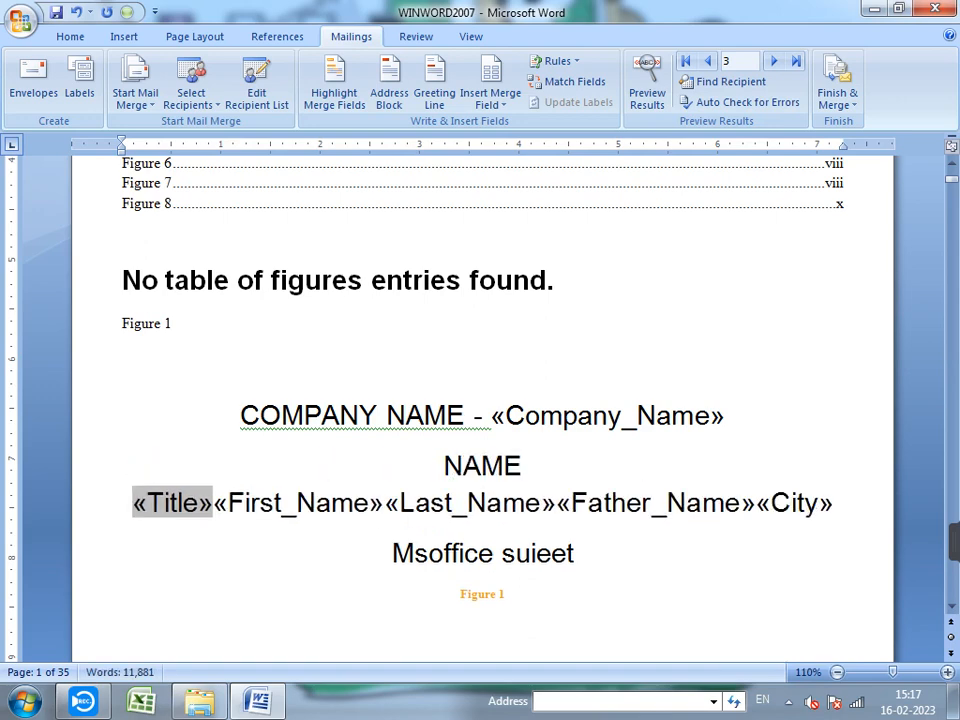
{"action": "key", "text": "Right"}
{"action": "key", "text": "Right"}
{"action": "key", "text": "Right"}
{"action": "key", "text": "Right"}
{"action": "key", "text": "Right"}
{"action": "key", "text": "Right"}
{"action": "key", "text": "Right"}
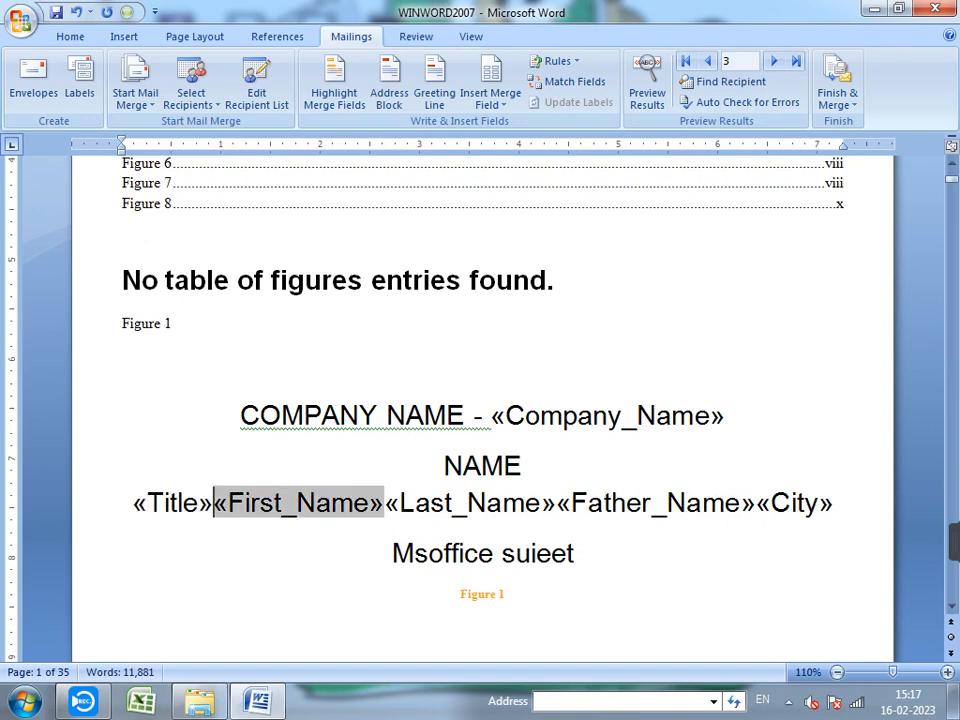
{"action": "key", "text": "Right"}
{"action": "key", "text": "Right"}
{"action": "key", "text": "Right"}
{"action": "key", "text": "Right"}
{"action": "key", "text": "Right"}
{"action": "key", "text": "Right"}
{"action": "key", "text": "Right"}
{"action": "key", "text": "Right"}
{"action": "key", "text": "Right"}
{"action": "key", "text": "Right"}
{"action": "key", "text": "Right"}
{"action": "key", "text": "Right"}
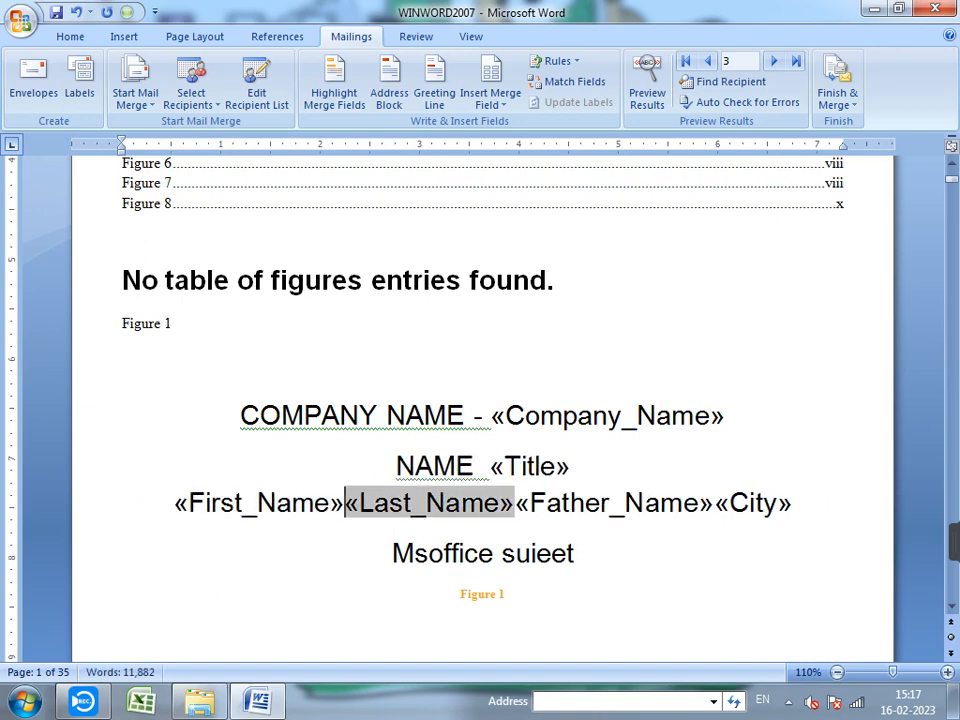
{"action": "key", "text": "Right"}
{"action": "key", "text": "Right"}
{"action": "key", "text": "Right"}
{"action": "key", "text": "Right"}
{"action": "key", "text": "Right"}
{"action": "key", "text": "Right"}
{"action": "key", "text": "Right"}
{"action": "key", "text": "Right"}
{"action": "key", "text": "Right"}
{"action": "key", "text": "Right"}
{"action": "key", "text": "Right"}
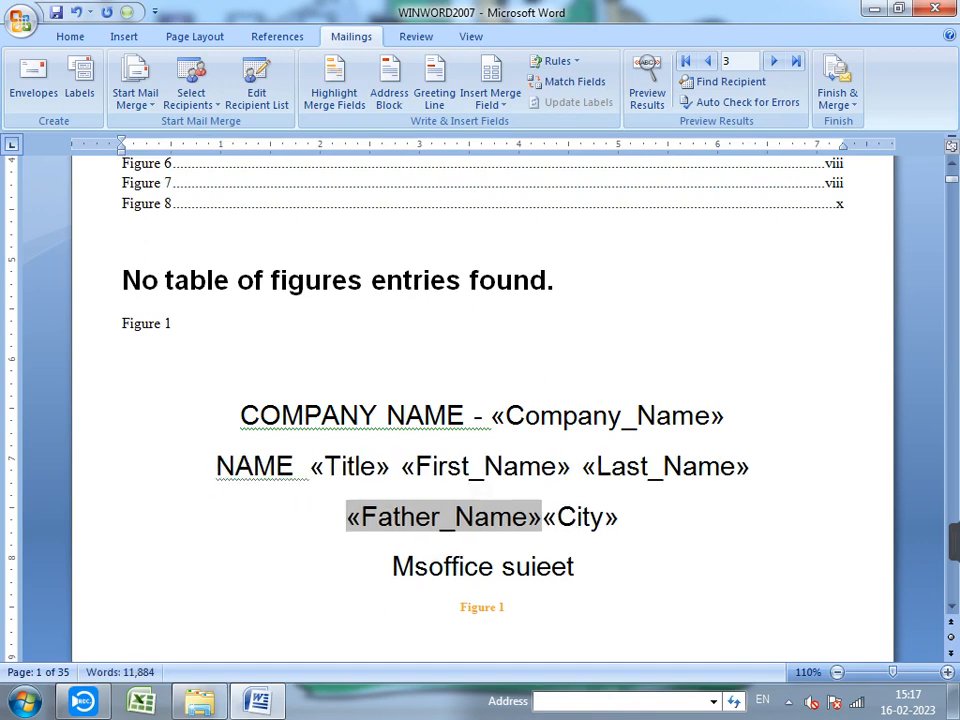
- Label Father_Name with FATHER and put City on its own line labelled 'CITY -'
{"action": "type", "text": "FATHER"}
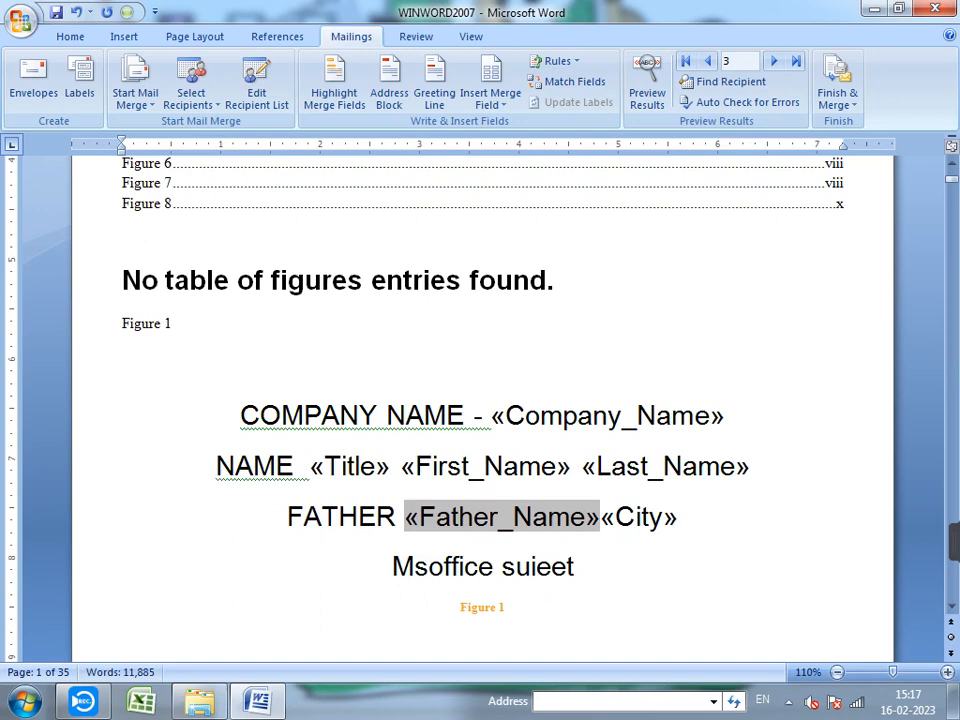
{"action": "key", "text": "Right"}
{"action": "key", "text": "Right"}
{"action": "key", "text": "Right"}
{"action": "key", "text": "Right"}
{"action": "key", "text": "Right"}
{"action": "key", "text": "Right"}
{"action": "key", "text": "Right"}
{"action": "key", "text": "Right"}
{"action": "key", "text": "Right"}
{"action": "key", "text": "Right"}
{"action": "key", "text": "Right"}
{"action": "key", "text": "Right"}
{"action": "key", "text": "Right"}
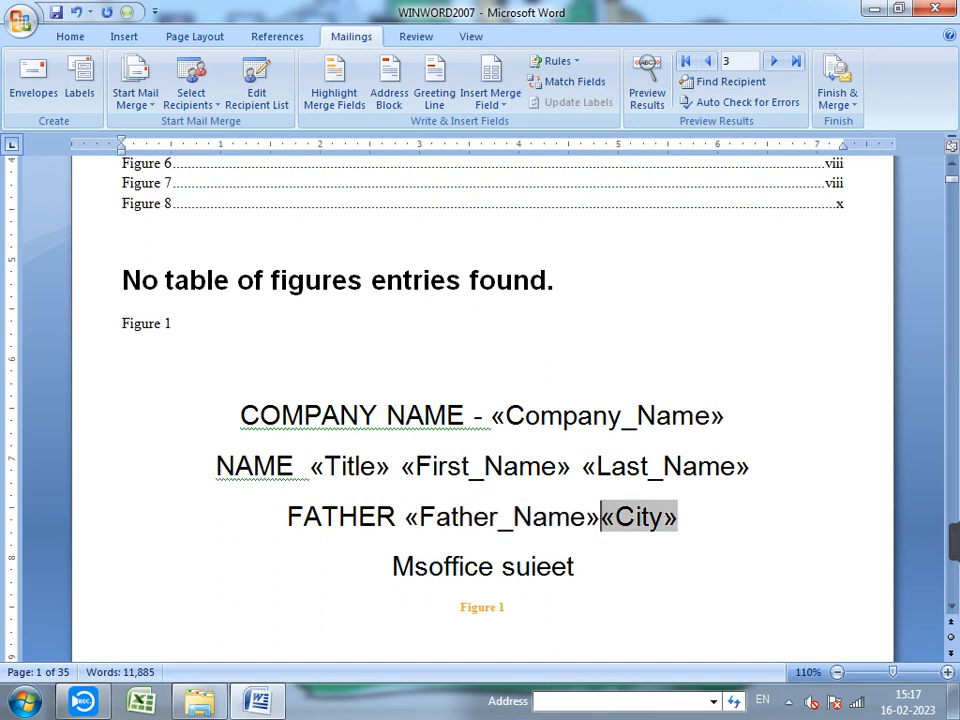
{"action": "key", "text": "Return"}
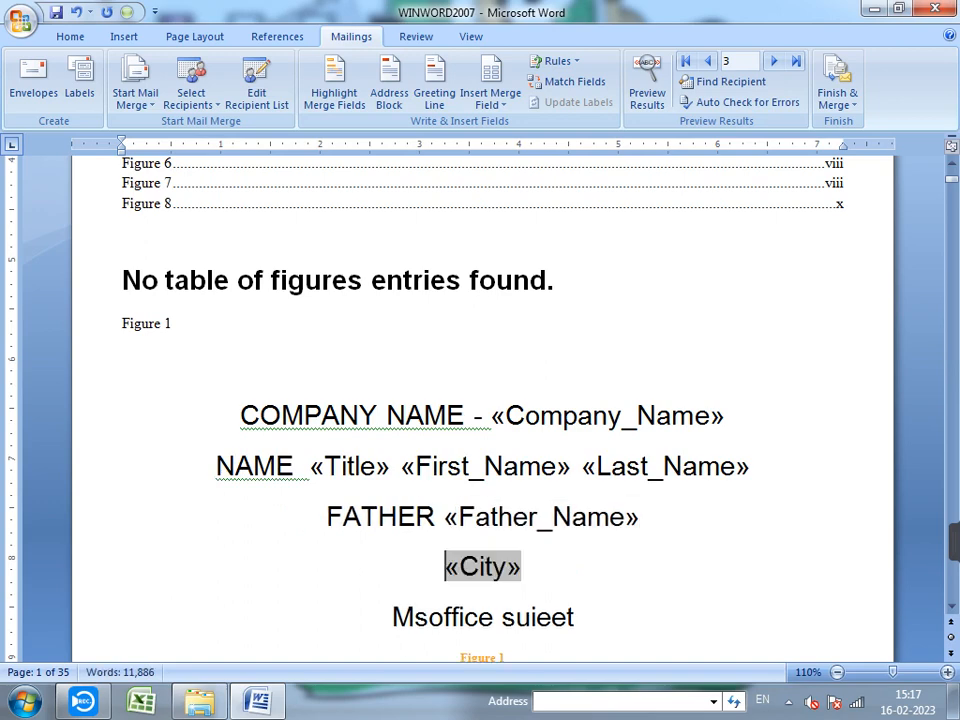
{"action": "type", "text": "CITY"}
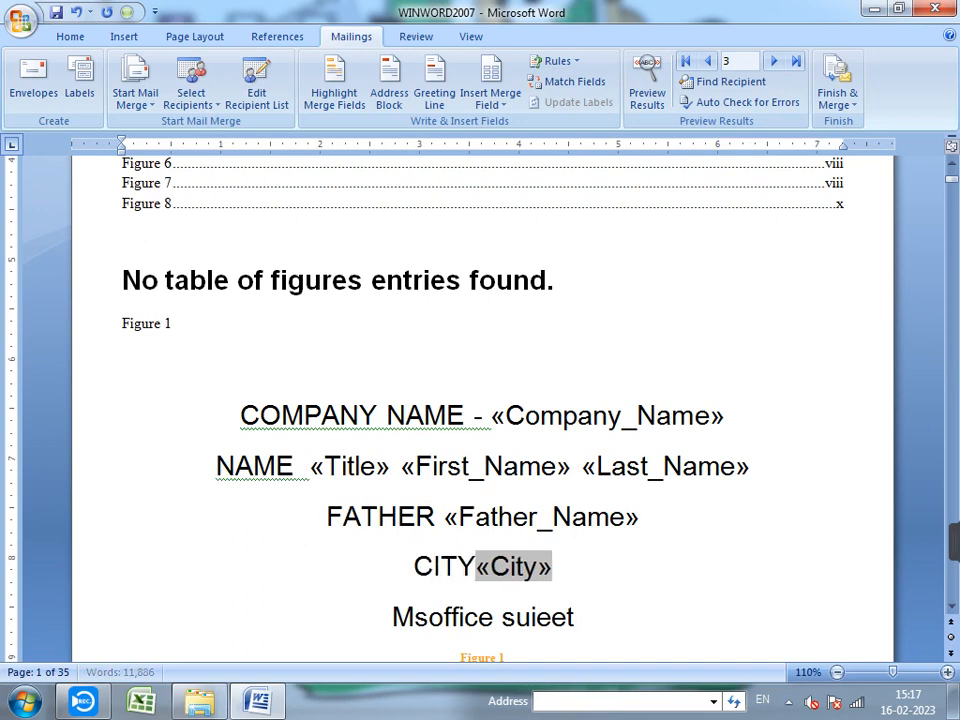
{"action": "type", "text": " -"}
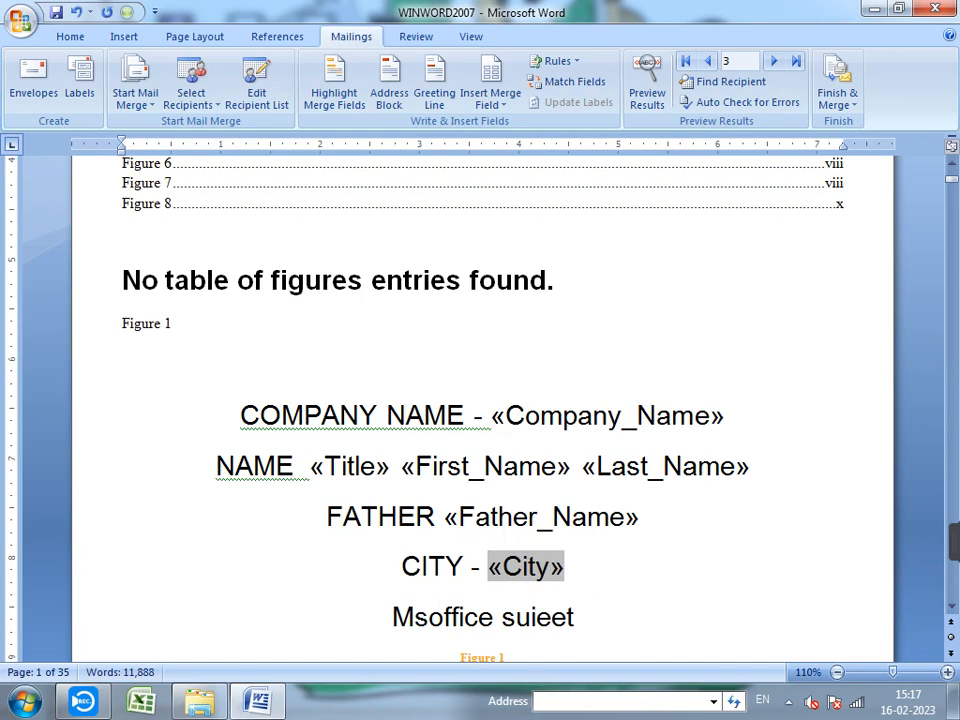
- Add dashes after the NAME and FATHER labels
{"action": "left_click", "coordinate": [311, 467]}
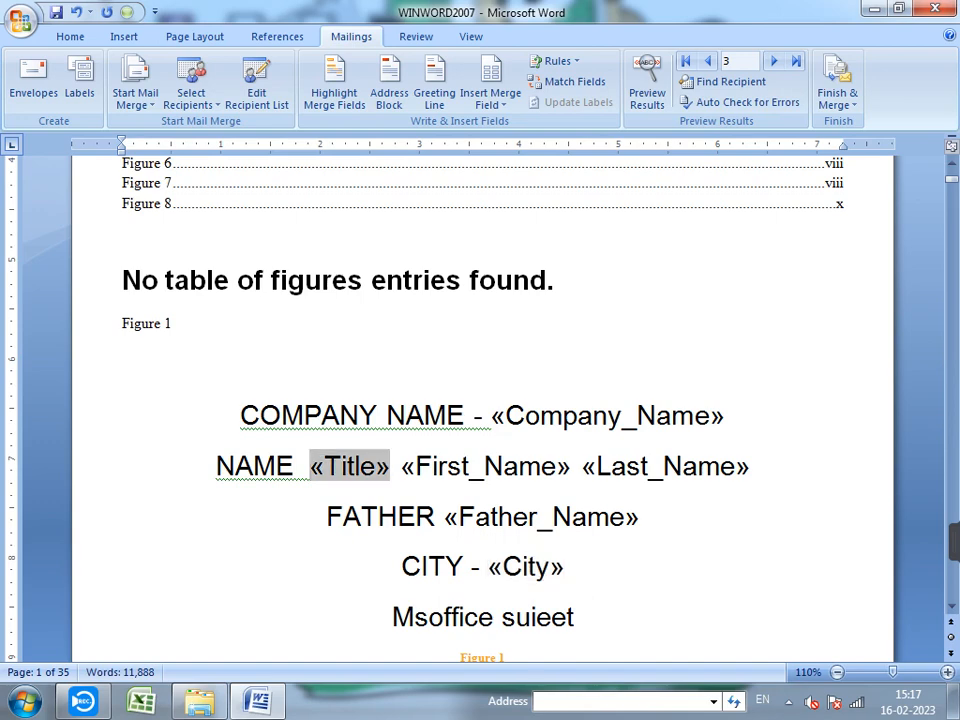
{"action": "type", "text": "-"}
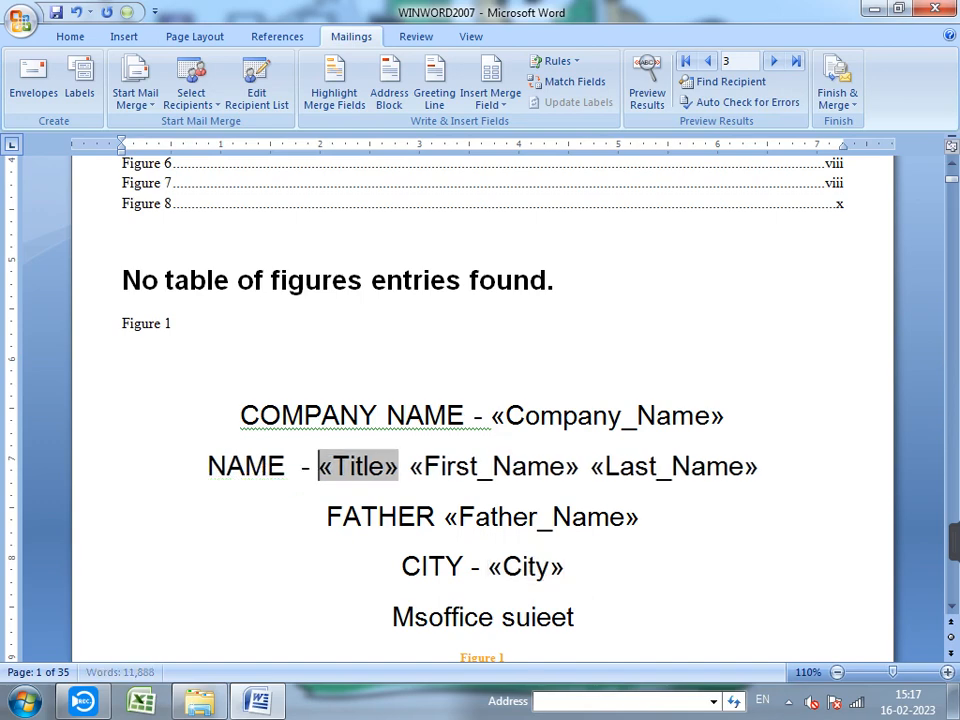
{"action": "left_click", "coordinate": [442, 517]}
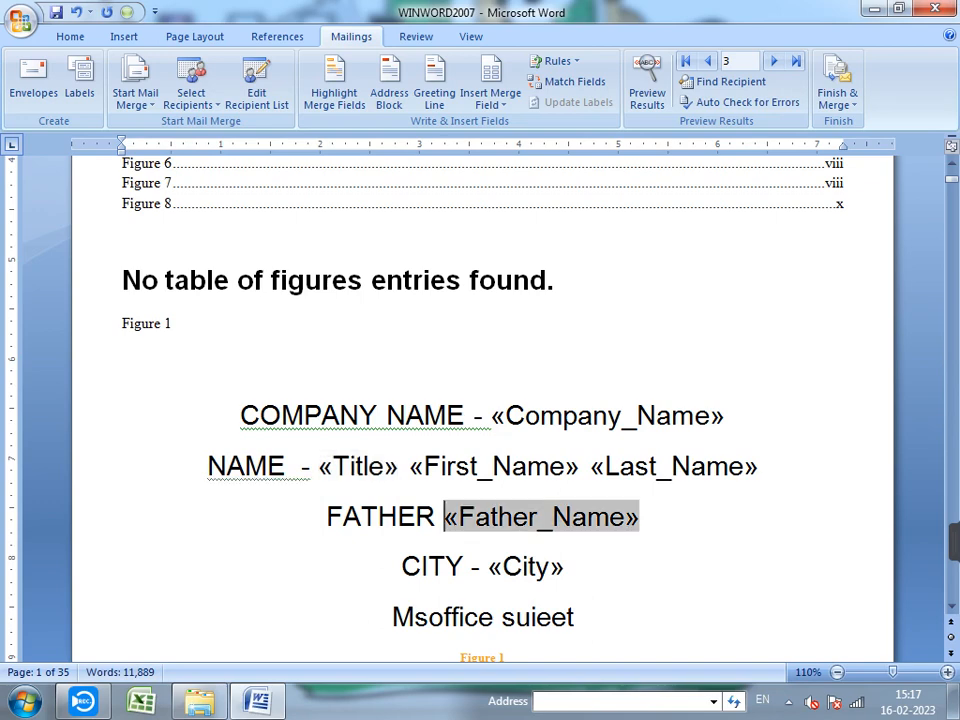
{"action": "type", "text": "-"}
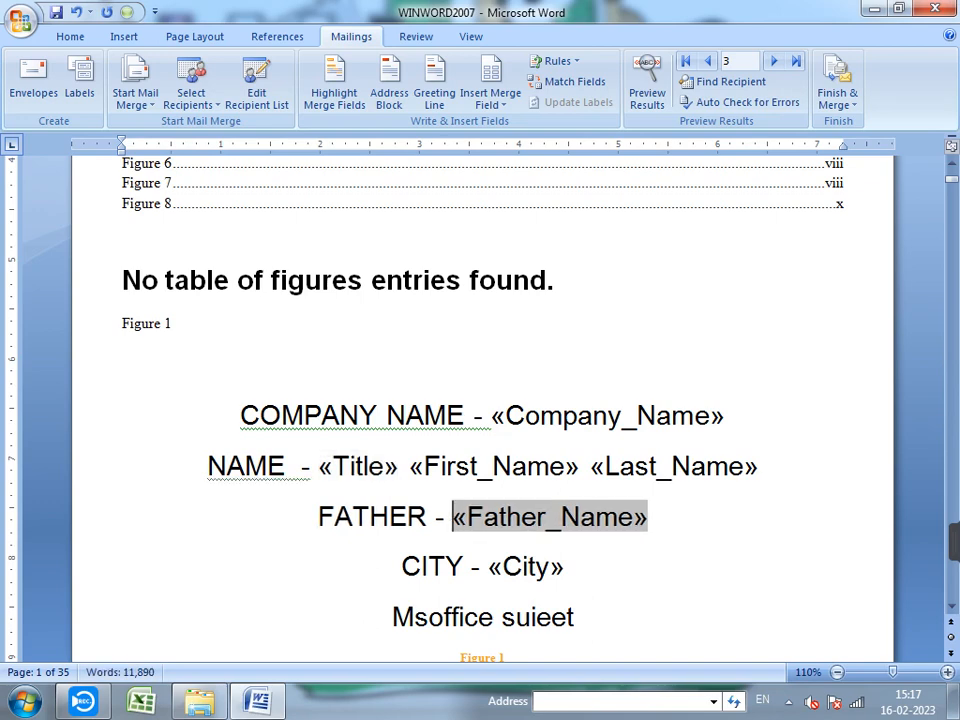
{"action": "scroll", "coordinate": [480, 400], "scroll_direction": "down", "scroll_amount": 2}
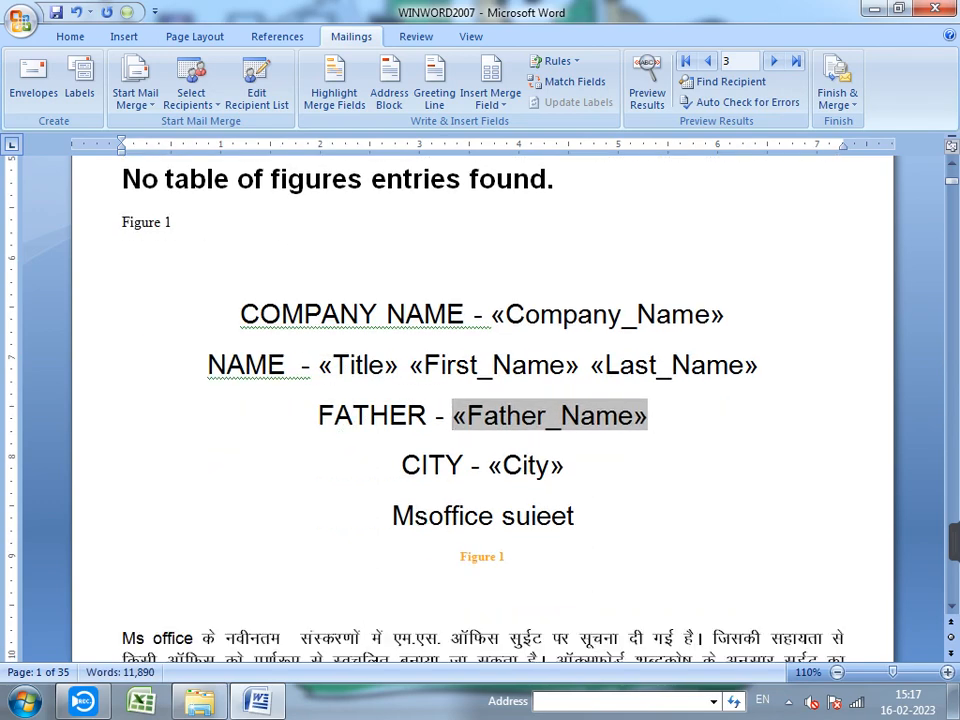
- Left-align the four labelled merge-field lines
{"action": "left_click_drag", "start_coordinate": [474, 315], "coordinate": [488, 466]}
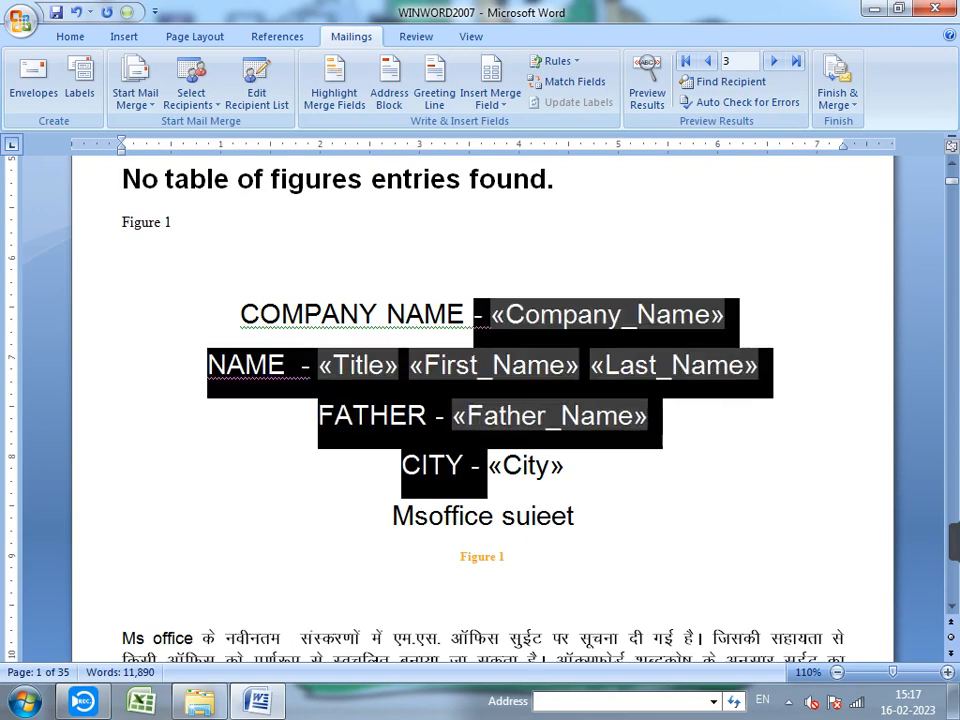
{"action": "left_click", "coordinate": [66, 36]}
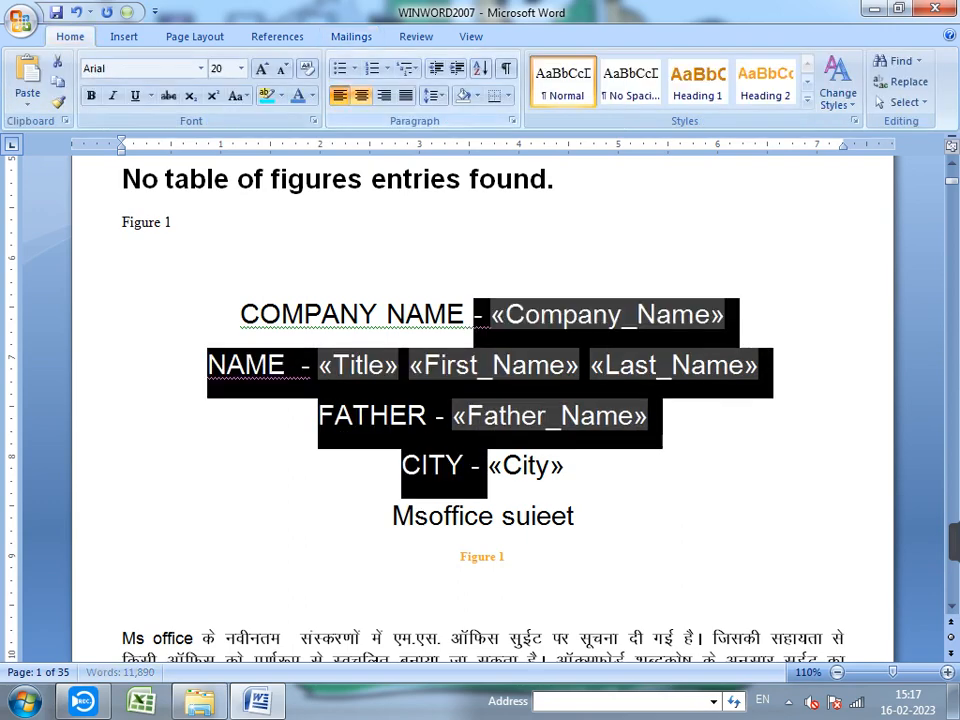
{"action": "left_click", "coordinate": [340, 96]}
{"action": "left_click", "coordinate": [288, 466]}
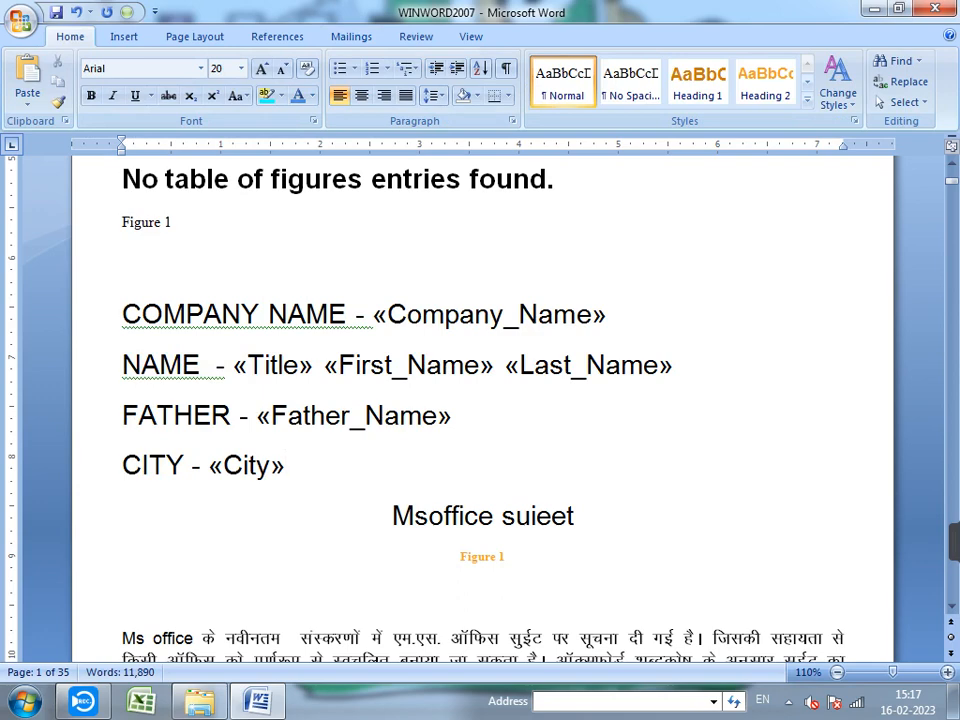
- Tab the NAME, FATHER and CITY hyphens into line with COMPANY NAME, then preview recipient data
{"action": "left_click", "coordinate": [356, 315]}
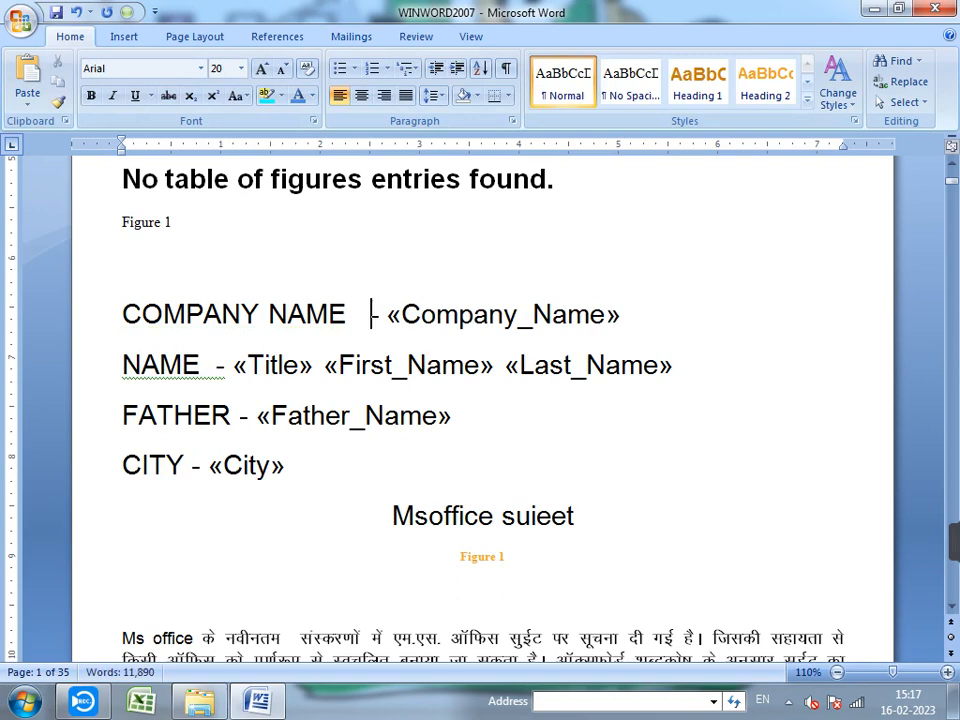
{"action": "left_click", "coordinate": [217, 366]}
{"action": "key", "text": "Tab"}
{"action": "key", "text": "Tab"}
{"action": "key", "text": "Tab"}
{"action": "key", "text": "Tab"}
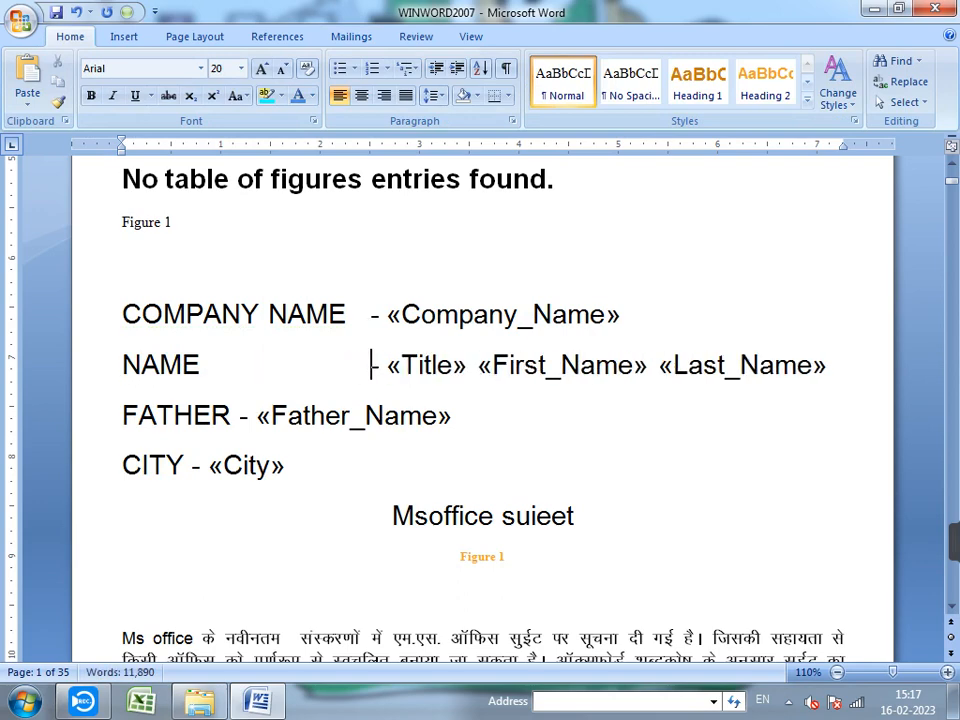
{"action": "left_click", "coordinate": [240, 416]}
{"action": "key", "text": "Tab"}
{"action": "key", "text": "Tab"}
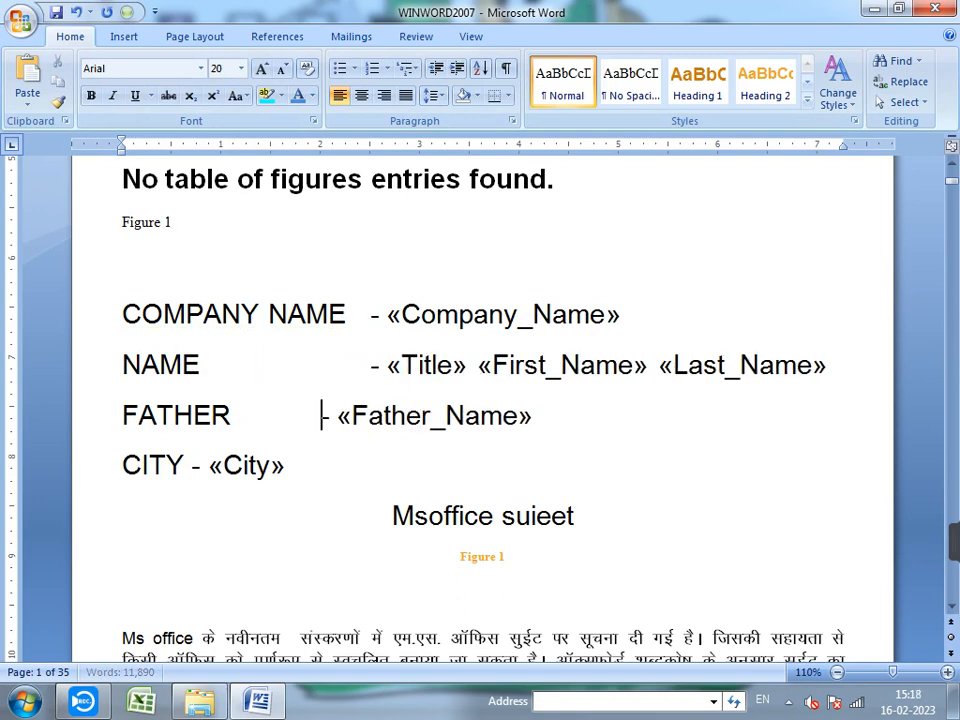
{"action": "key", "text": "Tab"}
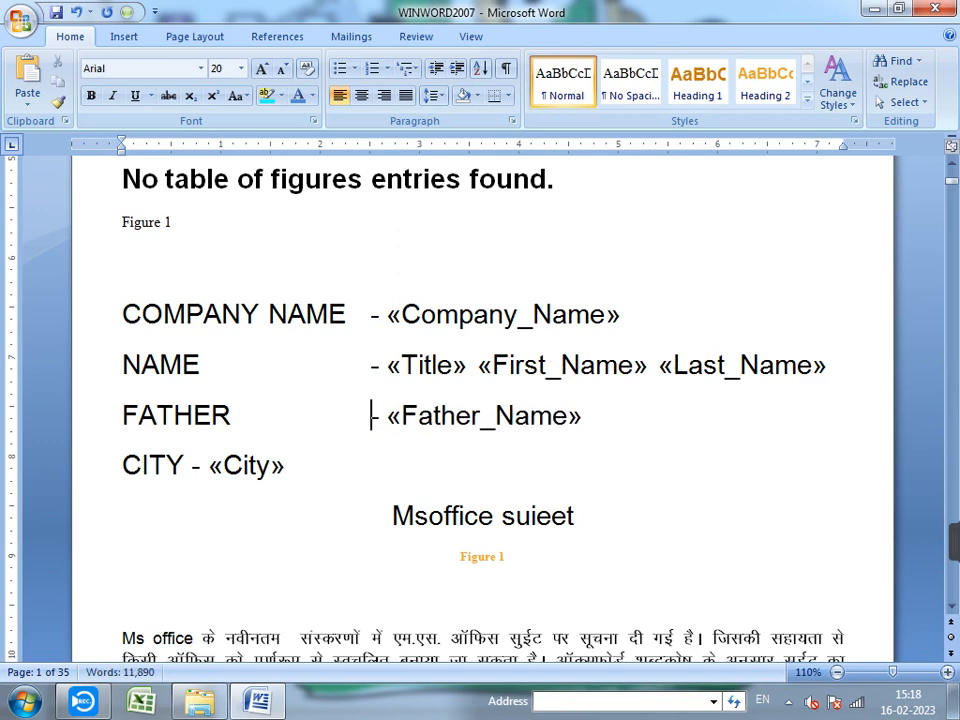
{"action": "left_click", "coordinate": [191, 466]}
{"action": "key", "text": "Tab"}
{"action": "key", "text": "Tab"}
{"action": "key", "text": "Tab"}
{"action": "key", "text": "Tab"}
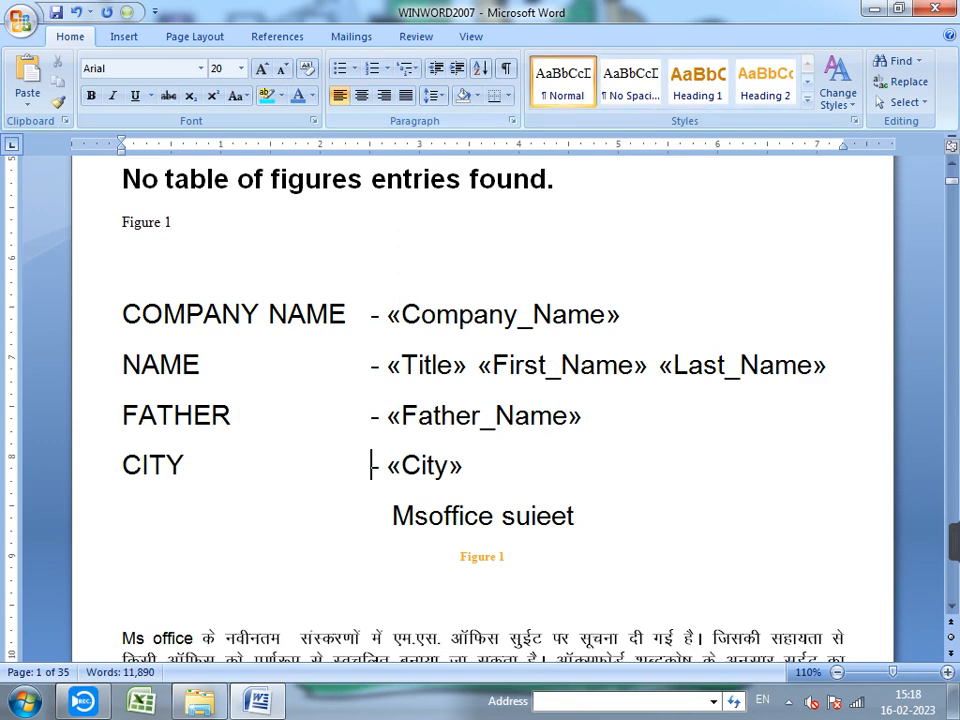
{"action": "left_click", "coordinate": [351, 37]}
{"action": "left_click", "coordinate": [647, 82]}
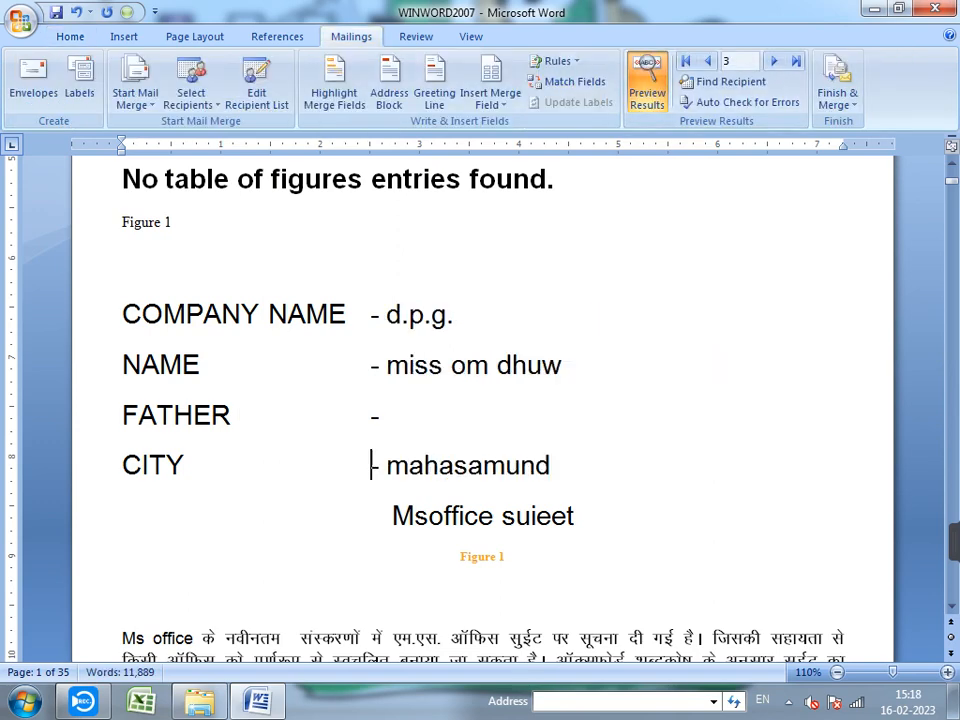
- Move the merge preview from record 3 to recipient record 7
{"action": "scroll", "coordinate": [482, 400], "scroll_direction": "down", "scroll_amount": 1}
{"action": "scroll", "coordinate": [482, 400], "scroll_direction": "up", "scroll_amount": 2}
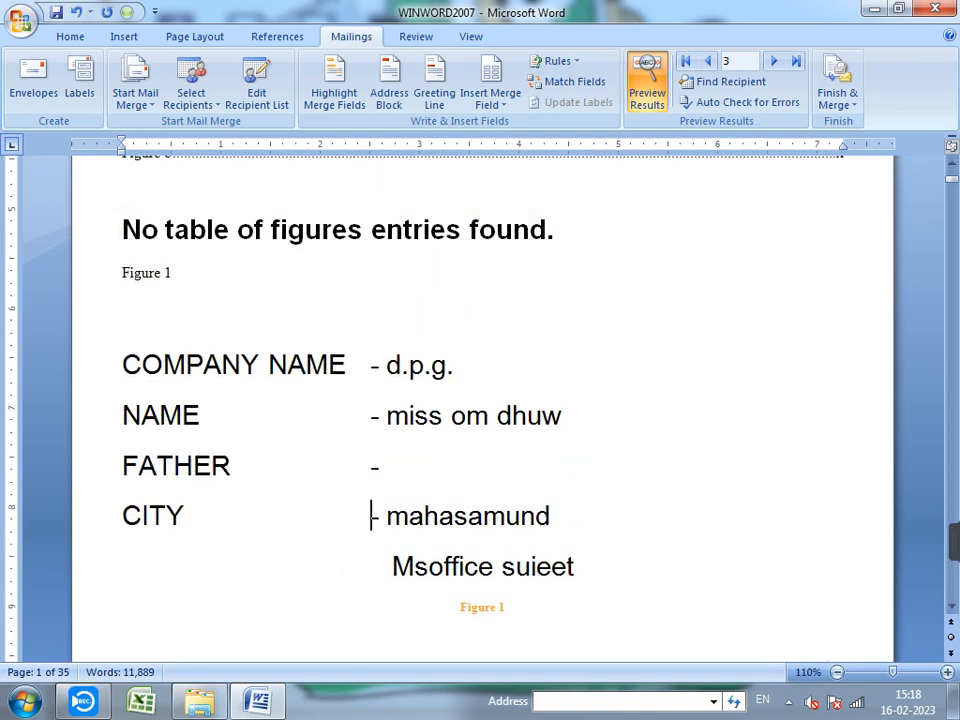
{"action": "scroll", "coordinate": [482, 400], "scroll_direction": "down", "scroll_amount": 7}
{"action": "left_click", "coordinate": [706, 61]}
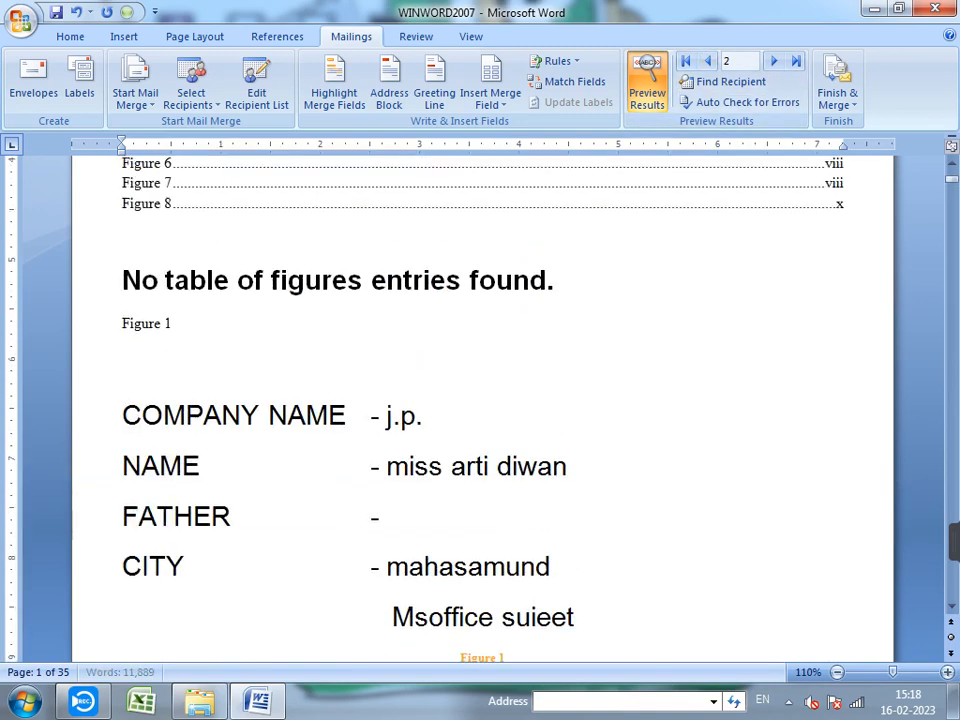
{"action": "scroll", "coordinate": [482, 400], "scroll_direction": "down", "scroll_amount": 1}
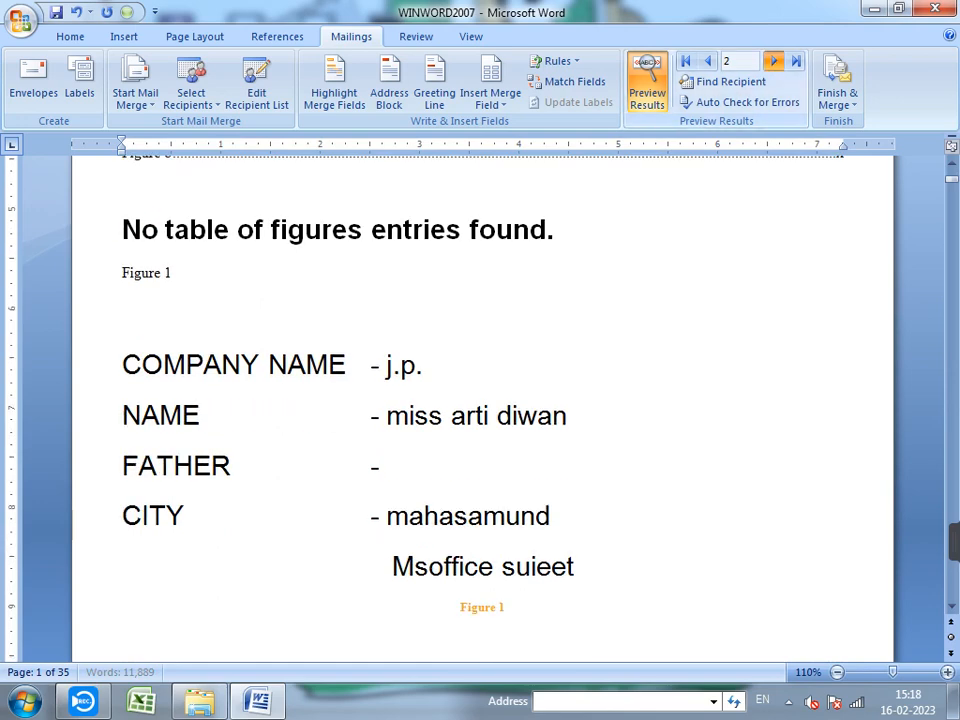
{"action": "left_click", "coordinate": [774, 61]}
{"action": "left_click", "coordinate": [774, 61]}
{"action": "left_click", "coordinate": [774, 61]}
{"action": "left_click", "coordinate": [774, 61]}
{"action": "left_click", "coordinate": [774, 61]}
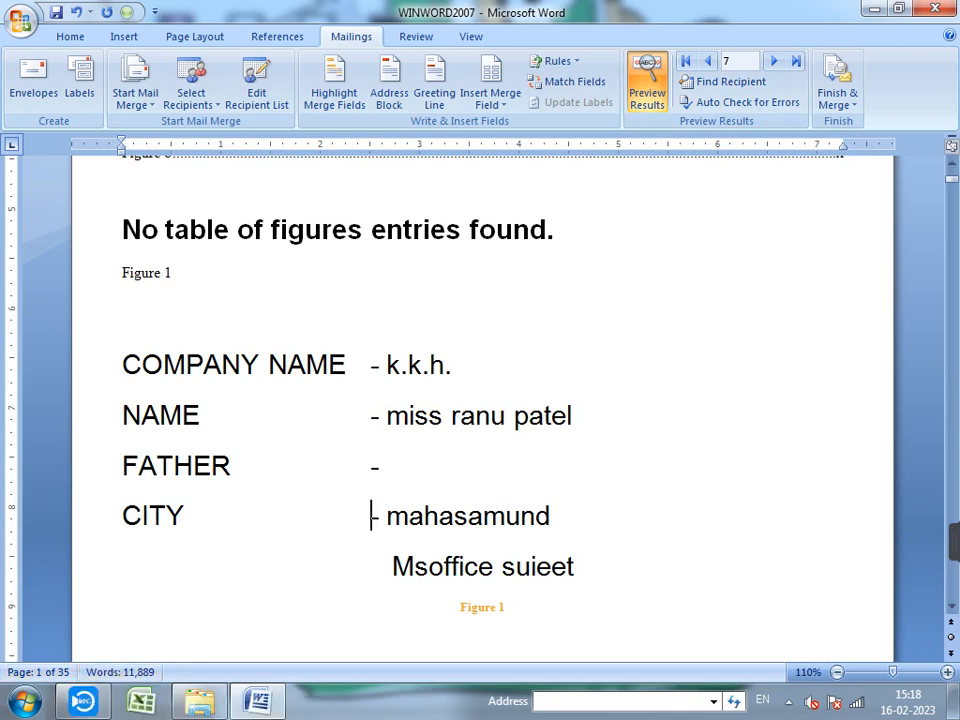
- Insert the Home_Phone merge field into the footer, preceded by 'MOBILE -'
{"action": "scroll", "coordinate": [480, 400], "scroll_direction": "down", "scroll_amount": 5}
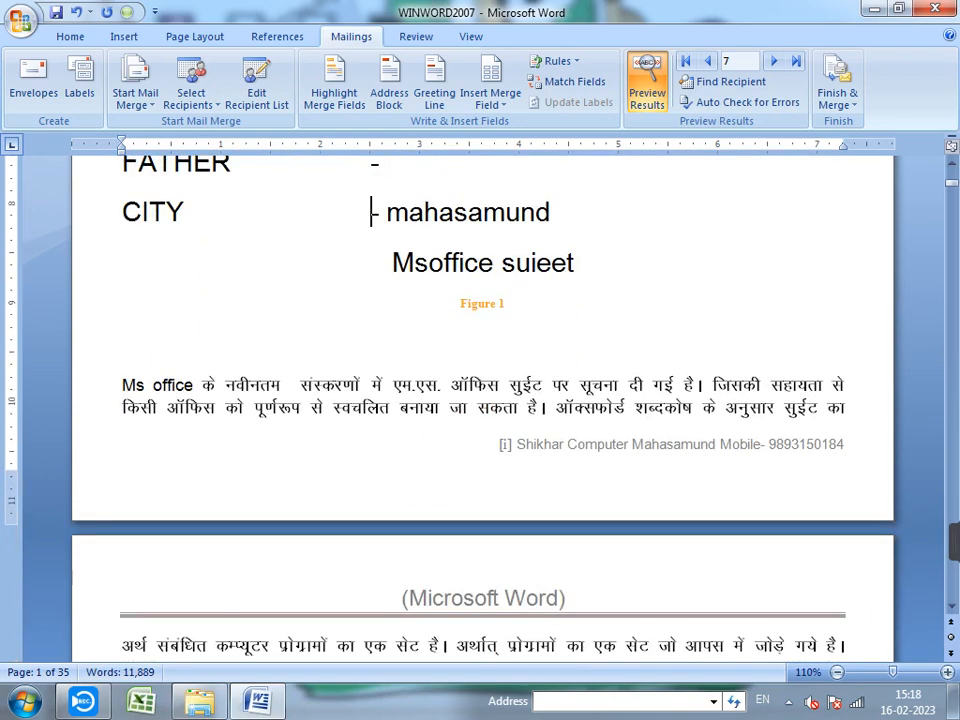
{"action": "double_click", "coordinate": [500, 444]}
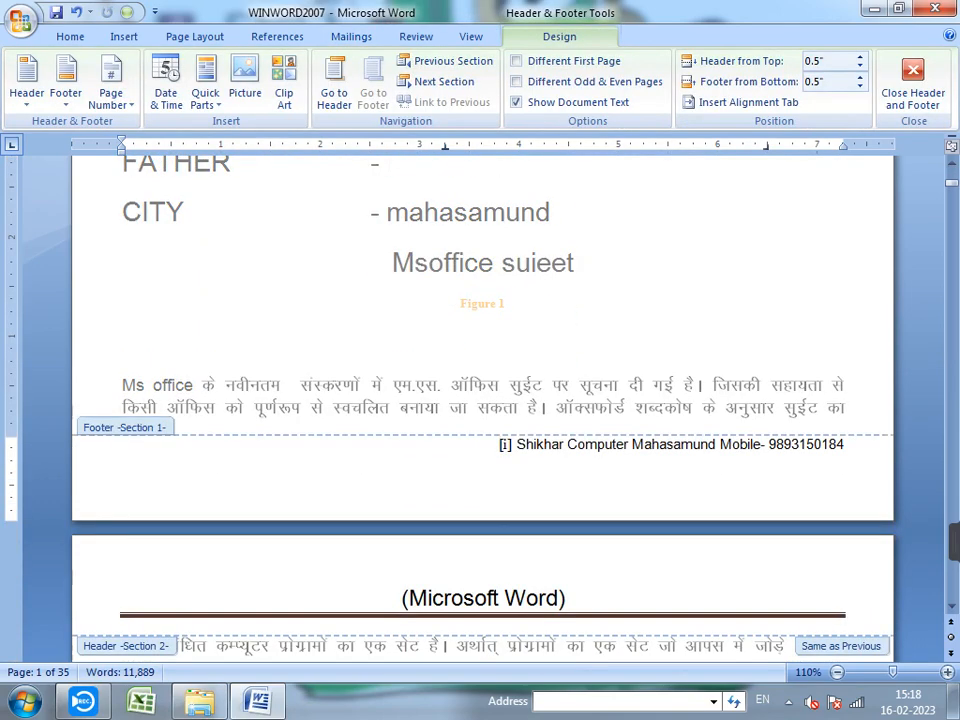
{"action": "left_click", "coordinate": [351, 36]}
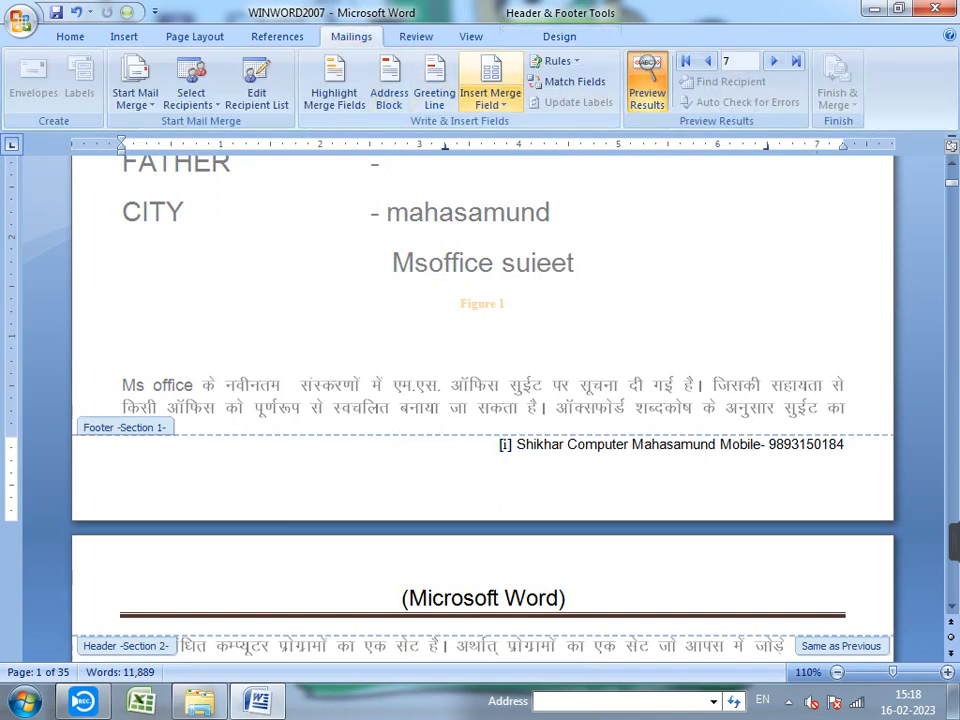
{"action": "left_click", "coordinate": [490, 103]}
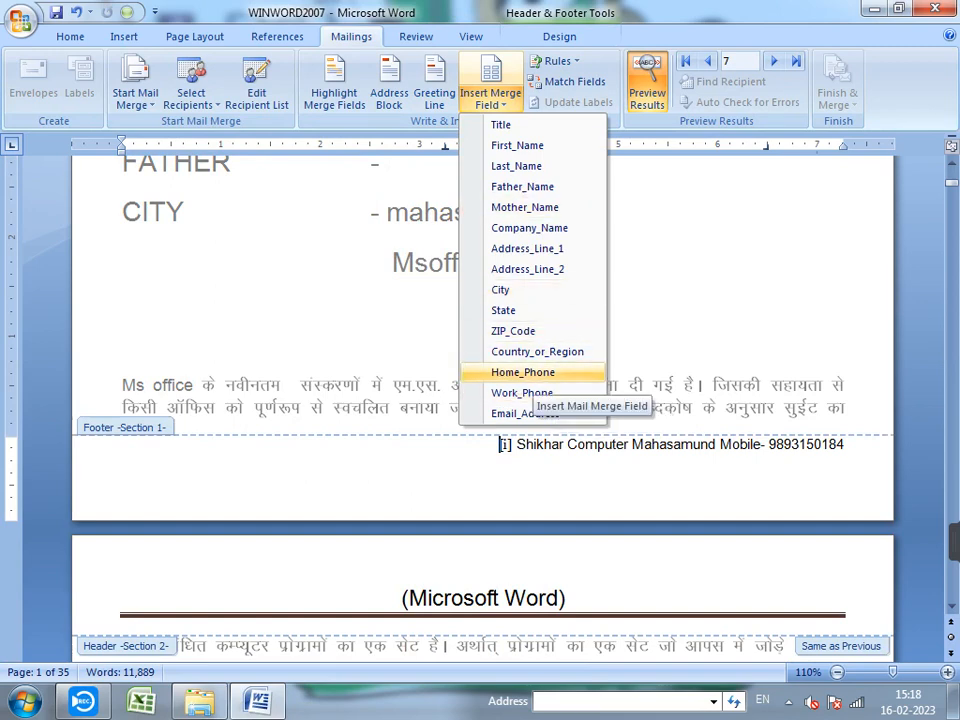
{"action": "left_click", "coordinate": [523, 372]}
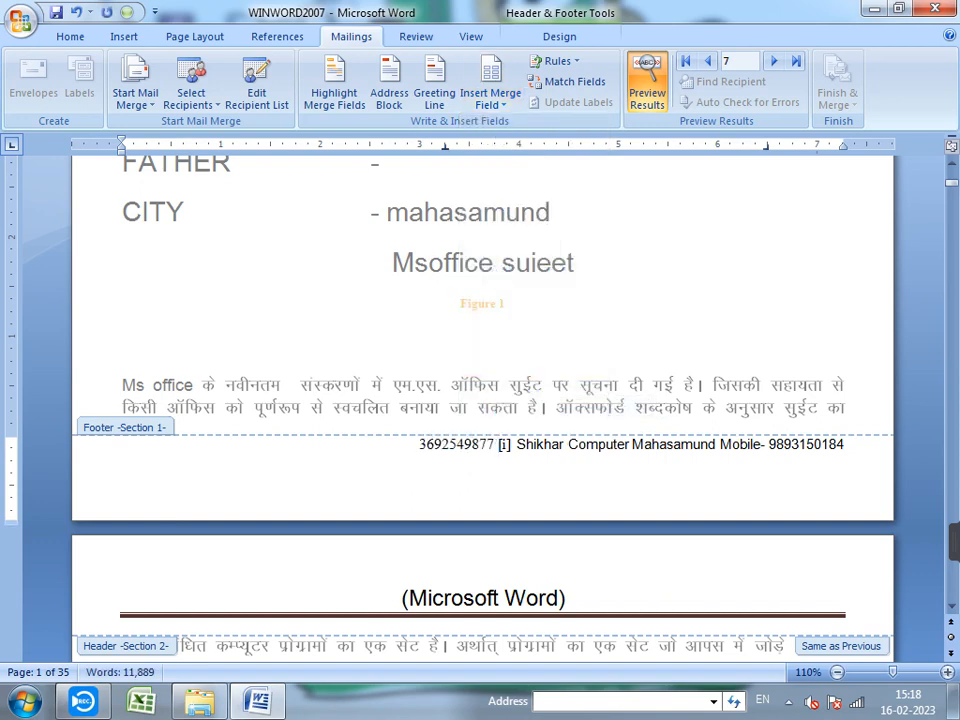
{"action": "key", "text": "Home"}
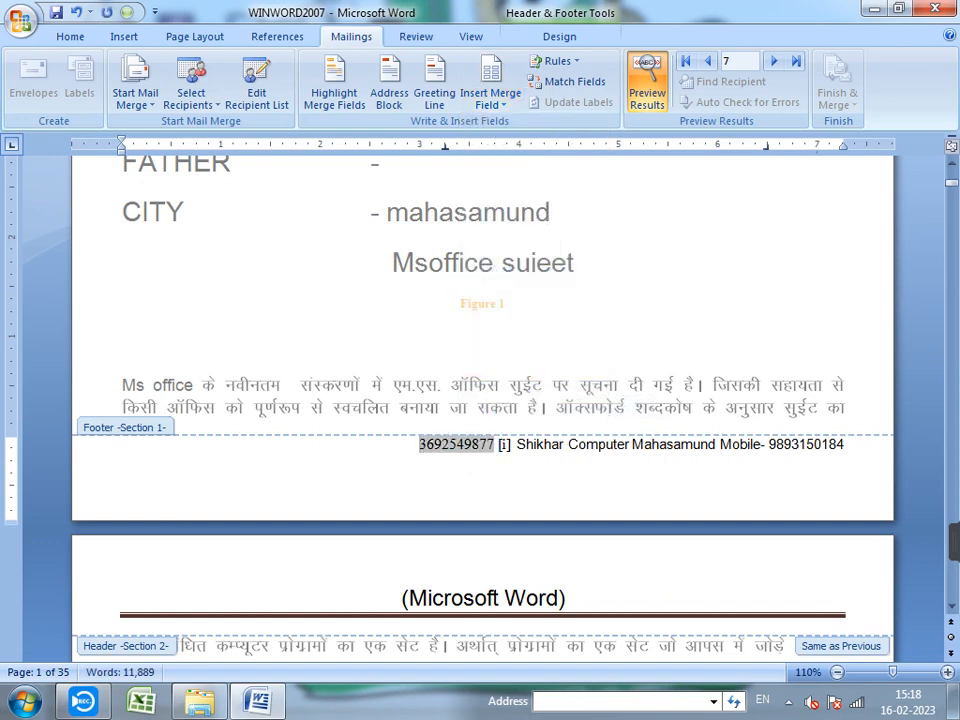
{"action": "type", "text": "MOBILE"}
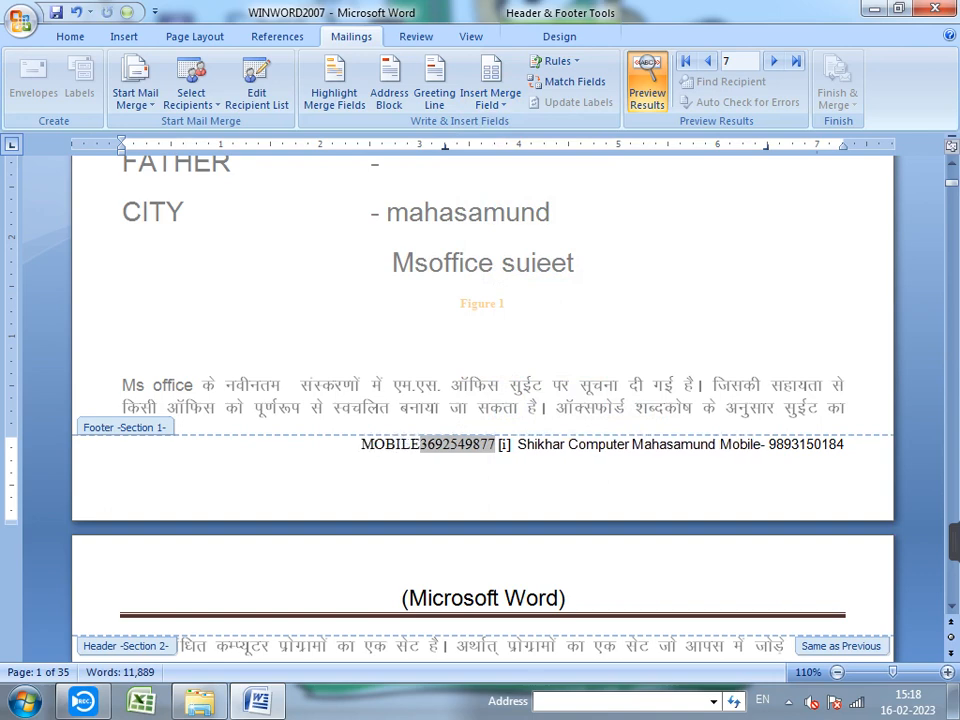
{"action": "type", "text": " -"}
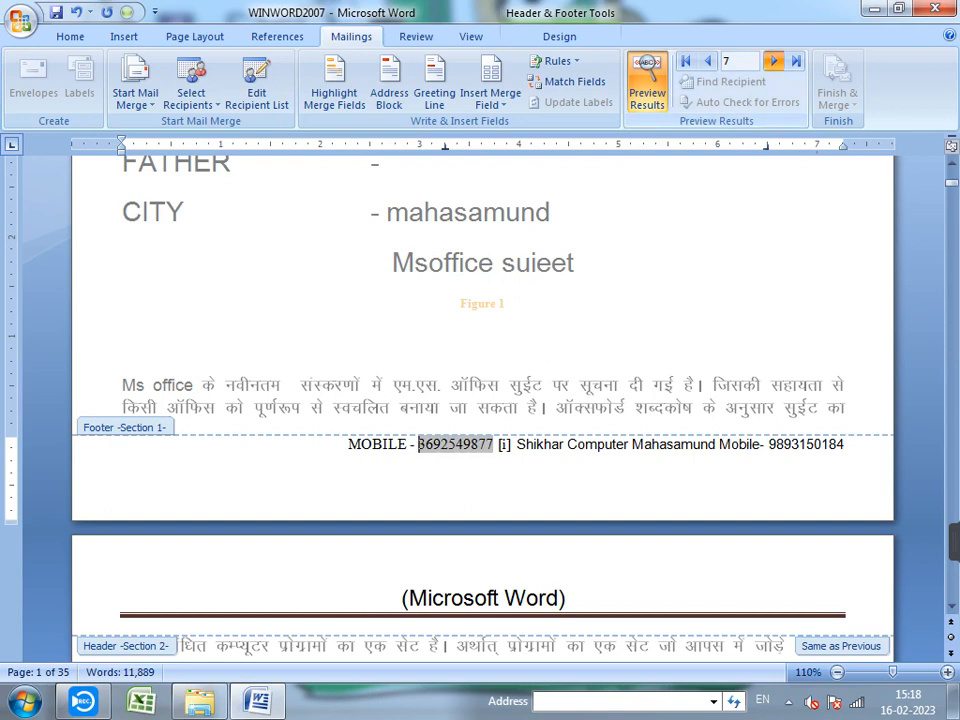
- Advance the preview to record 9 and return to the document body
{"action": "left_click", "coordinate": [773, 61]}
{"action": "left_click", "coordinate": [773, 61]}
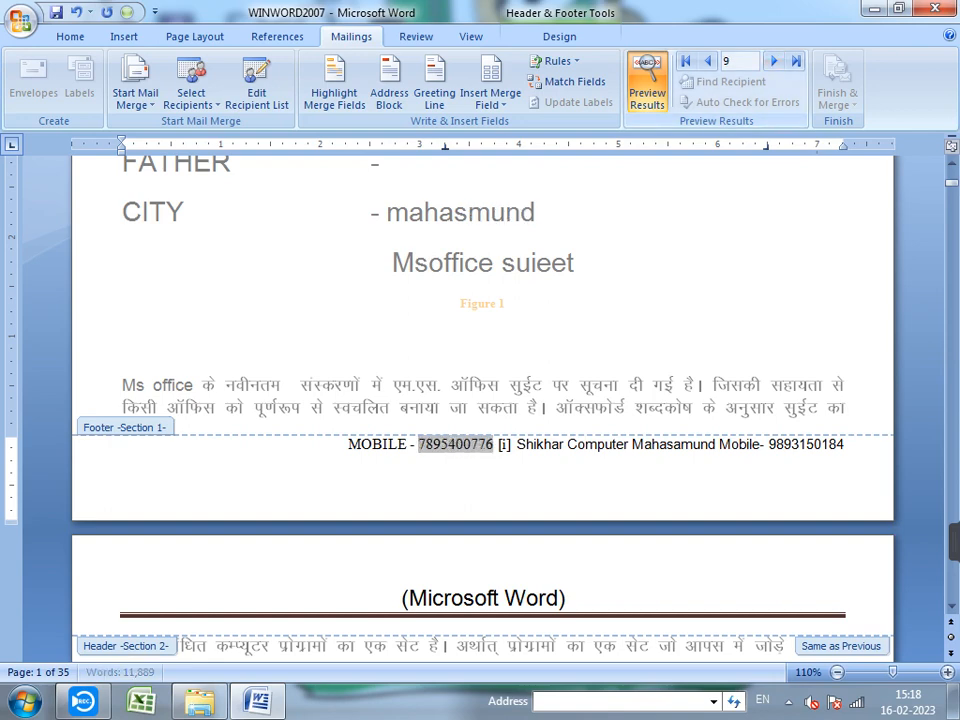
{"action": "double_click", "coordinate": [371, 212]}
{"action": "scroll", "coordinate": [482, 400], "scroll_direction": "up", "scroll_amount": 12}
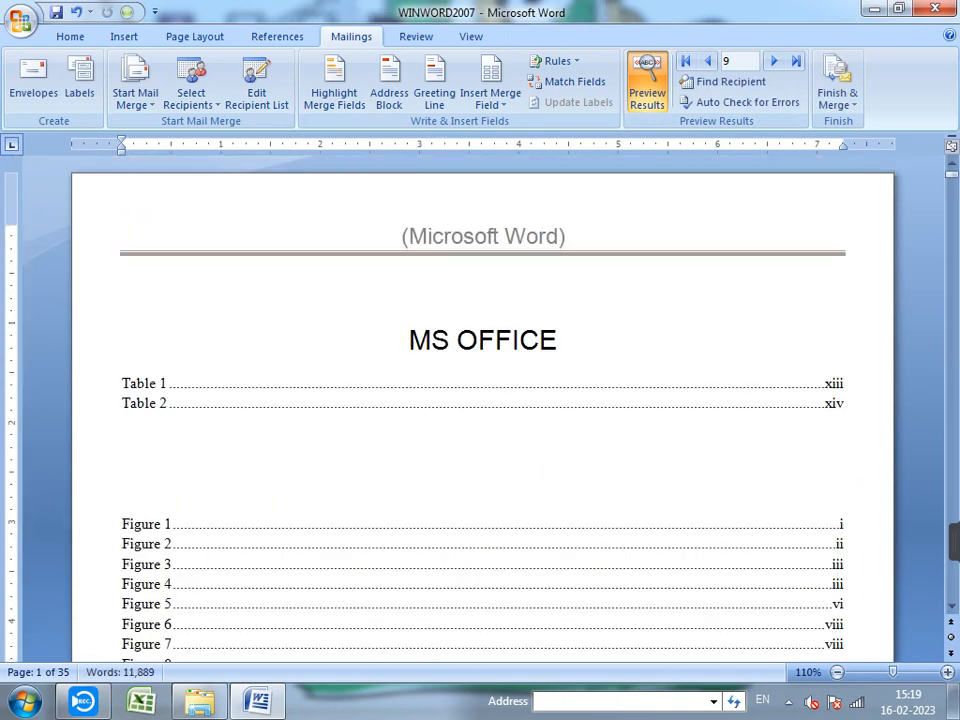
- Open the Auto Check for Errors options for the mail merge
{"action": "scroll", "coordinate": [482, 400], "scroll_direction": "down", "scroll_amount": 10}
{"action": "scroll", "coordinate": [482, 400], "scroll_direction": "up", "scroll_amount": 3}
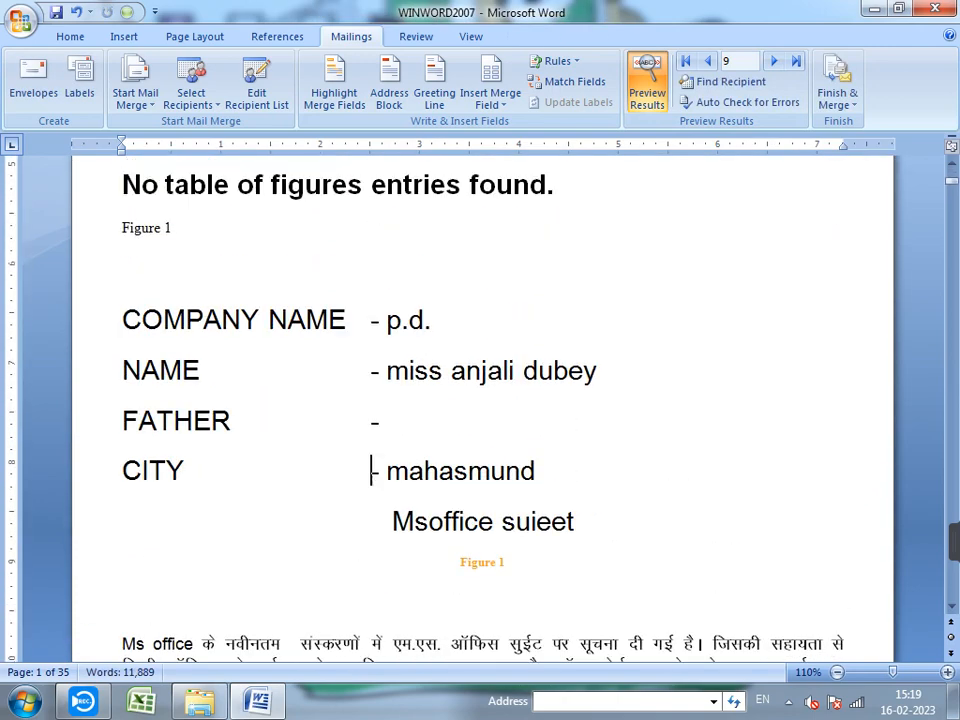
{"action": "scroll", "coordinate": [482, 400], "scroll_direction": "down", "scroll_amount": 6}
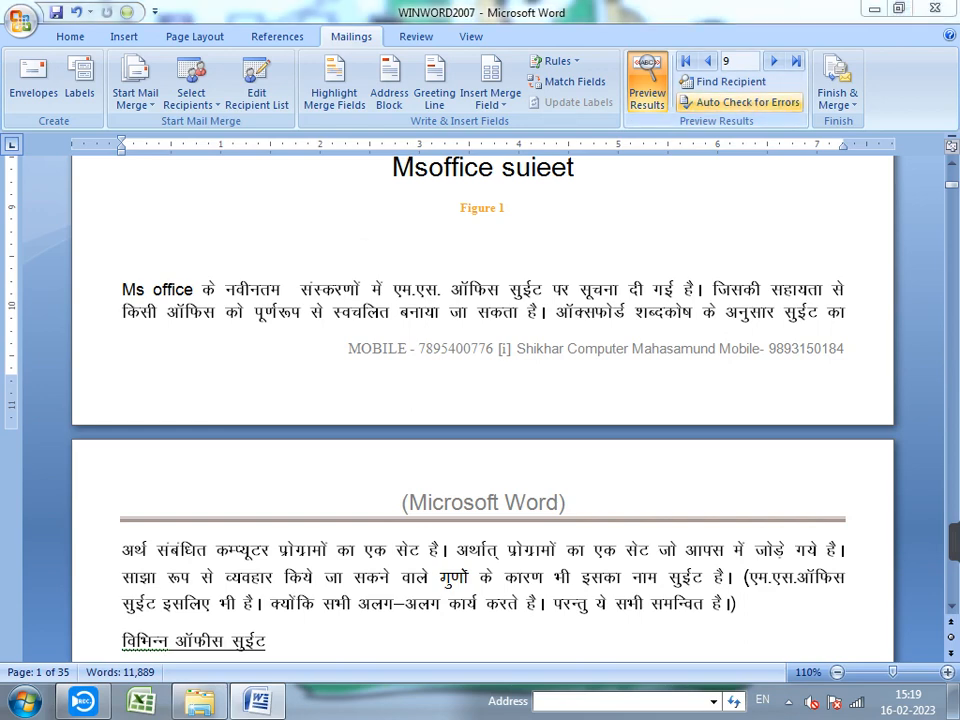
{"action": "left_click", "coordinate": [745, 101]}
{"action": "key", "text": "Return"}
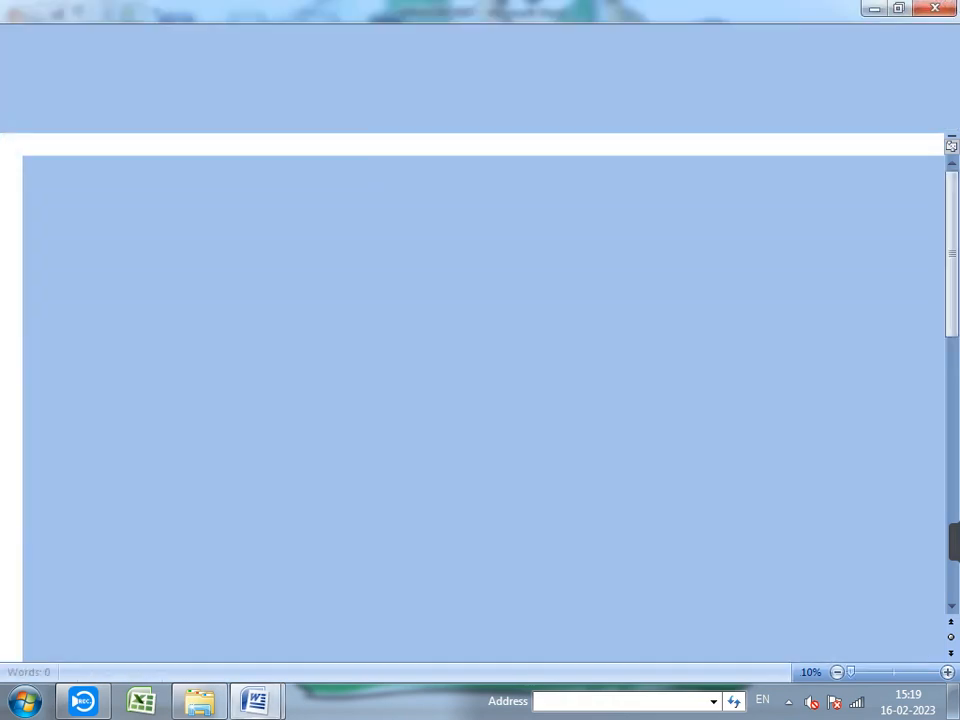
{"action": "scroll", "coordinate": [490, 400], "scroll_direction": "down", "scroll_amount": 10}
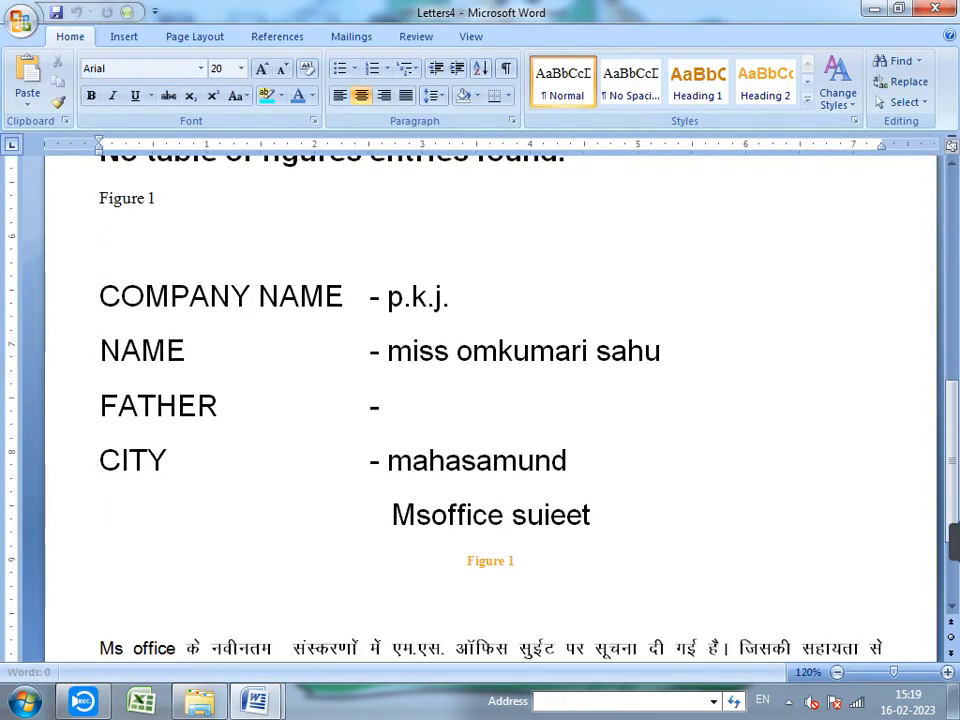
{"action": "scroll", "coordinate": [490, 400], "scroll_direction": "down", "scroll_amount": 5}
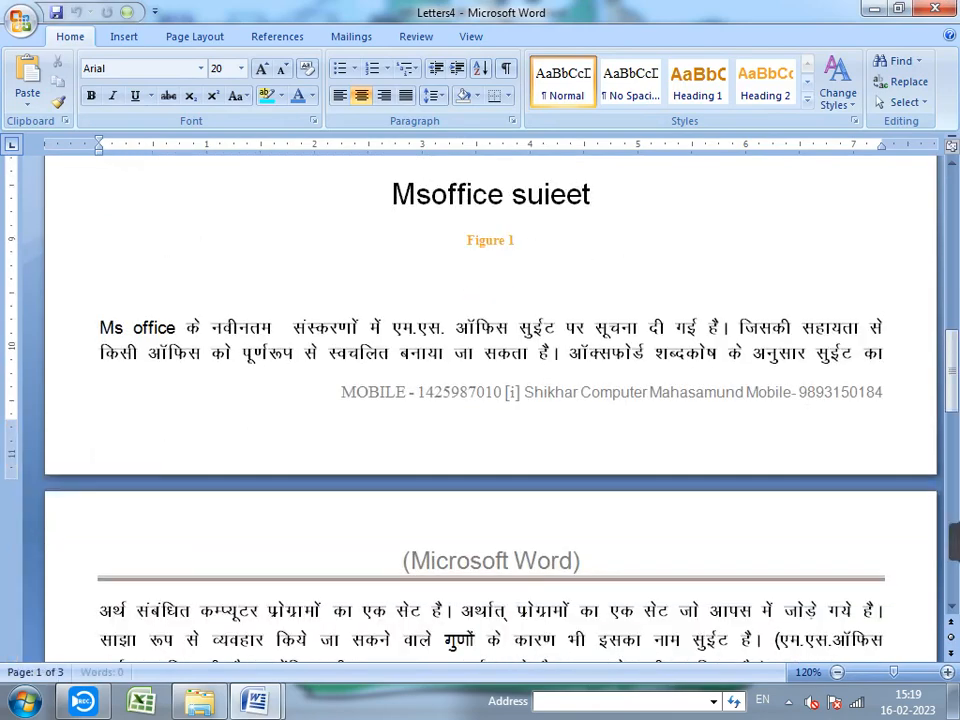
{"action": "scroll", "coordinate": [490, 400], "scroll_direction": "down", "scroll_amount": 15}
{"action": "scroll", "coordinate": [490, 400], "scroll_direction": "down", "scroll_amount": 5}
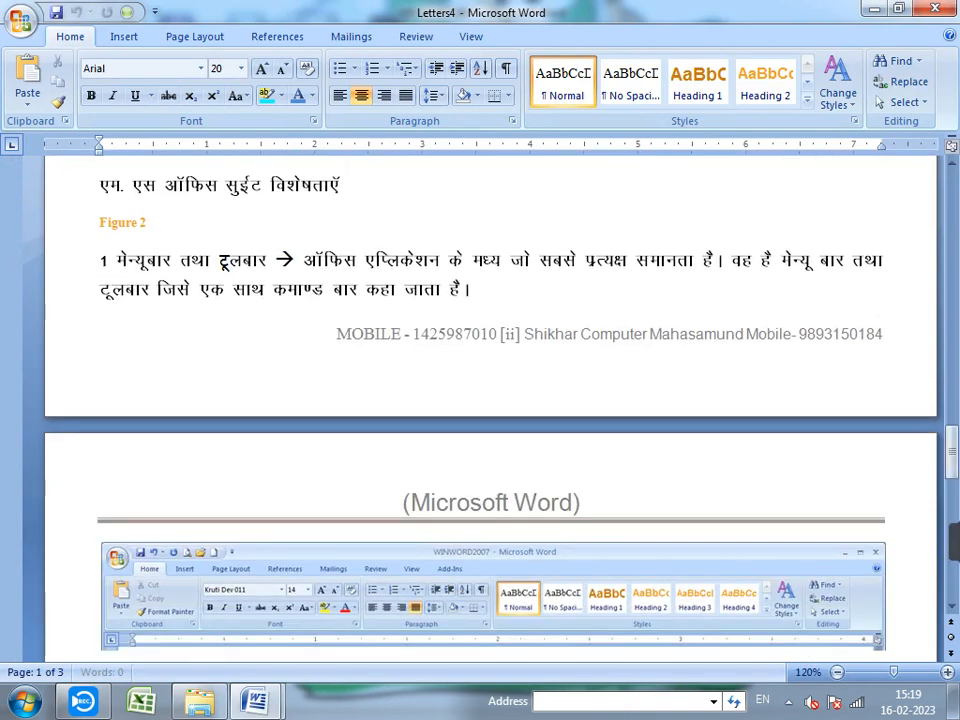
{"action": "scroll", "coordinate": [490, 400], "scroll_direction": "down", "scroll_amount": 18}
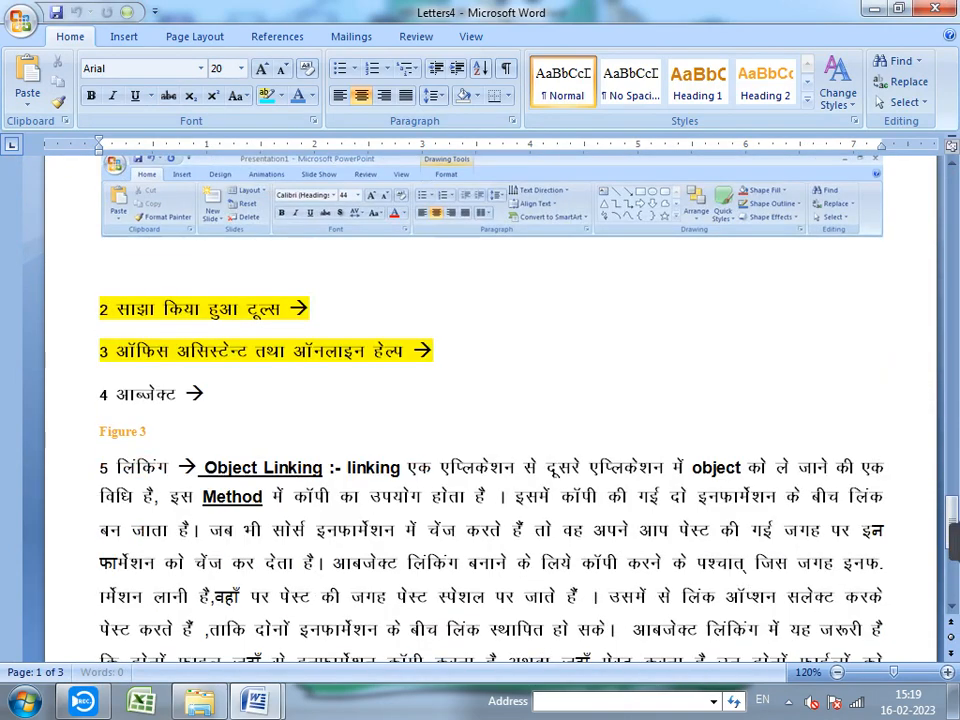
{"action": "scroll", "coordinate": [490, 400], "scroll_direction": "down", "scroll_amount": 12}
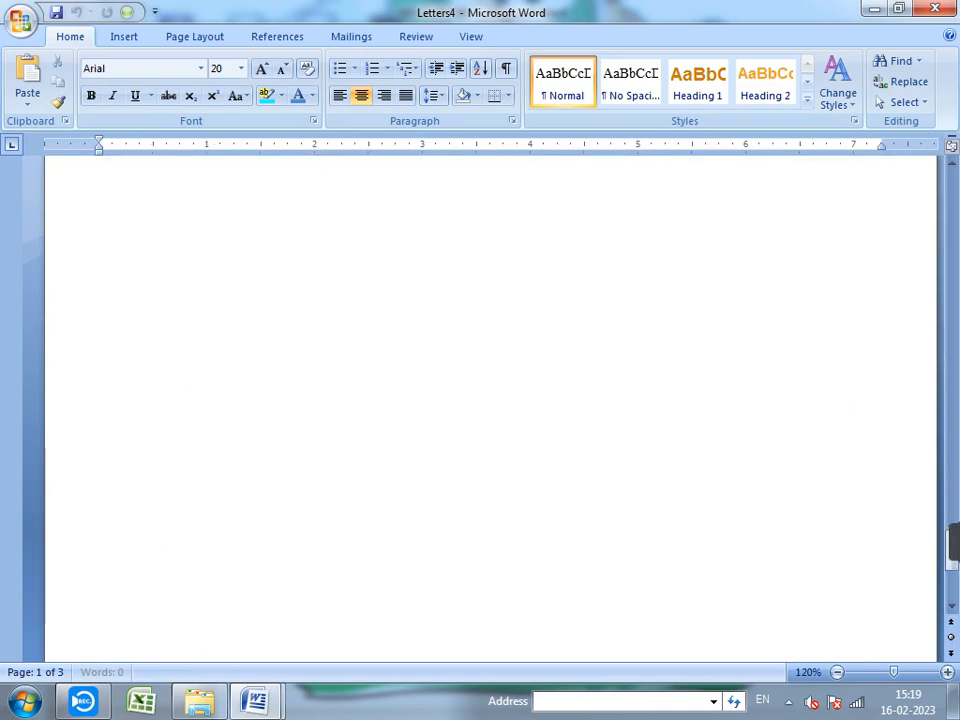
{"action": "left_click", "coordinate": [490, 400]}
{"action": "scroll", "coordinate": [490, 400], "scroll_direction": "down", "scroll_amount": 6}
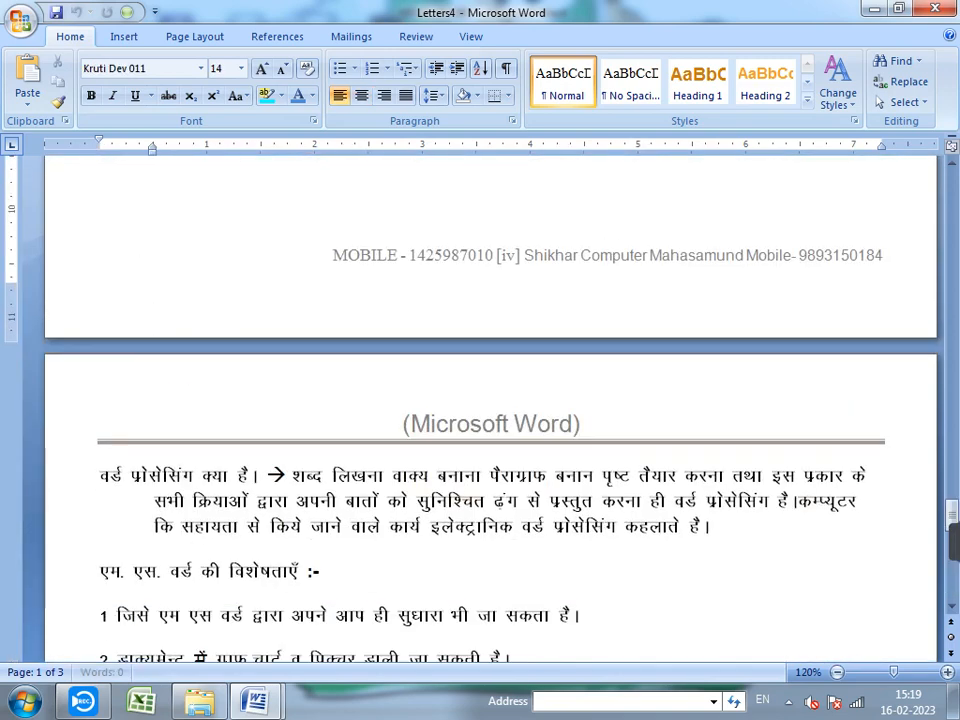
{"action": "left_click", "coordinate": [404, 526]}
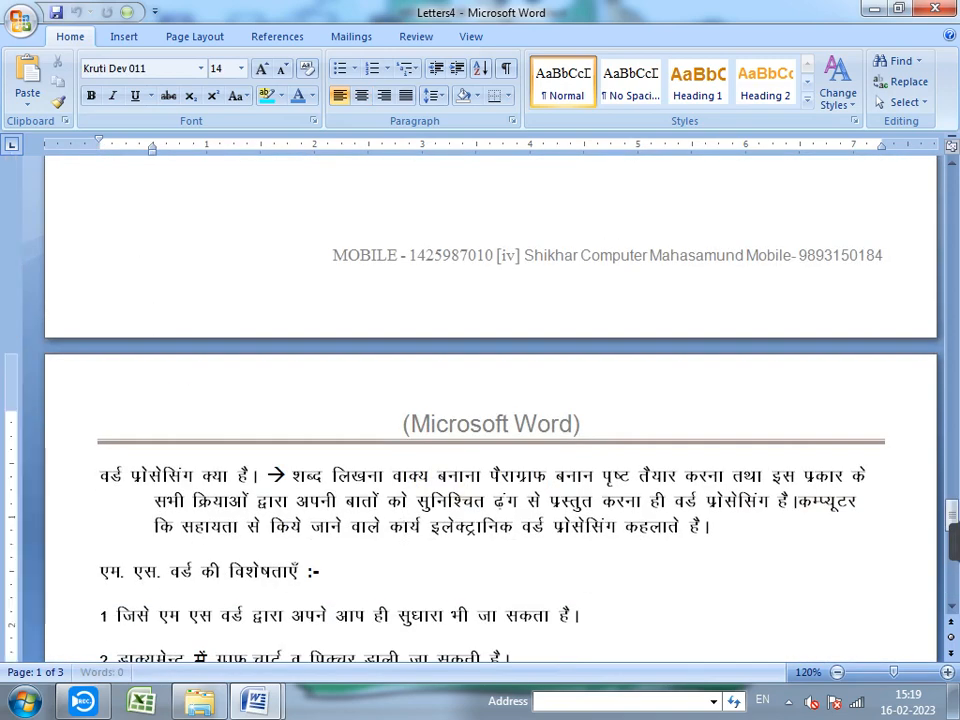
{"action": "scroll", "coordinate": [490, 400], "scroll_direction": "down", "scroll_amount": 10}
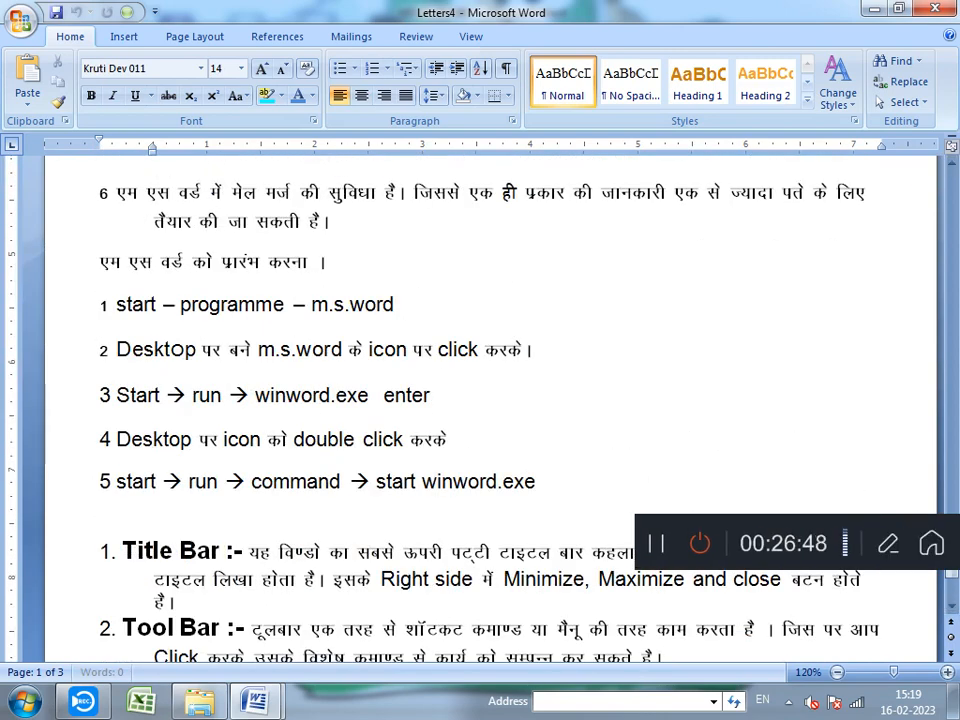
{"action": "scroll", "coordinate": [490, 400], "scroll_direction": "down", "scroll_amount": 6}
{"action": "scroll", "coordinate": [490, 400], "scroll_direction": "down", "scroll_amount": 20}
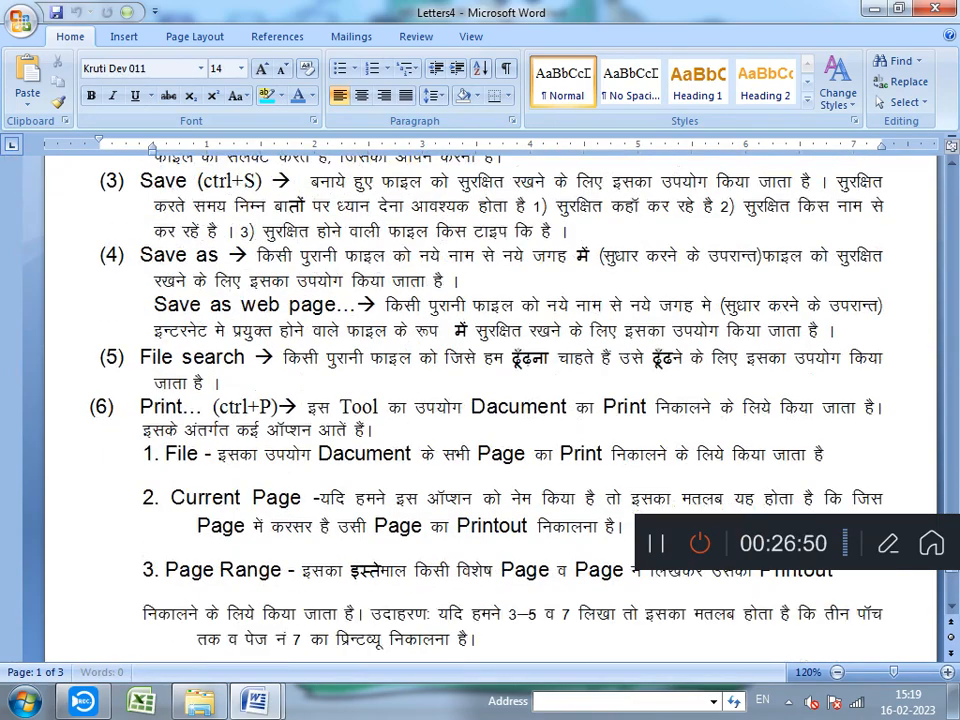
{"action": "scroll", "coordinate": [490, 400], "scroll_direction": "down", "scroll_amount": 9}
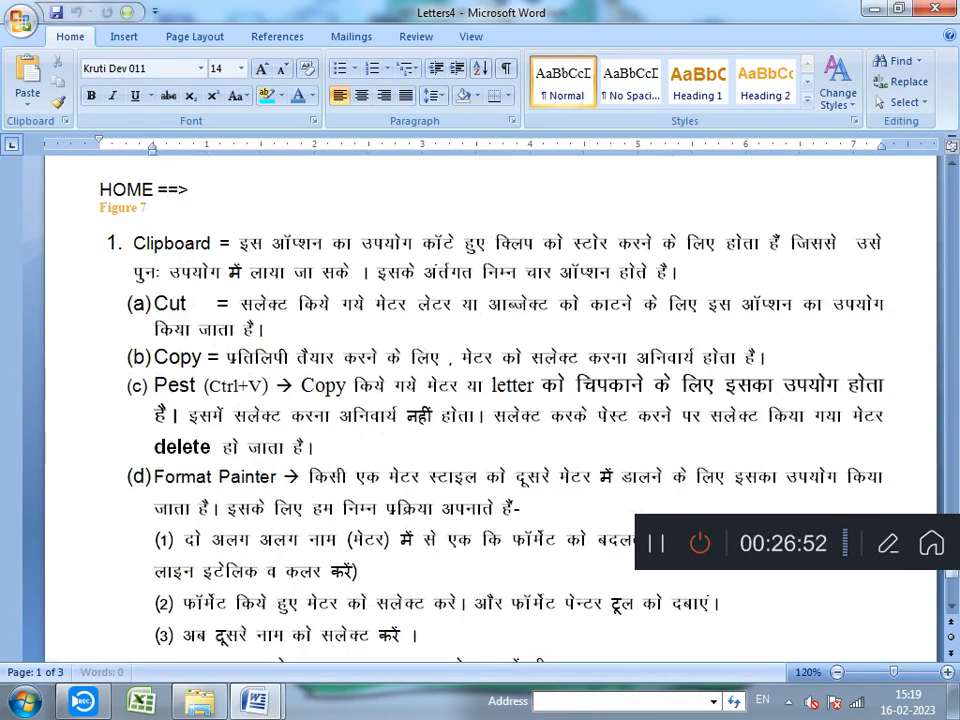
{"action": "left_click", "coordinate": [289, 466]}
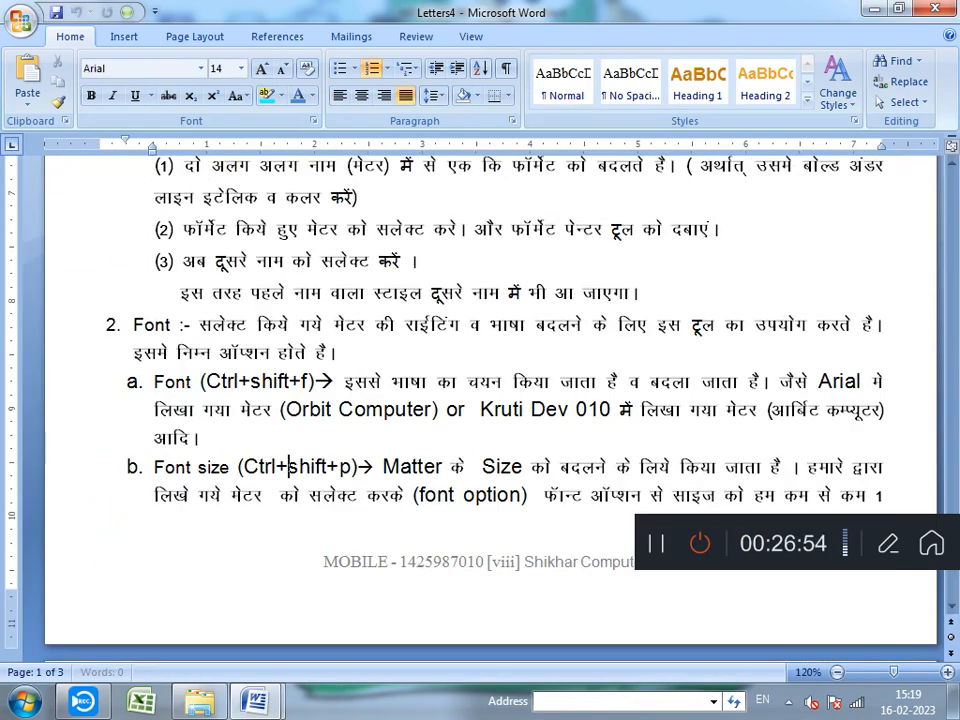
{"action": "scroll", "coordinate": [214, 461], "scroll_direction": "down", "scroll_amount": 4}
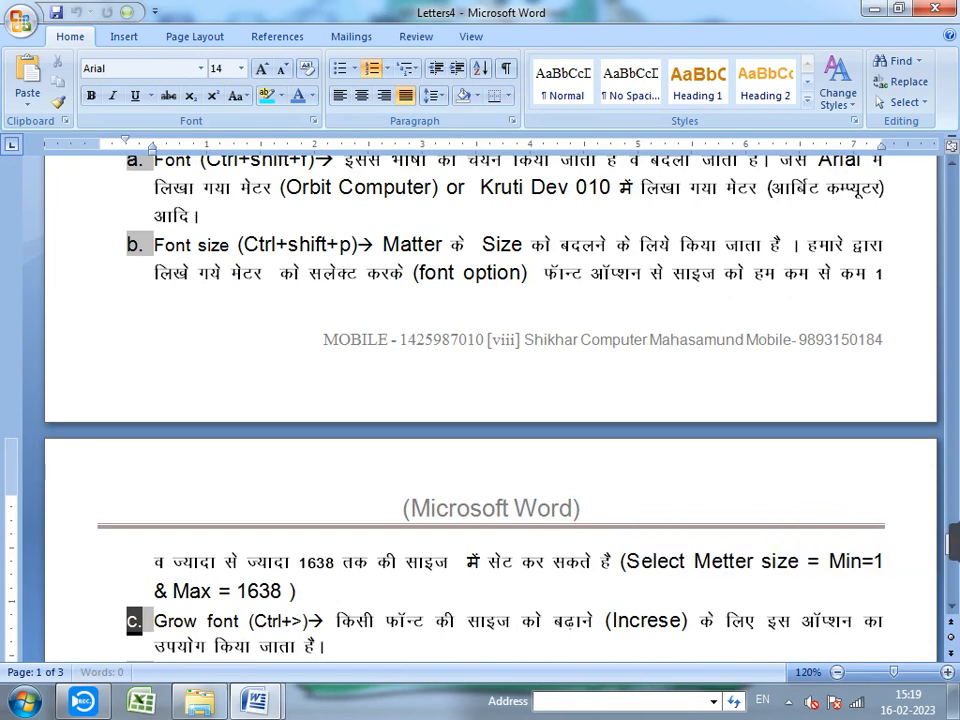
{"action": "scroll", "coordinate": [490, 400], "scroll_direction": "down", "scroll_amount": 20}
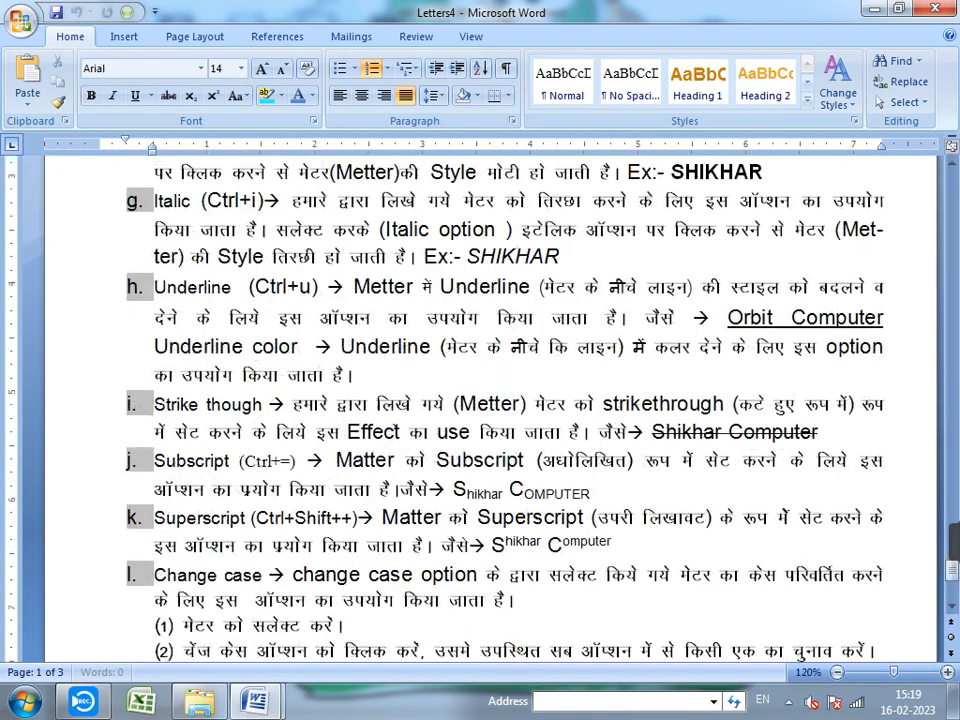
{"action": "scroll", "coordinate": [490, 400], "scroll_direction": "down", "scroll_amount": 12}
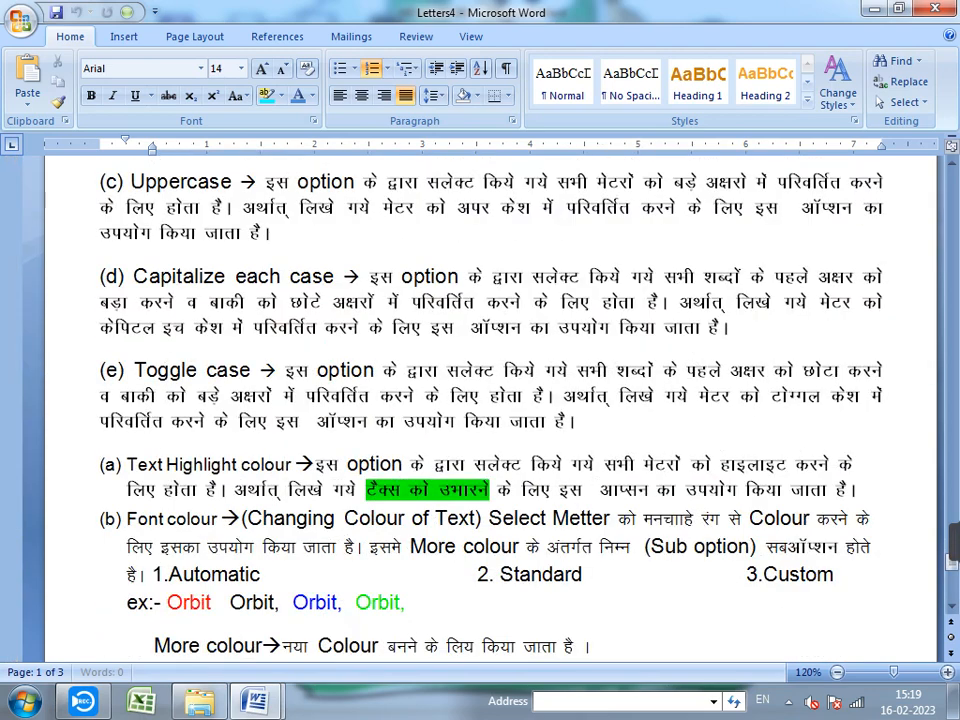
{"action": "mouse_move", "coordinate": [255, 700]}
{"action": "scroll", "coordinate": [490, 400], "scroll_direction": "down", "scroll_amount": 20}
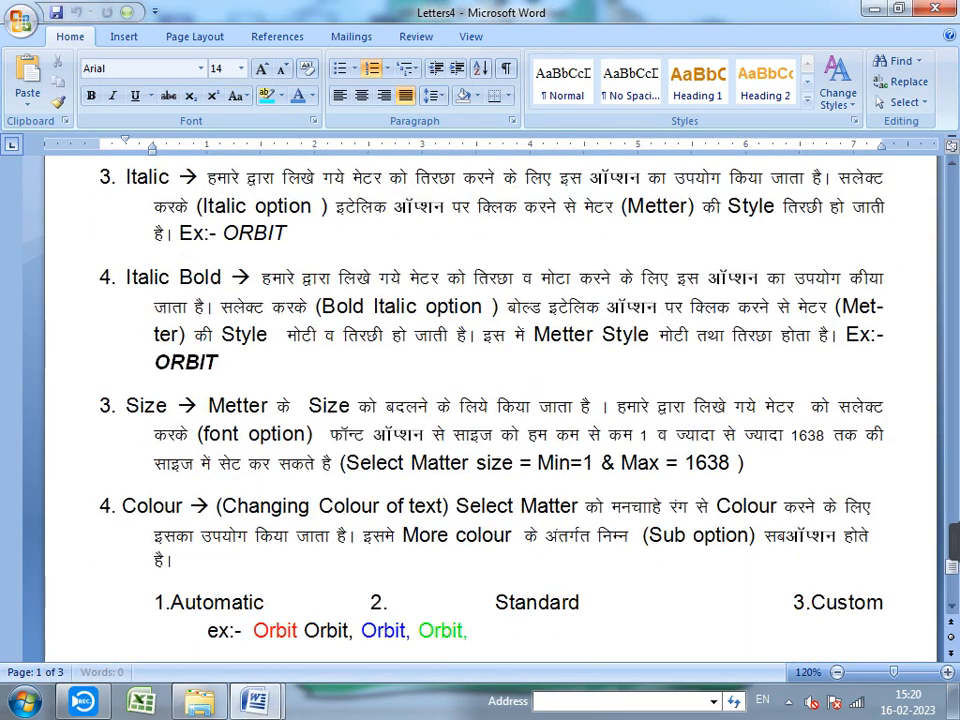
{"action": "scroll", "coordinate": [490, 400], "scroll_direction": "down", "scroll_amount": 6}
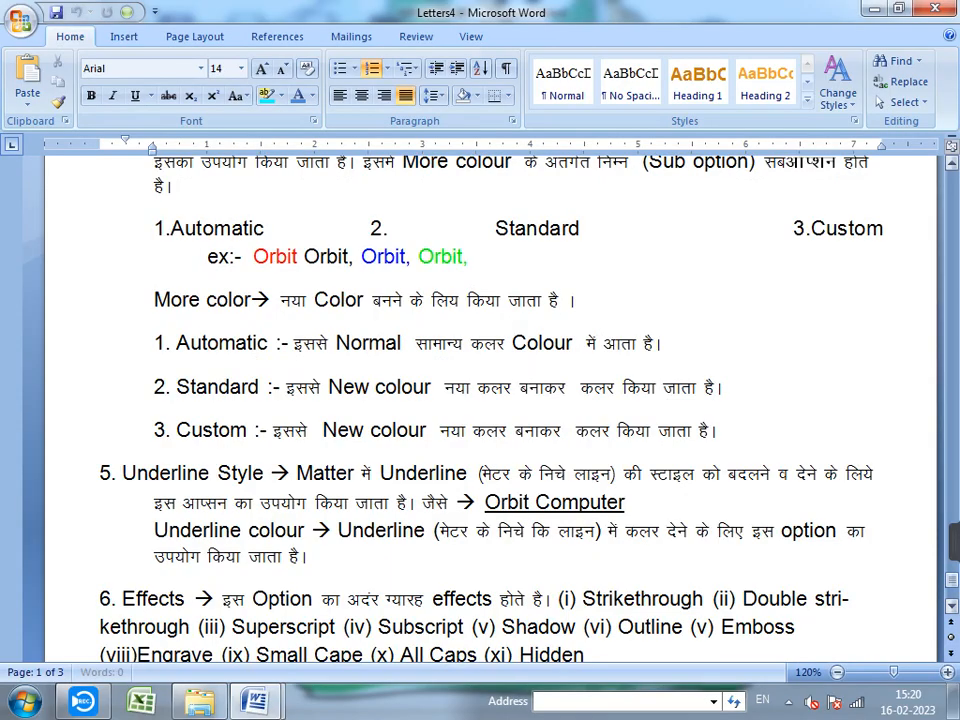
{"action": "left_click_drag", "start_coordinate": [952, 580], "coordinate": [952, 488]}
{"action": "left_click_drag", "start_coordinate": [952, 545], "coordinate": [952, 550]}
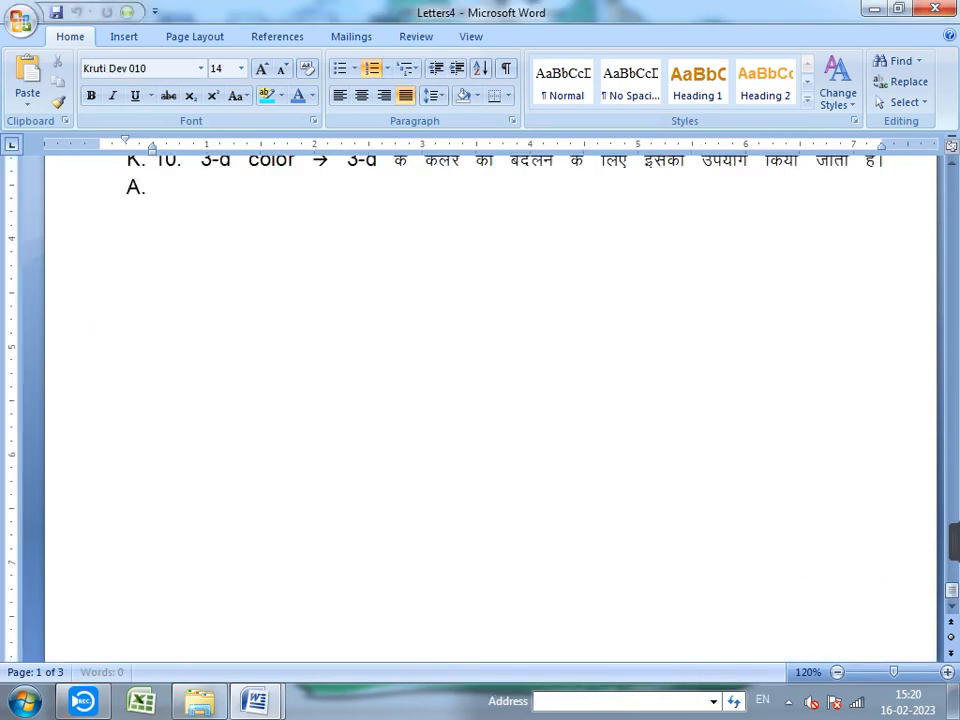
{"action": "scroll", "coordinate": [490, 408], "scroll_direction": "down", "scroll_amount": 5}
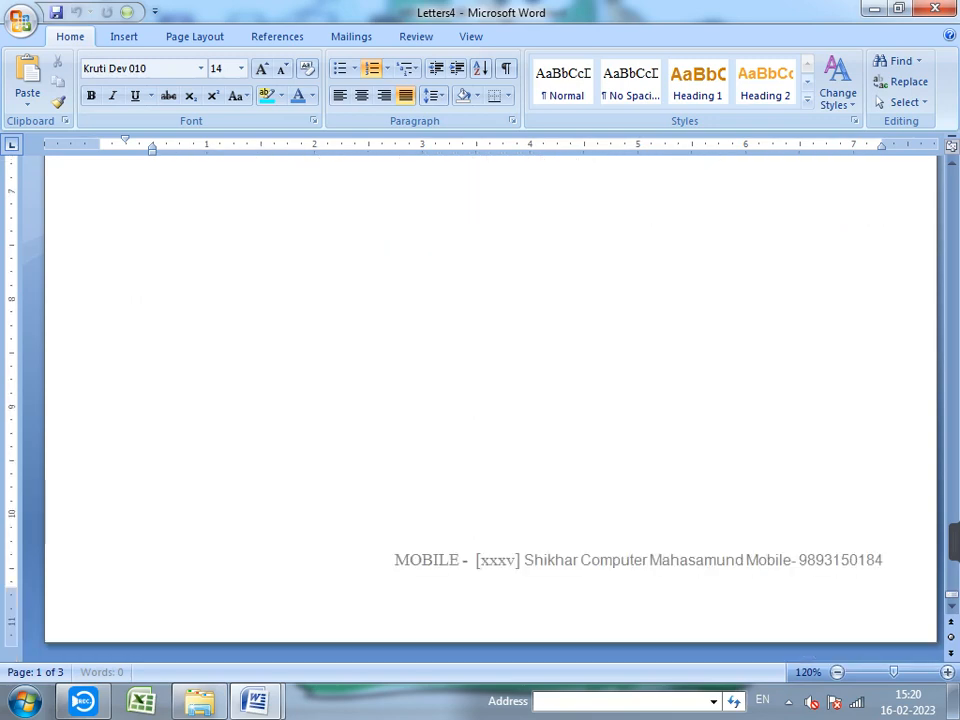
{"action": "scroll", "coordinate": [490, 400], "scroll_direction": "up", "scroll_amount": 8}
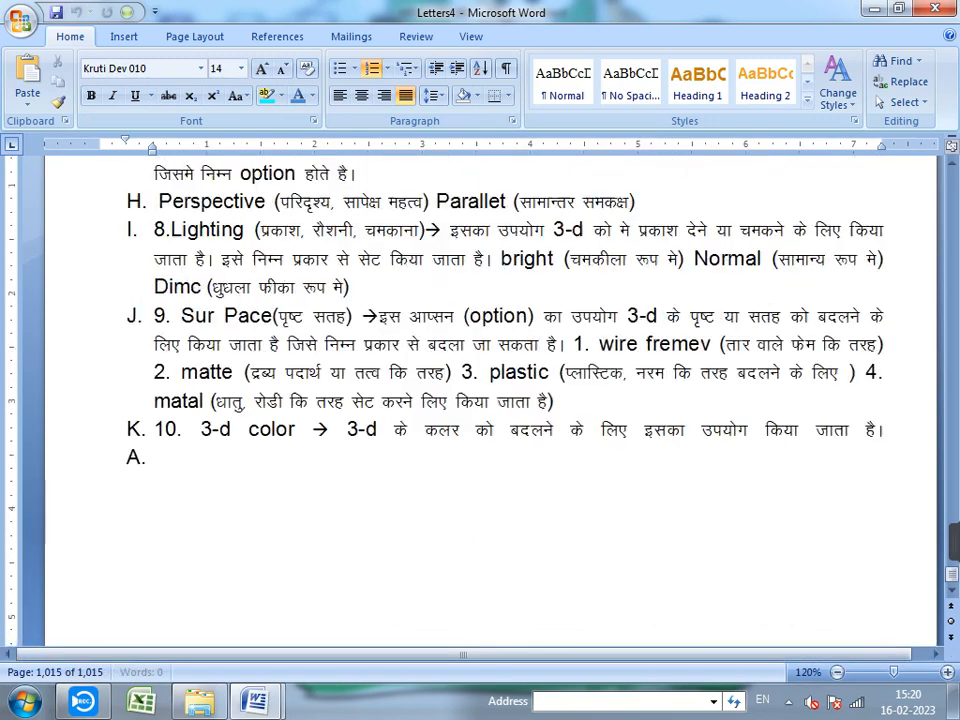
{"action": "scroll", "coordinate": [490, 400], "scroll_direction": "up", "scroll_amount": 12}
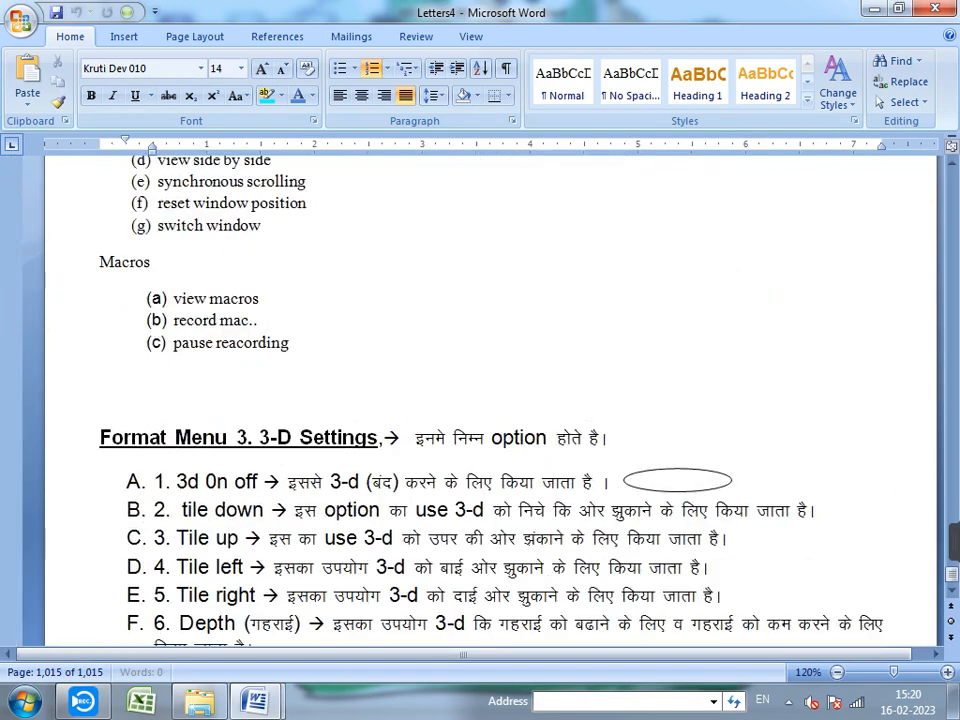
{"action": "scroll", "coordinate": [490, 400], "scroll_direction": "up", "scroll_amount": 15}
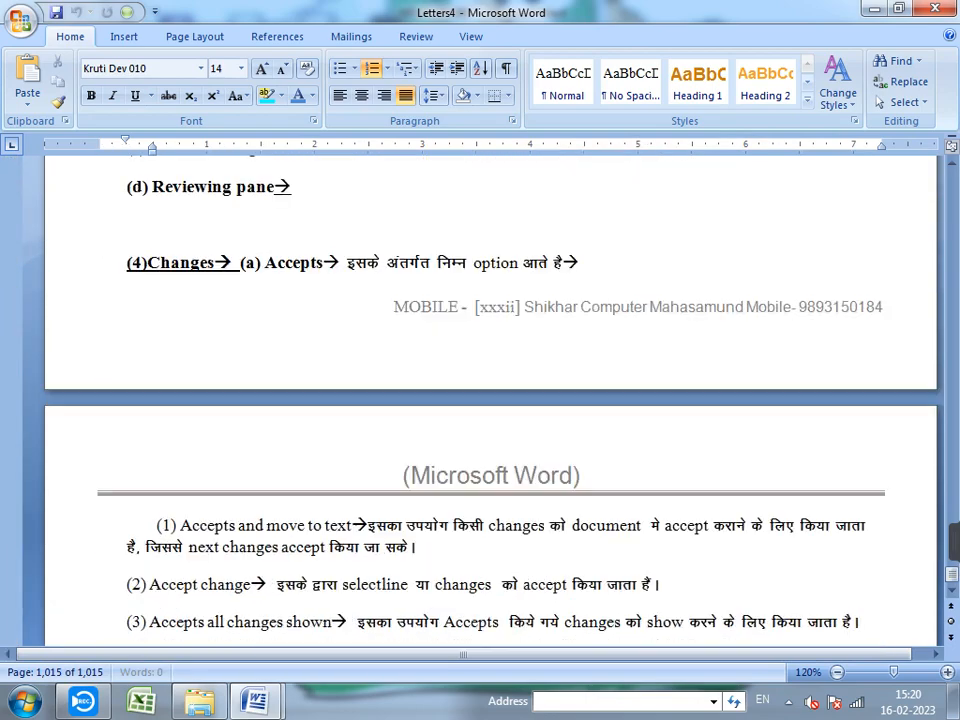
{"action": "scroll", "coordinate": [490, 400], "scroll_direction": "up", "scroll_amount": 15}
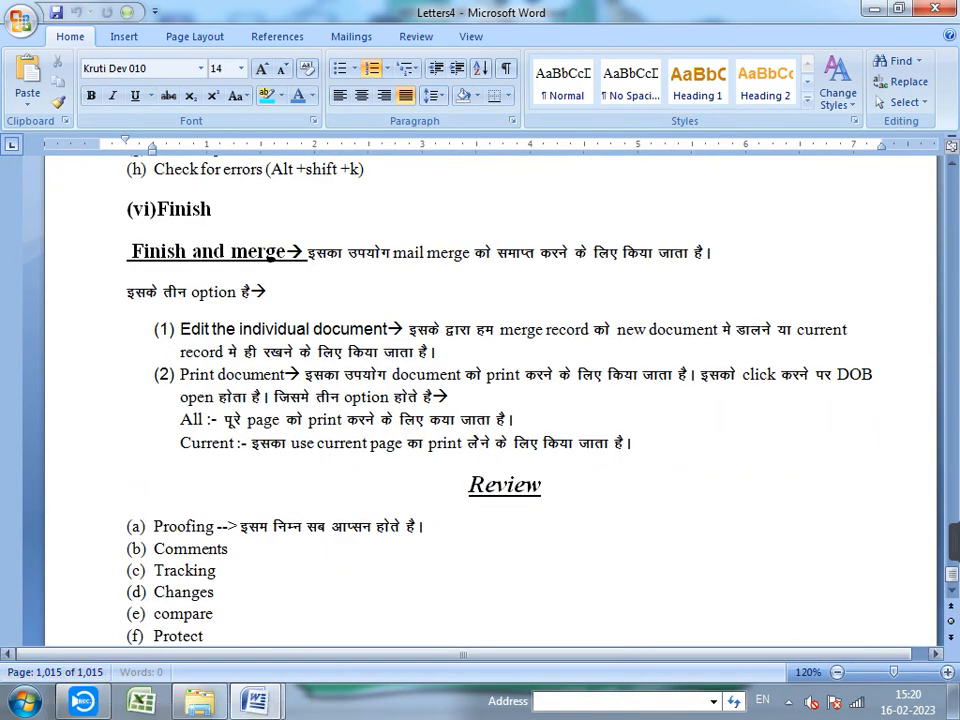
{"action": "left_click_drag", "start_coordinate": [952, 574], "coordinate": [952, 570]}
{"action": "scroll", "coordinate": [490, 400], "scroll_direction": "down", "scroll_amount": 12}
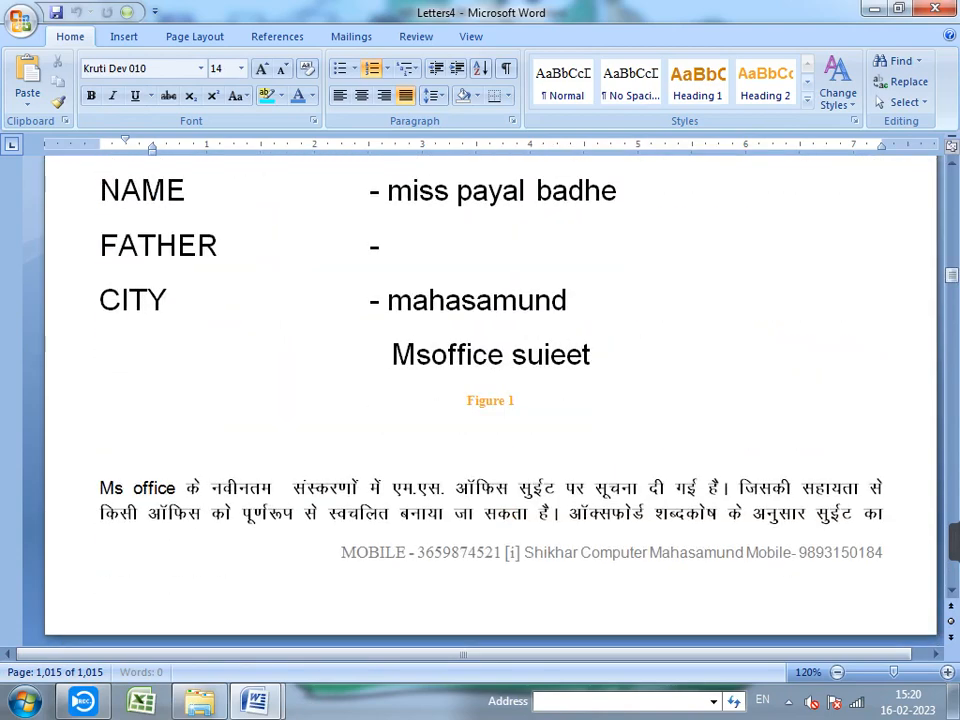
{"action": "scroll", "coordinate": [490, 400], "scroll_direction": "up", "scroll_amount": 2}
{"action": "scroll", "coordinate": [490, 400], "scroll_direction": "down", "scroll_amount": 7}
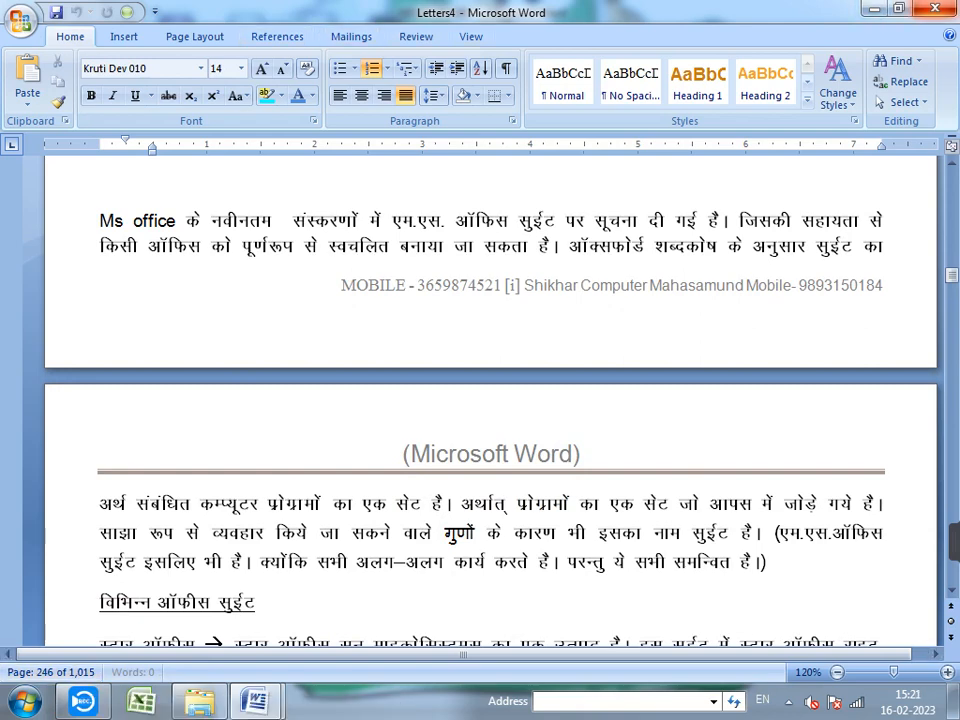
- Close Letters4 without saving and show merge placeholders like «City» instead of recipient data
{"action": "left_click", "coordinate": [935, 8]}
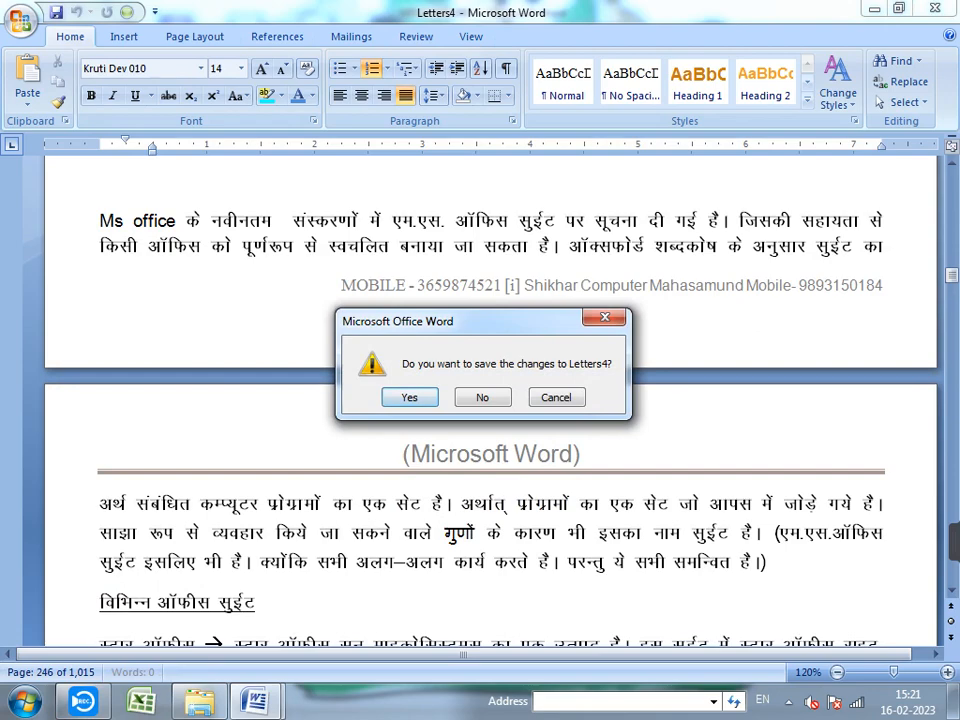
{"action": "left_click", "coordinate": [482, 397]}
{"action": "scroll", "coordinate": [480, 400], "scroll_direction": "up", "scroll_amount": 9}
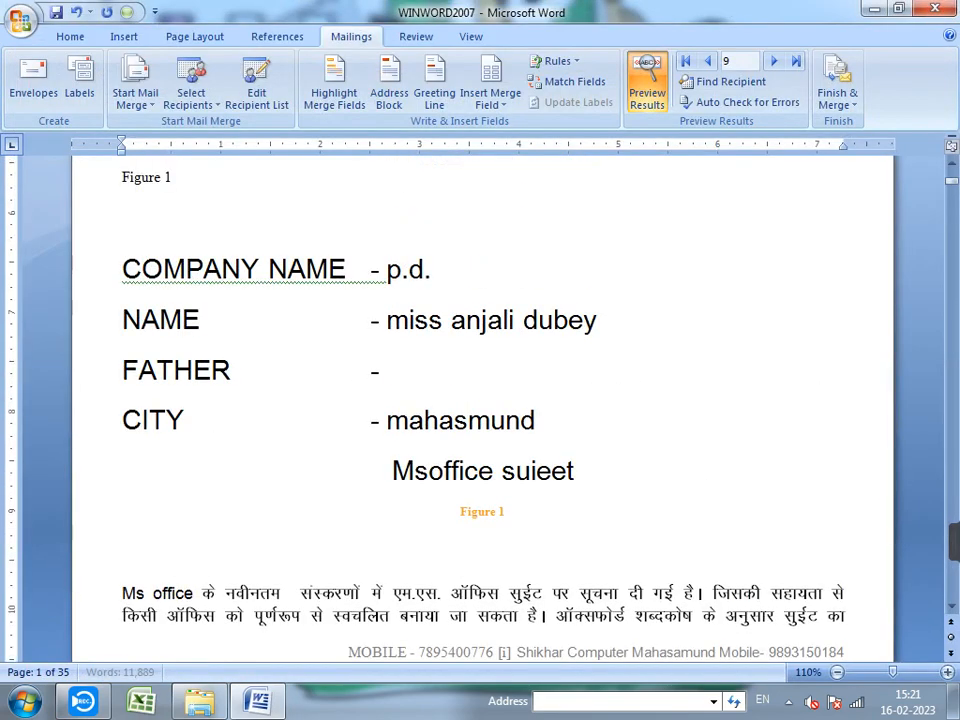
{"action": "left_click", "coordinate": [647, 85]}
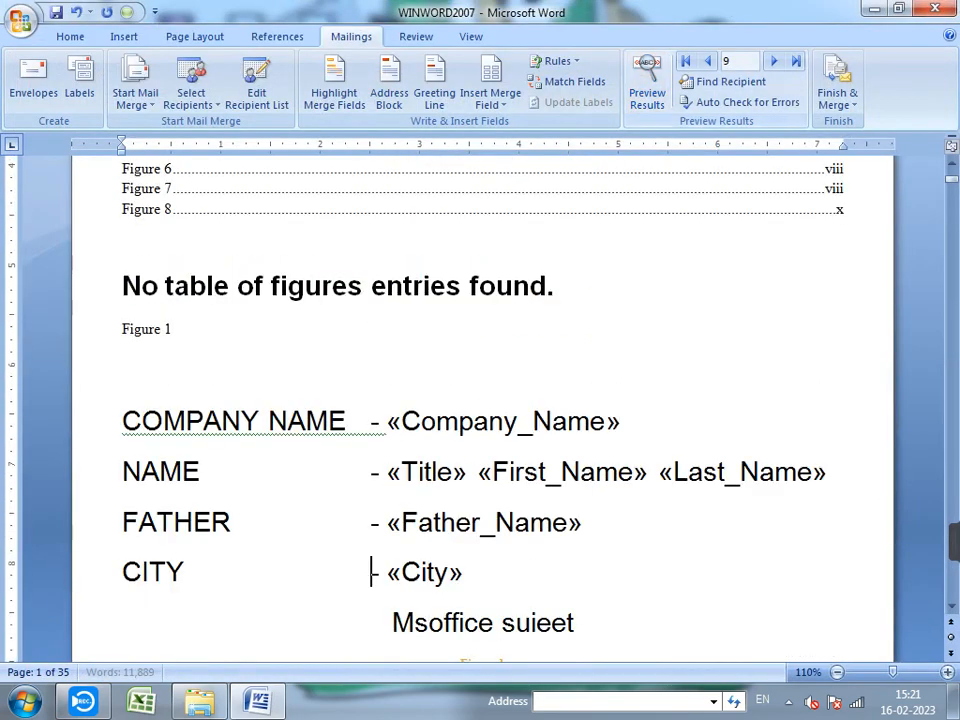
{"action": "scroll", "coordinate": [480, 400], "scroll_direction": "down", "scroll_amount": 3}
{"action": "scroll", "coordinate": [480, 400], "scroll_direction": "down", "scroll_amount": 4}
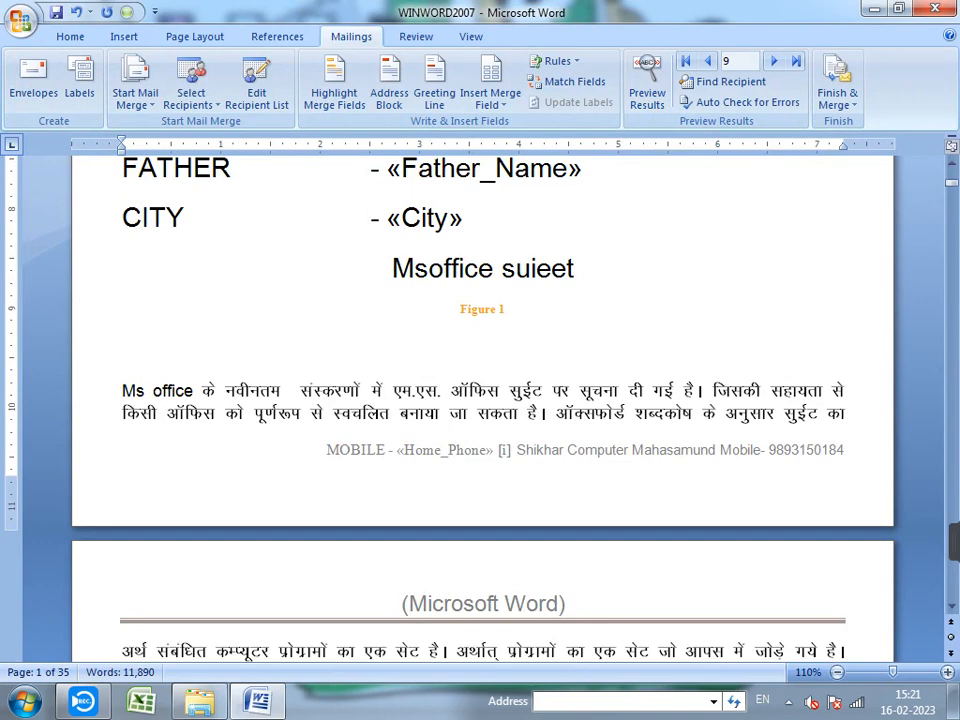
{"action": "mouse_move", "coordinate": [83, 700]}
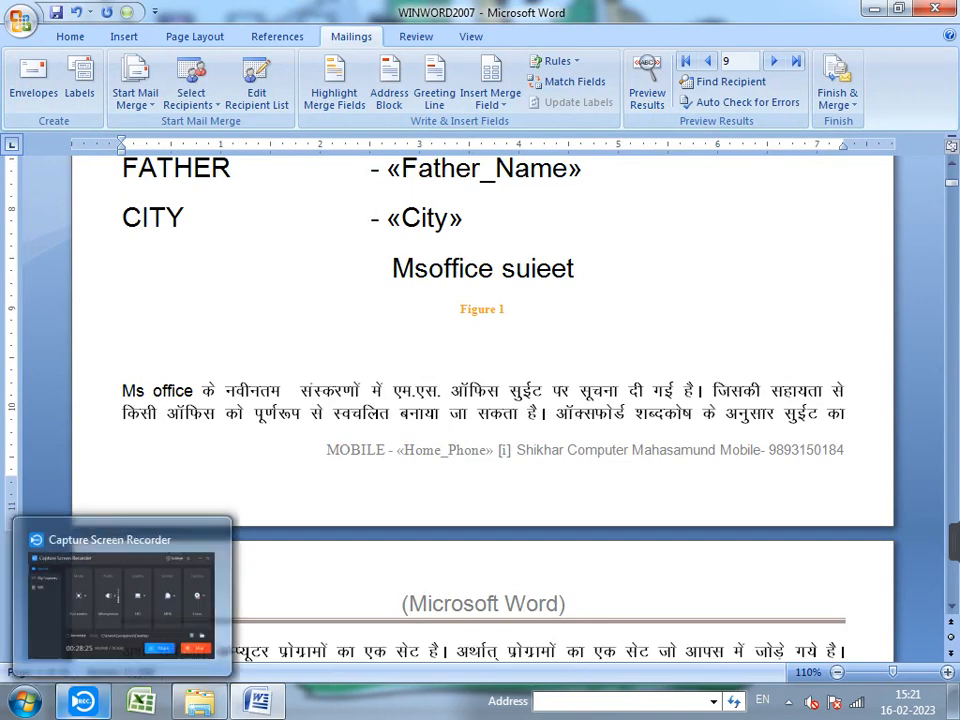